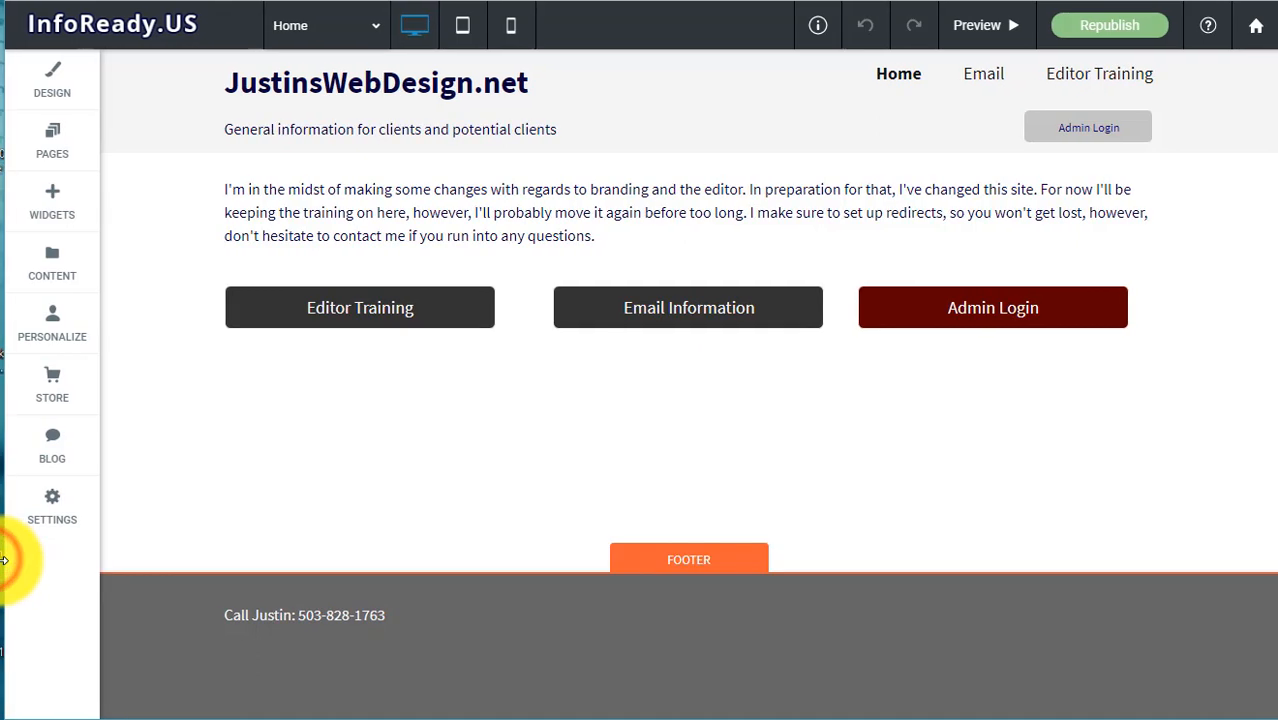
{"action": "left_click_drag", "start_coordinate": [0, 562], "coordinate": [0, 560]}
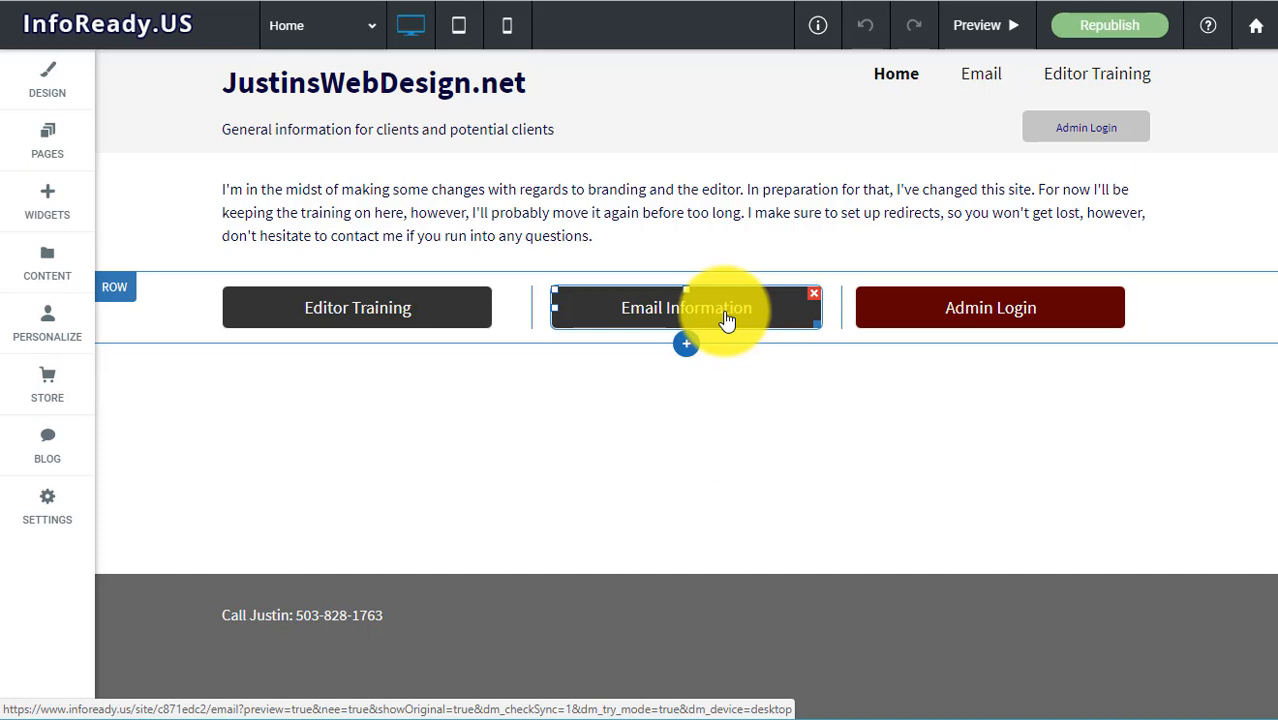
{"action": "left_click", "coordinate": [695, 231]}
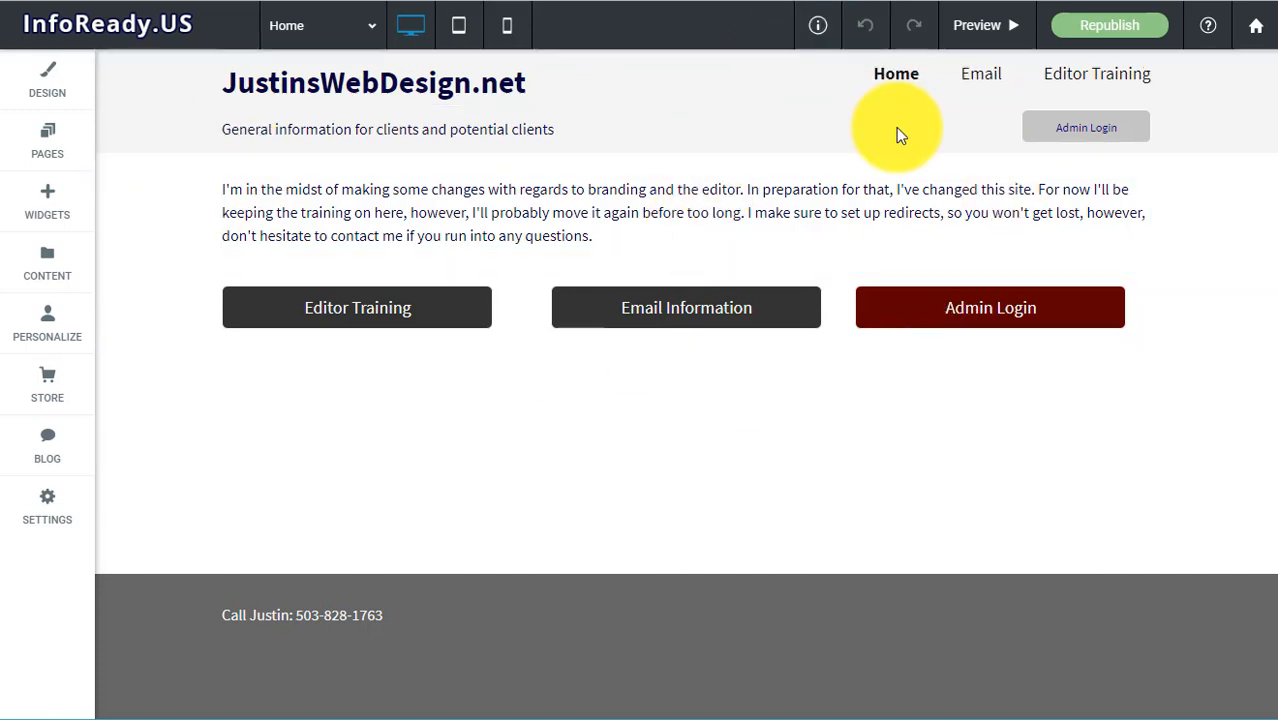
{"action": "left_click", "coordinate": [745, 297]}
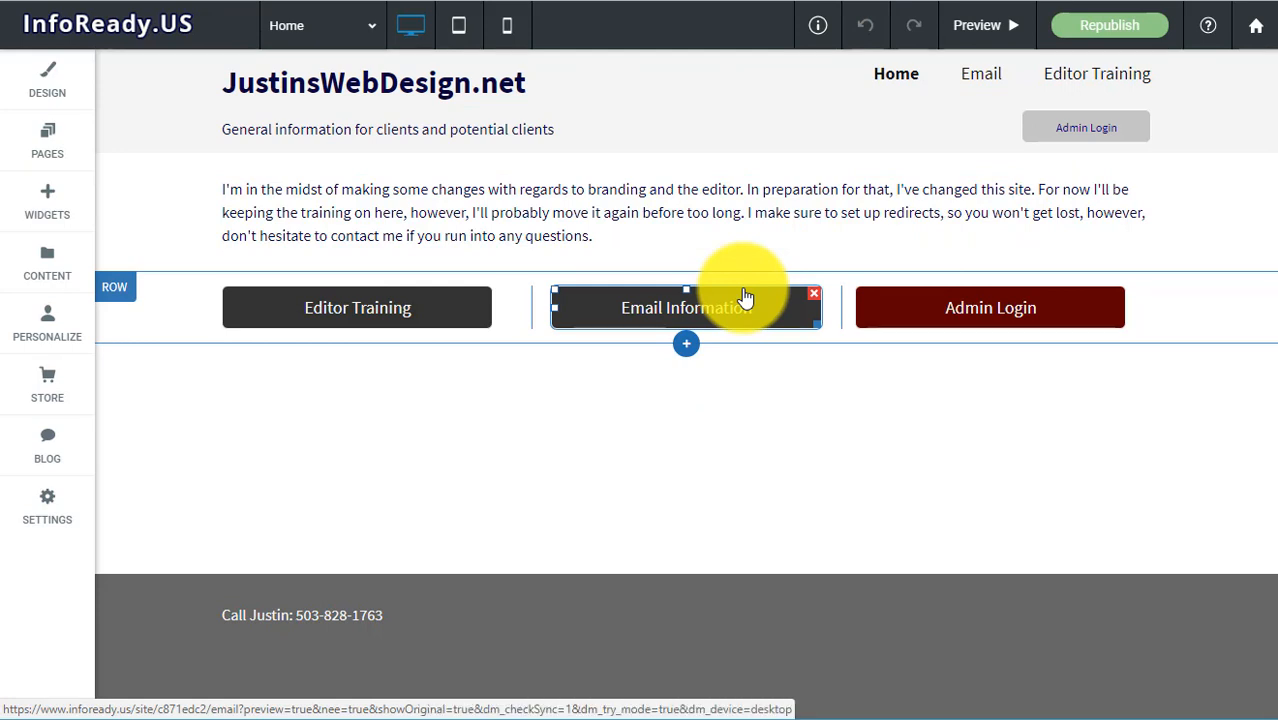
{"action": "left_click", "coordinate": [766, 193]}
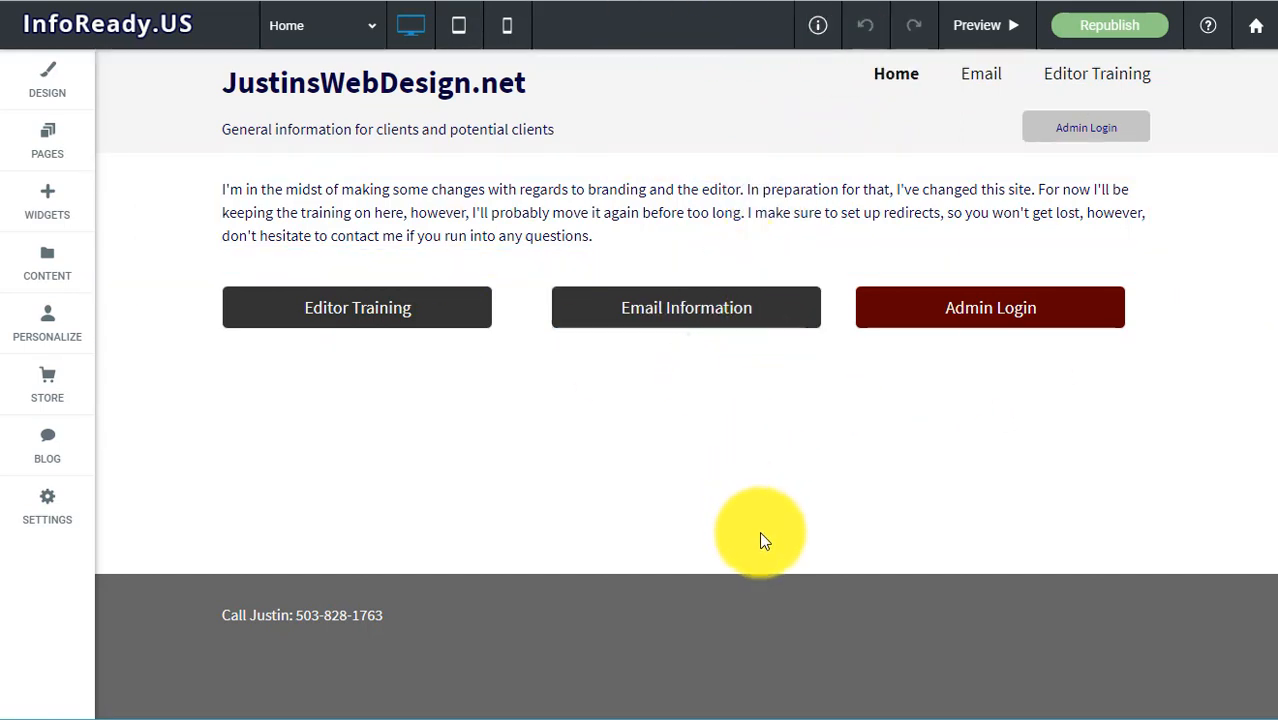
{"action": "left_click", "coordinate": [766, 205]}
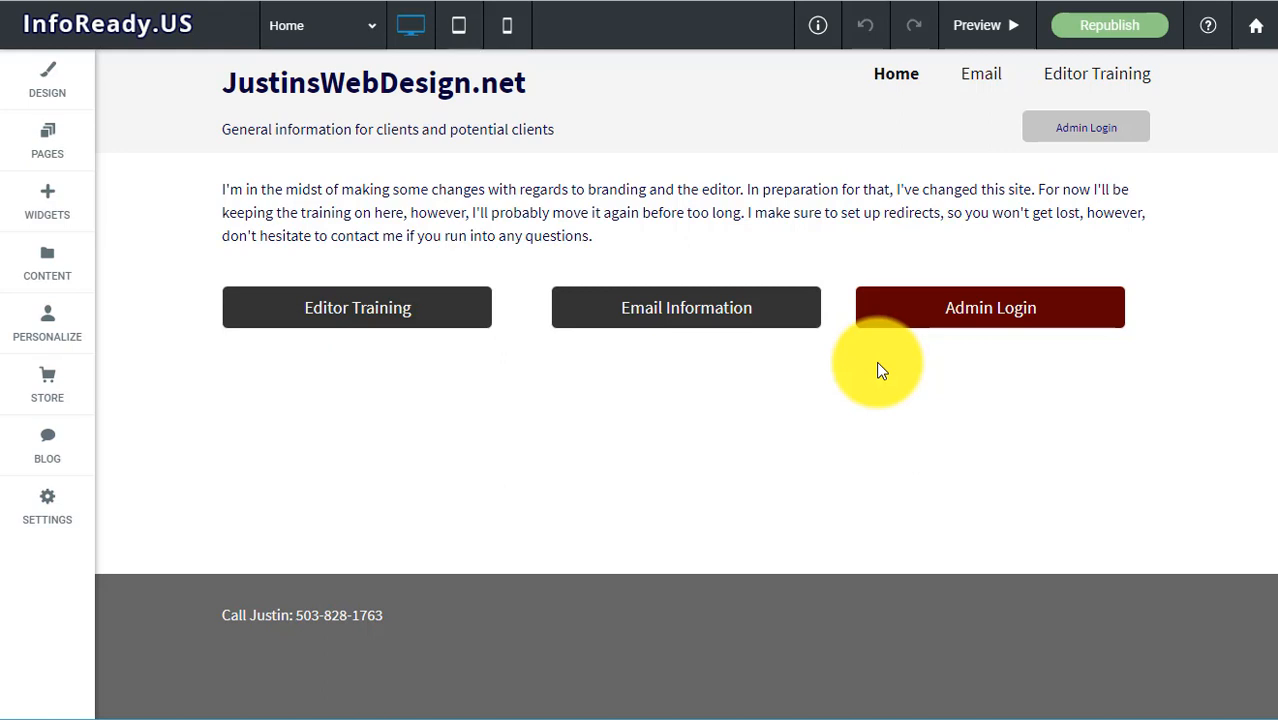
Open the site's backup settings and review the list of saved site versions
{"action": "left_click", "coordinate": [53, 511]}
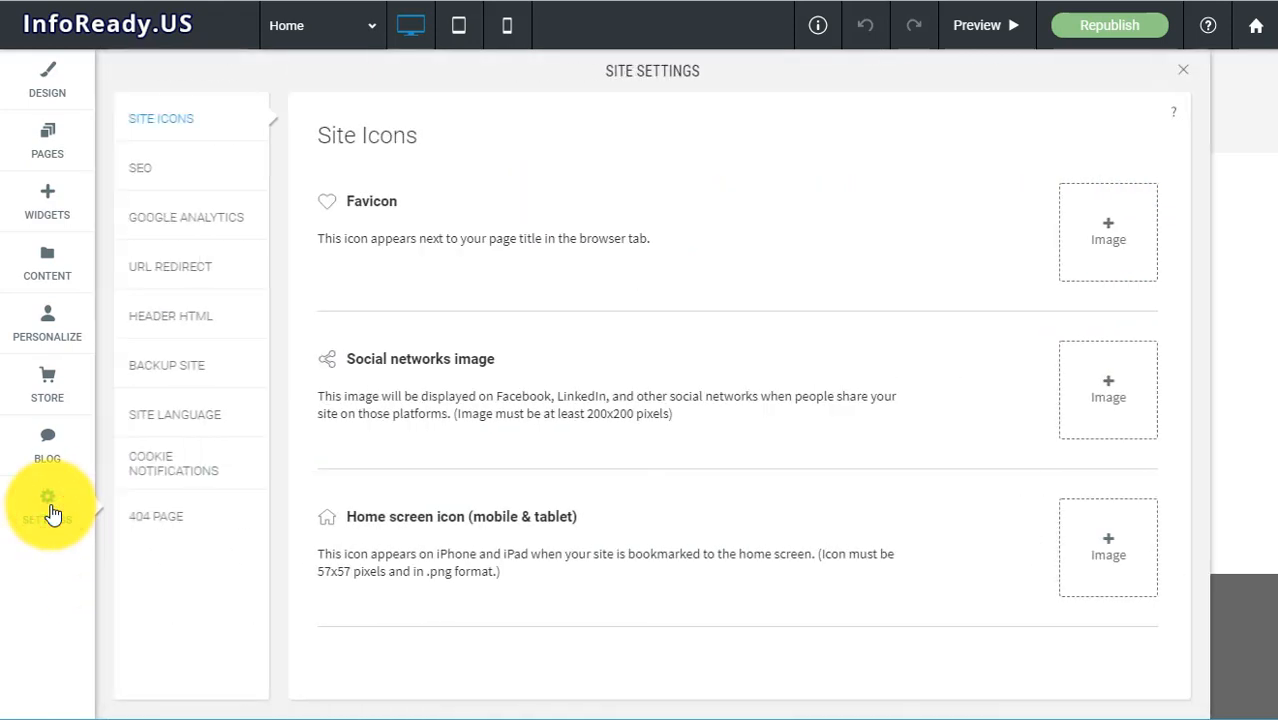
{"action": "left_click", "coordinate": [195, 369]}
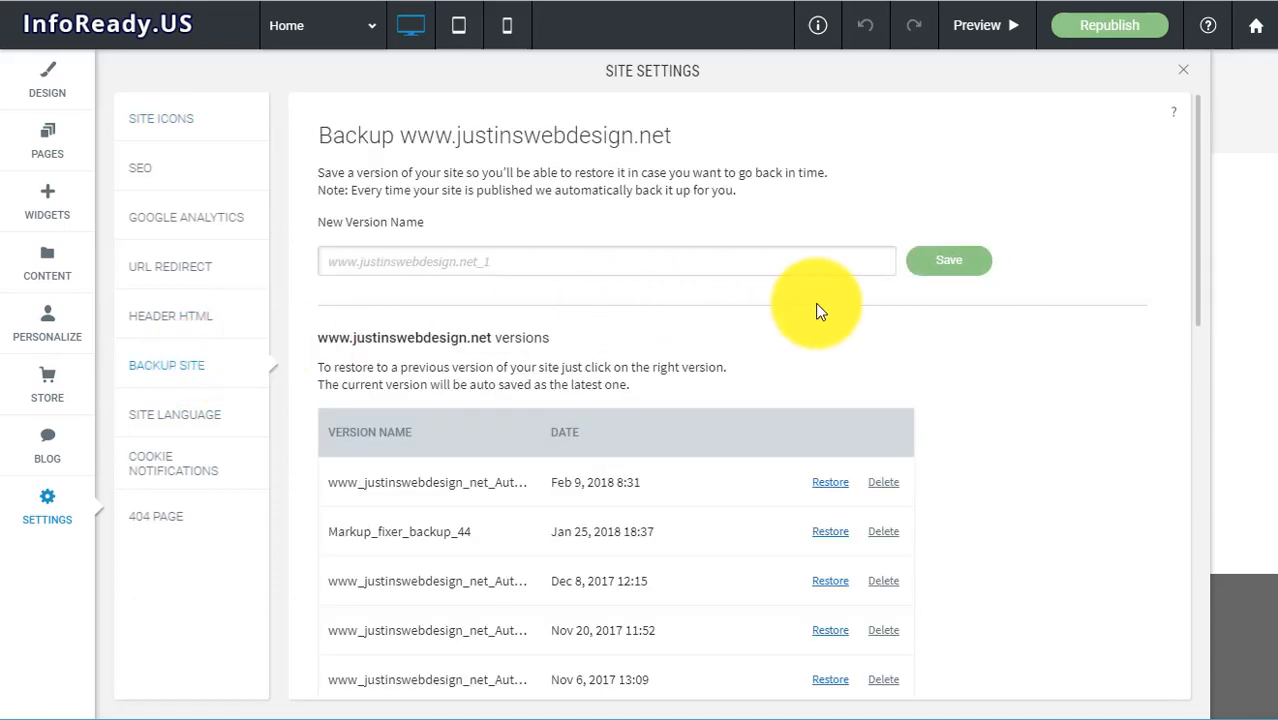
{"action": "scroll", "coordinate": [812, 285], "scroll_direction": "down", "scroll_amount": 2}
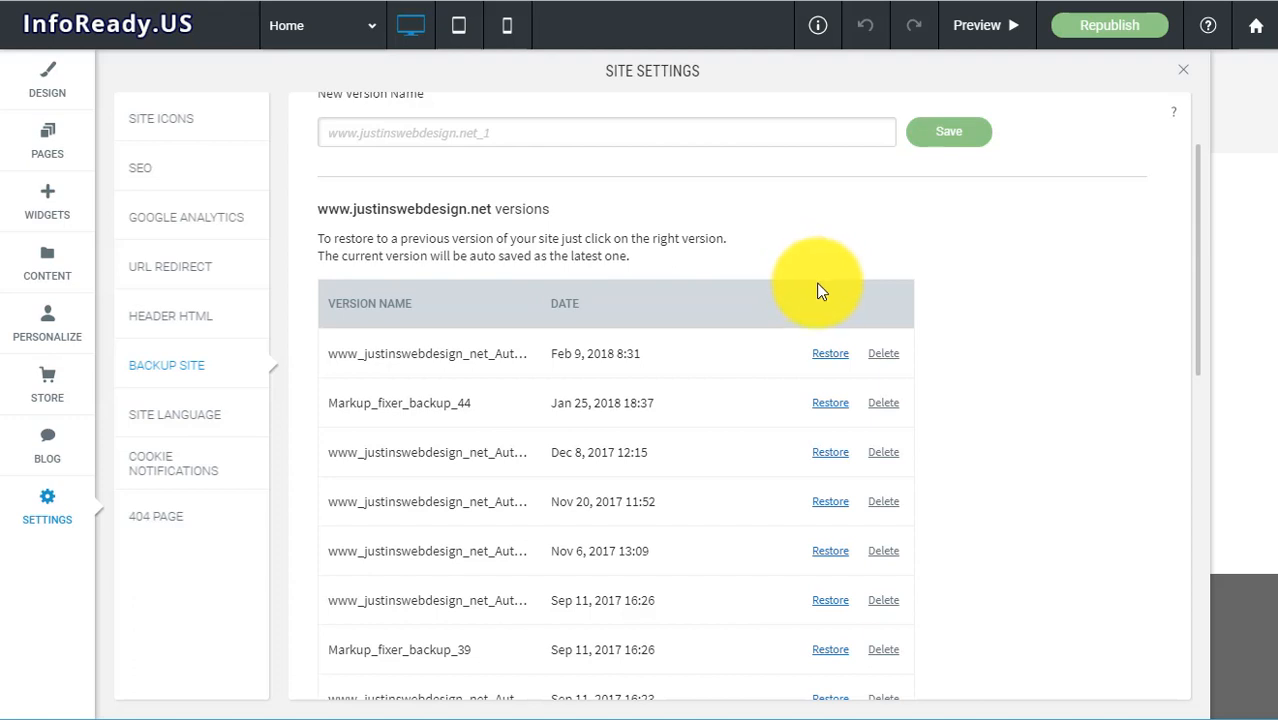
{"action": "scroll", "coordinate": [817, 291], "scroll_direction": "up", "scroll_amount": 2}
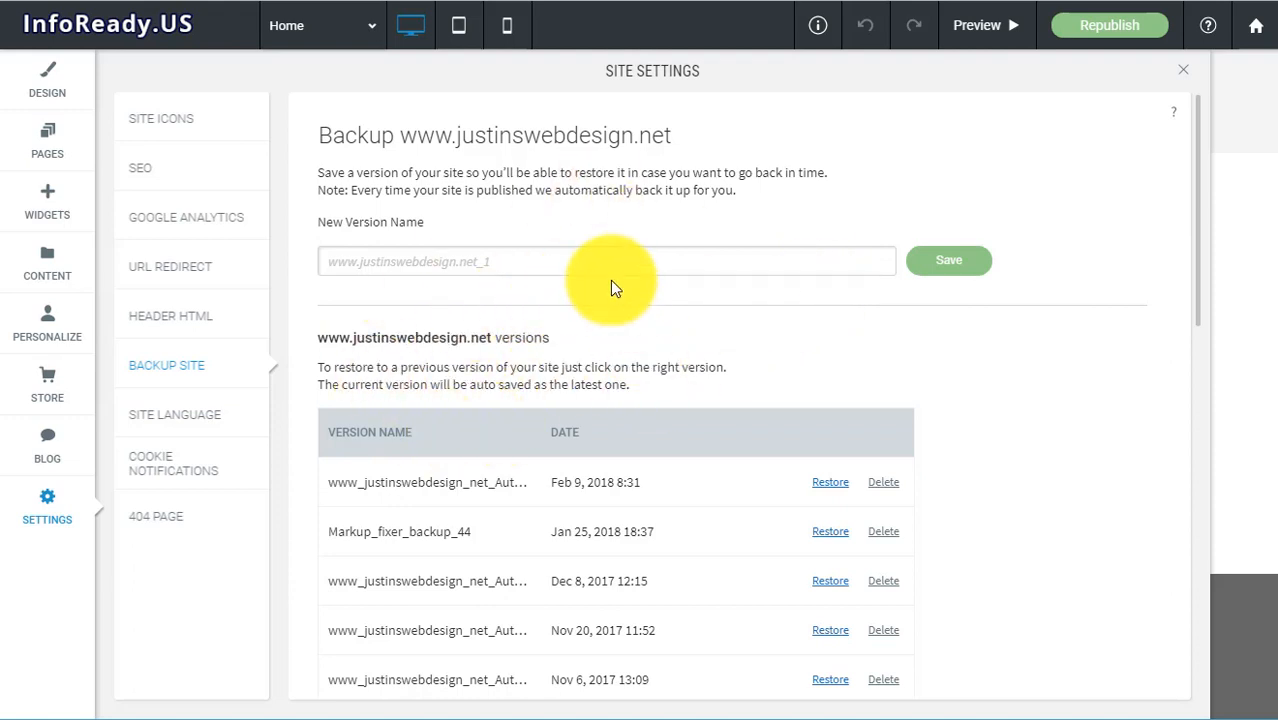
{"action": "left_click", "coordinate": [518, 266]}
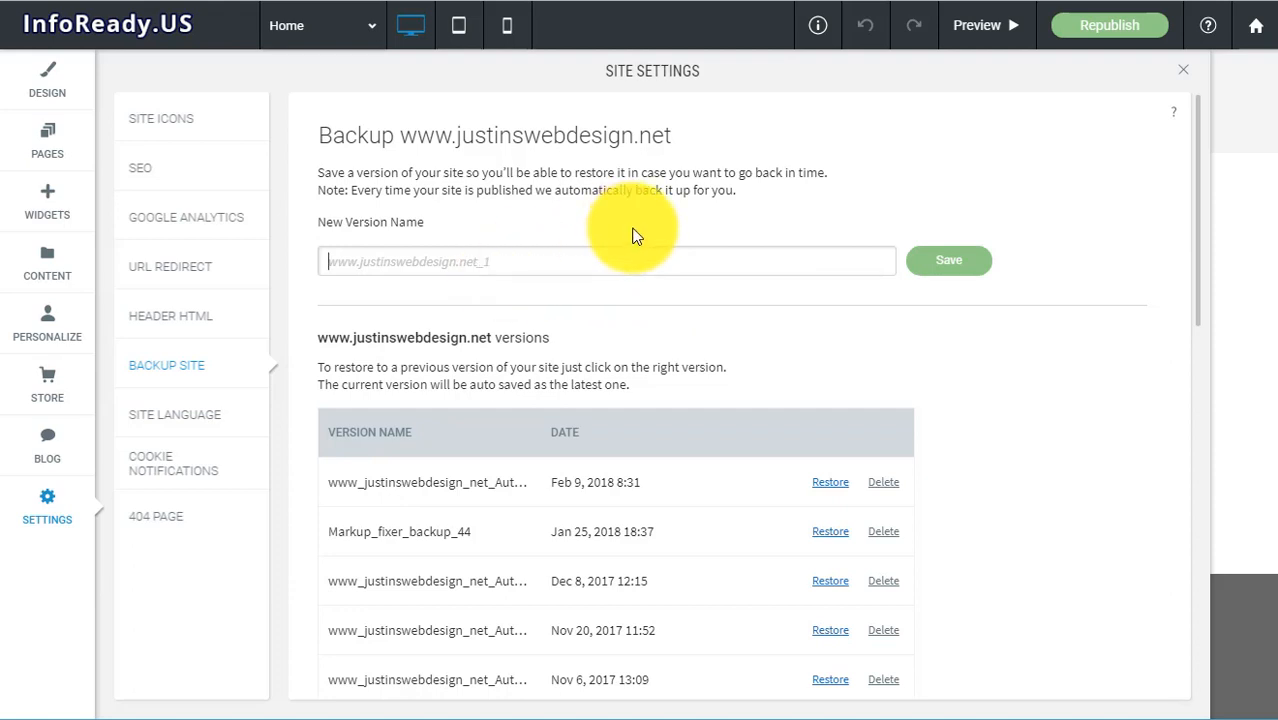
{"action": "scroll", "coordinate": [493, 478], "scroll_direction": "down", "scroll_amount": 2}
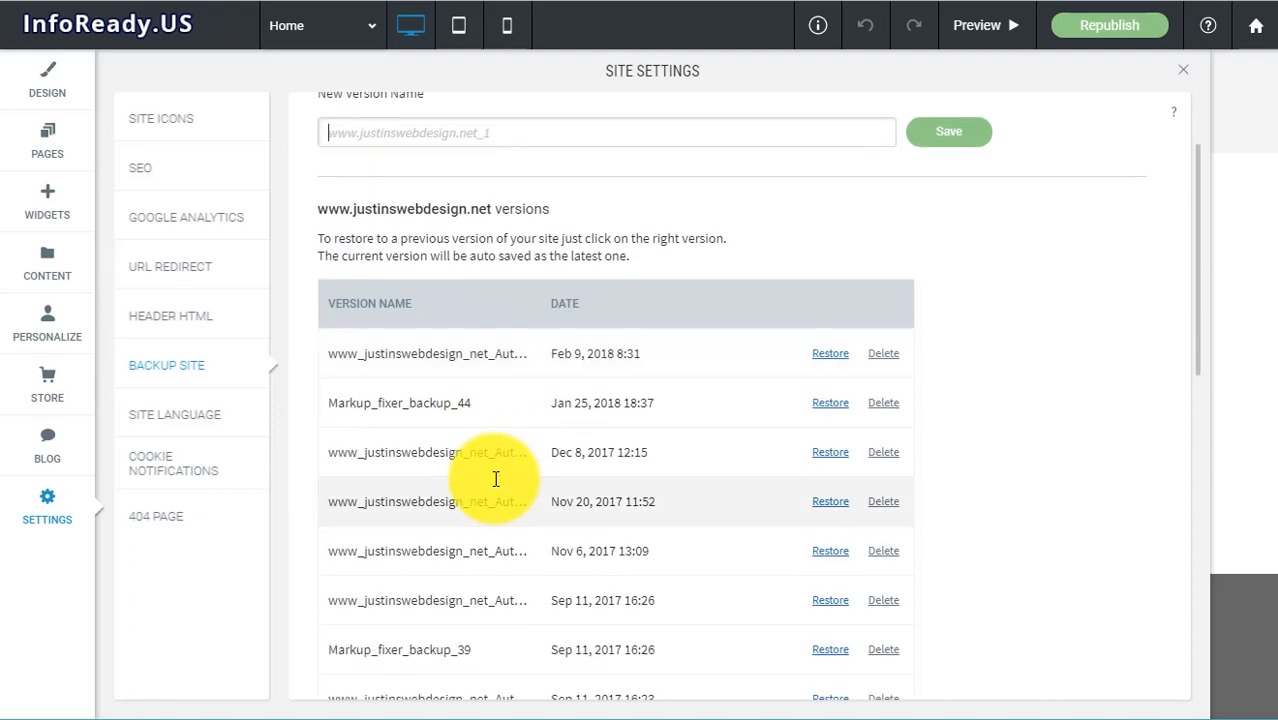
{"action": "scroll", "coordinate": [495, 484], "scroll_direction": "up", "scroll_amount": 2}
Save a new backup version of the site named pre-home-page-update and close the site settings
{"action": "left_click", "coordinate": [461, 268]}
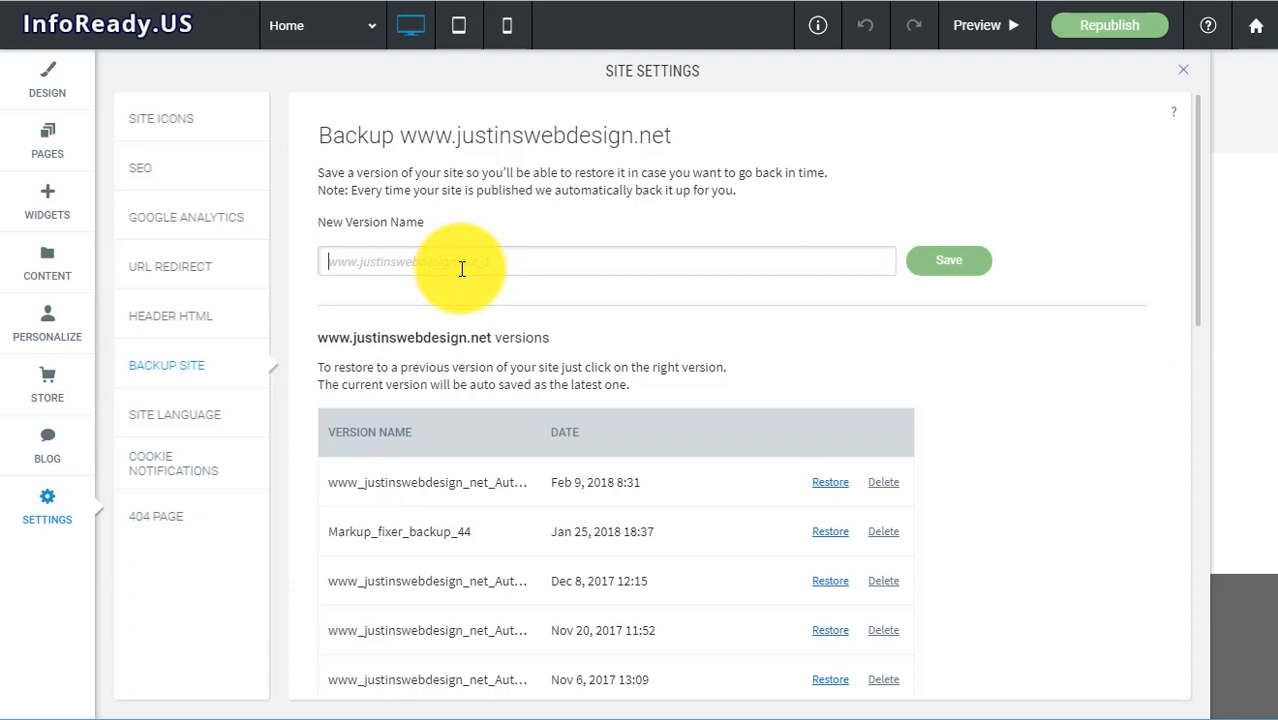
{"action": "type", "text": "pre-home-pageupdat"}
{"action": "key", "text": "BackSpace"}
{"action": "key", "text": "BackSpace"}
{"action": "key", "text": "BackSpace"}
{"action": "key", "text": "BackSpace"}
{"action": "key", "text": "BackSpace"}
{"action": "type", "text": "-update"}
{"action": "left_click", "coordinate": [944, 270]}
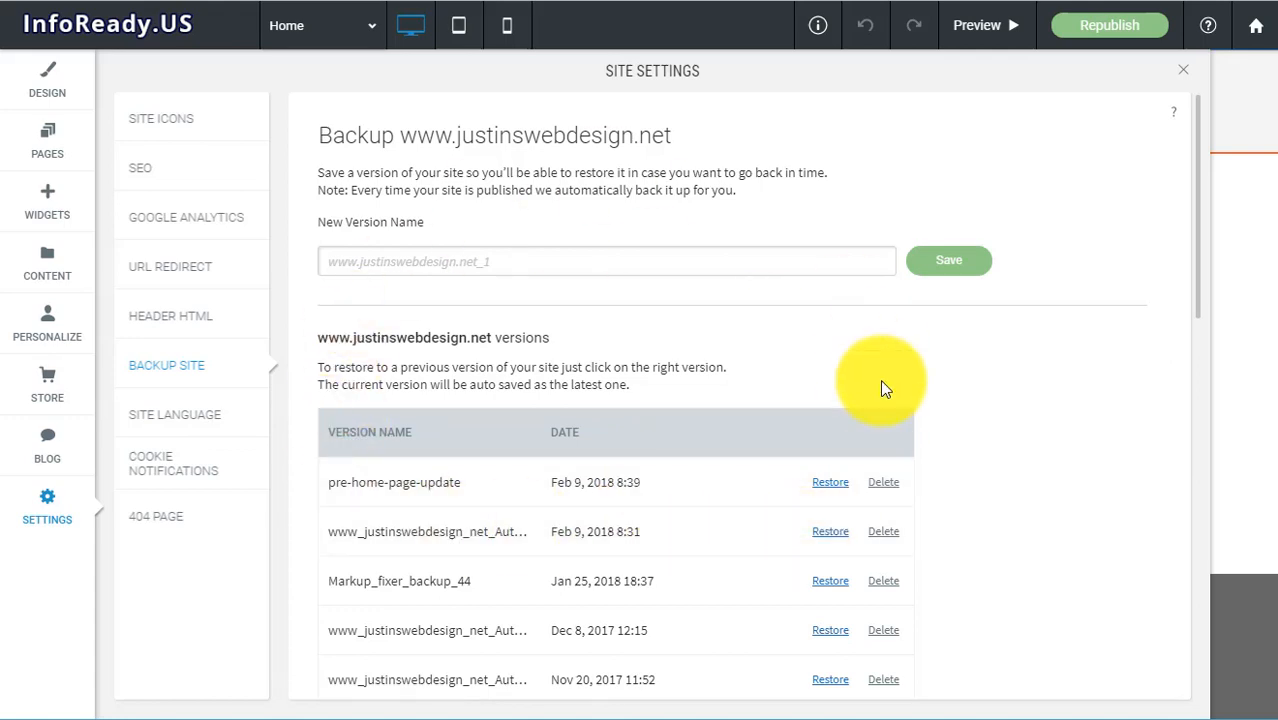
{"action": "left_click", "coordinate": [1199, 71]}
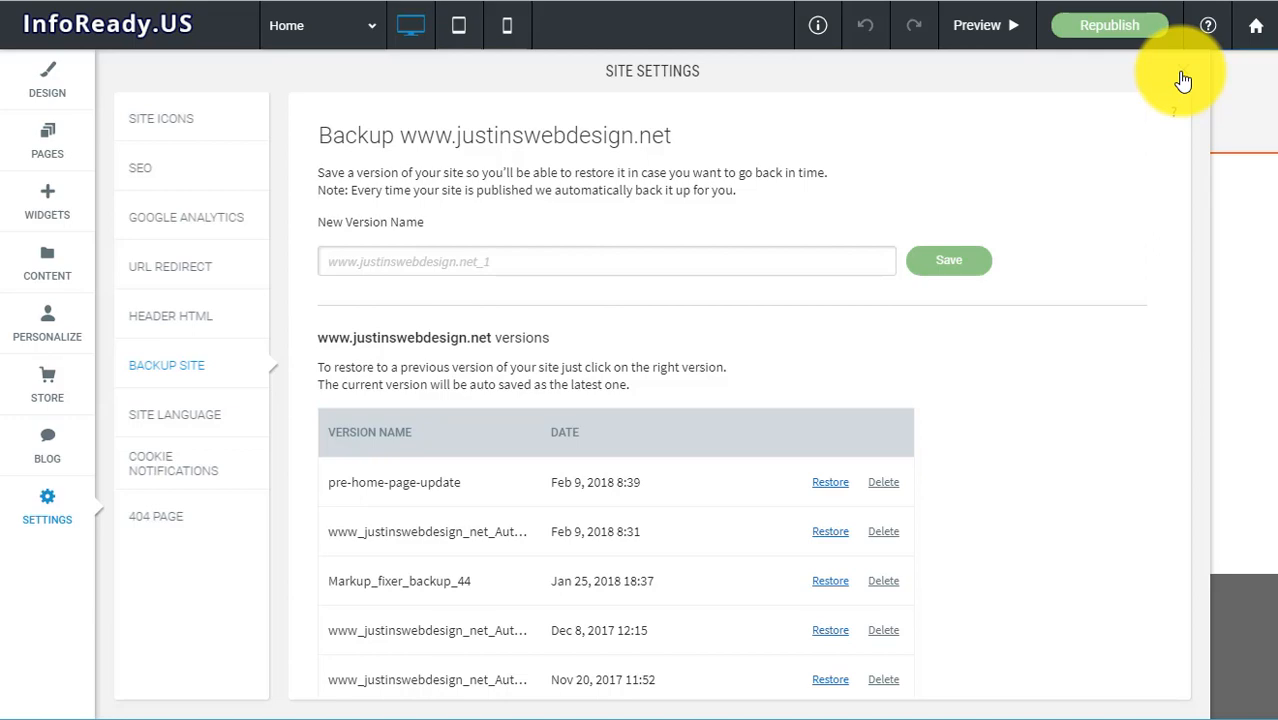
{"action": "left_click", "coordinate": [1183, 80]}
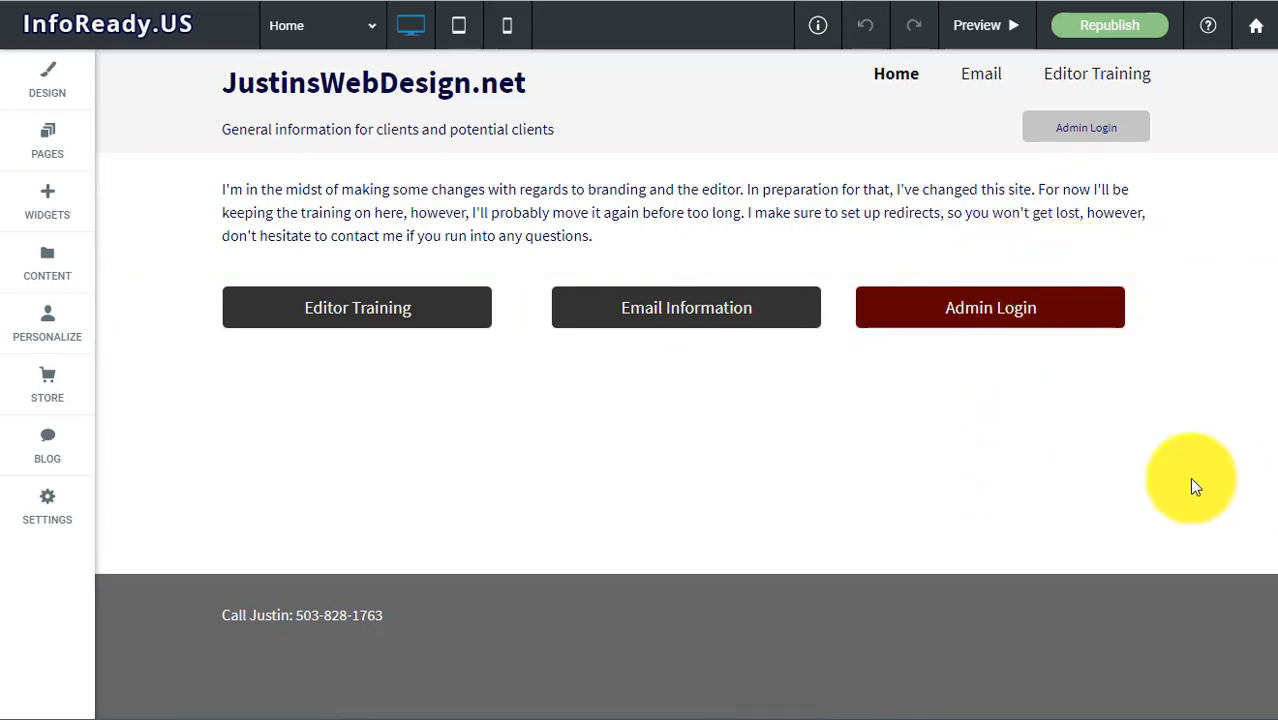
Start restoring the pre-home-page-update version from the site backups, and cancel without restoring it
{"action": "left_click", "coordinate": [48, 512]}
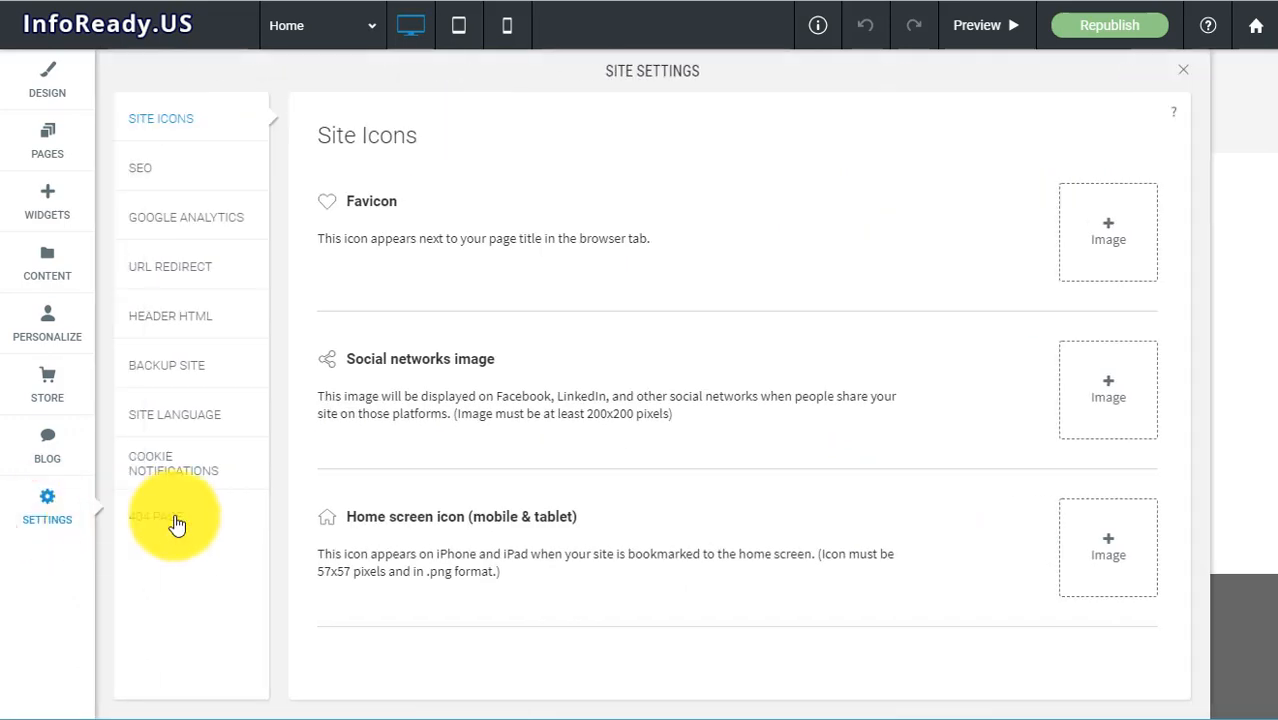
{"action": "left_click", "coordinate": [190, 375]}
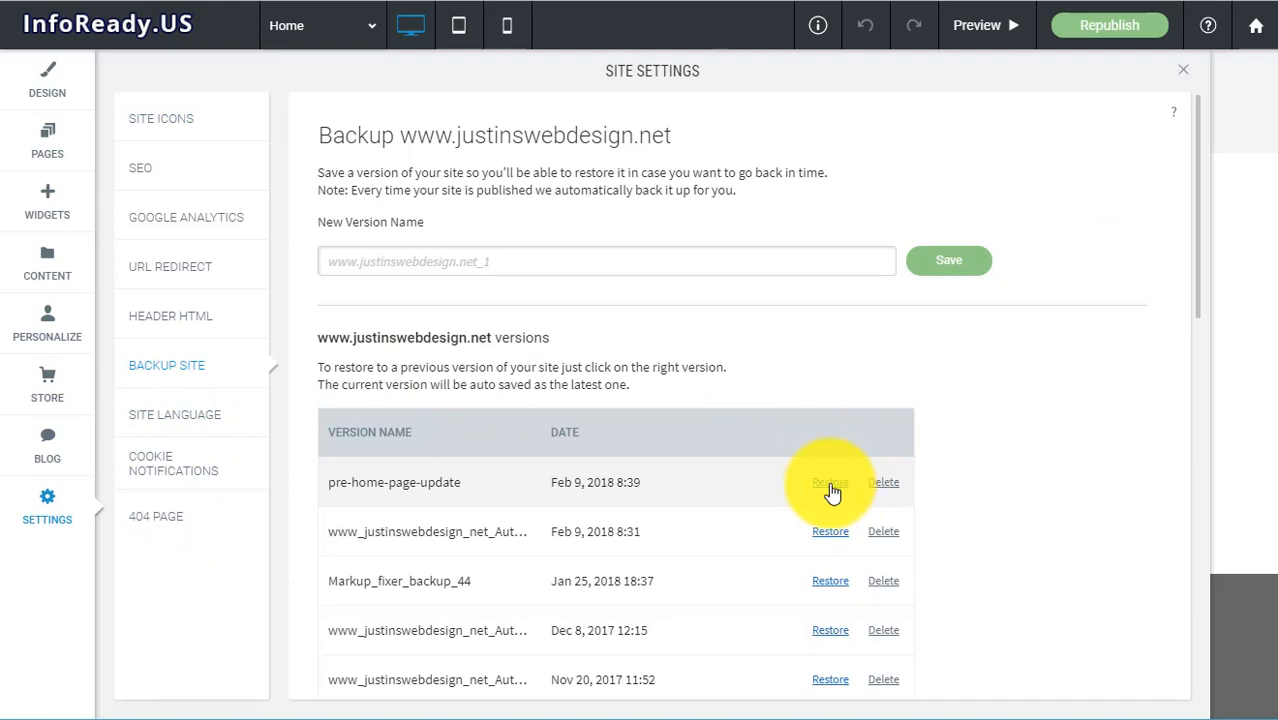
{"action": "left_click", "coordinate": [830, 490]}
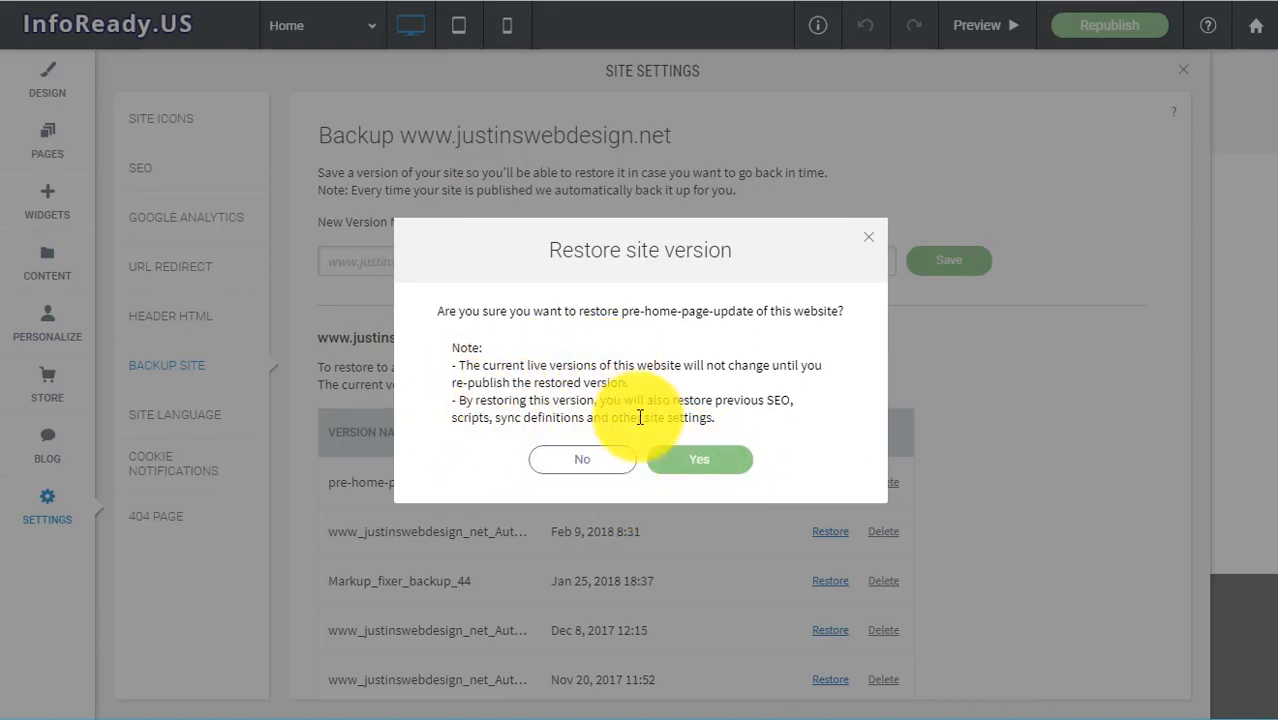
{"action": "left_click", "coordinate": [874, 246]}
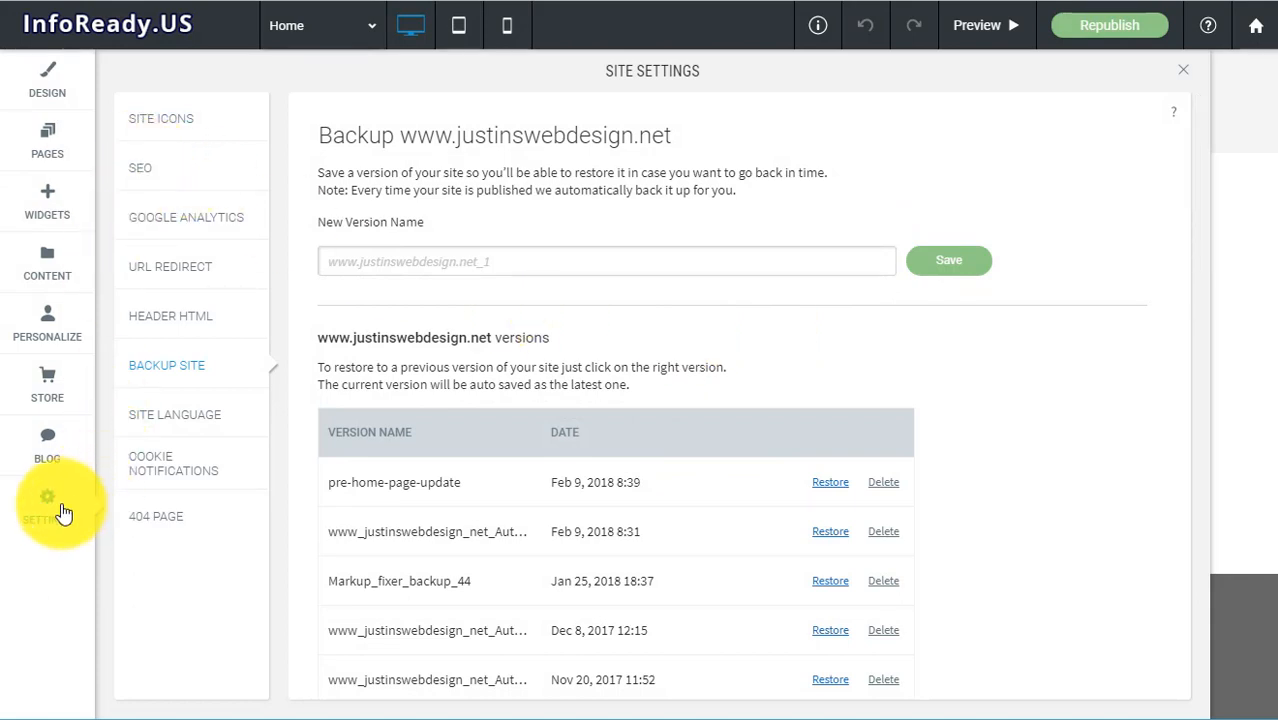
Duplicate the Email page under the name Copy of Email
{"action": "left_click", "coordinate": [48, 156]}
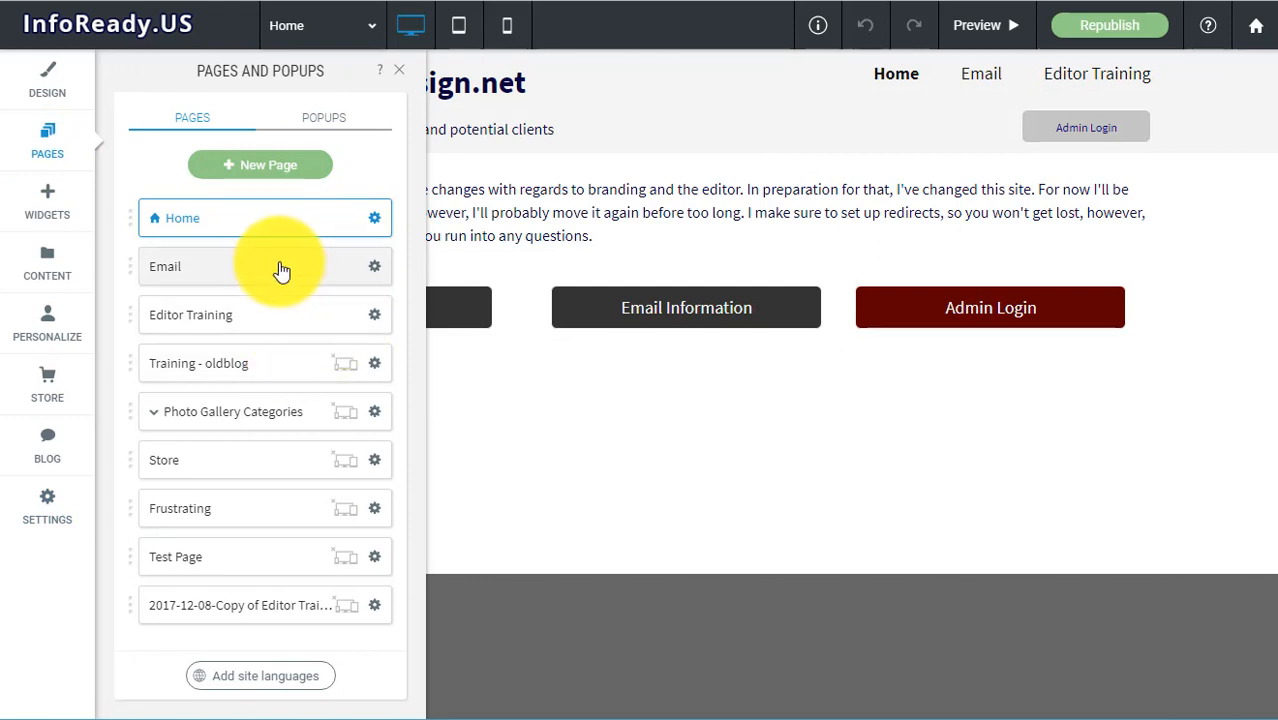
{"action": "left_click", "coordinate": [224, 267]}
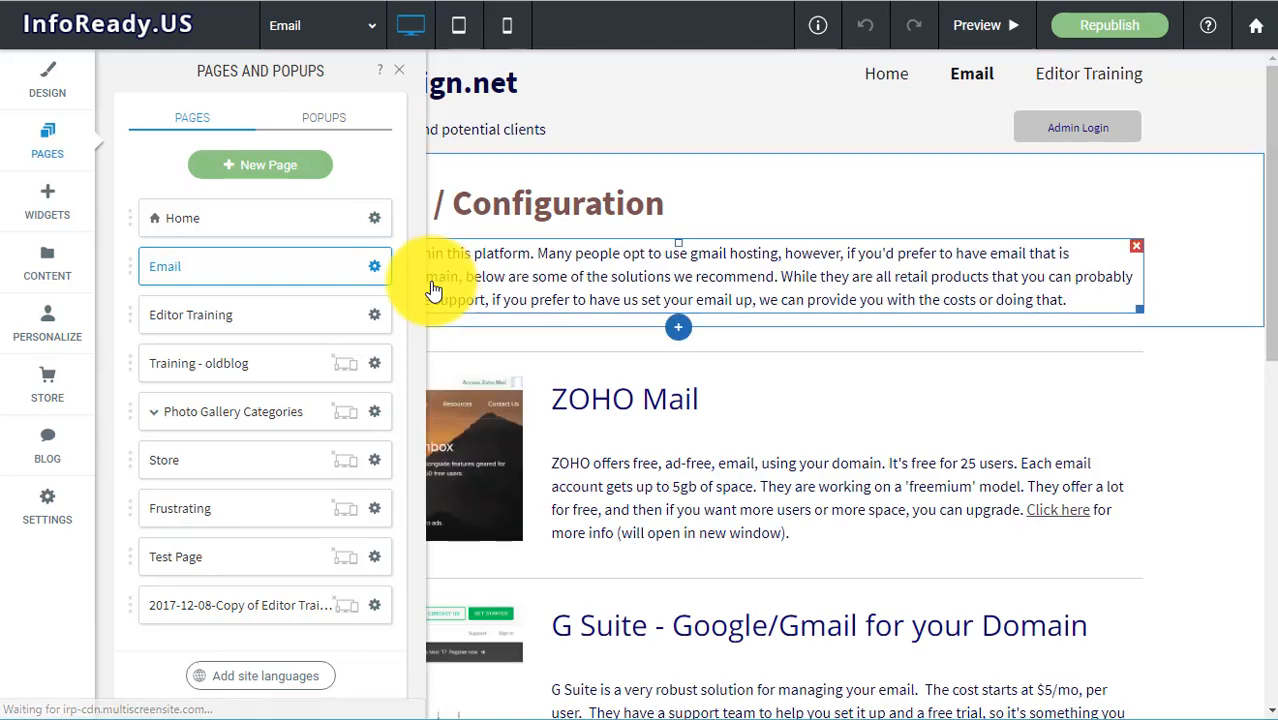
{"action": "left_click", "coordinate": [375, 268]}
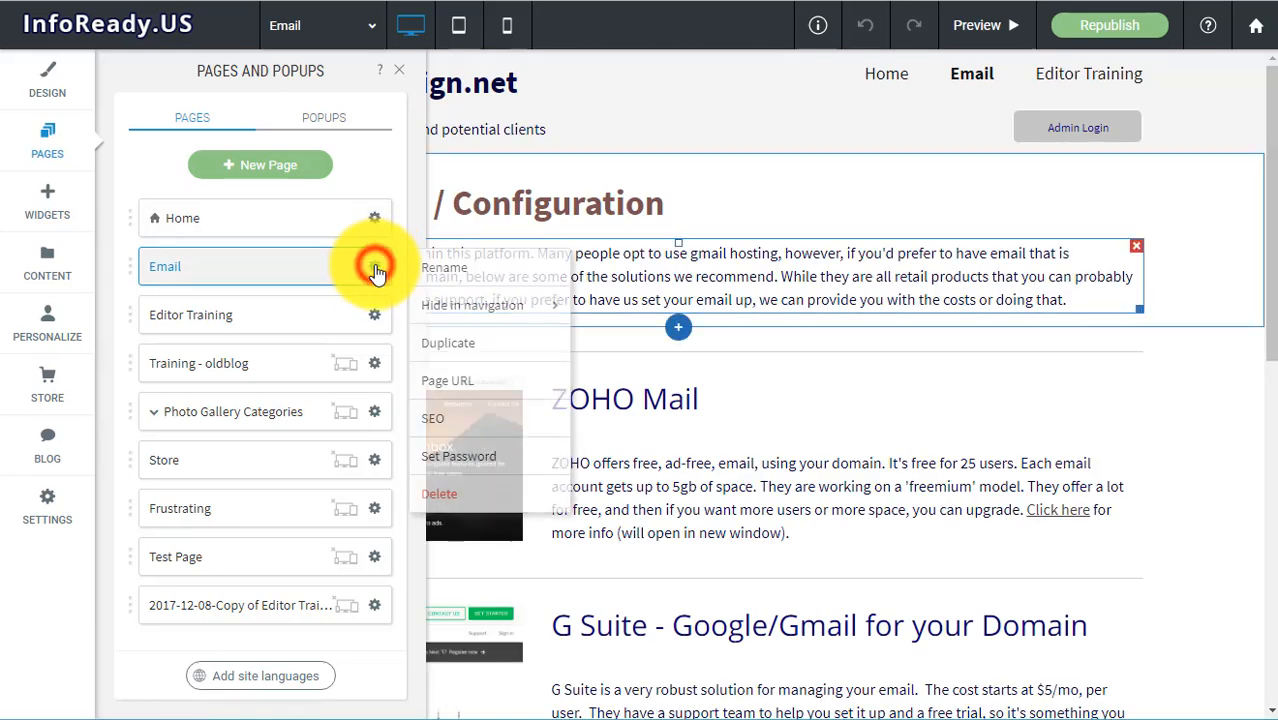
{"action": "left_click", "coordinate": [37, 144]}
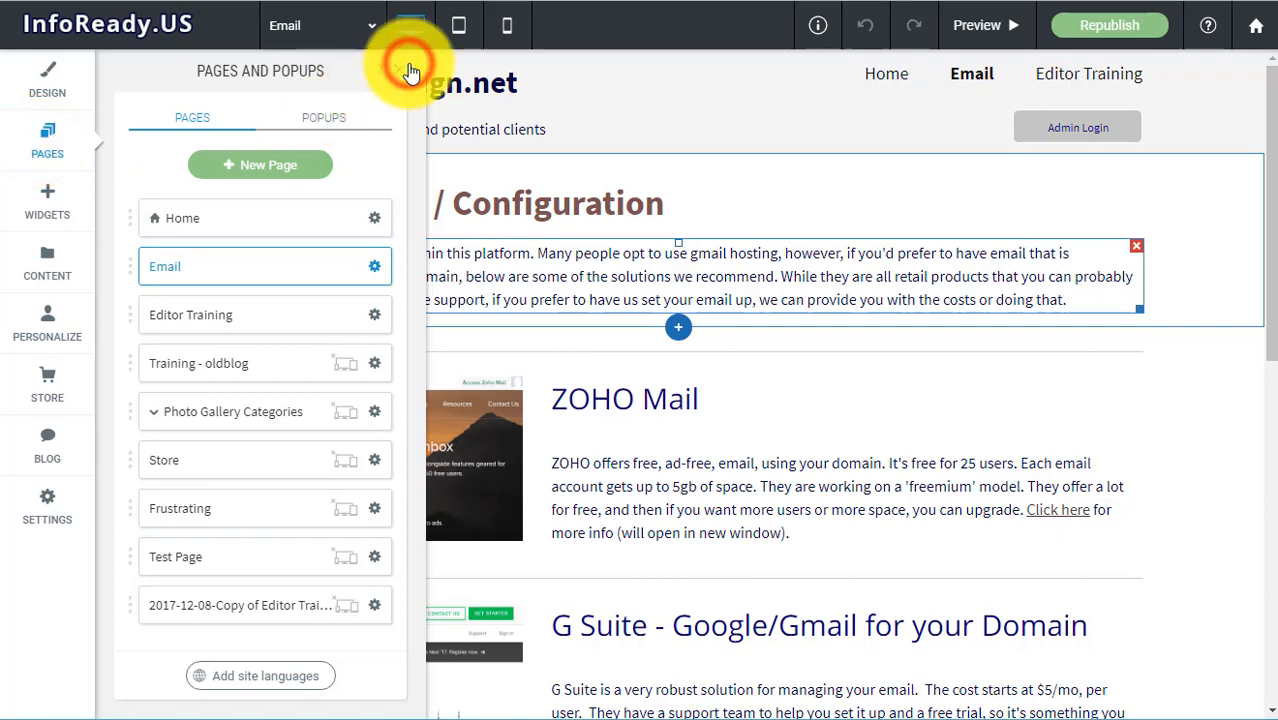
{"action": "left_click", "coordinate": [399, 74]}
{"action": "left_click", "coordinate": [47, 140]}
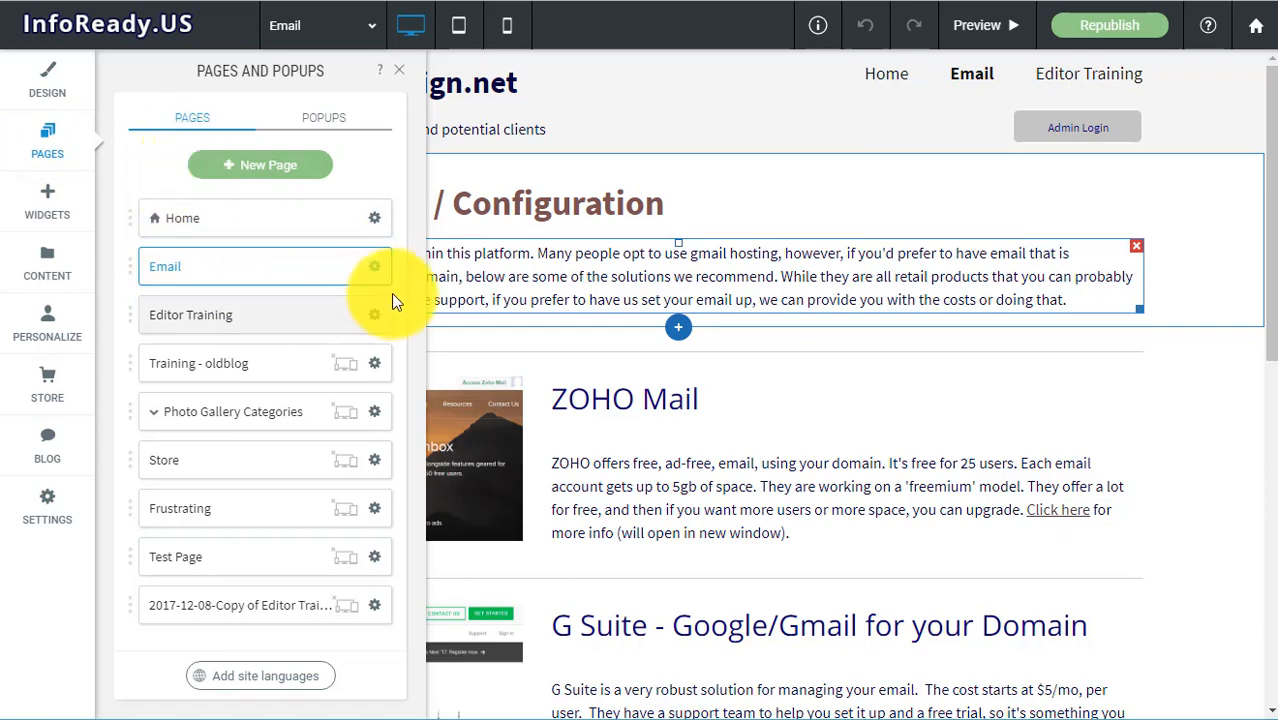
{"action": "left_click", "coordinate": [378, 267]}
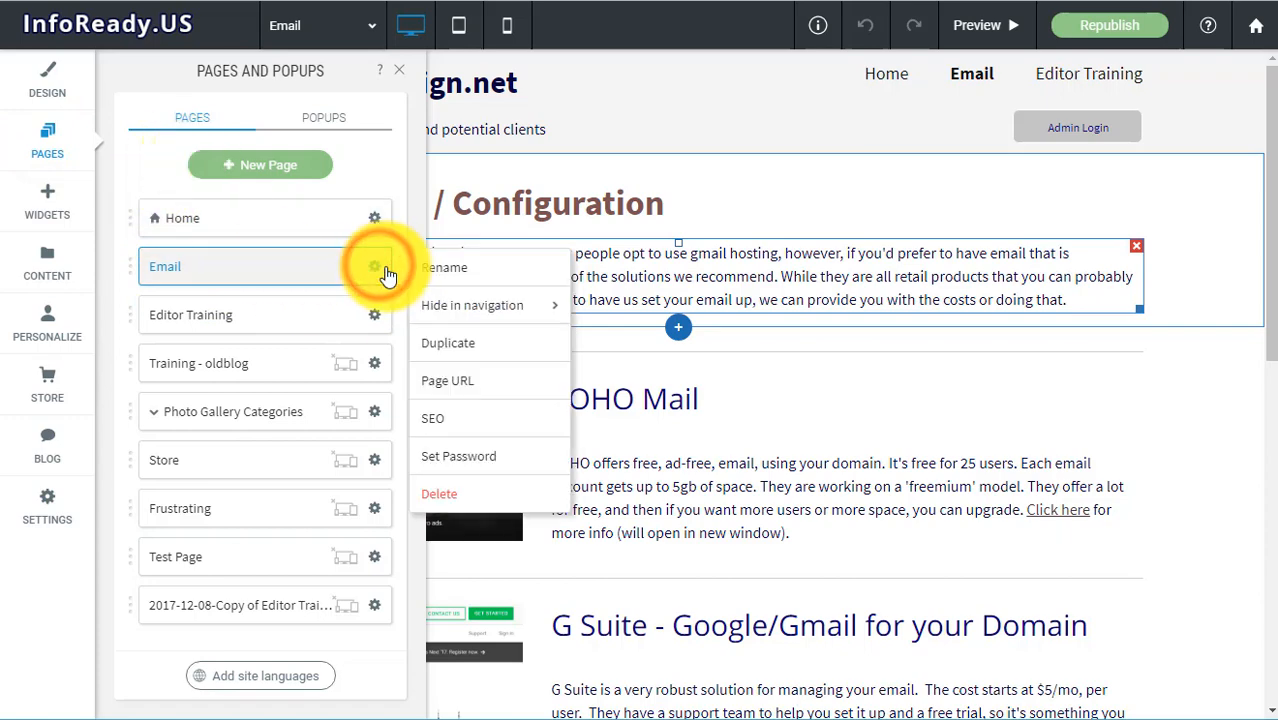
{"action": "left_click", "coordinate": [499, 356]}
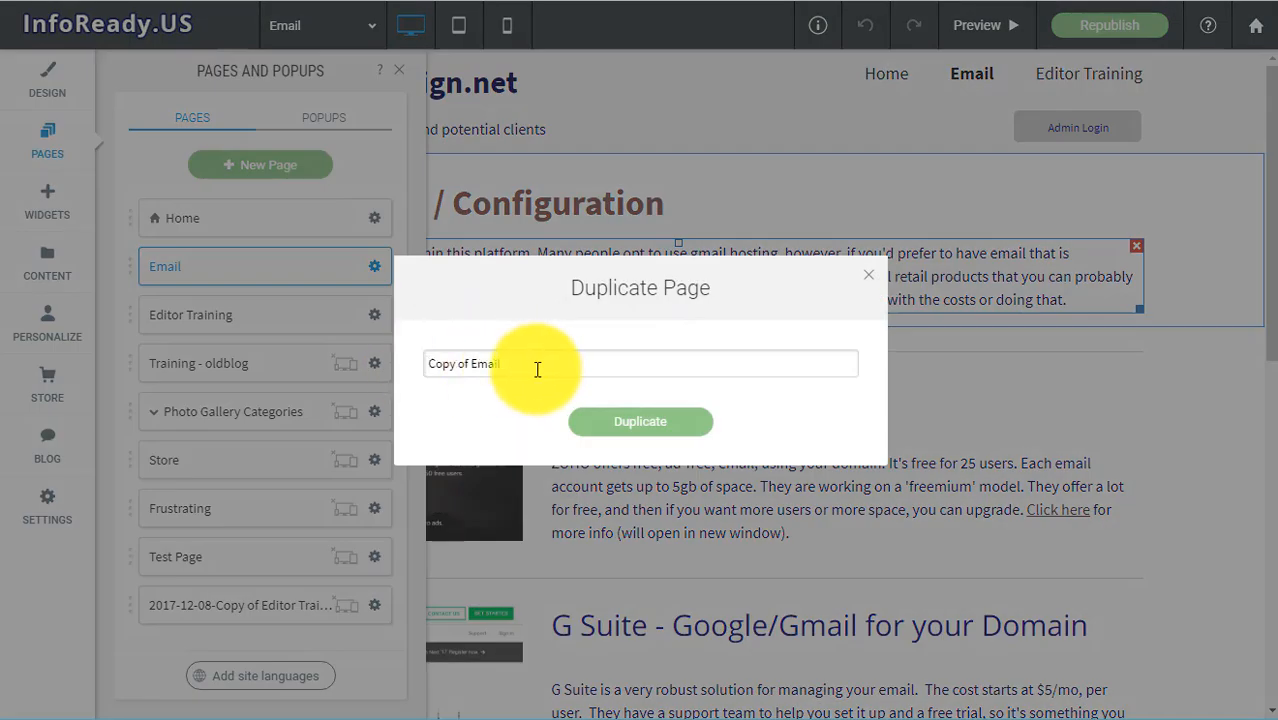
{"action": "left_click", "coordinate": [648, 425]}
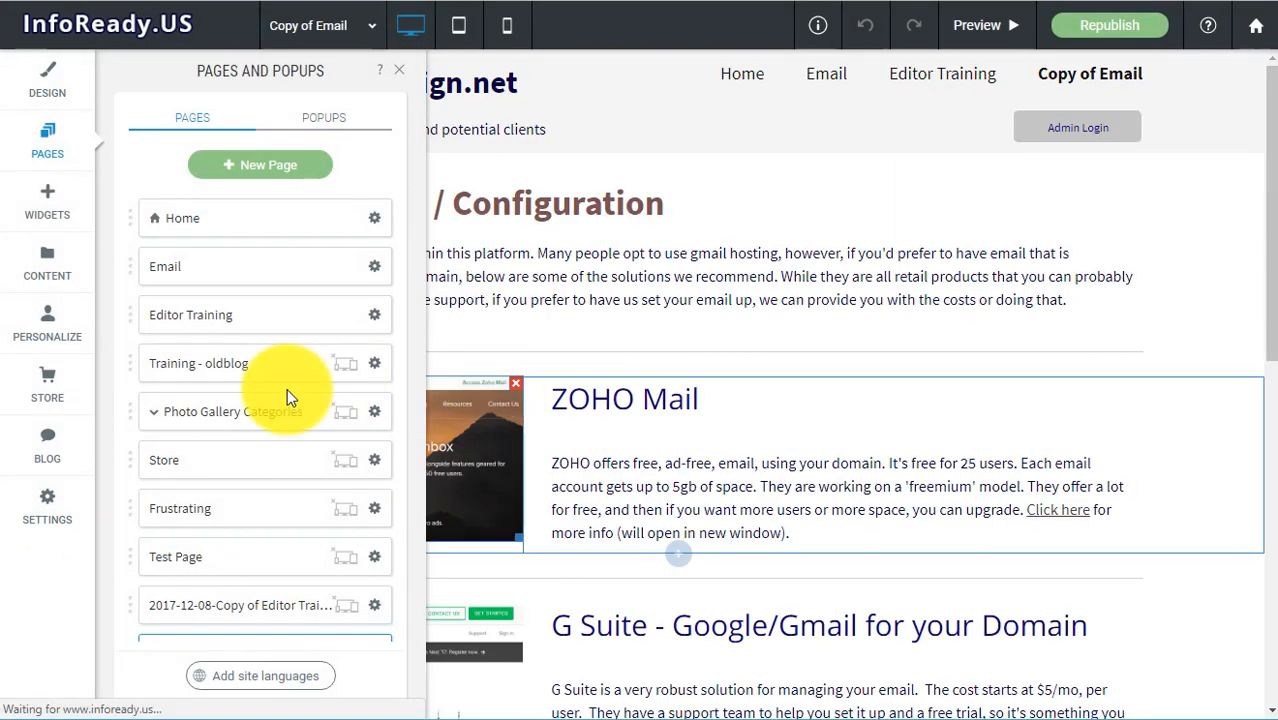
Hide the Copy of Email page from the navigation on all devices
{"action": "scroll", "coordinate": [297, 380], "scroll_direction": "down", "scroll_amount": 1}
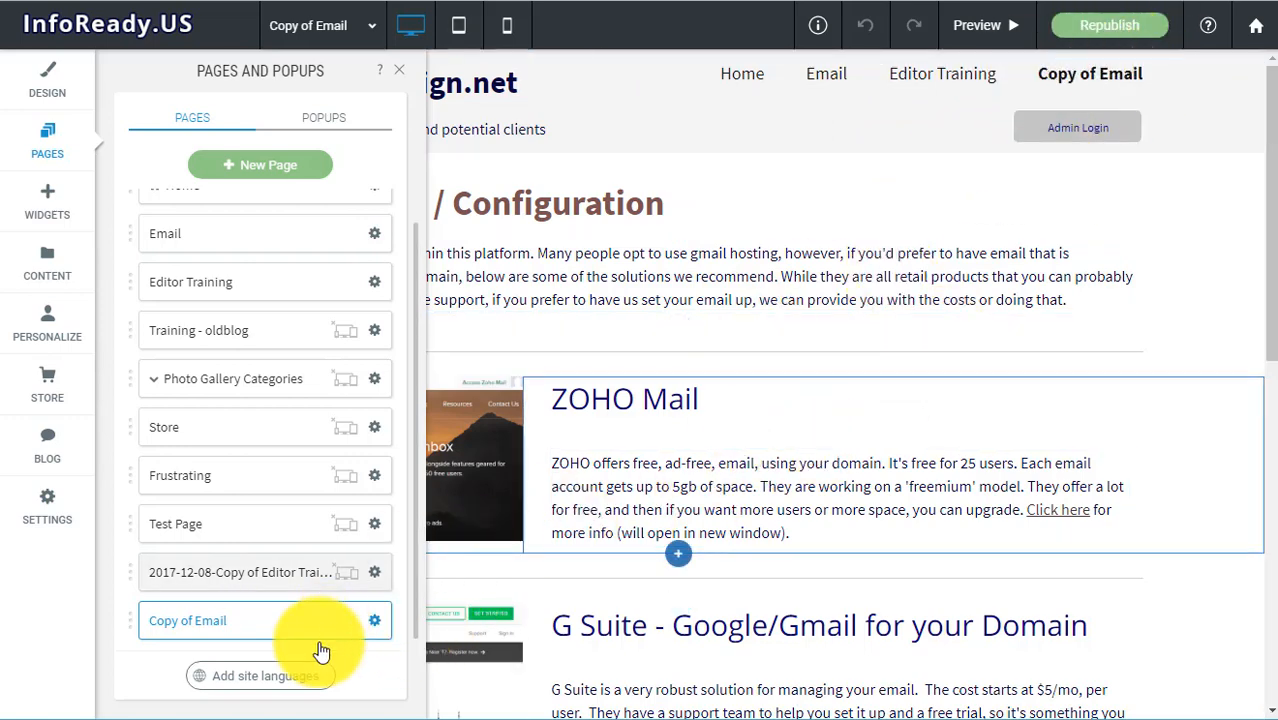
{"action": "left_click", "coordinate": [374, 622]}
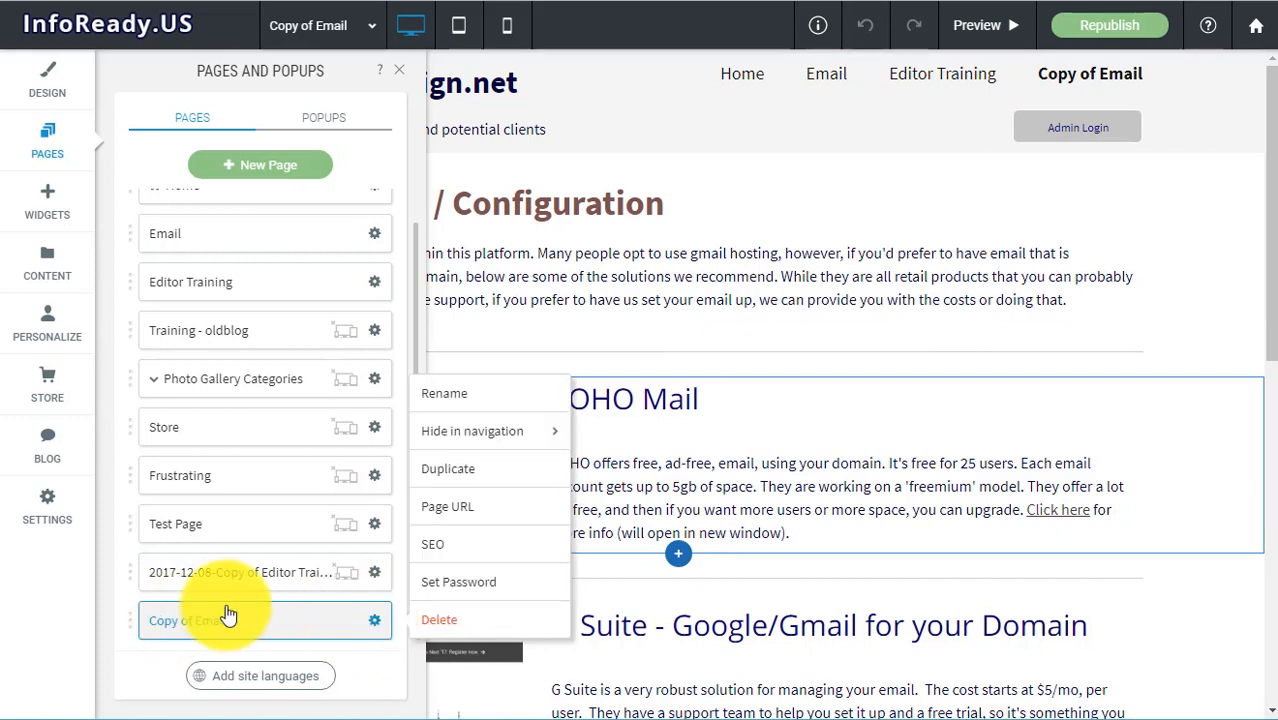
{"action": "mouse_move", "coordinate": [473, 448]}
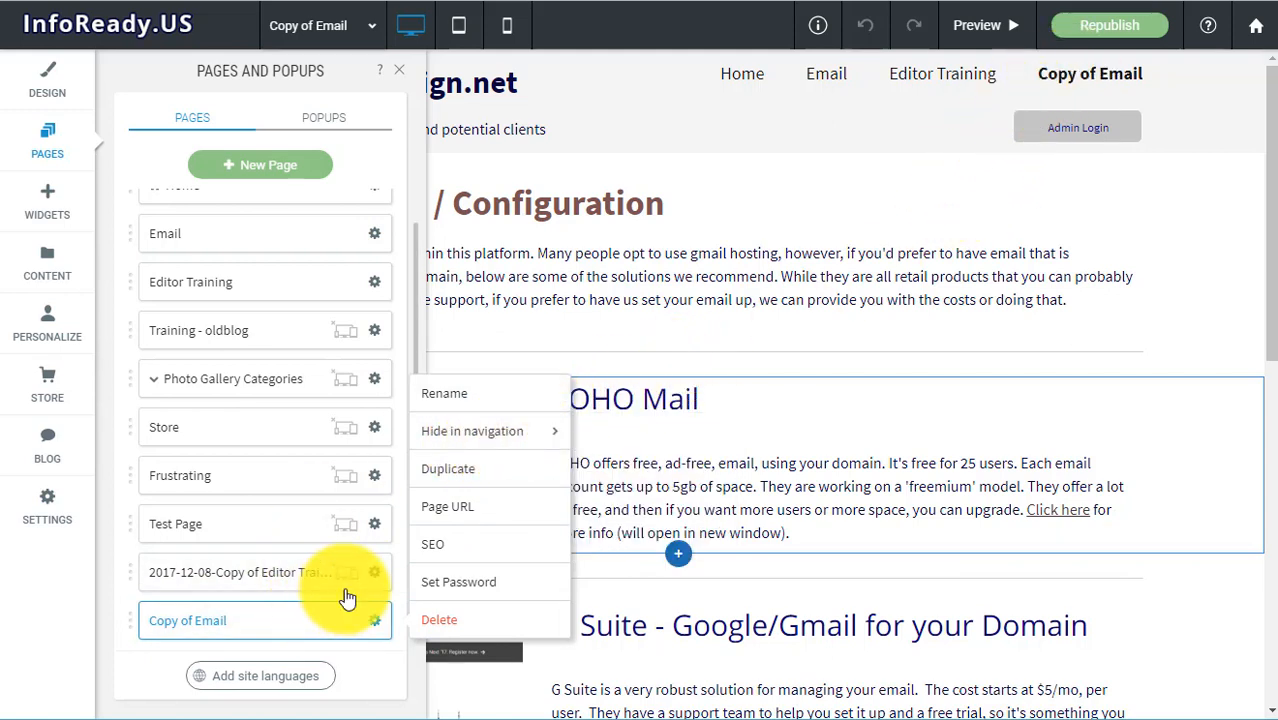
{"action": "mouse_move", "coordinate": [525, 428]}
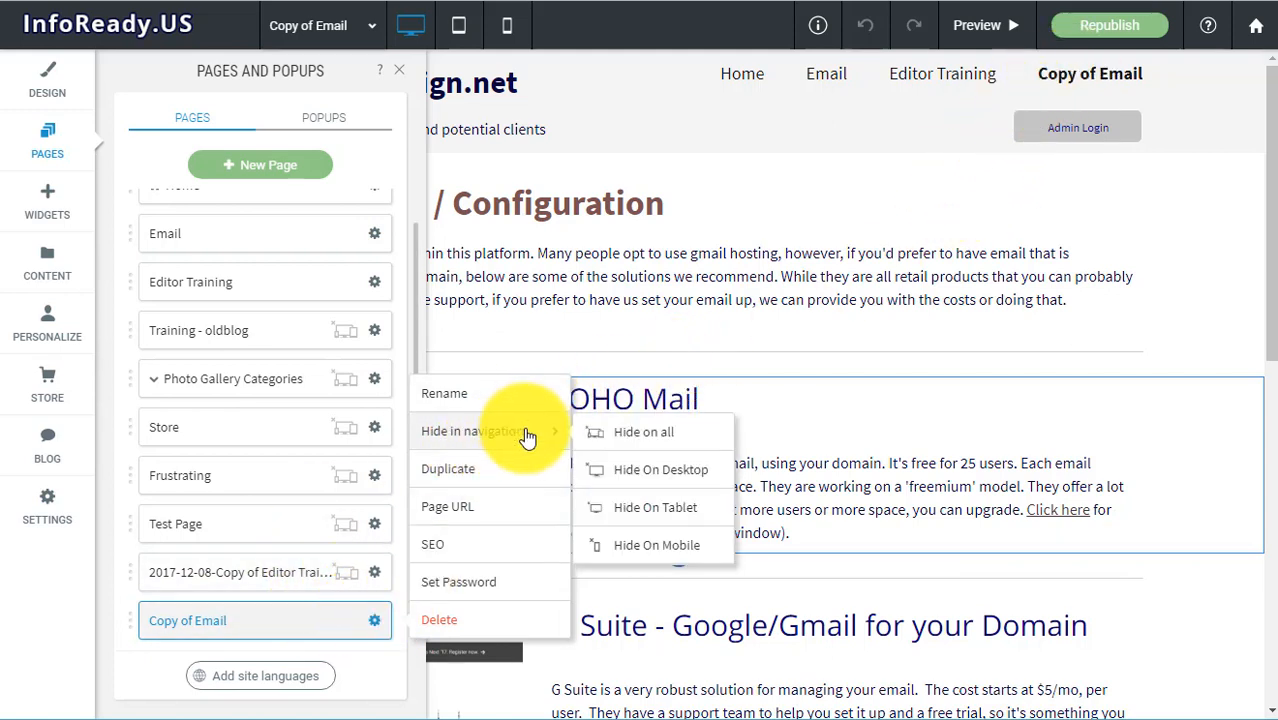
{"action": "left_click", "coordinate": [627, 435]}
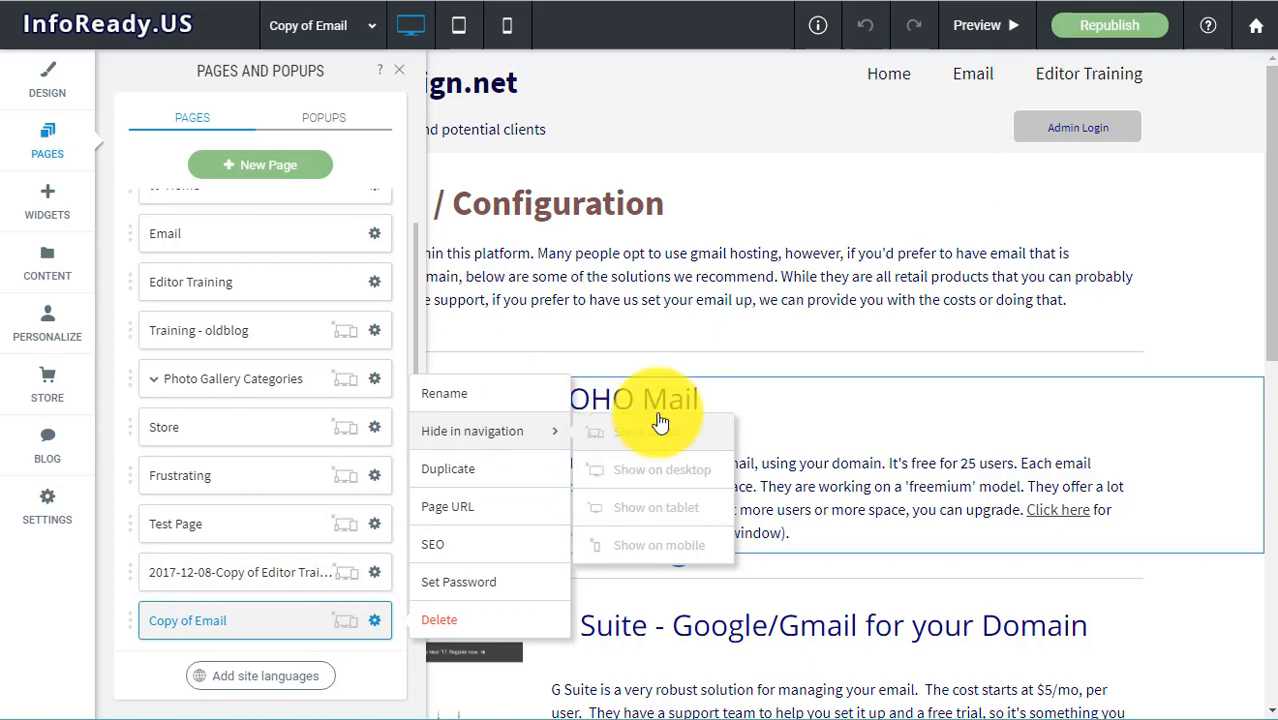
Turn on No Index in the Copy of Email page's SEO settings and close the page settings
{"action": "left_click", "coordinate": [376, 620]}
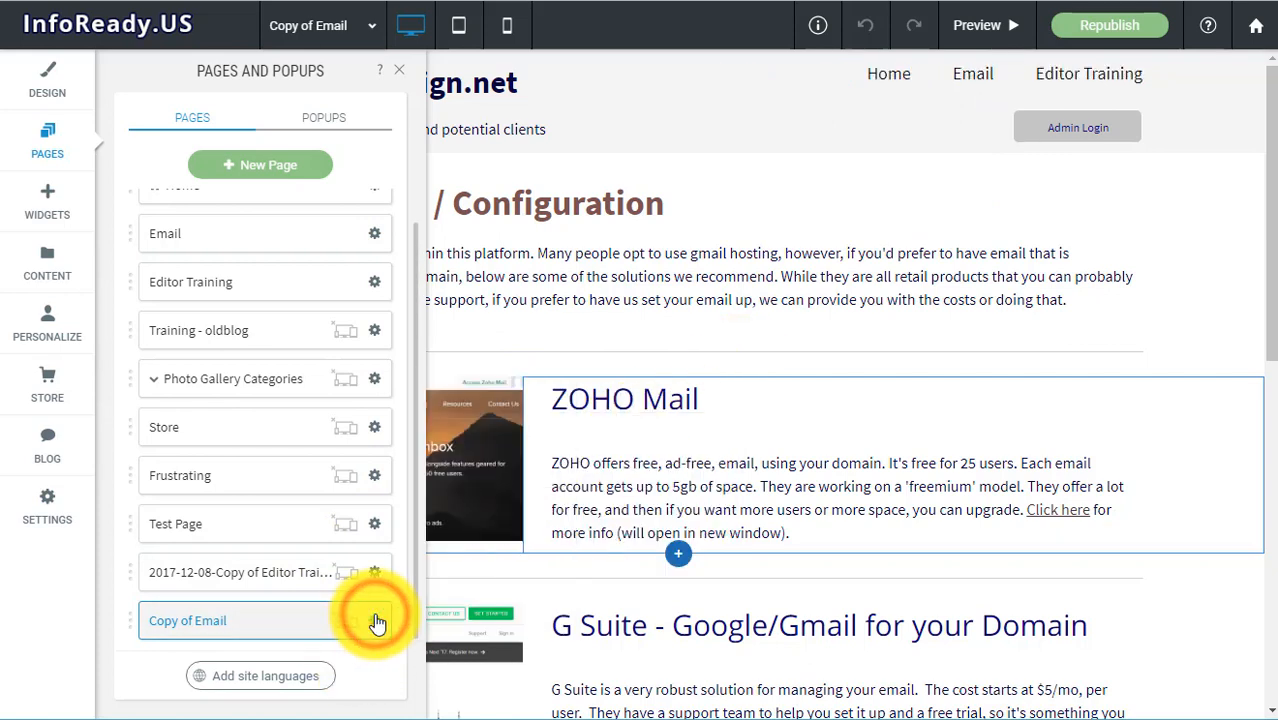
{"action": "left_click", "coordinate": [376, 620]}
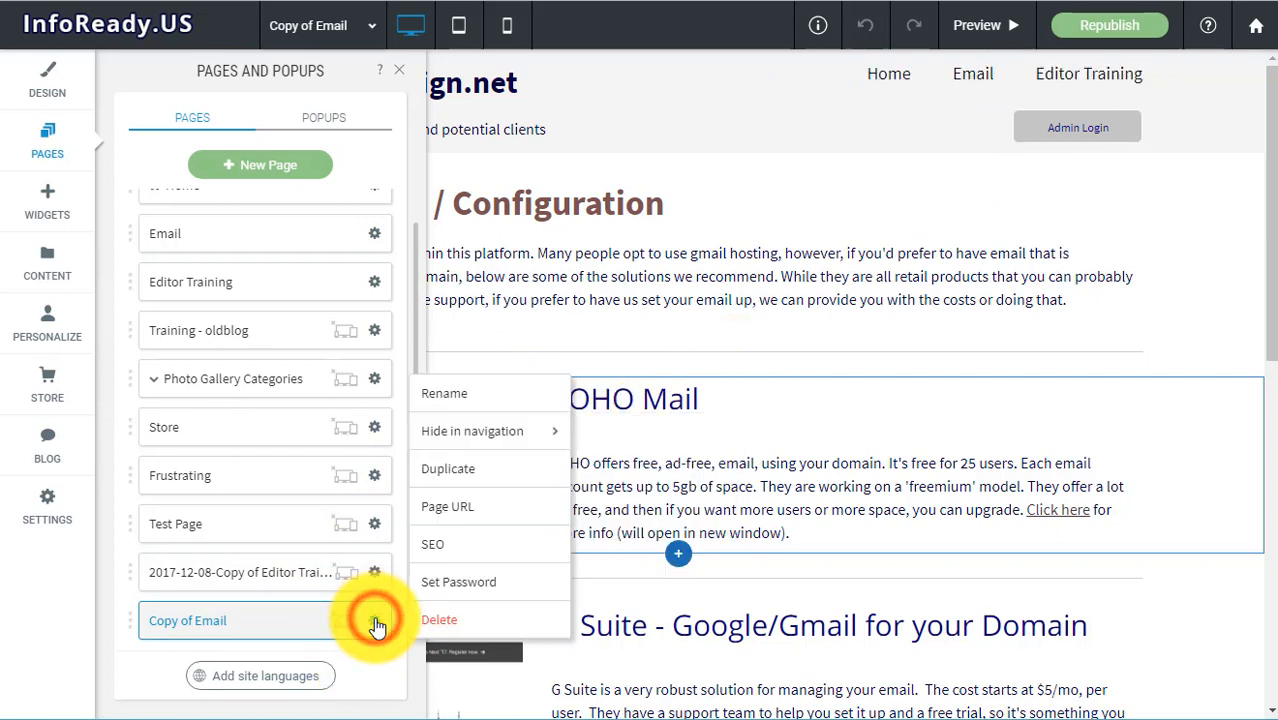
{"action": "left_click", "coordinate": [447, 546]}
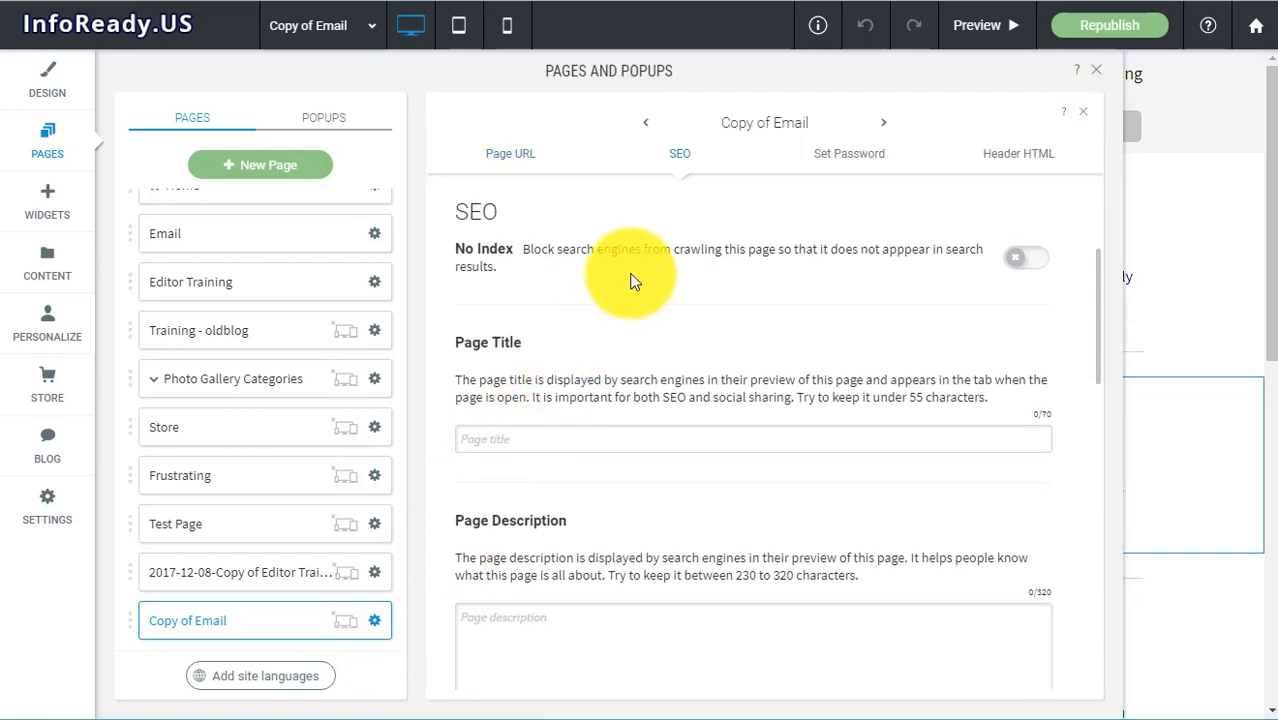
{"action": "left_click", "coordinate": [1027, 260]}
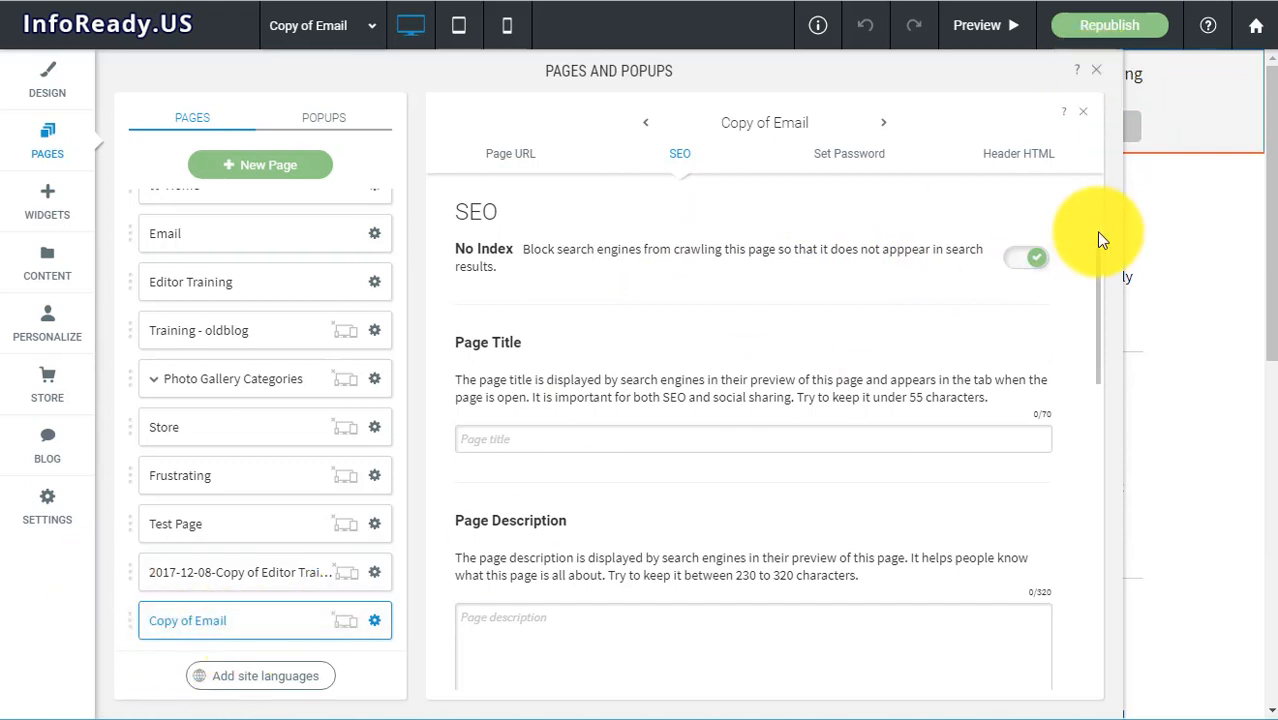
{"action": "left_click", "coordinate": [1105, 85]}
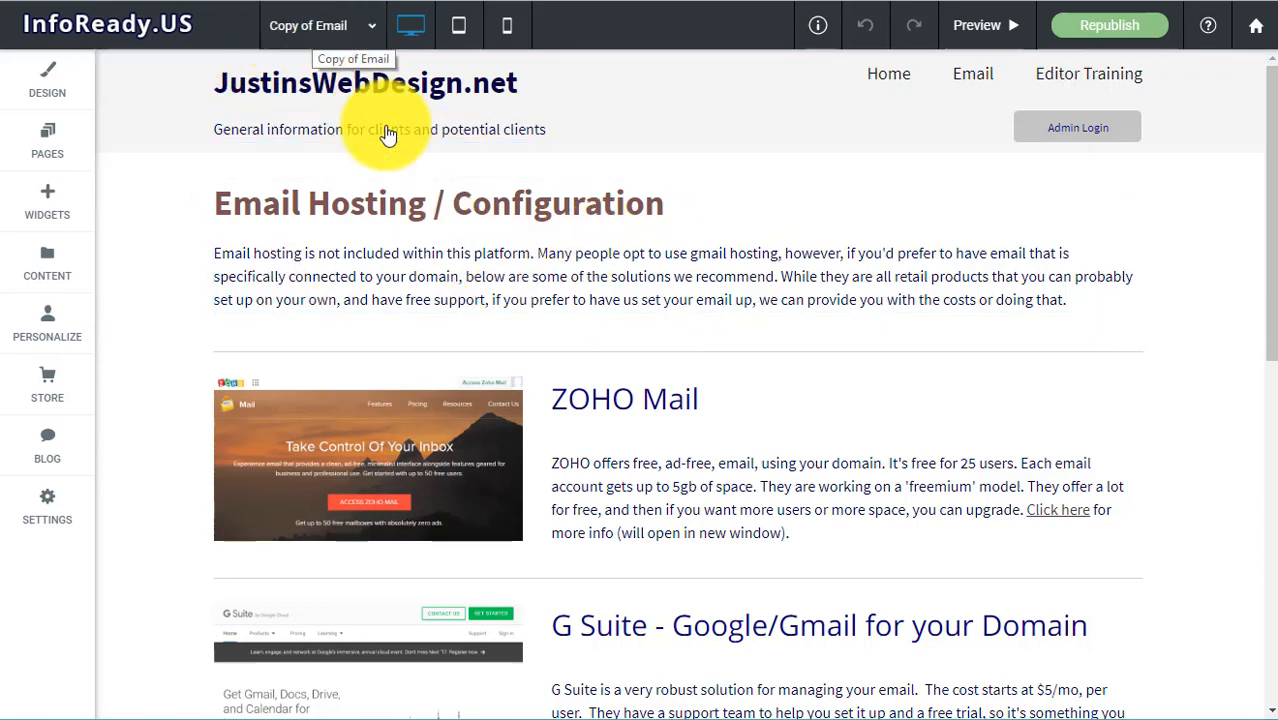
Review the full content of the Copy of Email page, from the introduction through the RackSpace section
{"action": "scroll", "coordinate": [726, 459], "scroll_direction": "down", "scroll_amount": 8}
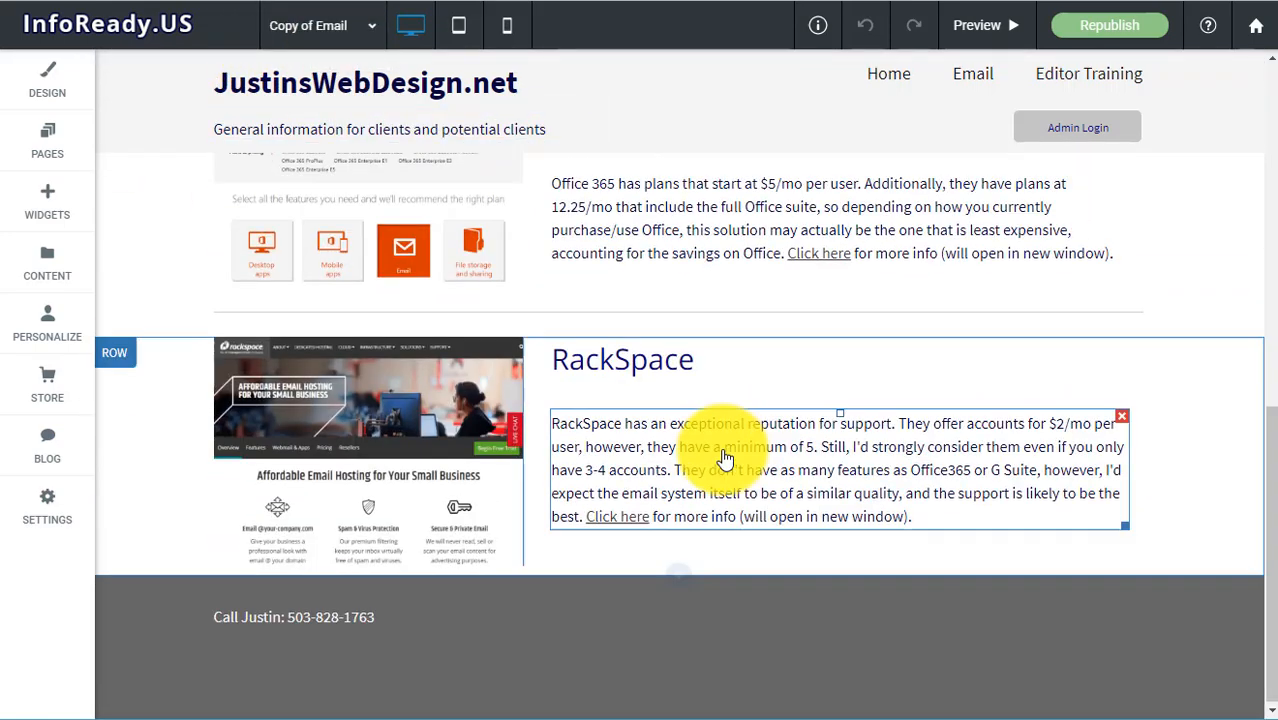
{"action": "scroll", "coordinate": [726, 459], "scroll_direction": "up", "scroll_amount": 8}
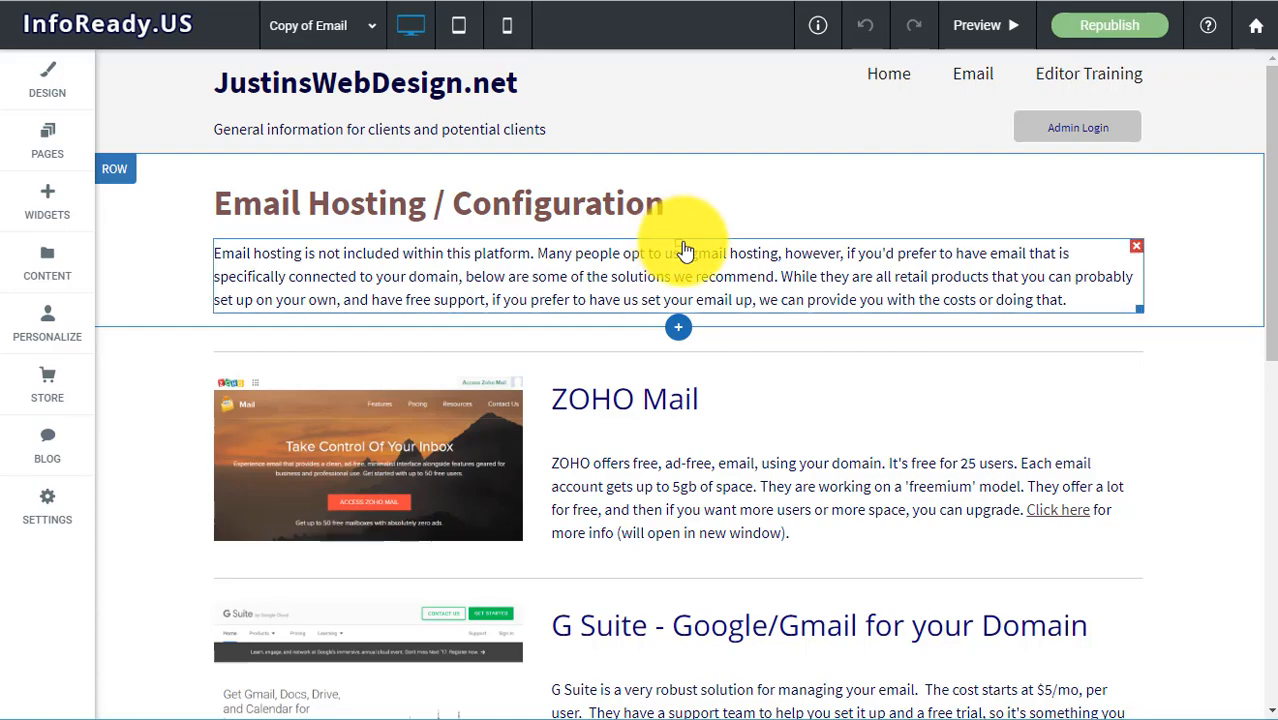
{"action": "scroll", "coordinate": [685, 252], "scroll_direction": "down", "scroll_amount": 8}
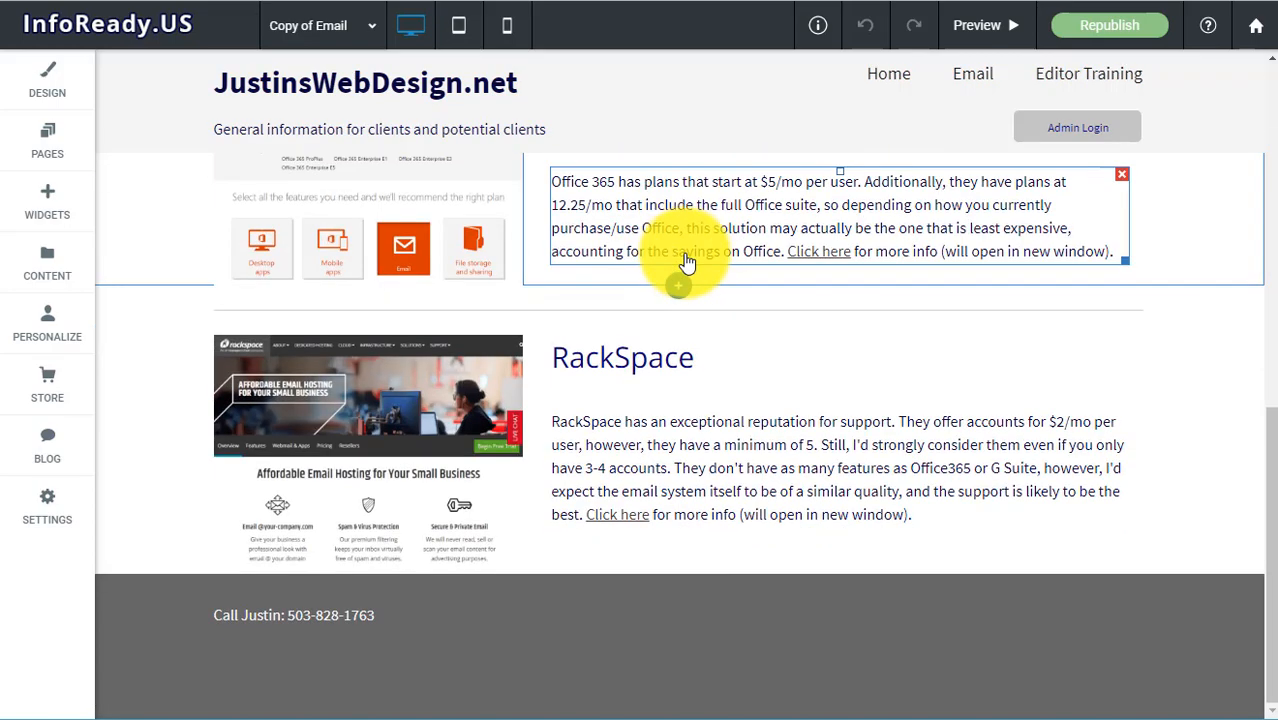
{"action": "scroll", "coordinate": [687, 258], "scroll_direction": "up", "scroll_amount": 8}
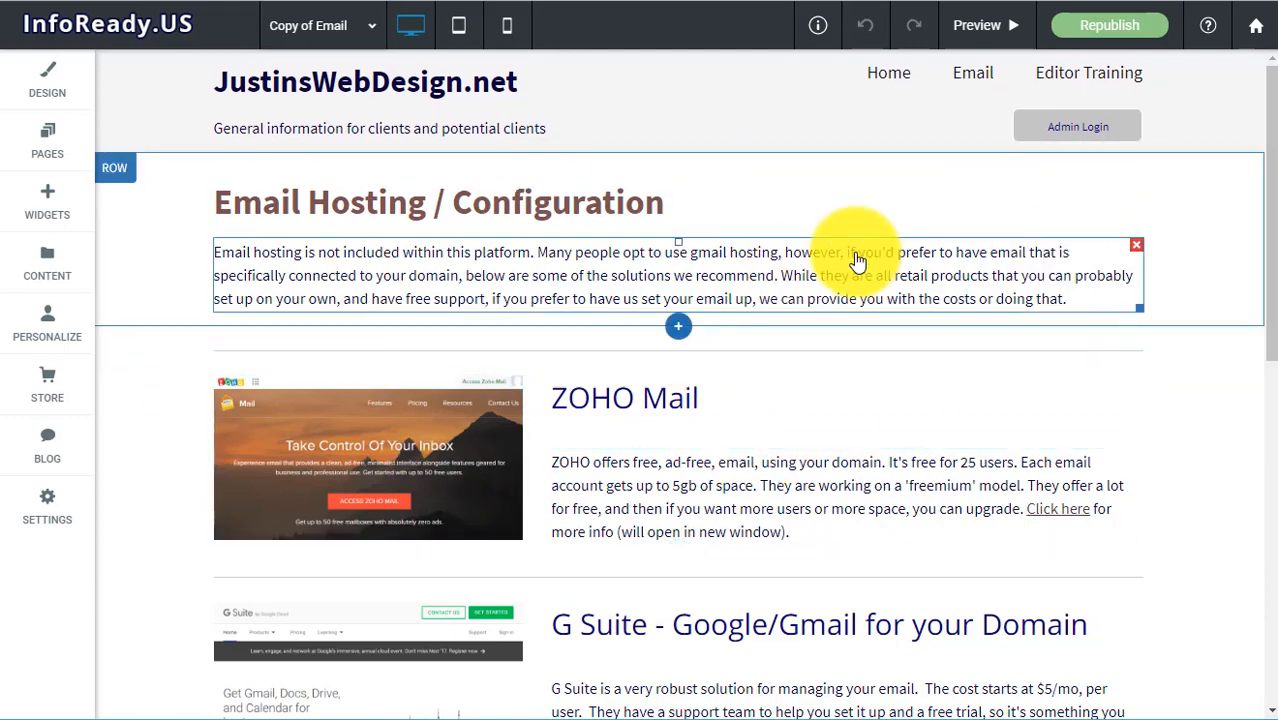
{"action": "scroll", "coordinate": [855, 260], "scroll_direction": "down", "scroll_amount": 3}
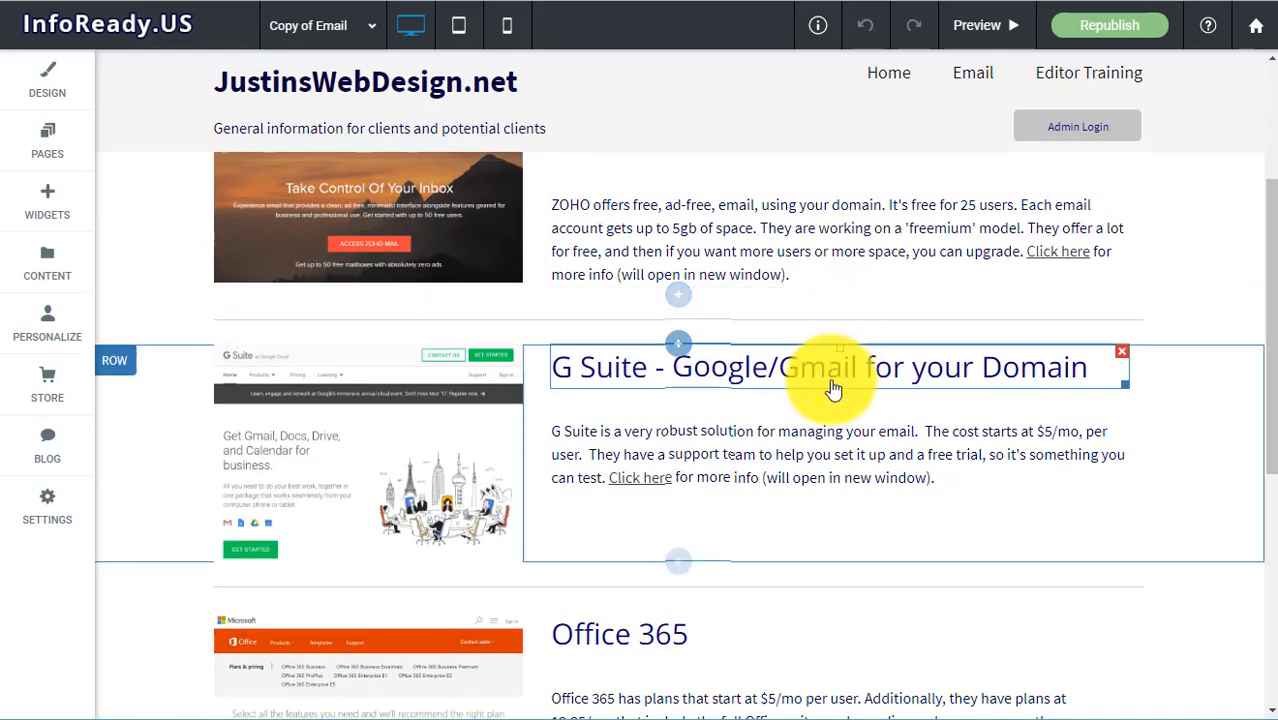
{"action": "scroll", "coordinate": [833, 388], "scroll_direction": "down", "scroll_amount": 2}
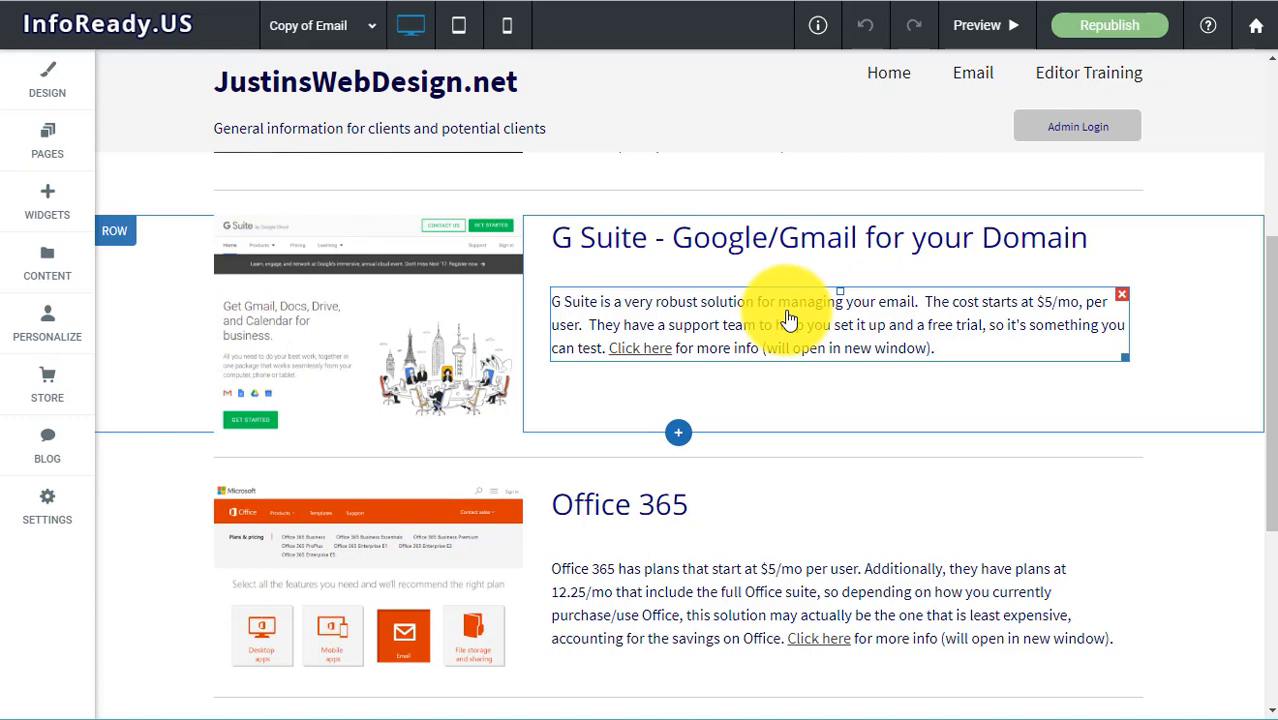
Switch to the original Email page and delete its Office 365 row
{"action": "left_click", "coordinate": [311, 30]}
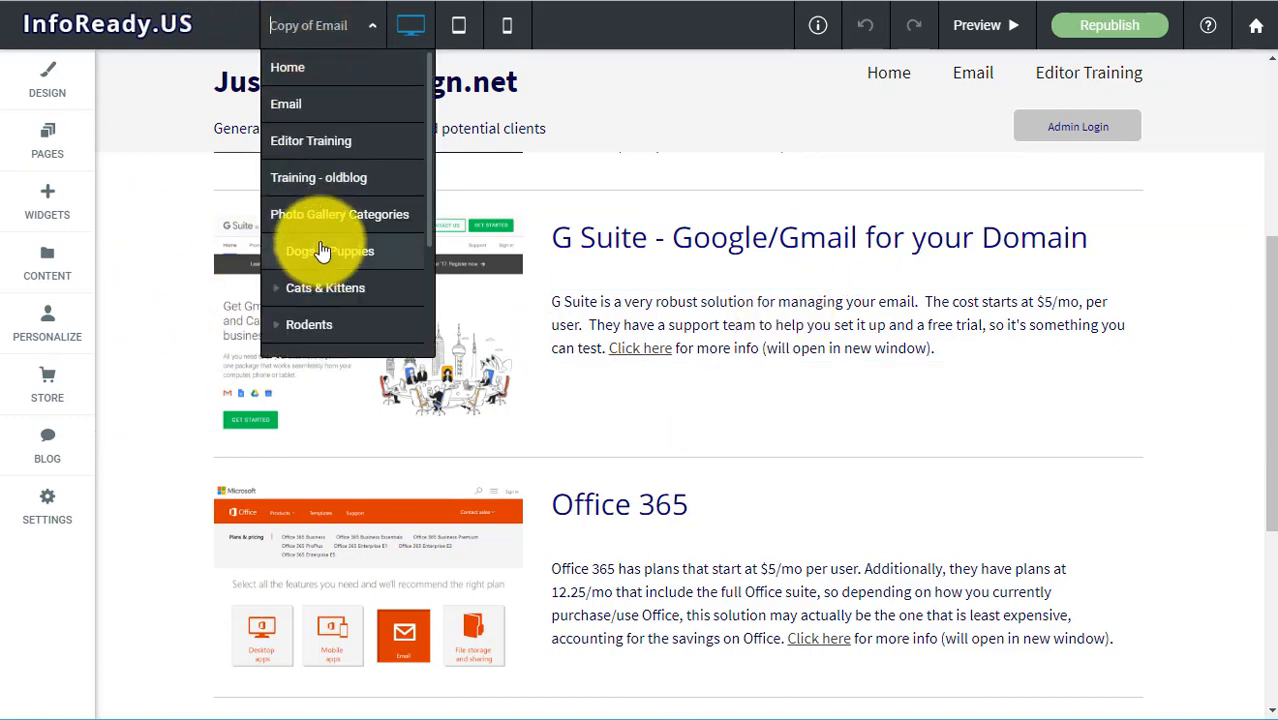
{"action": "left_click", "coordinate": [322, 106]}
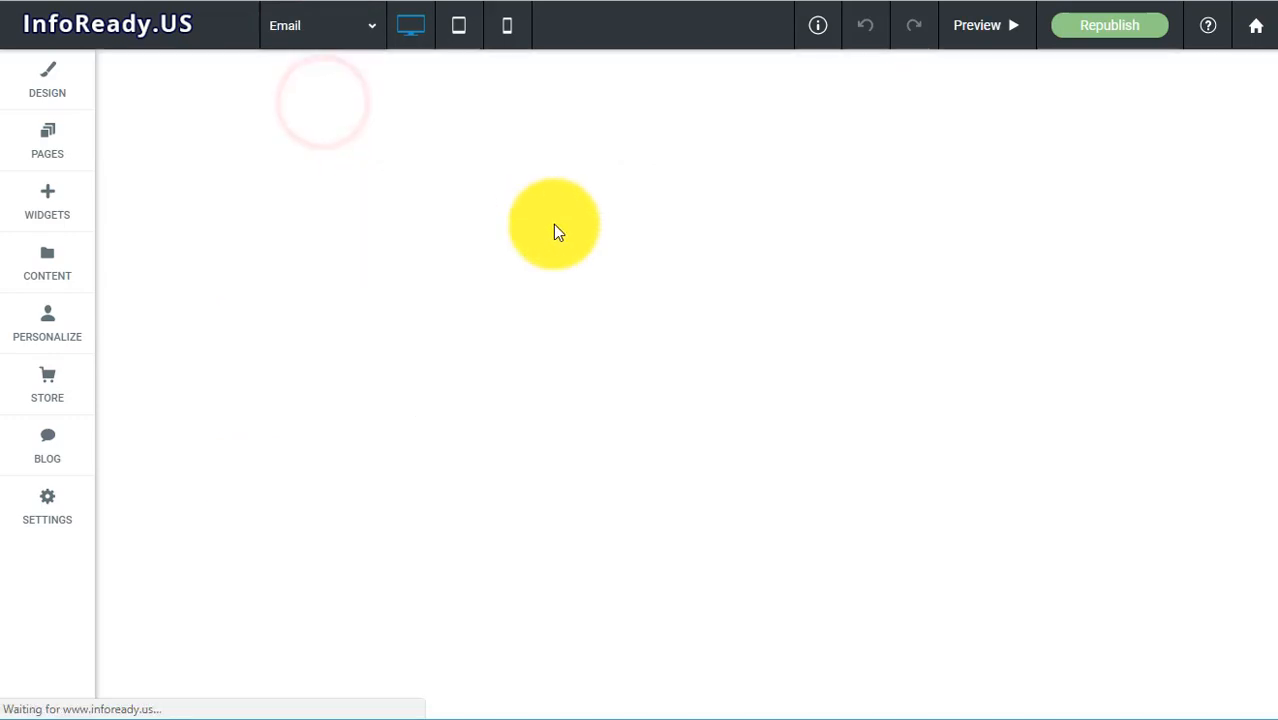
{"action": "scroll", "coordinate": [590, 250], "scroll_direction": "down", "scroll_amount": 8}
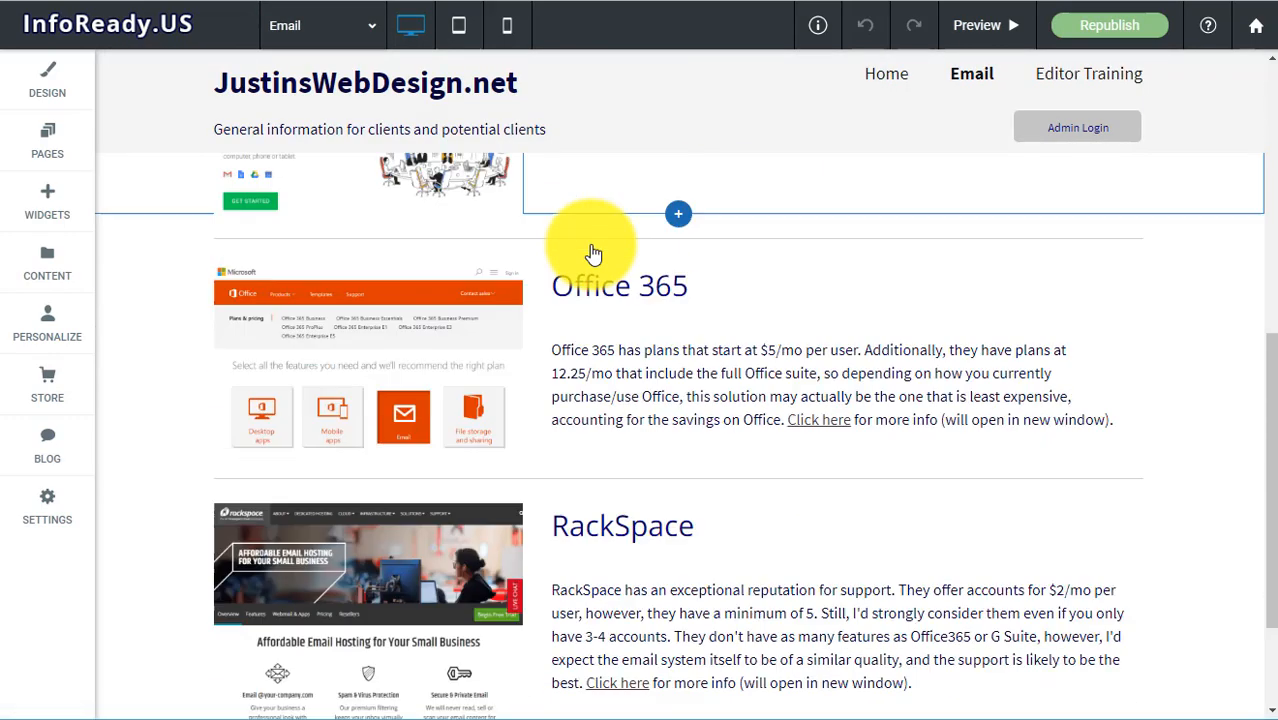
{"action": "scroll", "coordinate": [592, 252], "scroll_direction": "up", "scroll_amount": 3}
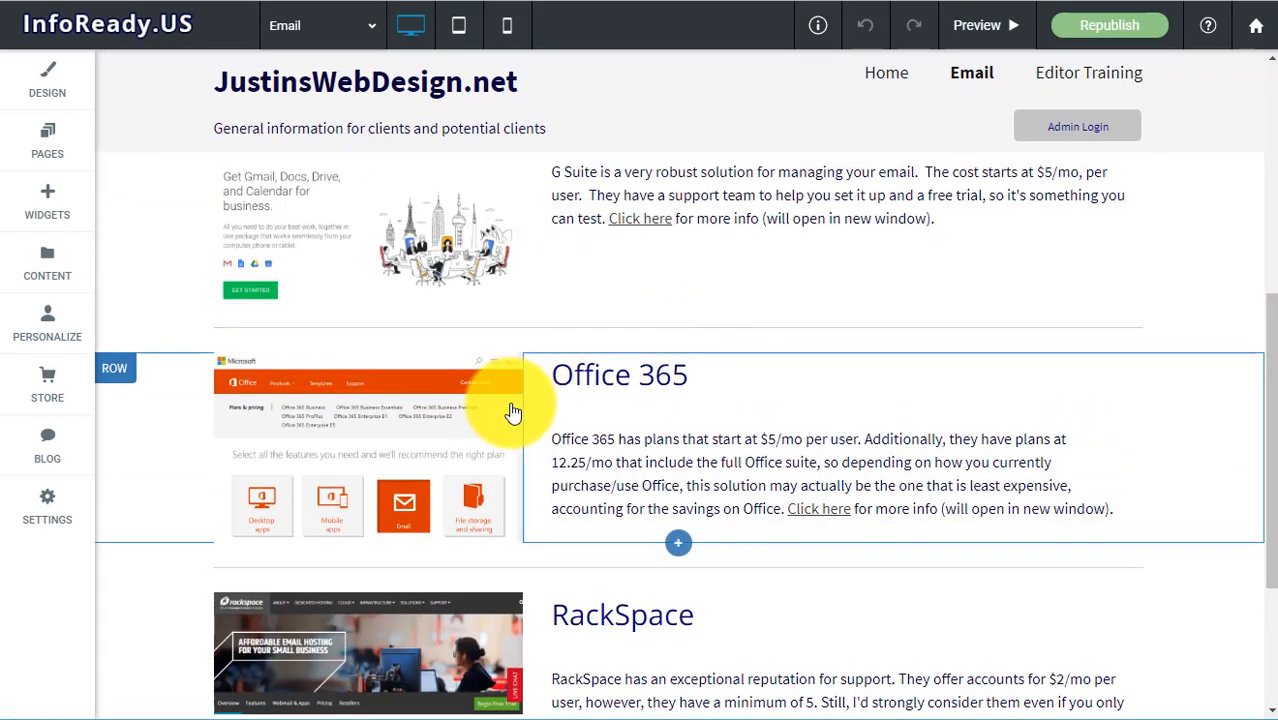
{"action": "left_click", "coordinate": [112, 370]}
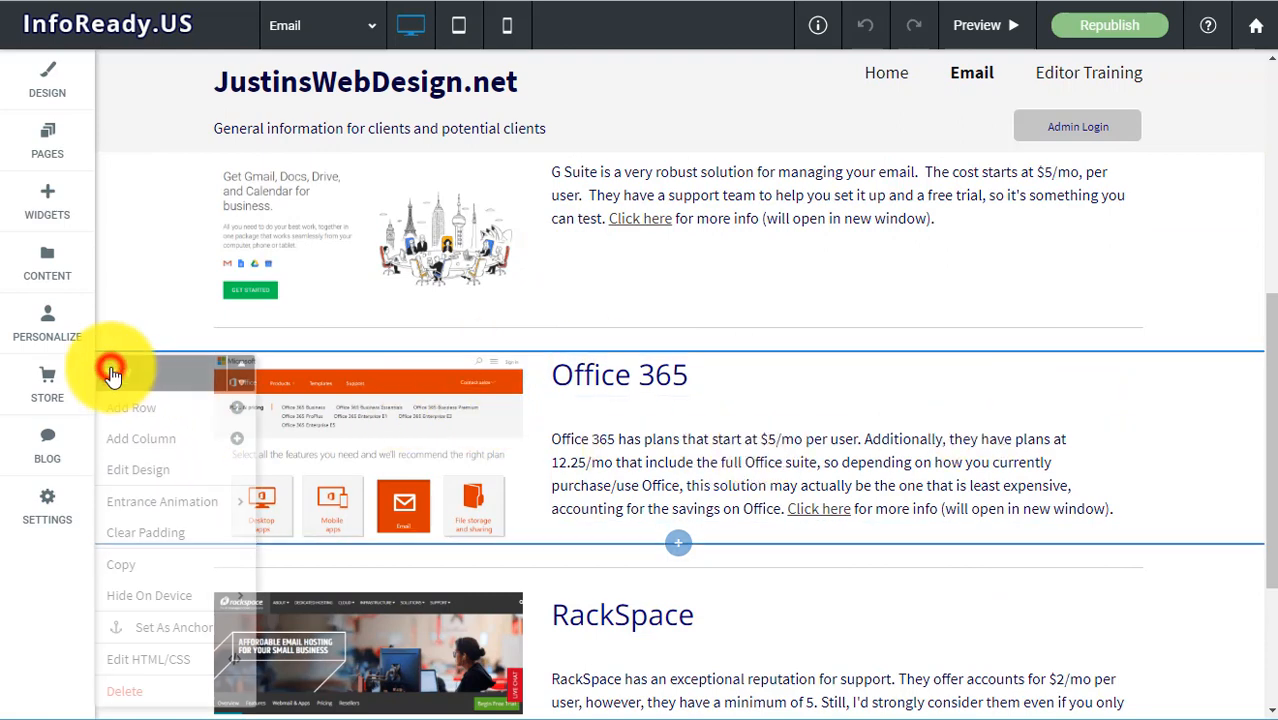
{"action": "left_click", "coordinate": [130, 693]}
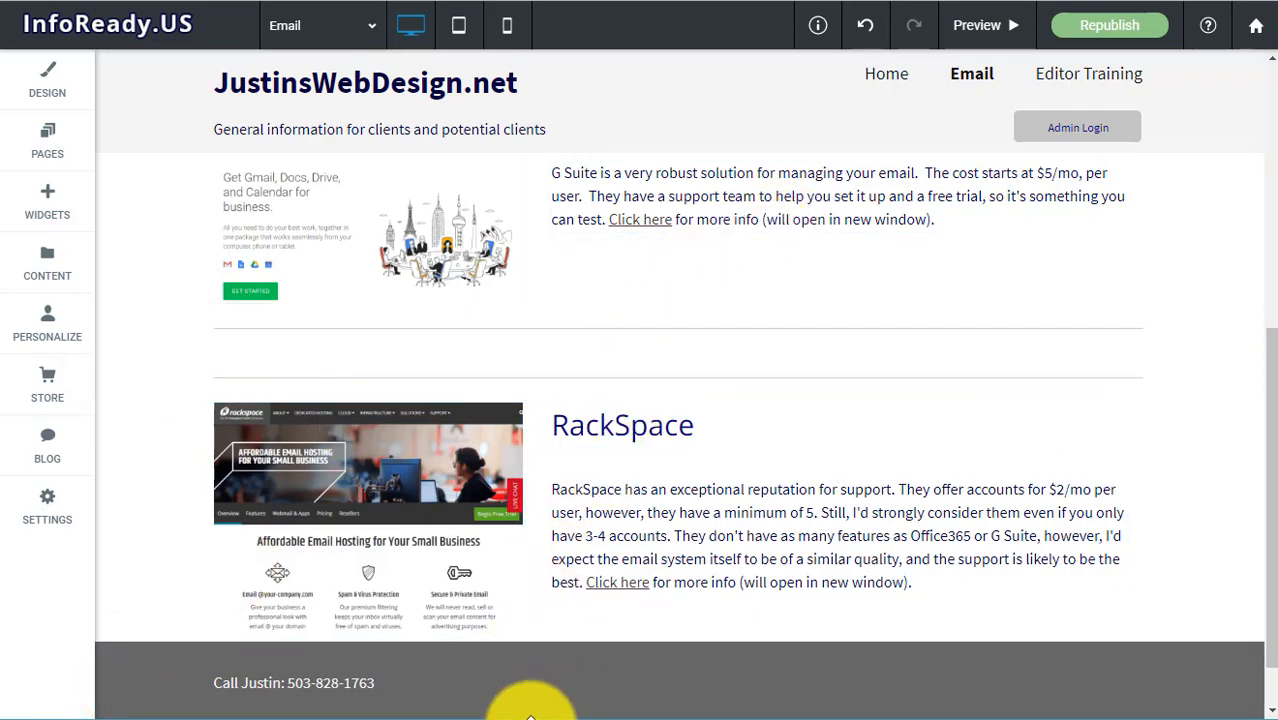
Cut the ZOHO Mail description on the Email page down to the single word ZOHO and finish the text edit
{"action": "scroll", "coordinate": [608, 294], "scroll_direction": "up", "scroll_amount": 5}
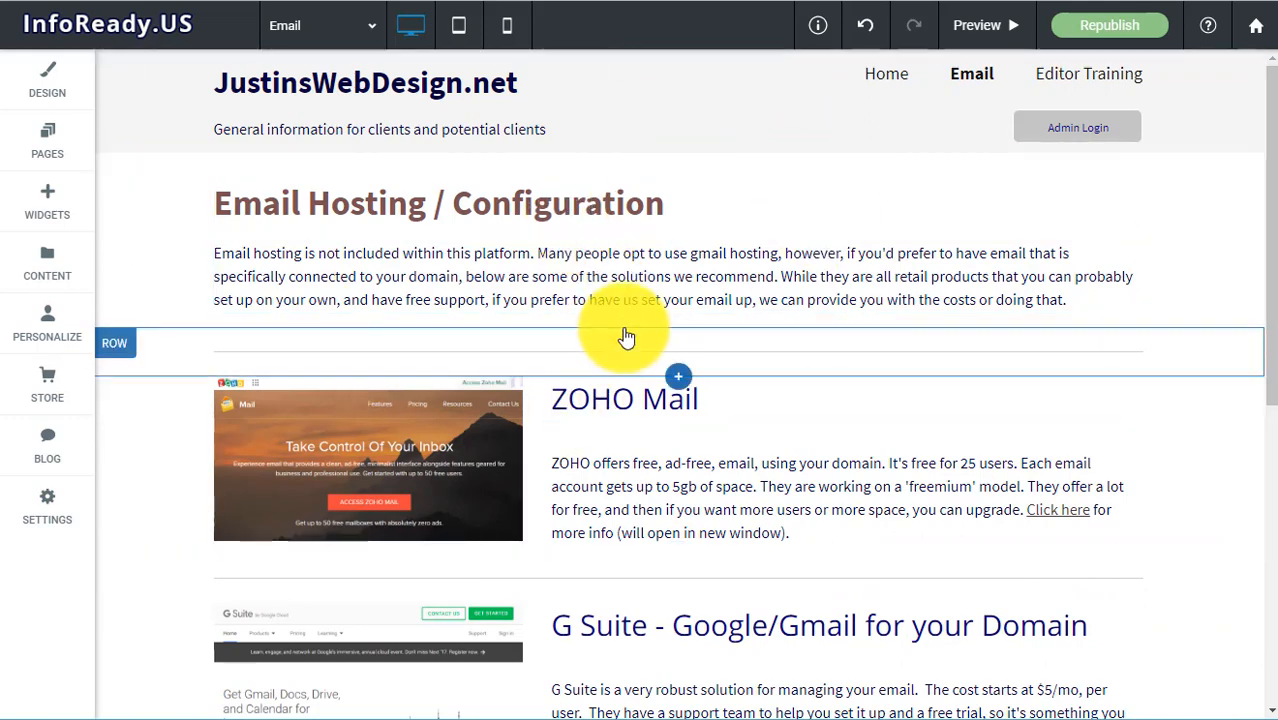
{"action": "scroll", "coordinate": [626, 338], "scroll_direction": "down", "scroll_amount": 3}
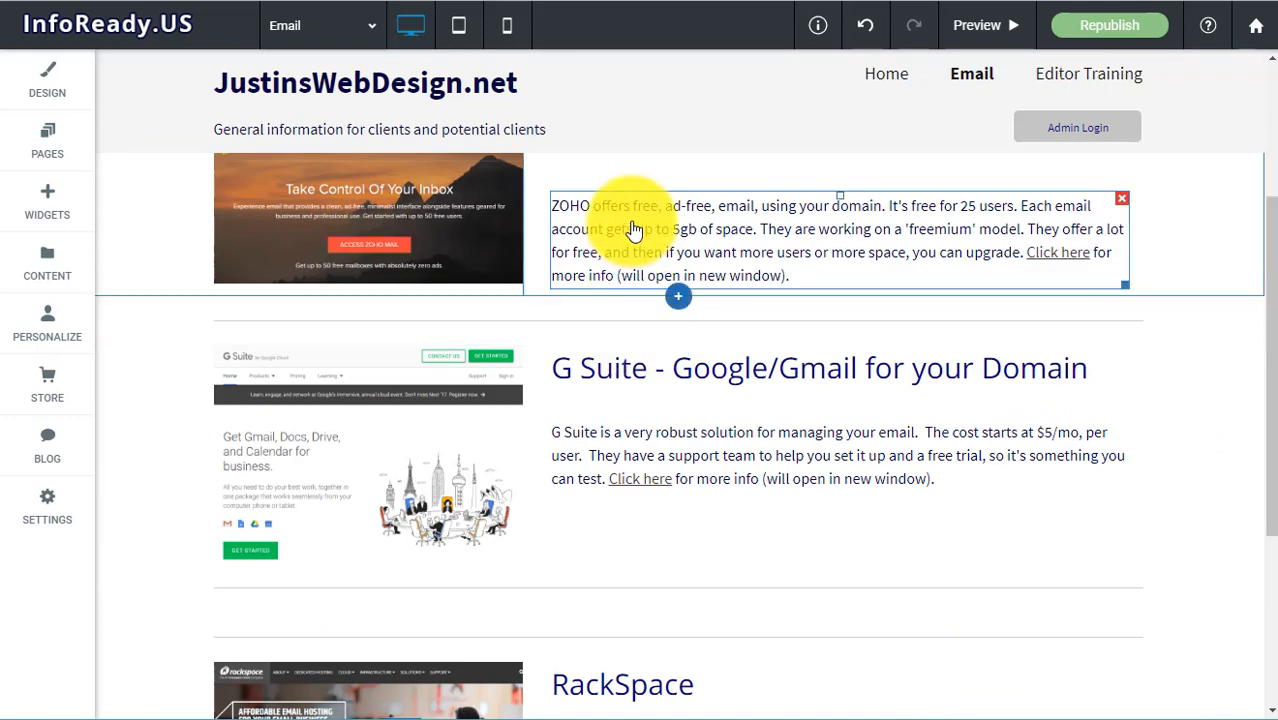
{"action": "left_click", "coordinate": [633, 229]}
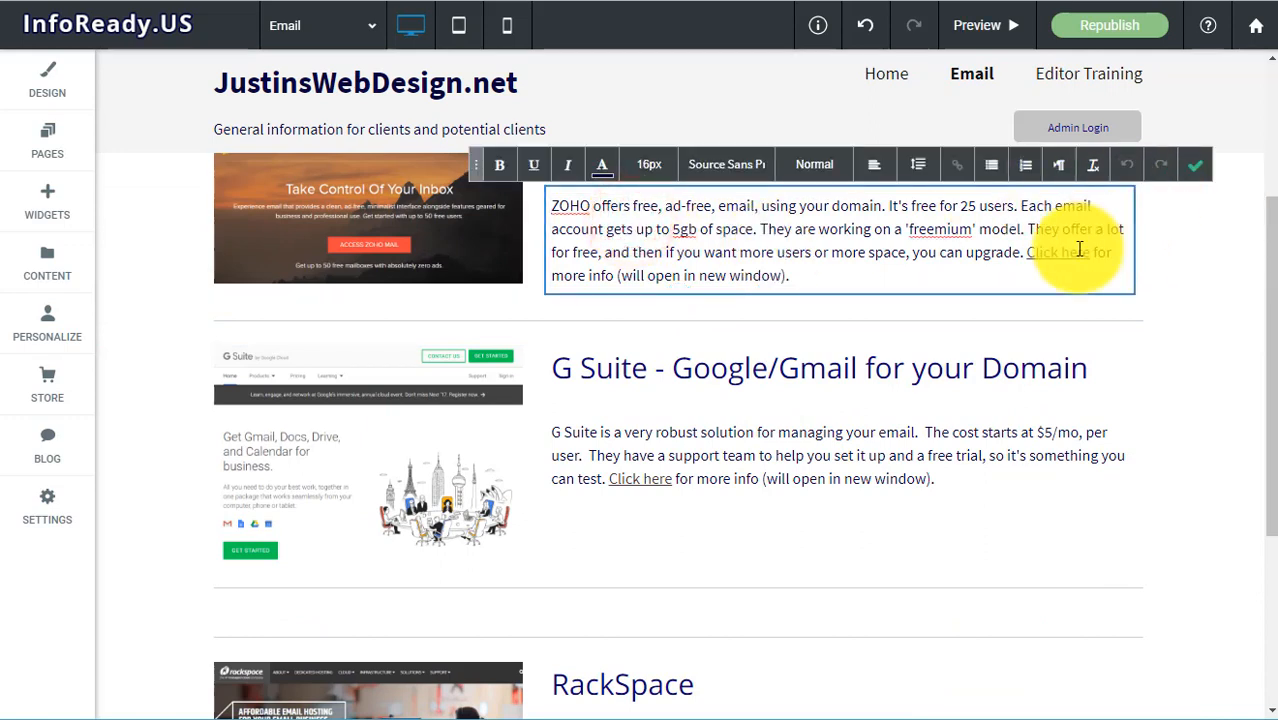
{"action": "left_click_drag", "start_coordinate": [921, 274], "coordinate": [585, 200]}
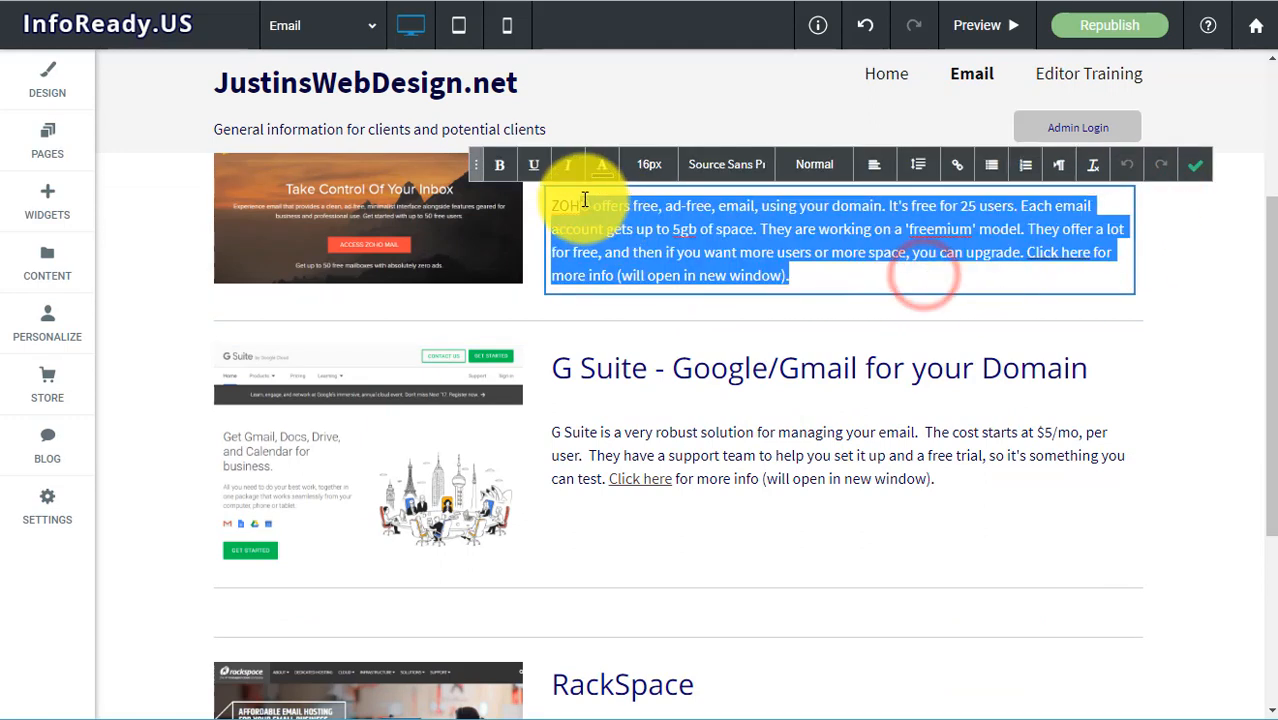
{"action": "key", "text": "BackSpace"}
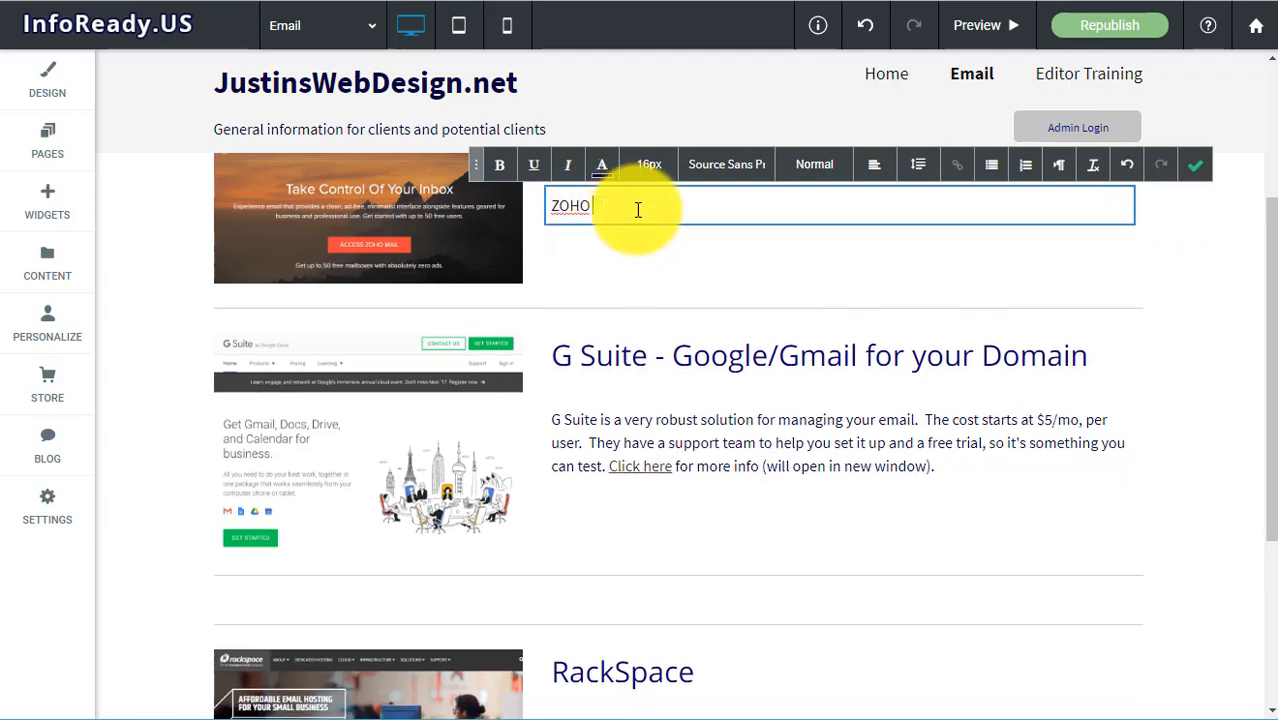
{"action": "left_click", "coordinate": [1205, 170]}
Look over the changed Email page and open the Copy of Email page in the editor
{"action": "scroll", "coordinate": [875, 316], "scroll_direction": "up", "scroll_amount": 3}
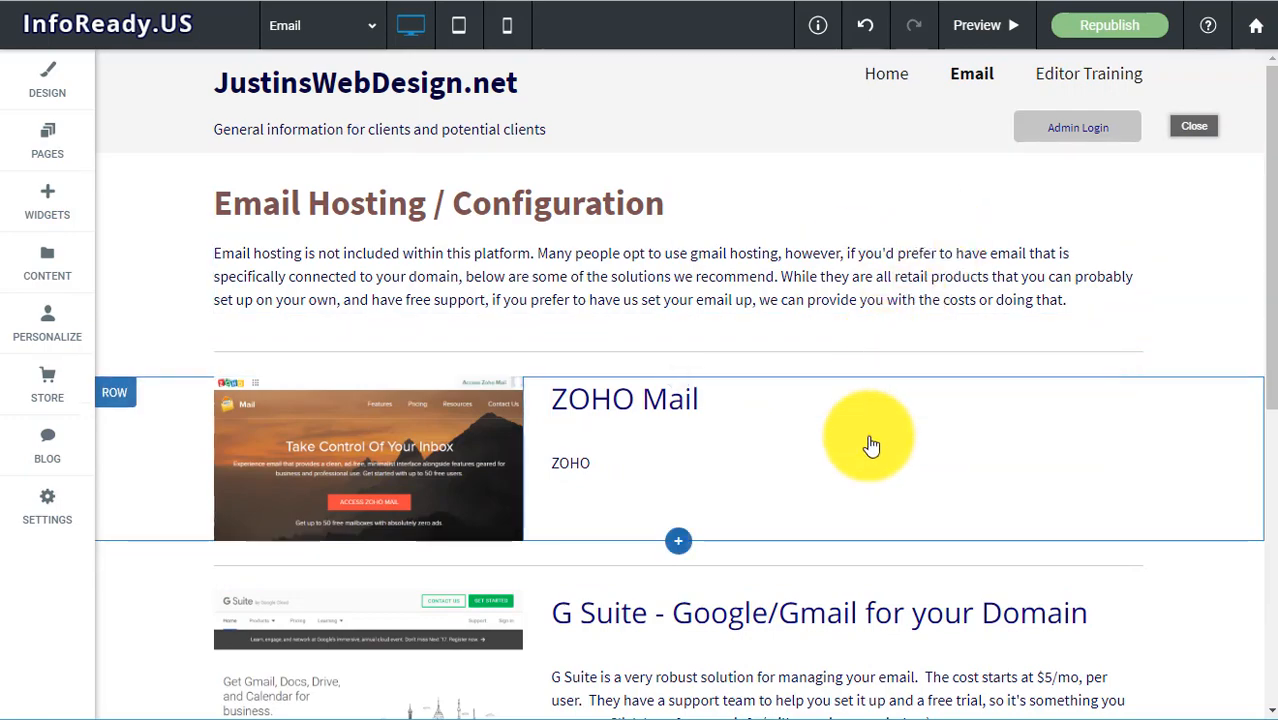
{"action": "scroll", "coordinate": [871, 445], "scroll_direction": "down", "scroll_amount": 3}
{"action": "scroll", "coordinate": [871, 445], "scroll_direction": "down", "scroll_amount": 3}
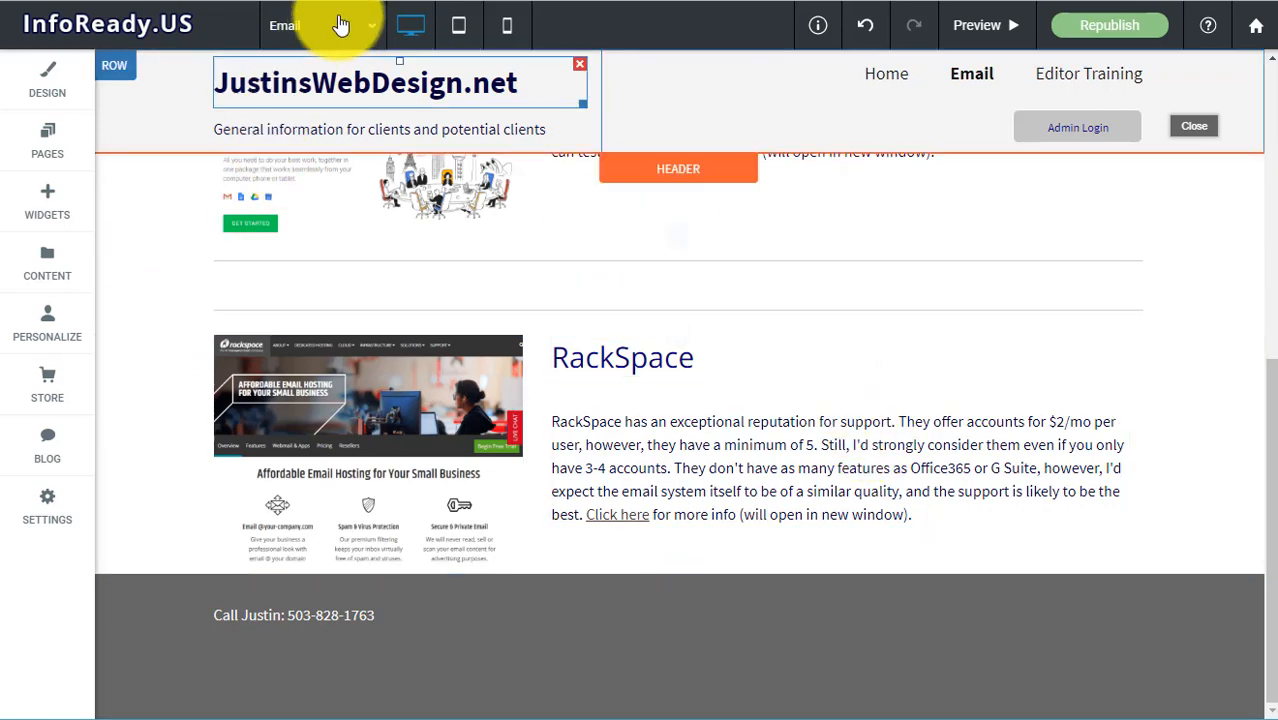
{"action": "scroll", "coordinate": [570, 337], "scroll_direction": "up", "scroll_amount": 5}
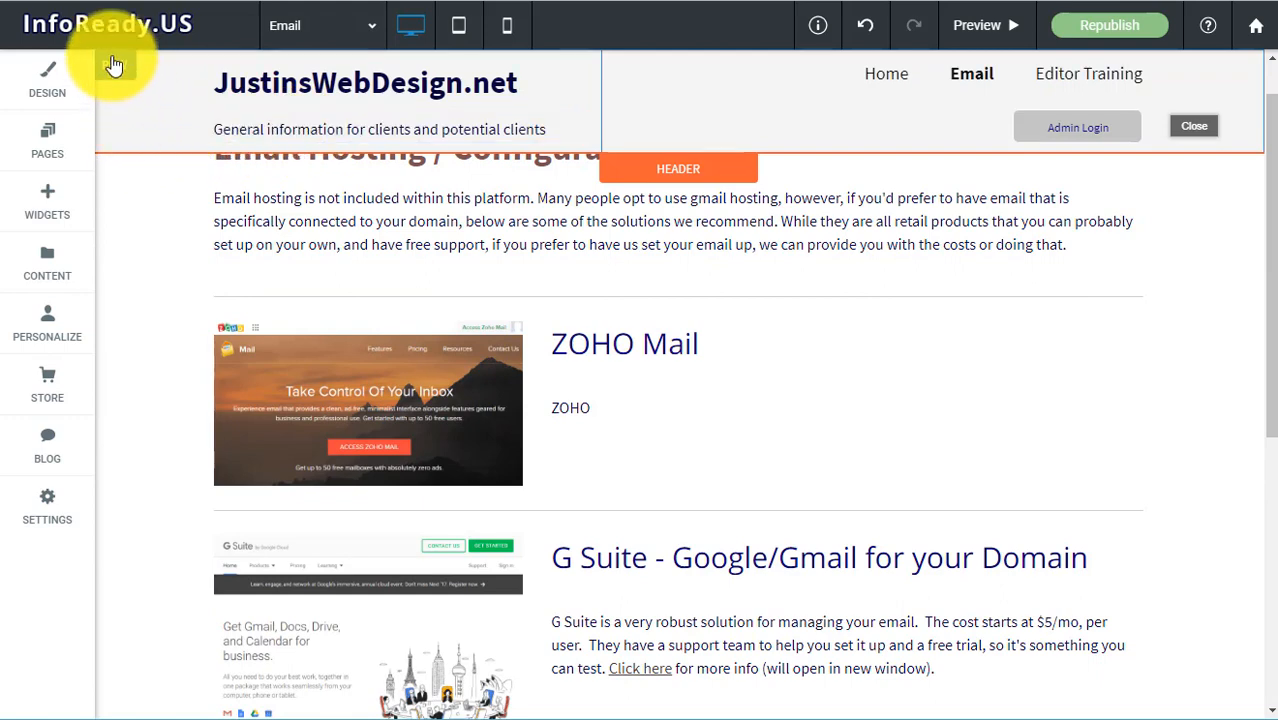
{"action": "left_click", "coordinate": [314, 30]}
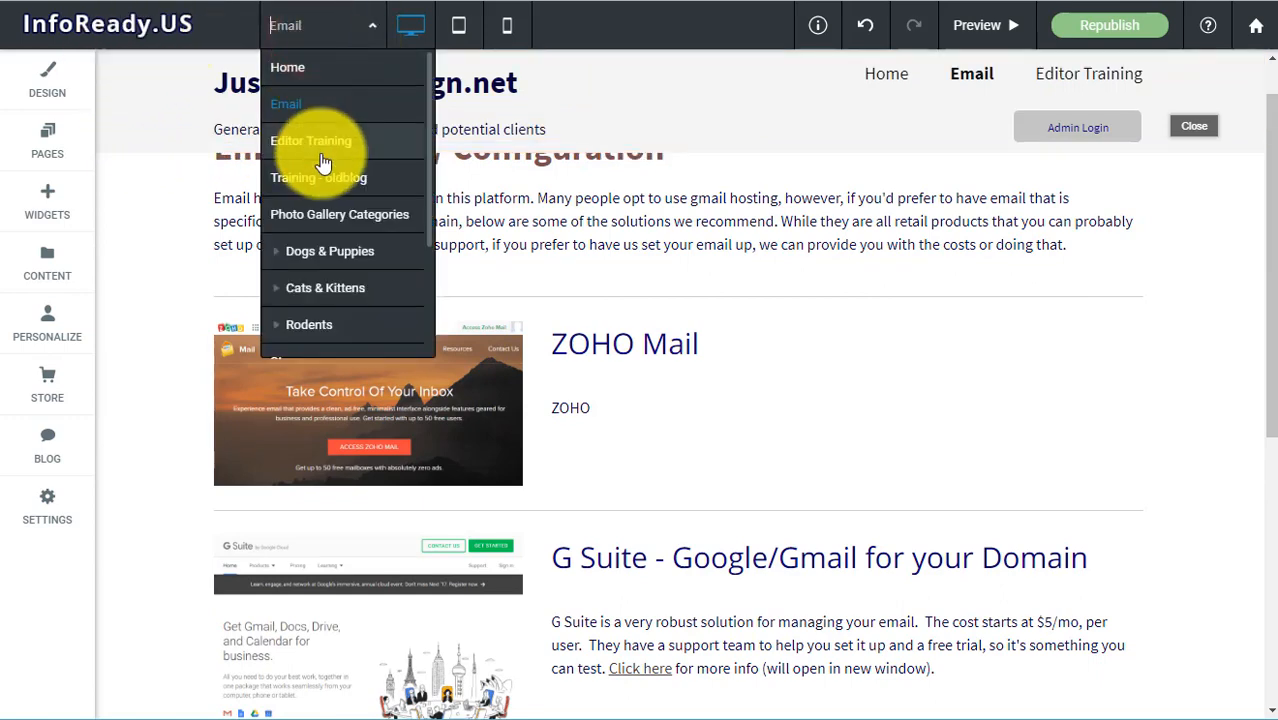
{"action": "scroll", "coordinate": [333, 152], "scroll_direction": "down", "scroll_amount": 1}
{"action": "scroll", "coordinate": [325, 250], "scroll_direction": "down", "scroll_amount": 3}
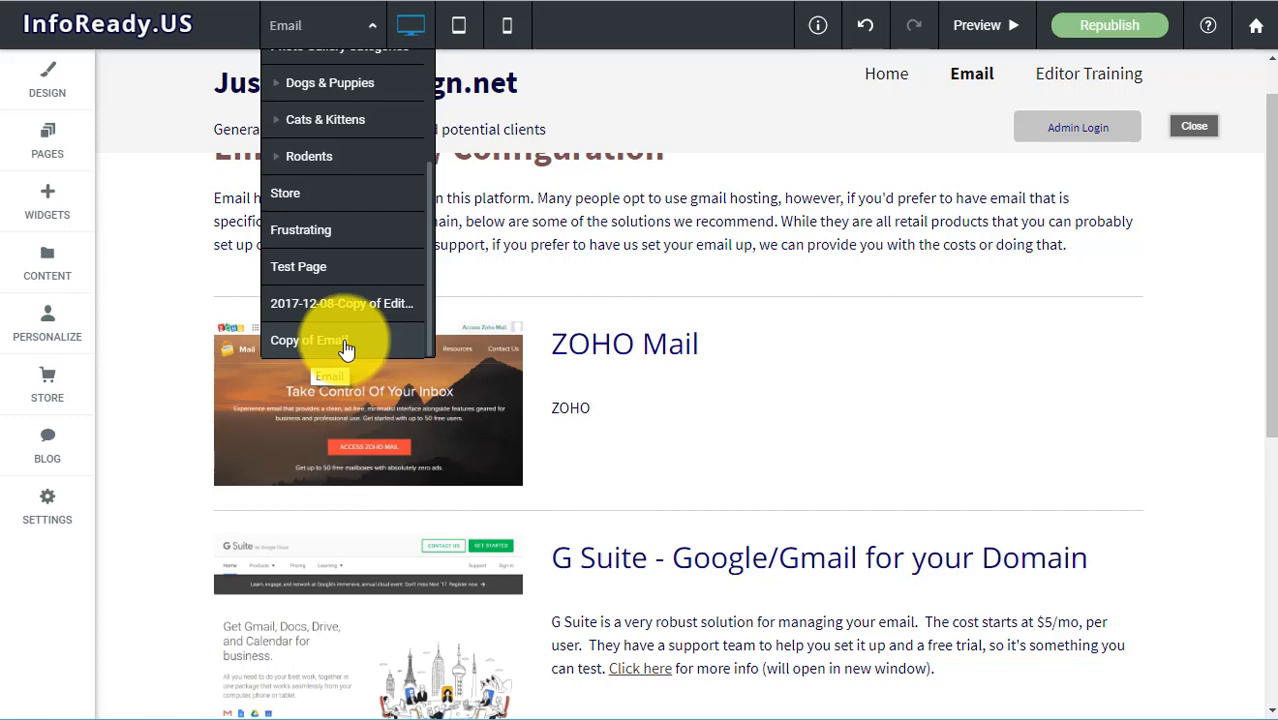
{"action": "left_click", "coordinate": [344, 343]}
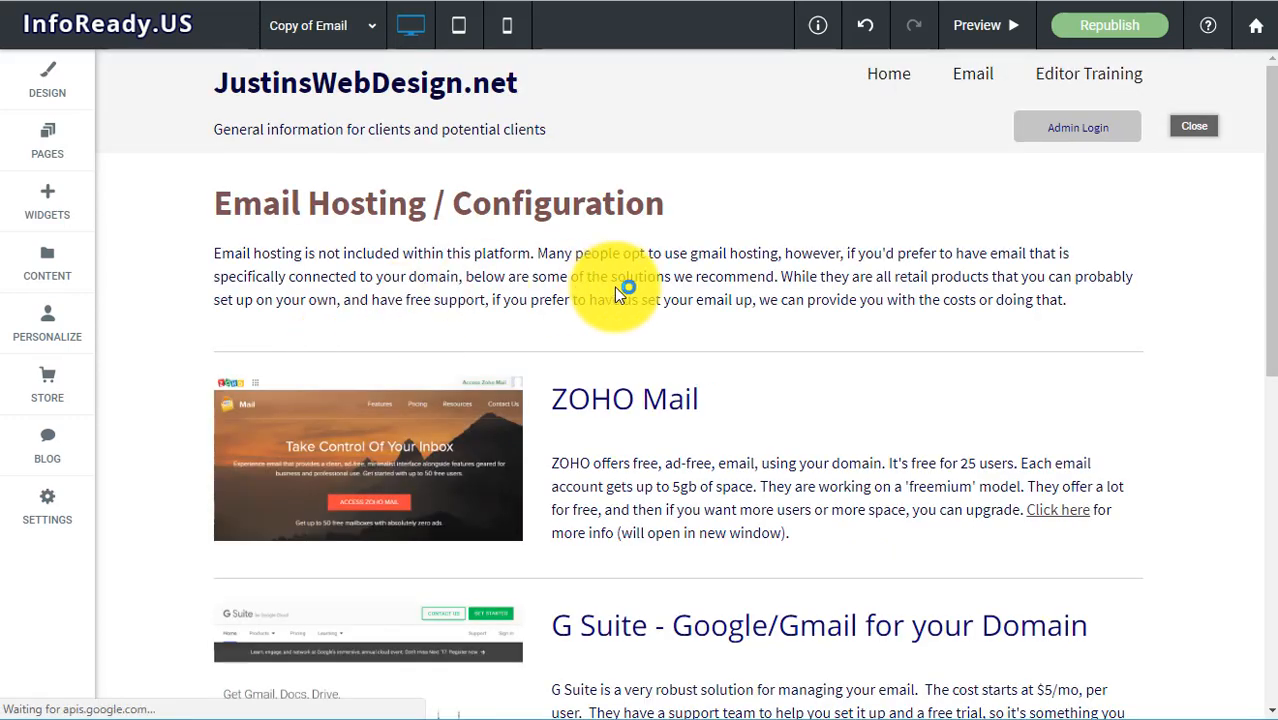
Copy the ZOHO Mail description paragraph from the Copy of Email page, leaving its text unedited
{"action": "scroll", "coordinate": [650, 320], "scroll_direction": "down", "scroll_amount": 1}
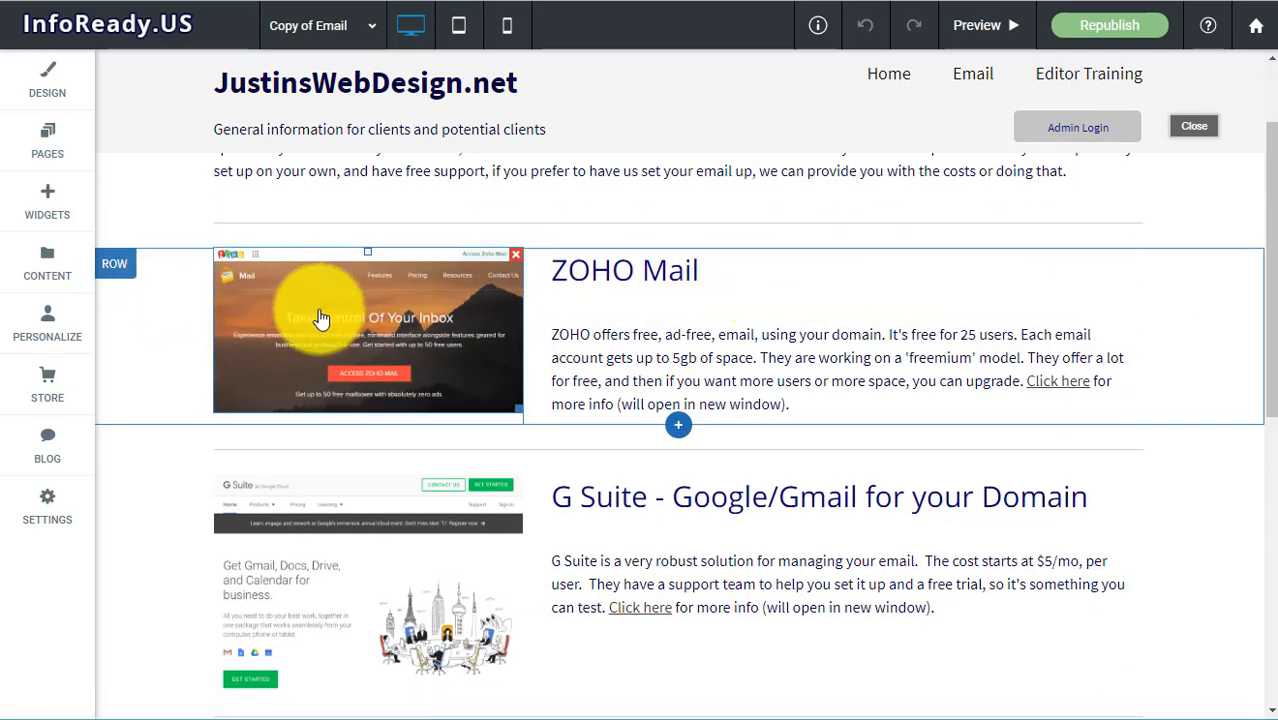
{"action": "left_click", "coordinate": [669, 373]}
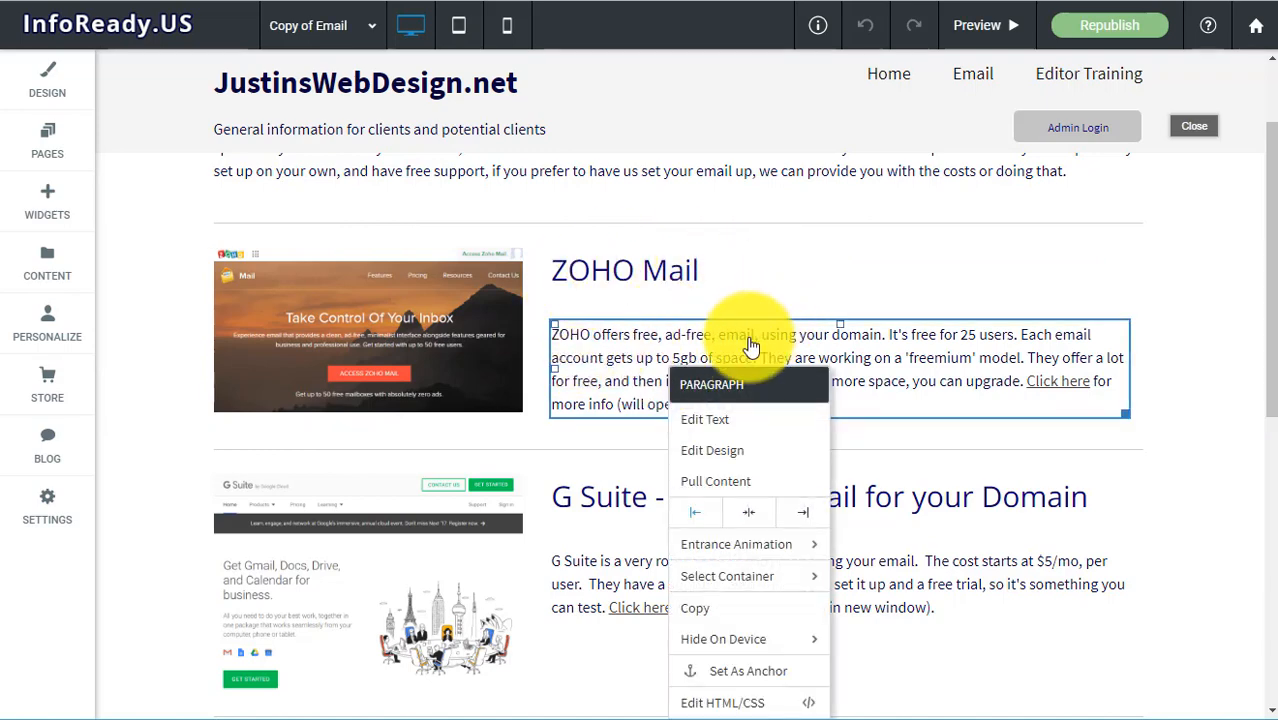
{"action": "left_click", "coordinate": [712, 610]}
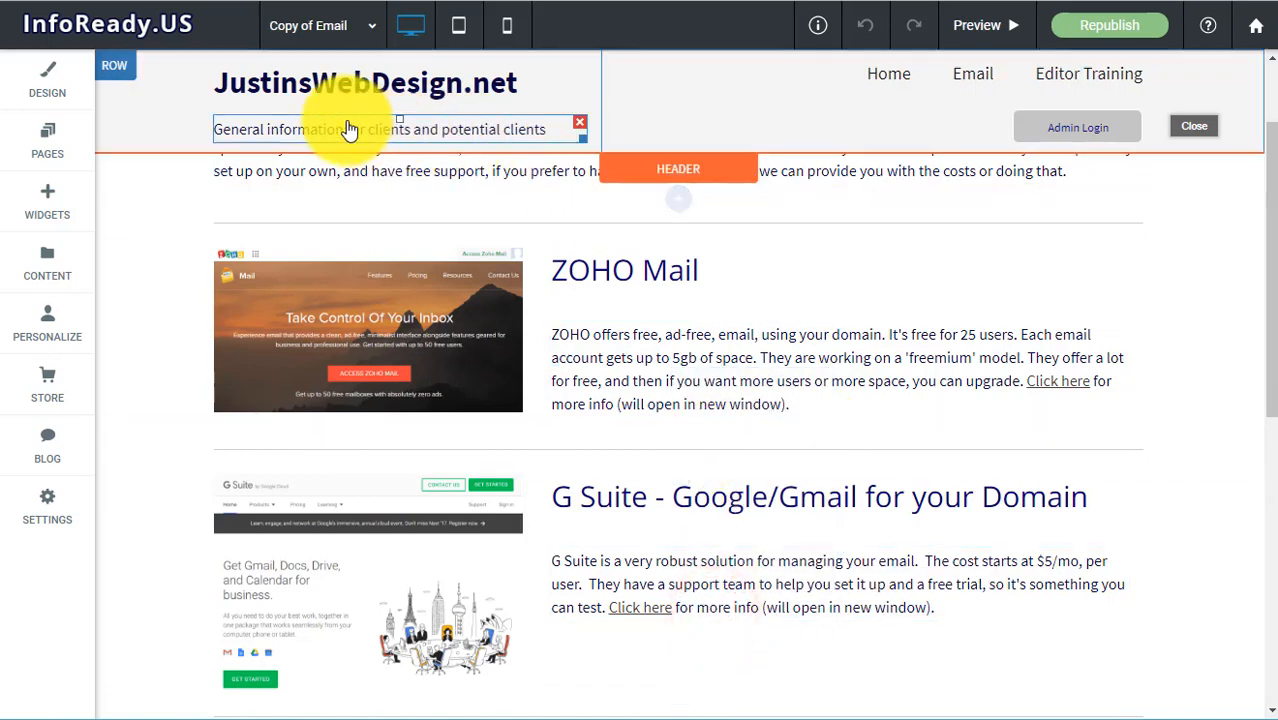
{"action": "left_click", "coordinate": [581, 341]}
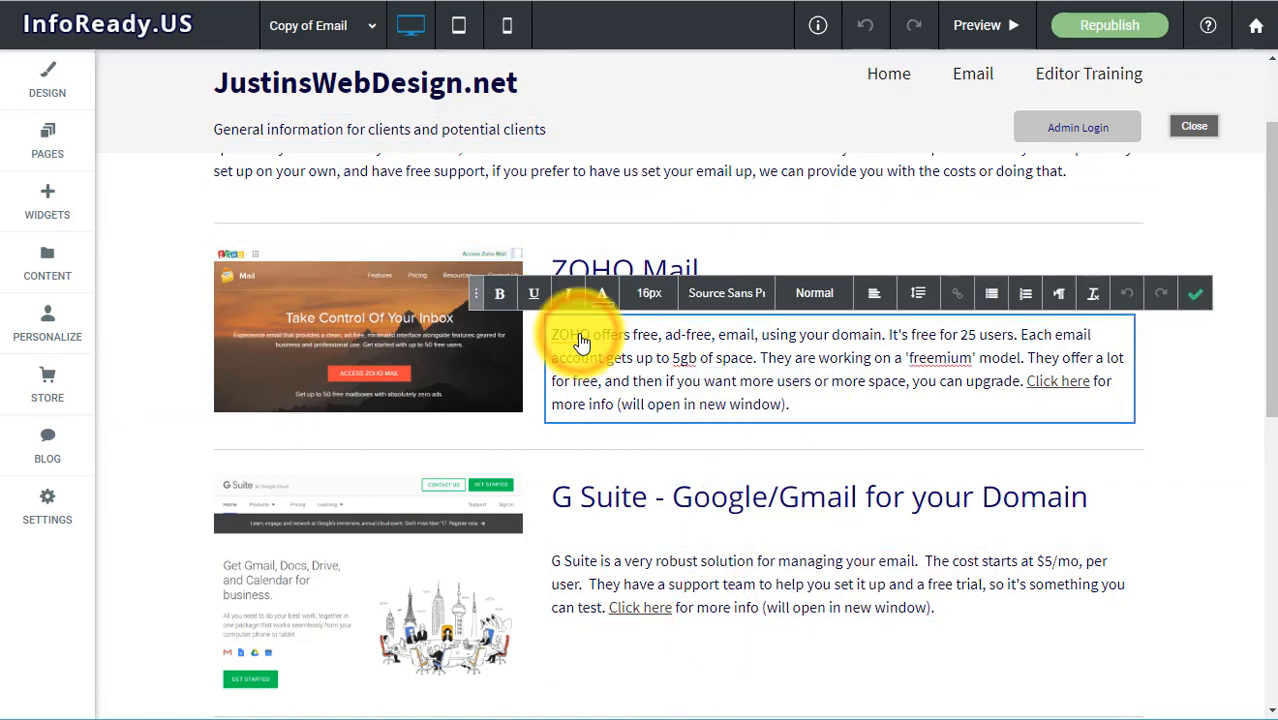
{"action": "right_click", "coordinate": [580, 338]}
{"action": "left_click", "coordinate": [1199, 293]}
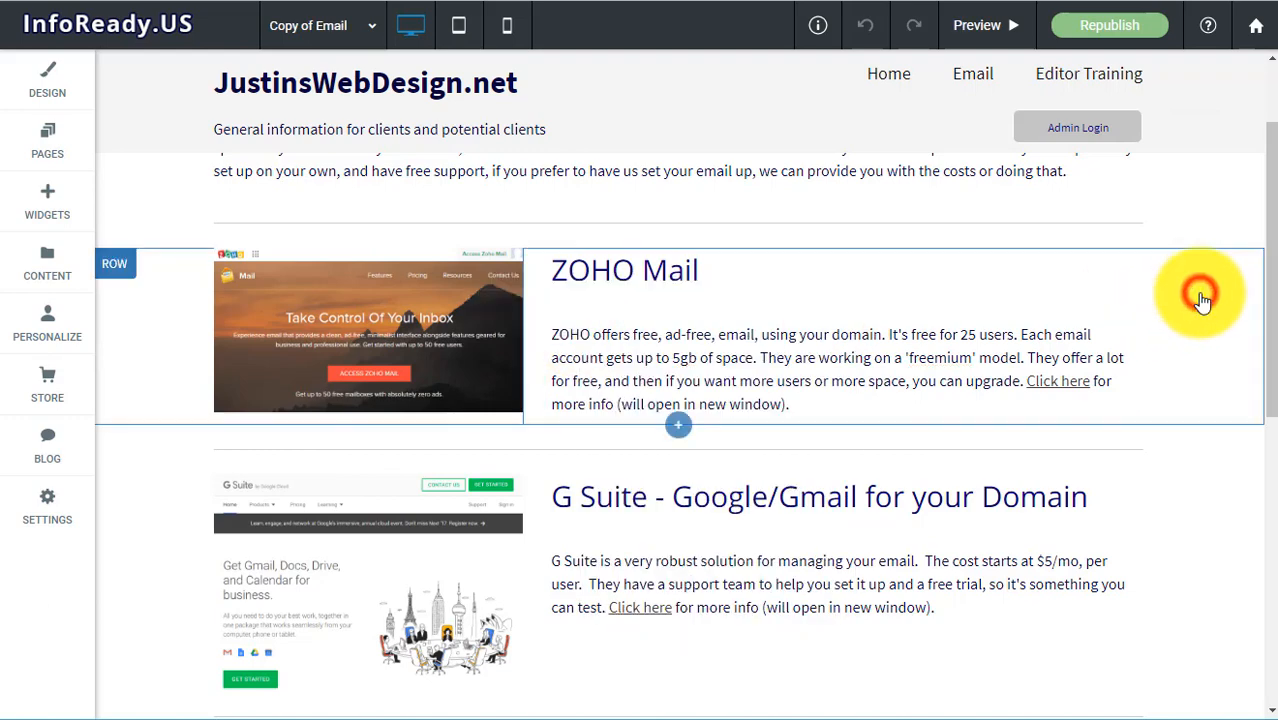
{"action": "right_click", "coordinate": [828, 357]}
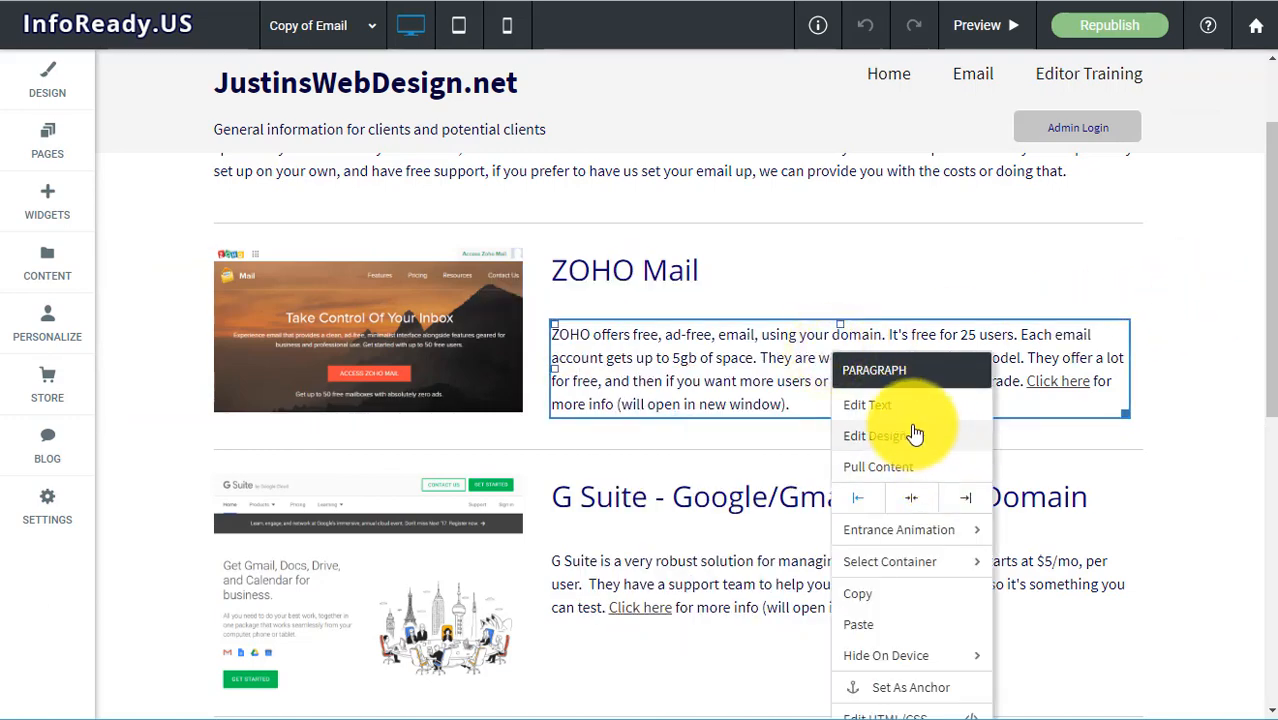
{"action": "left_click", "coordinate": [875, 605]}
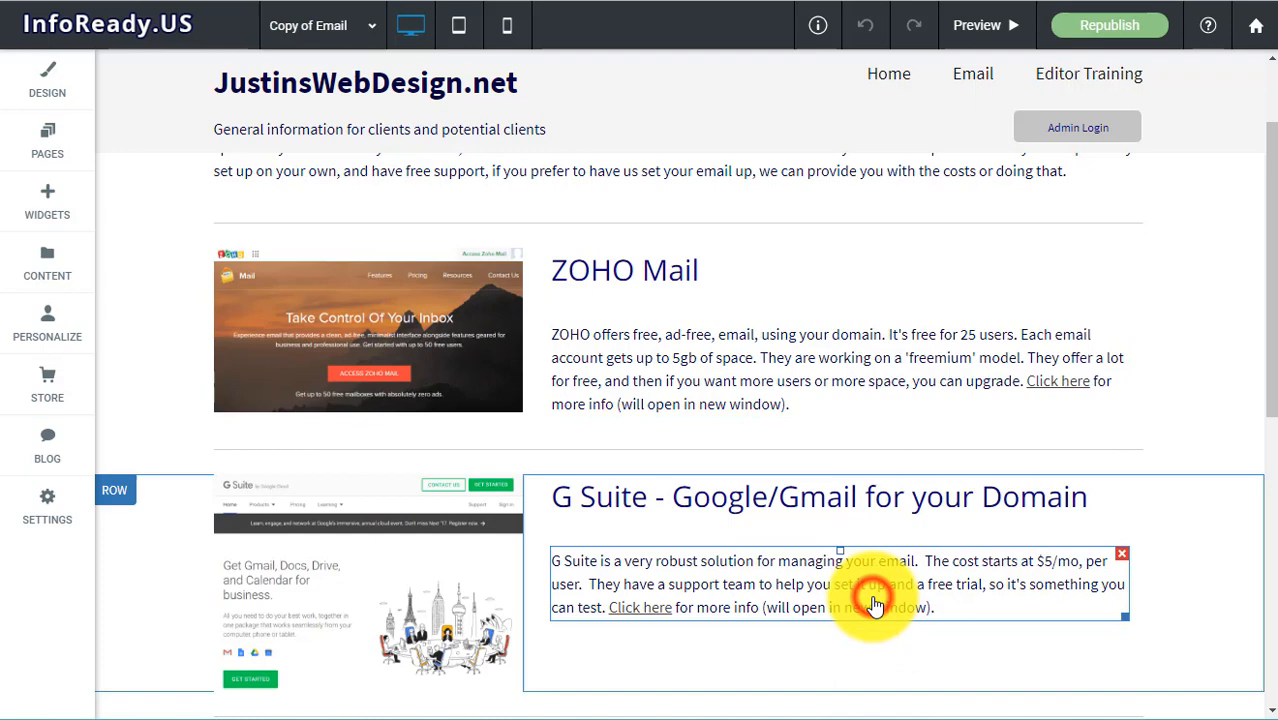
Paste the copied description under the ZOHO Mail heading on the original Email page and delete the leftover ZOHO paragraph
{"action": "left_click", "coordinate": [317, 28]}
{"action": "left_click", "coordinate": [318, 106]}
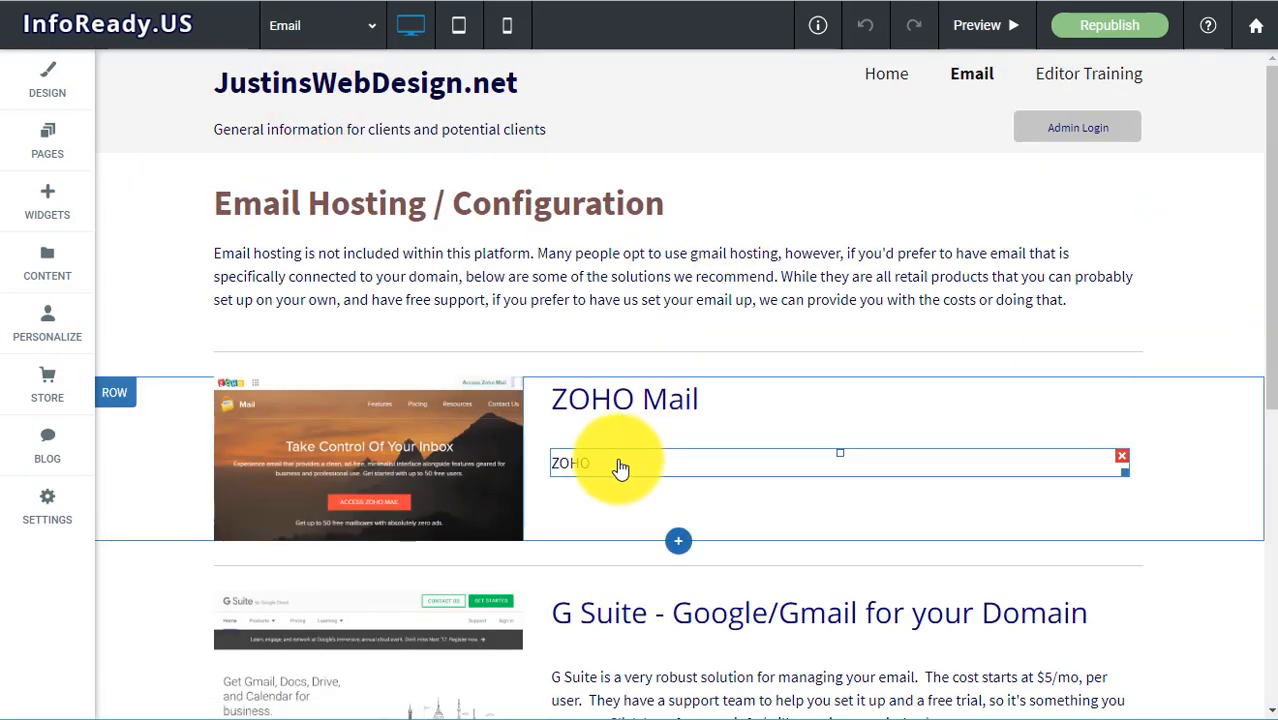
{"action": "left_click", "coordinate": [620, 468]}
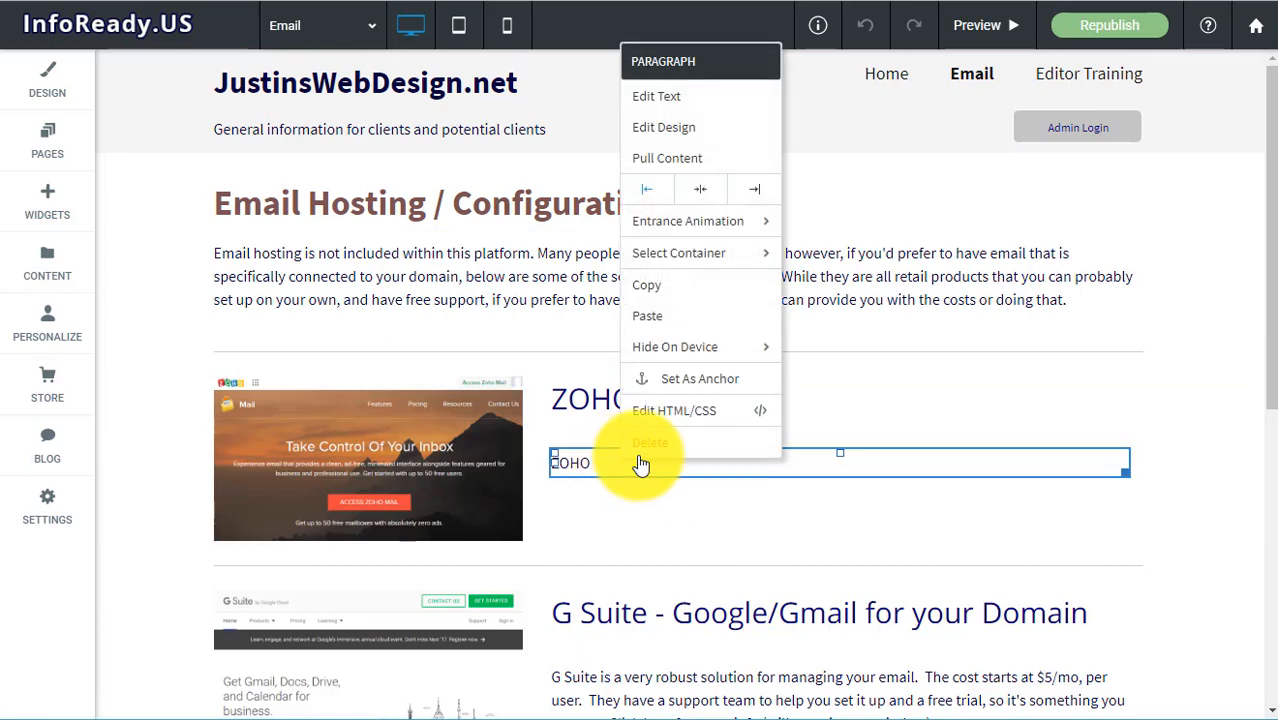
{"action": "left_click", "coordinate": [681, 316]}
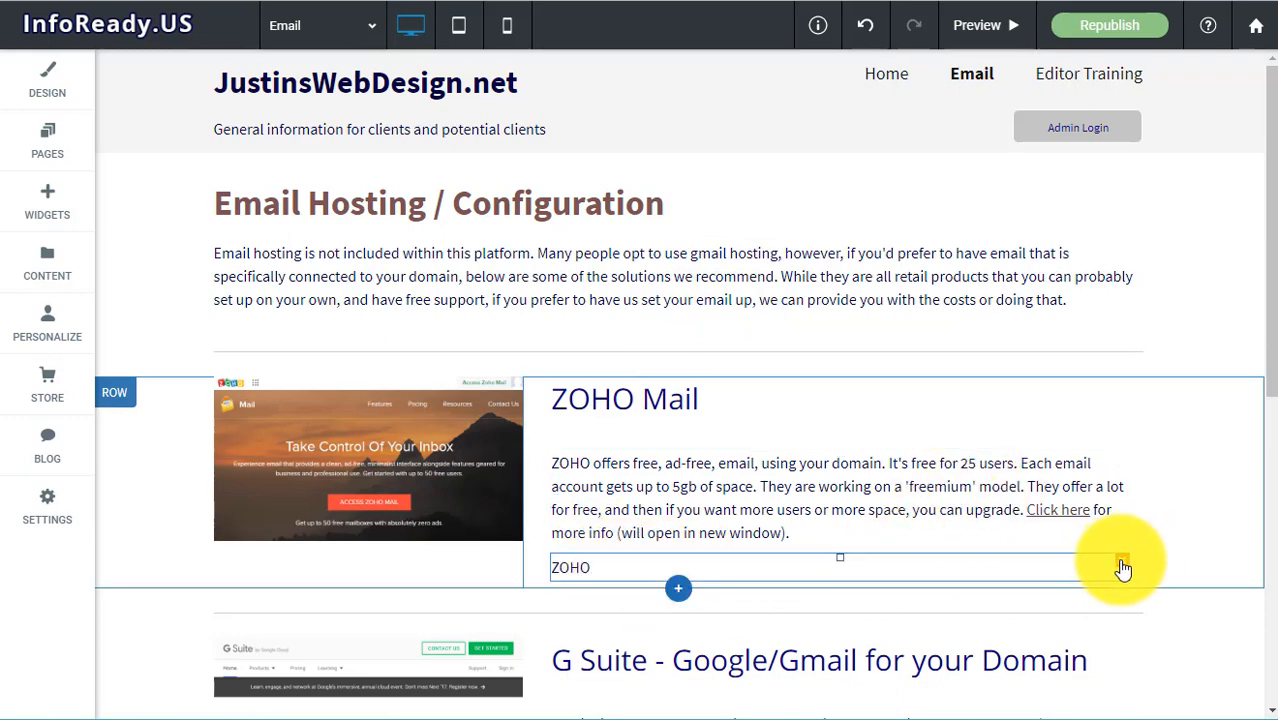
{"action": "left_click", "coordinate": [1121, 565]}
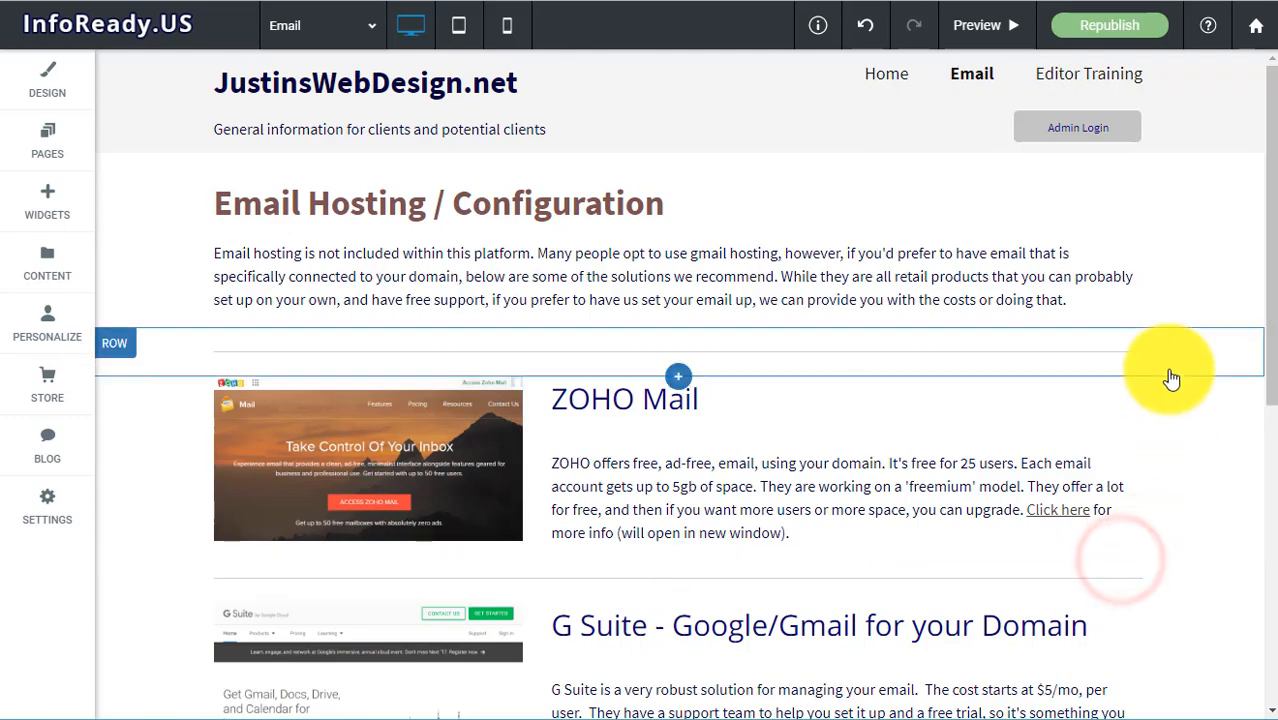
Open the Copy of Email page and copy its entire Office 365 row
{"action": "scroll", "coordinate": [1018, 305], "scroll_direction": "down", "scroll_amount": 5}
{"action": "scroll", "coordinate": [491, 502], "scroll_direction": "up", "scroll_amount": 1}
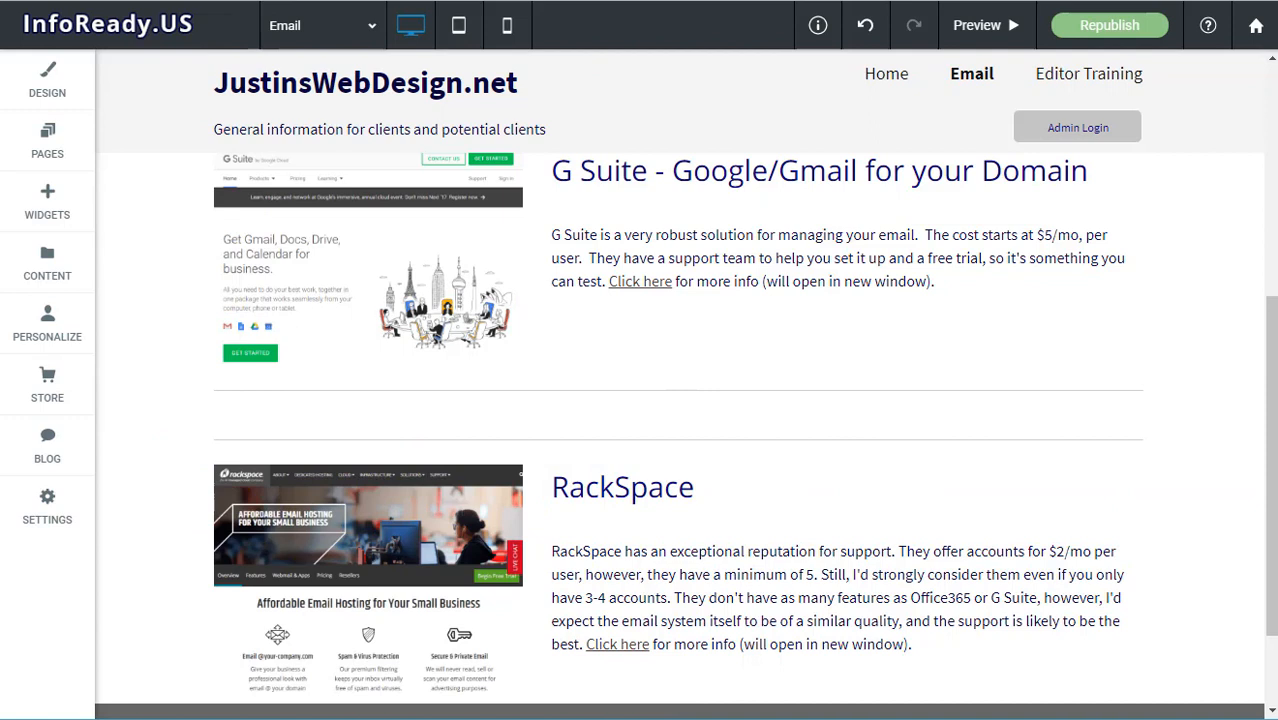
{"action": "left_click", "coordinate": [295, 35]}
{"action": "scroll", "coordinate": [350, 225], "scroll_direction": "down", "scroll_amount": 3}
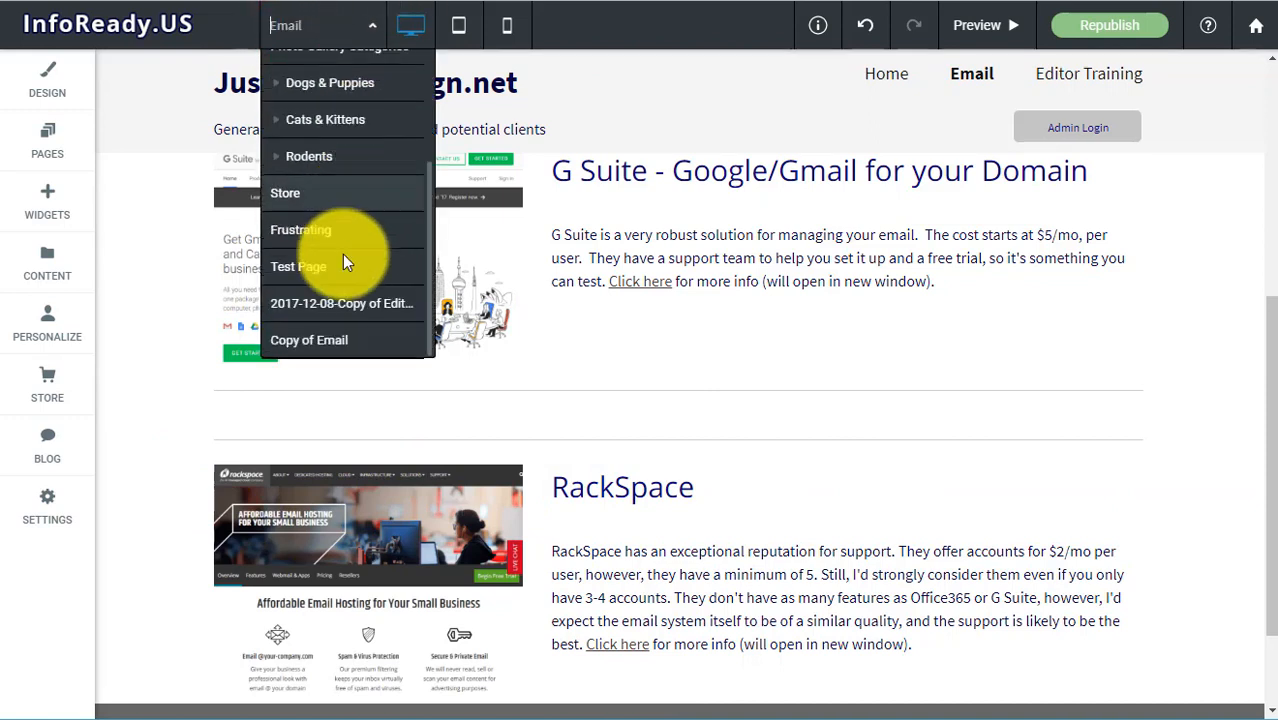
{"action": "left_click", "coordinate": [331, 345]}
{"action": "scroll", "coordinate": [408, 293], "scroll_direction": "down", "scroll_amount": 7}
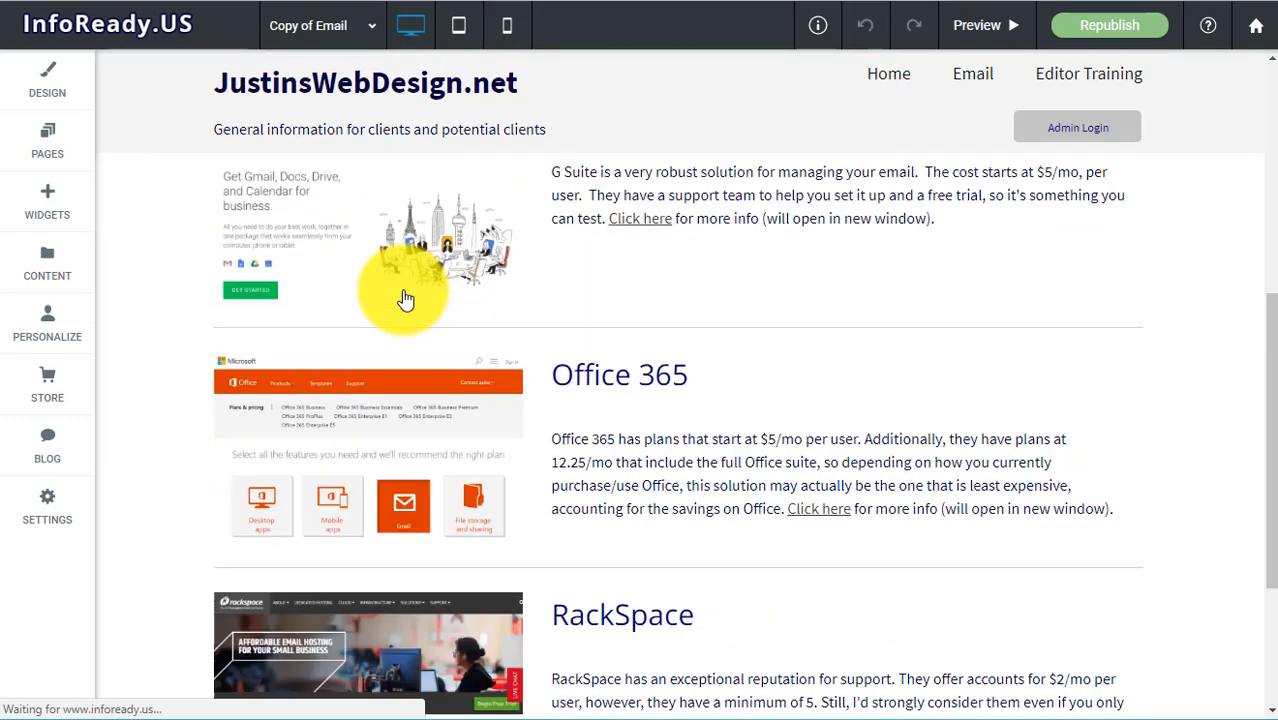
{"action": "scroll", "coordinate": [365, 386], "scroll_direction": "up", "scroll_amount": 3}
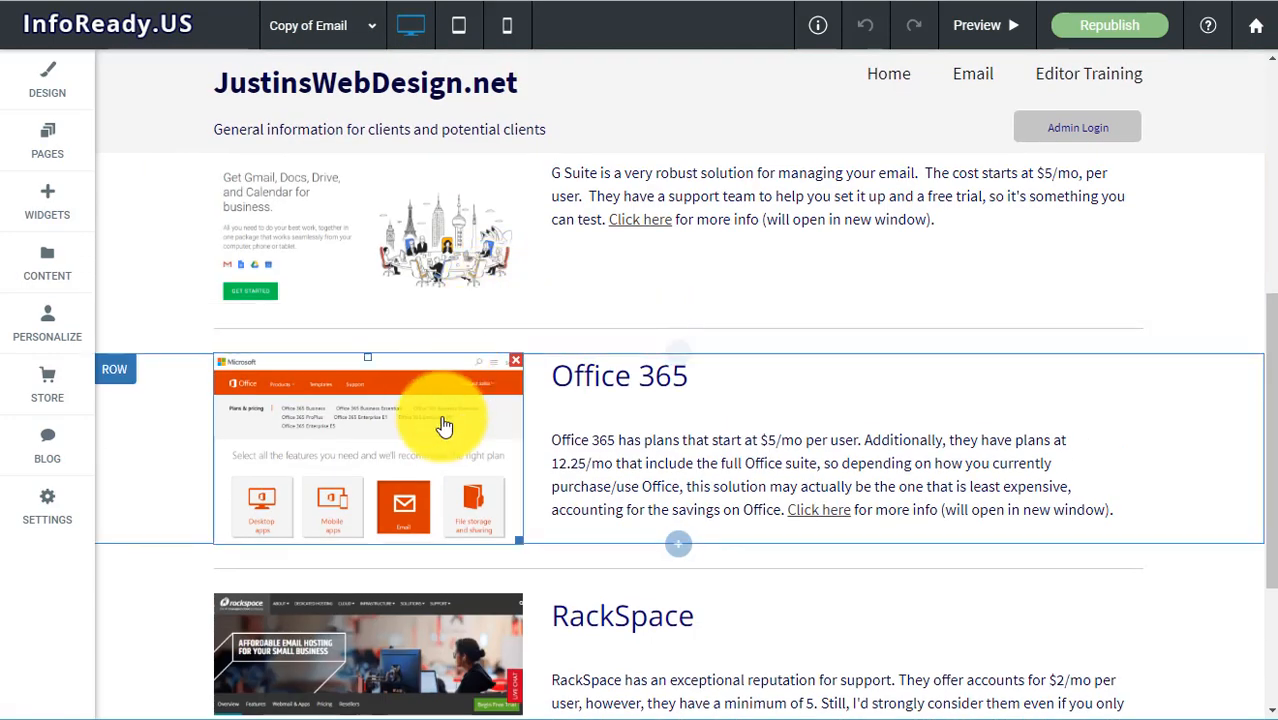
{"action": "left_click", "coordinate": [118, 372]}
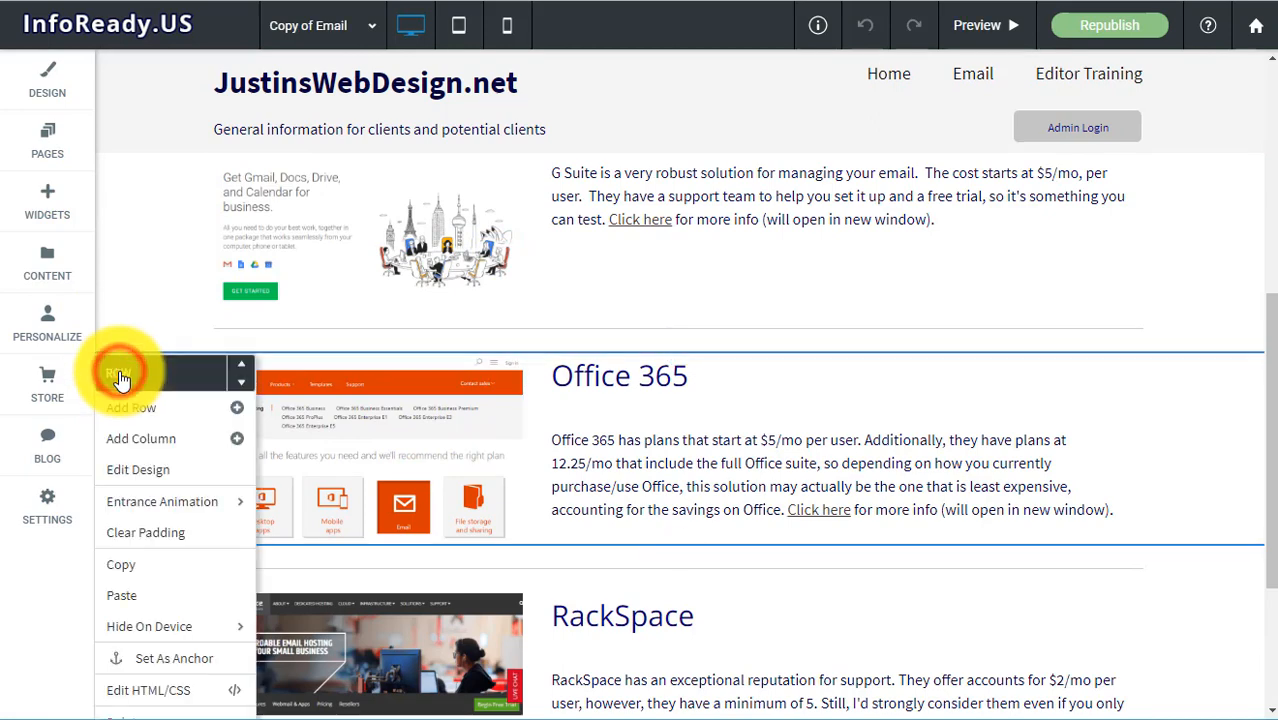
{"action": "left_click", "coordinate": [128, 566]}
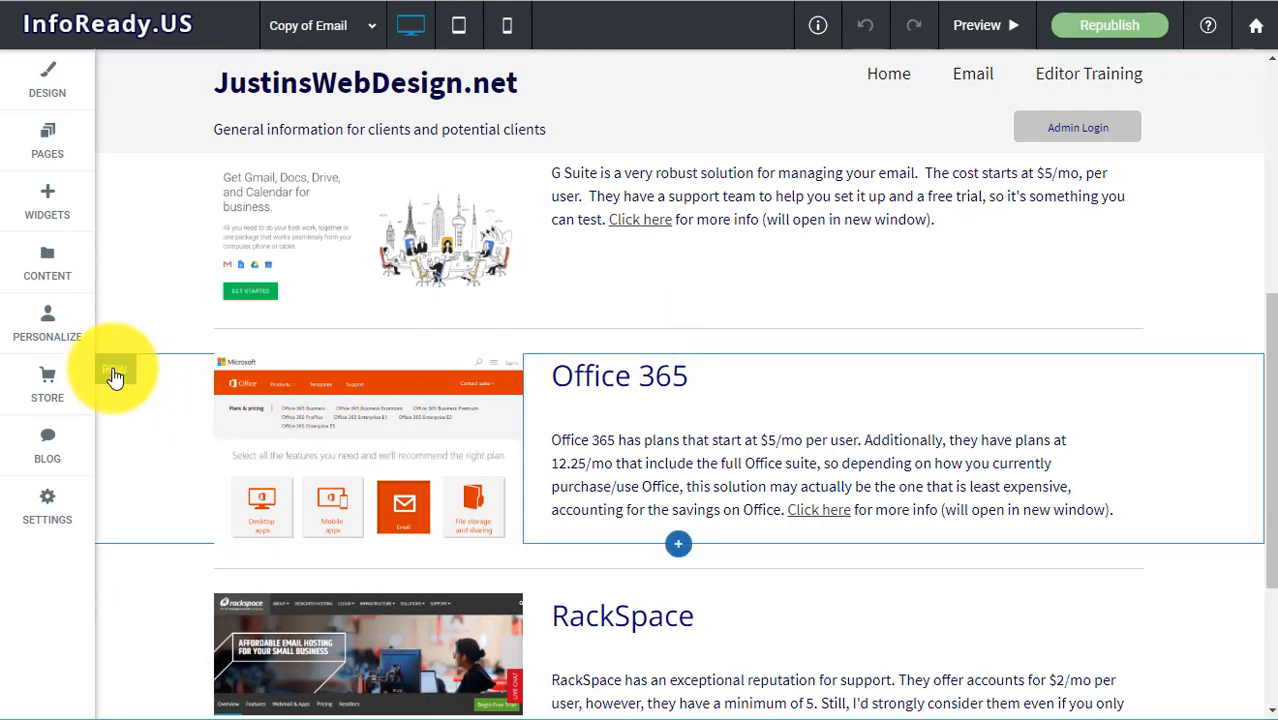
{"action": "left_click", "coordinate": [115, 375]}
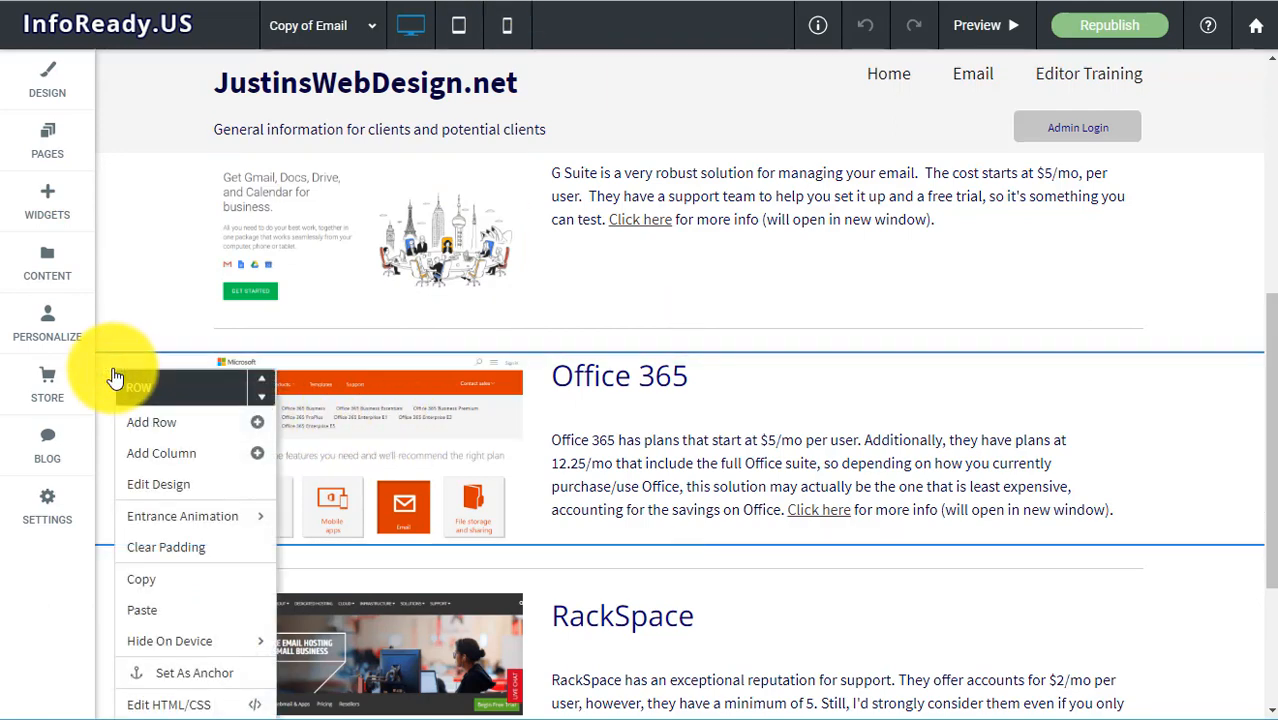
{"action": "left_click", "coordinate": [160, 586]}
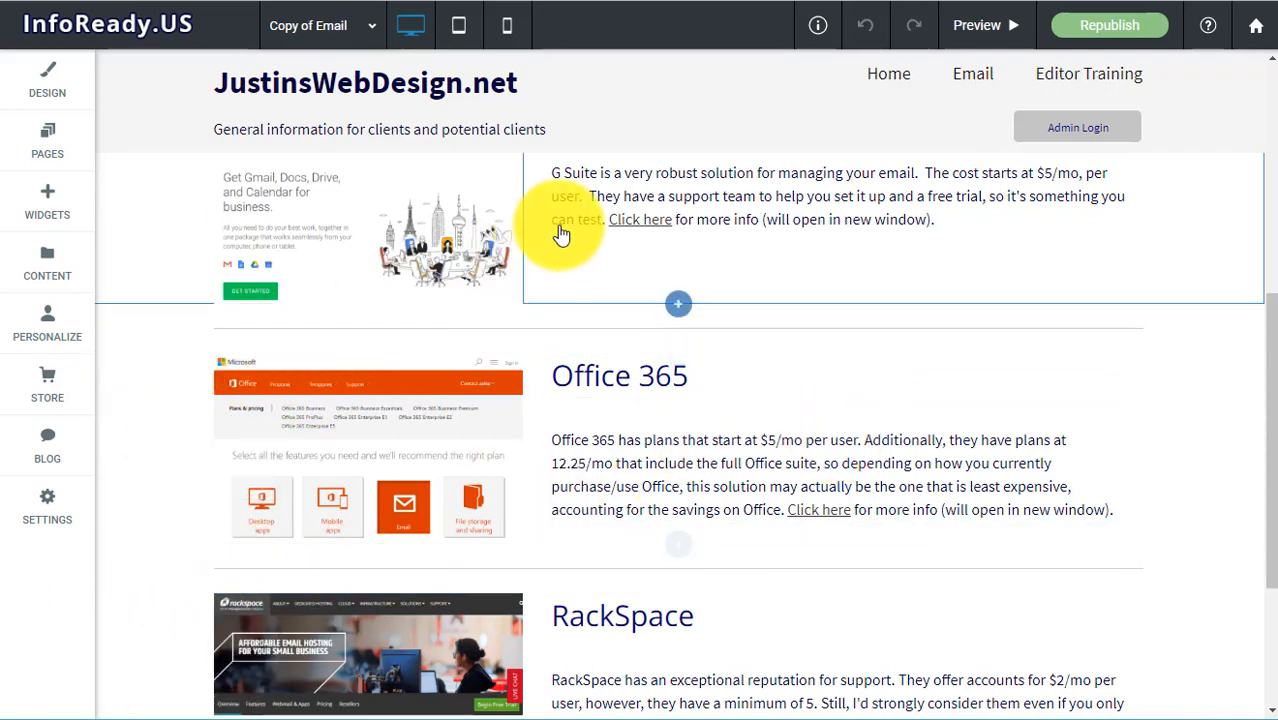
Return to the original Email page and paste the copied Office 365 row directly below the G Suite row
{"action": "left_click", "coordinate": [311, 24]}
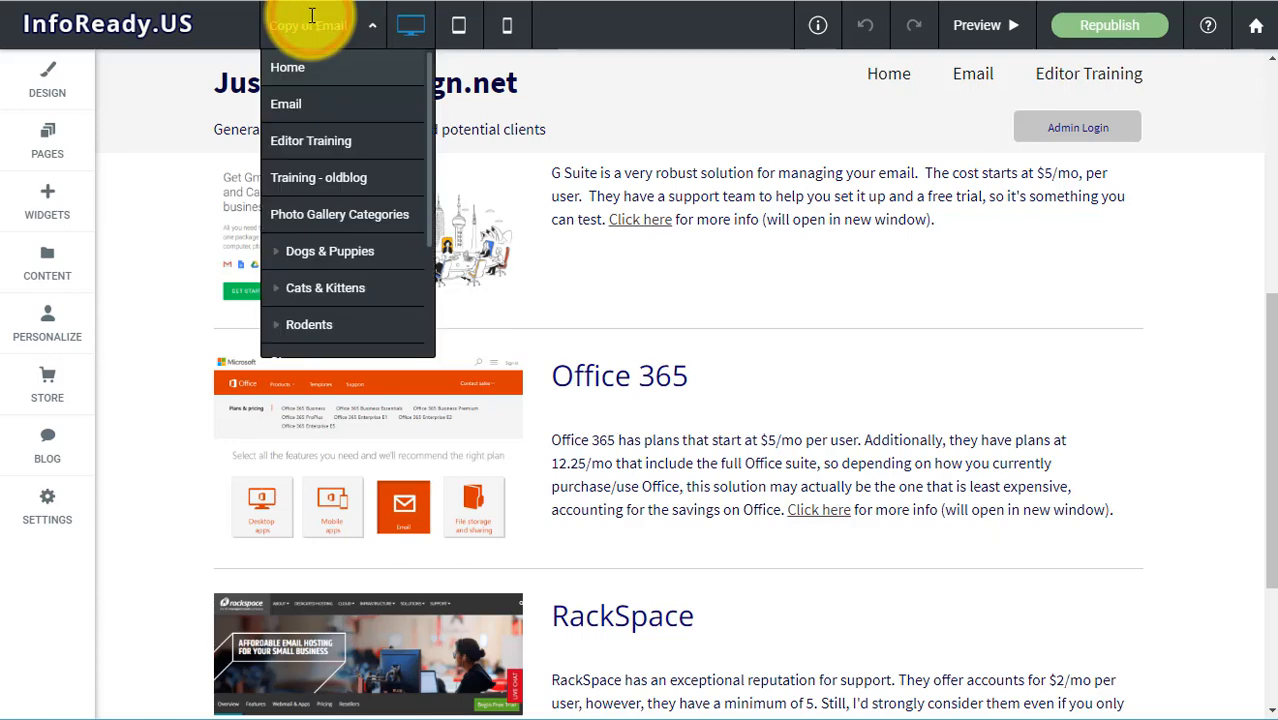
{"action": "left_click", "coordinate": [326, 110]}
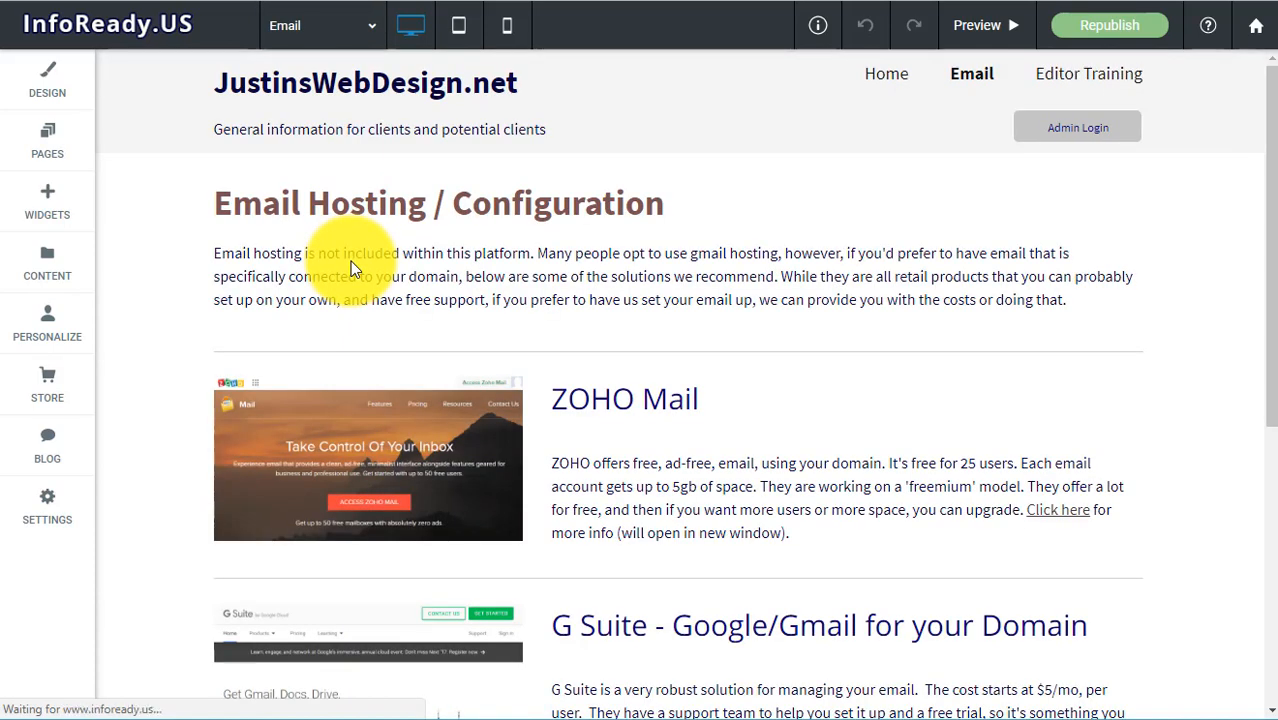
{"action": "scroll", "coordinate": [350, 261], "scroll_direction": "down", "scroll_amount": 5}
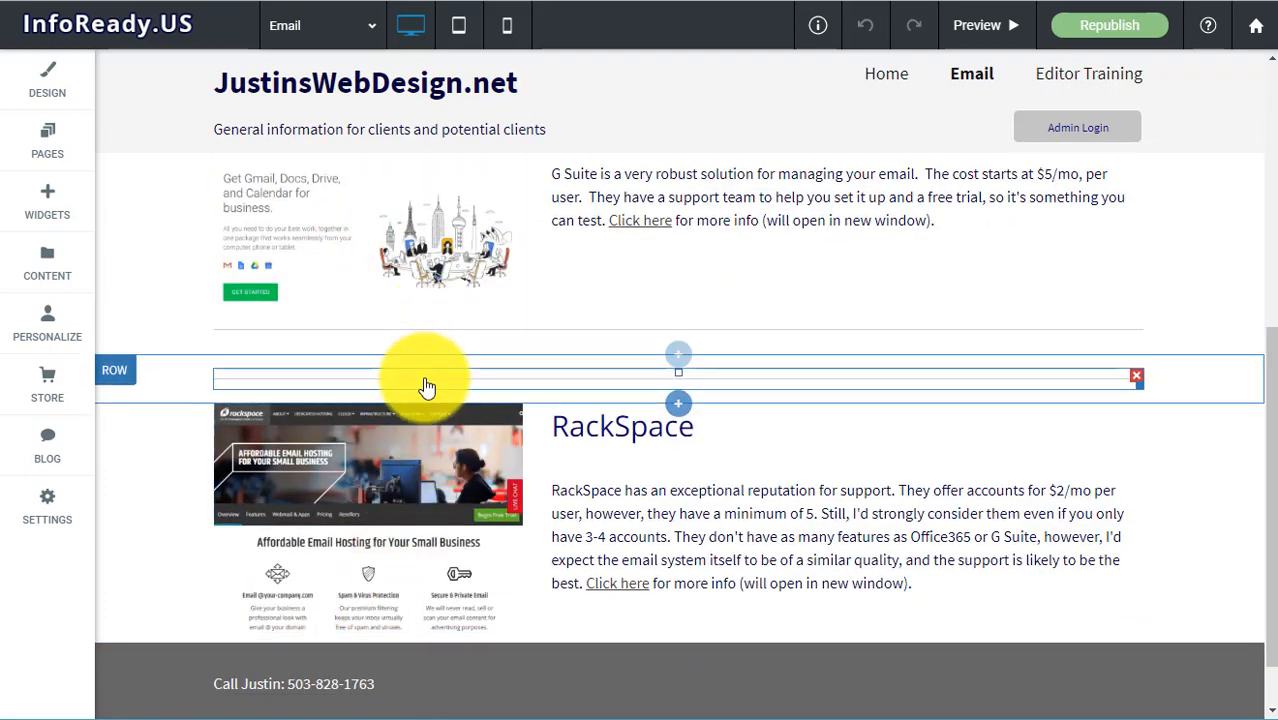
{"action": "left_click", "coordinate": [123, 370]}
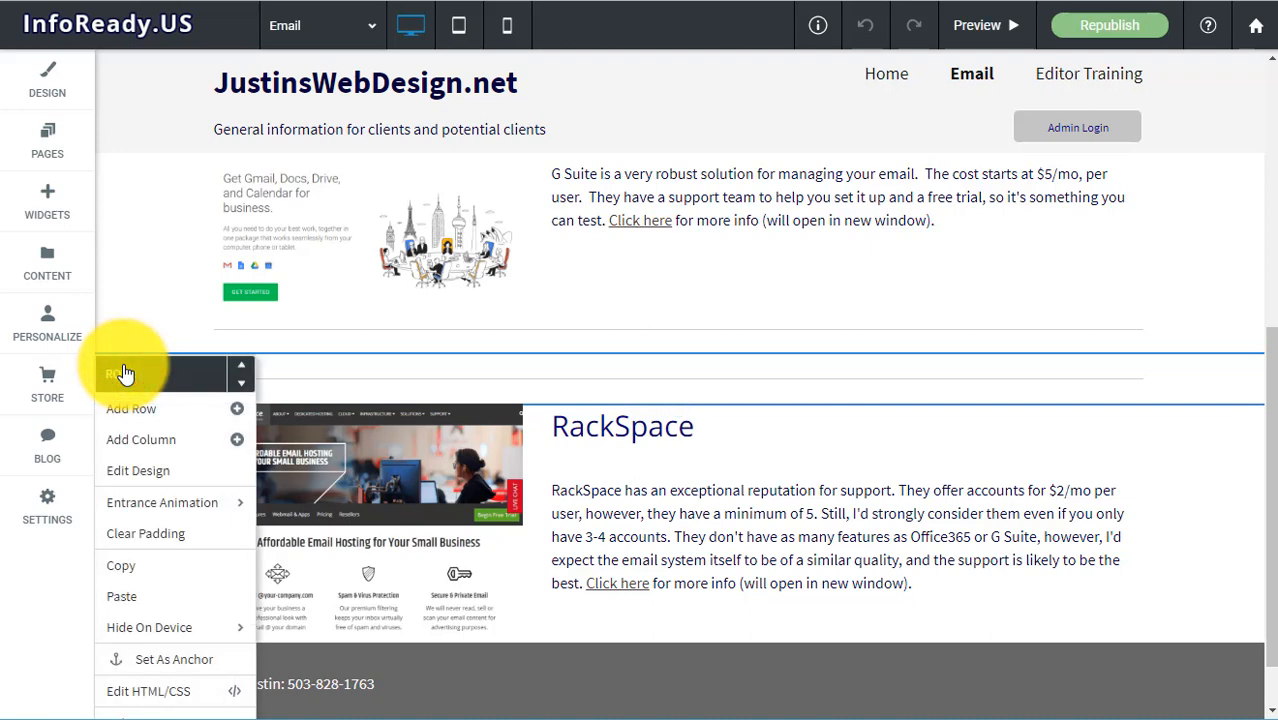
{"action": "left_click", "coordinate": [157, 322]}
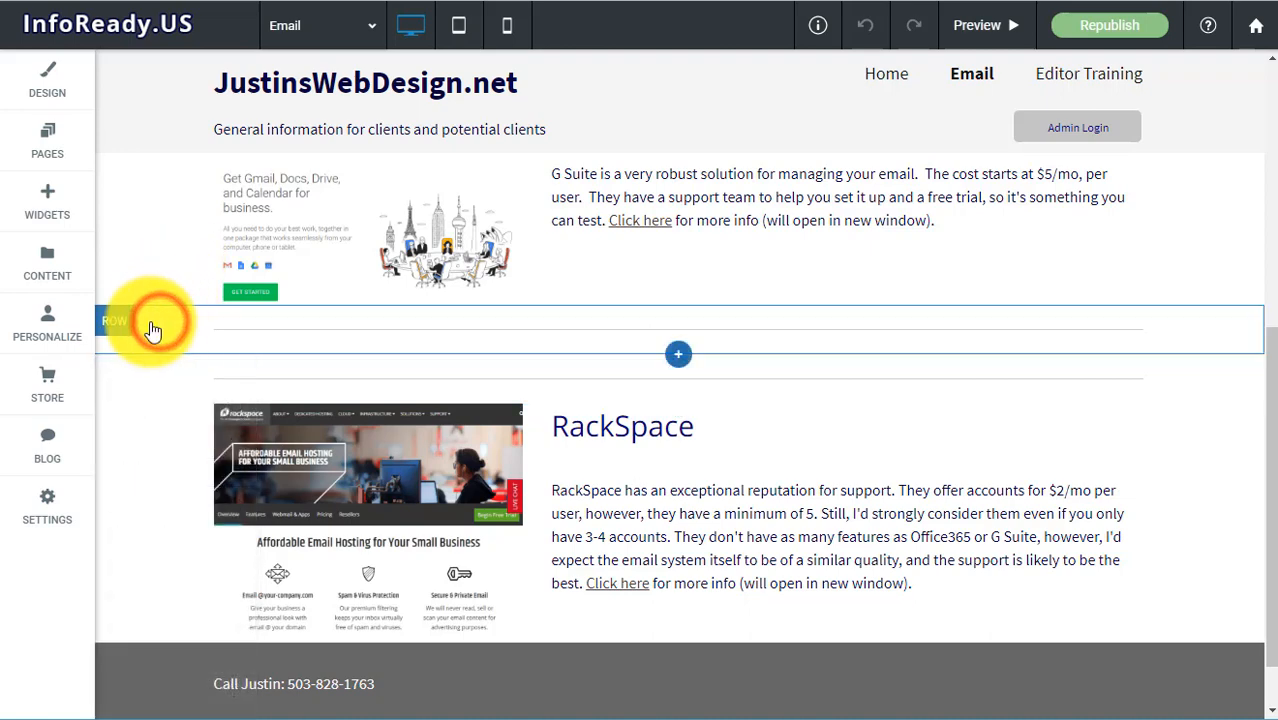
{"action": "left_click", "coordinate": [108, 322]}
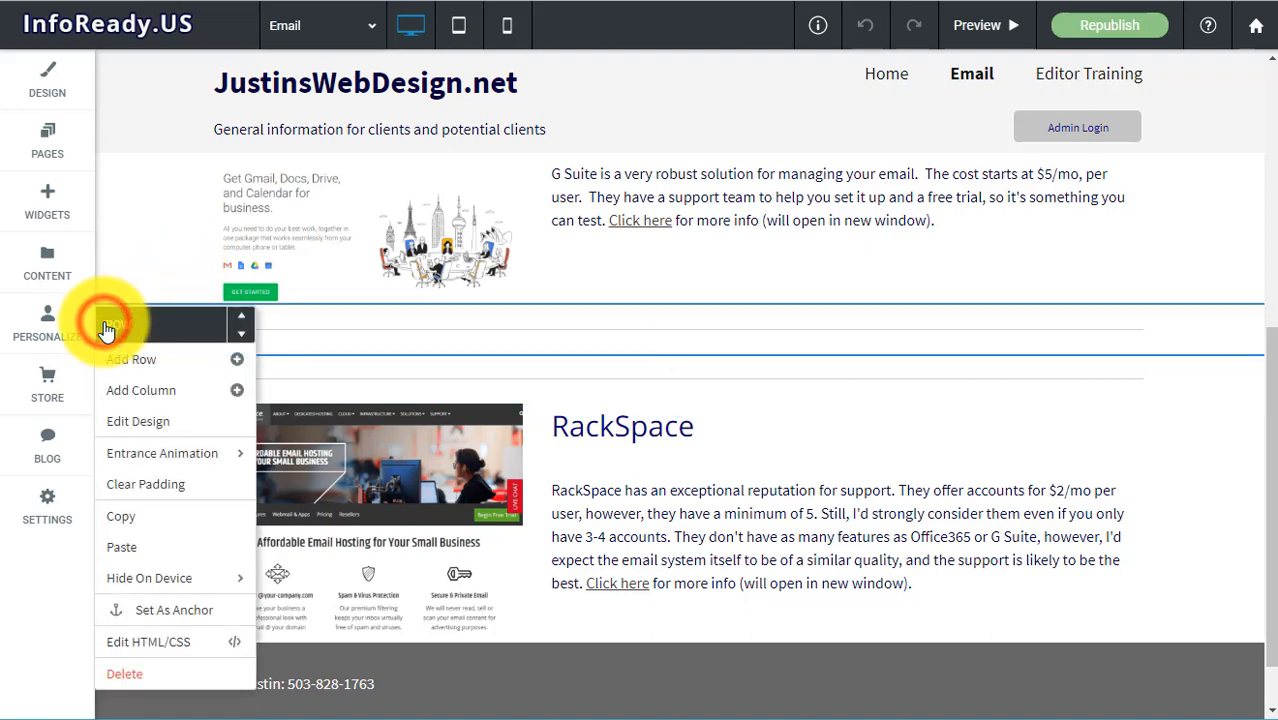
{"action": "left_click", "coordinate": [155, 550]}
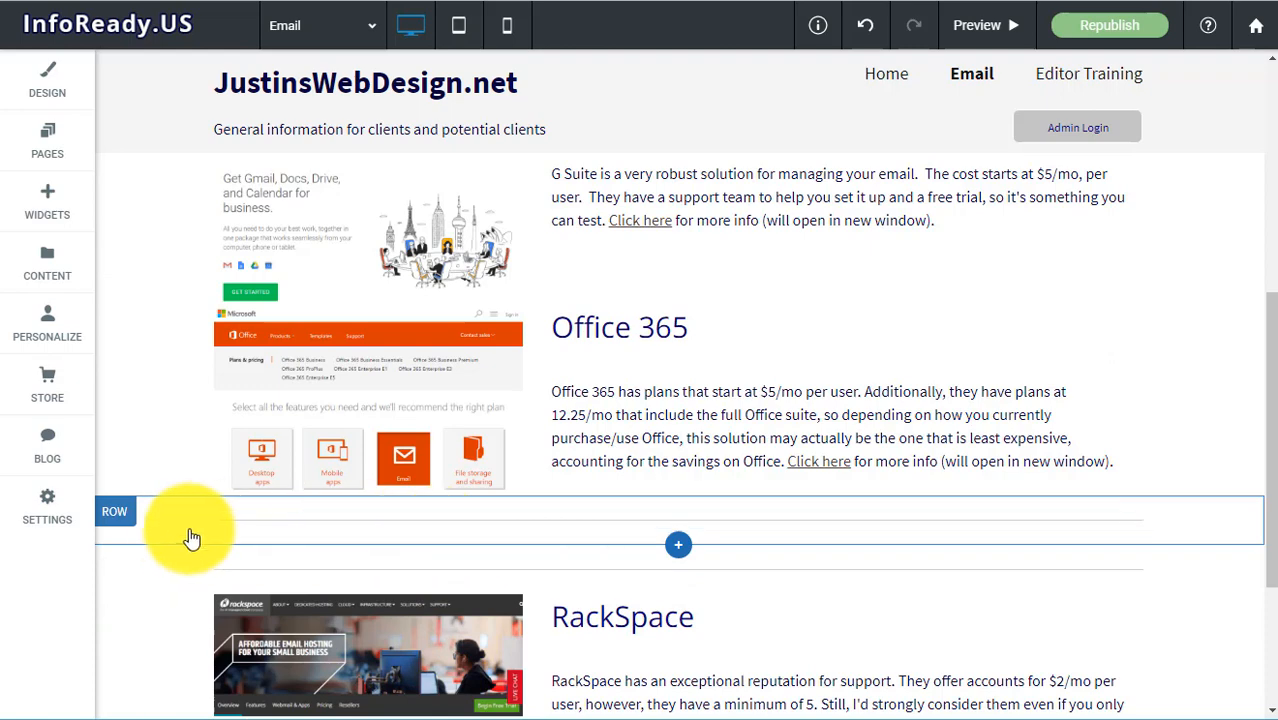
Move the divider row just below Office 365 up so it sits between the G Suite and Office 365 rows
{"action": "left_click", "coordinate": [116, 511]}
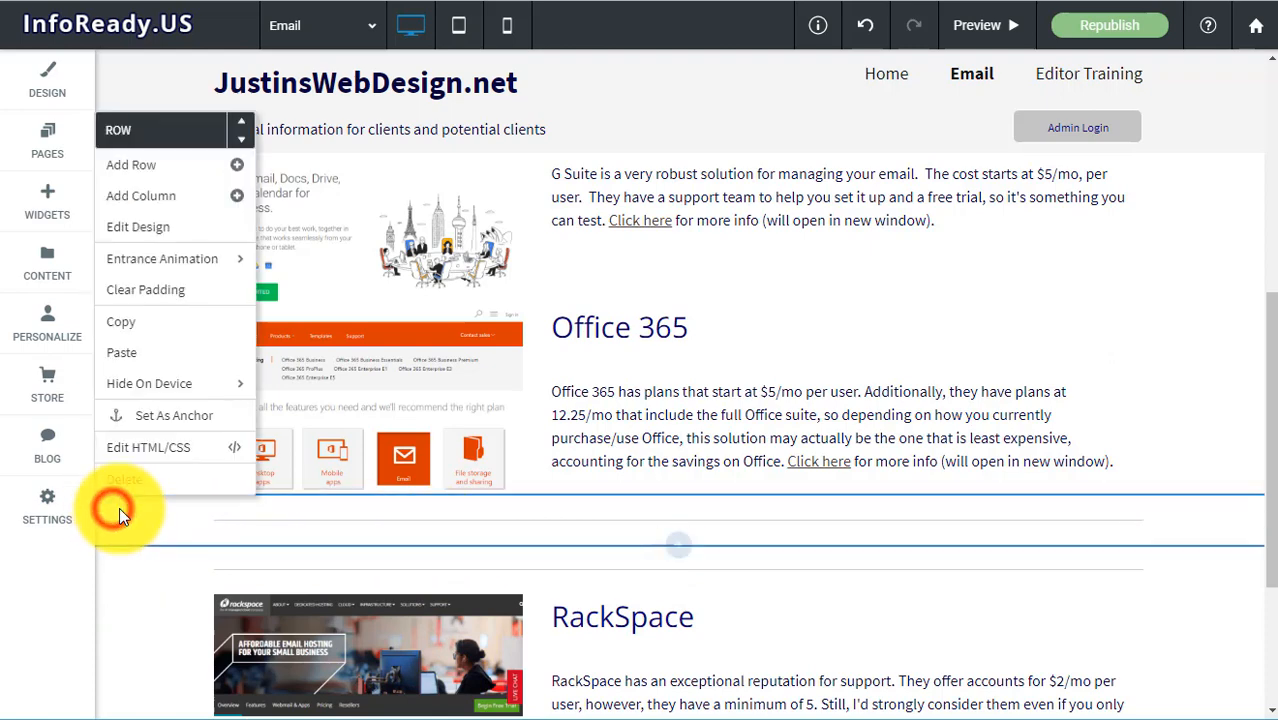
{"action": "left_click", "coordinate": [240, 122]}
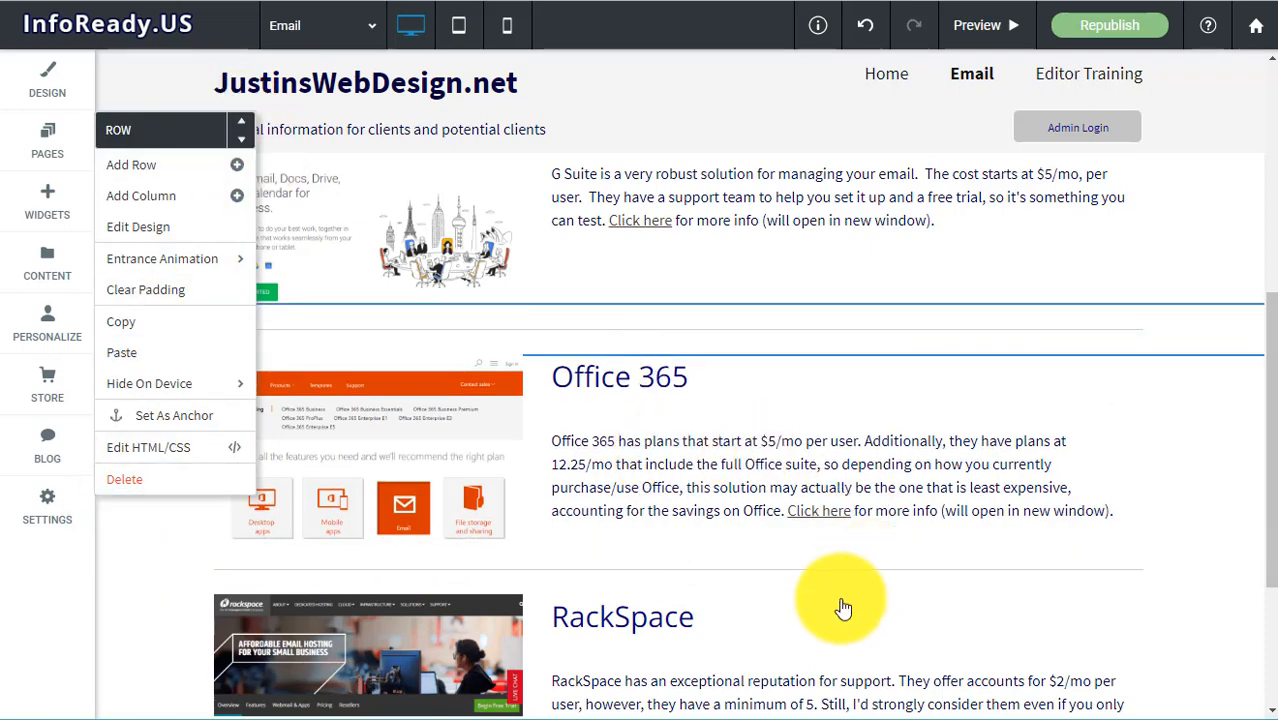
{"action": "left_click", "coordinate": [831, 493]}
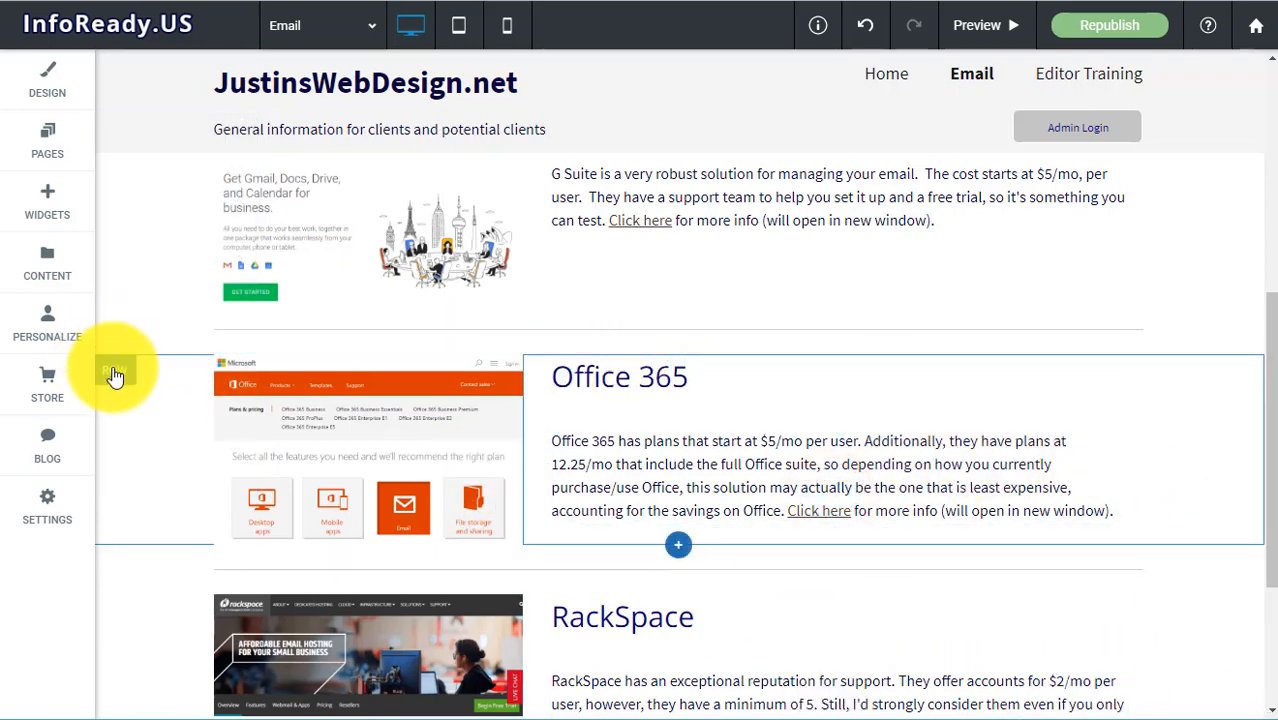
{"action": "left_click", "coordinate": [115, 374]}
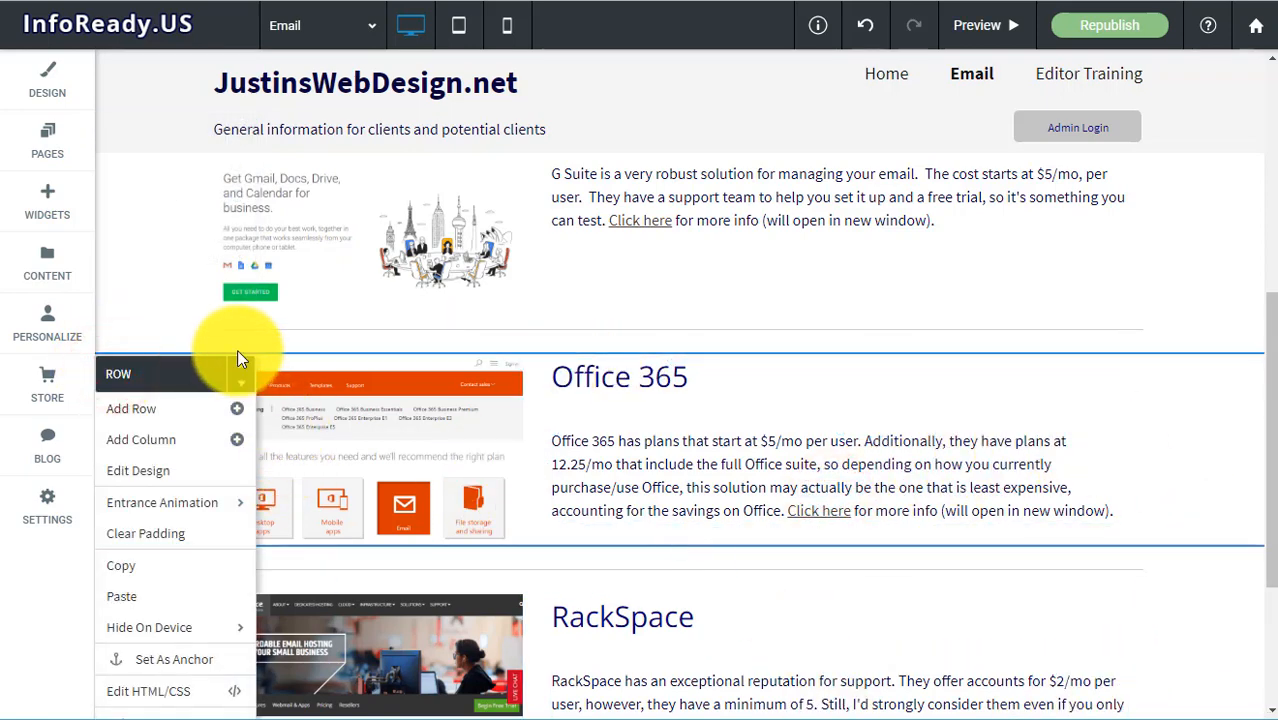
{"action": "left_click", "coordinate": [786, 437]}
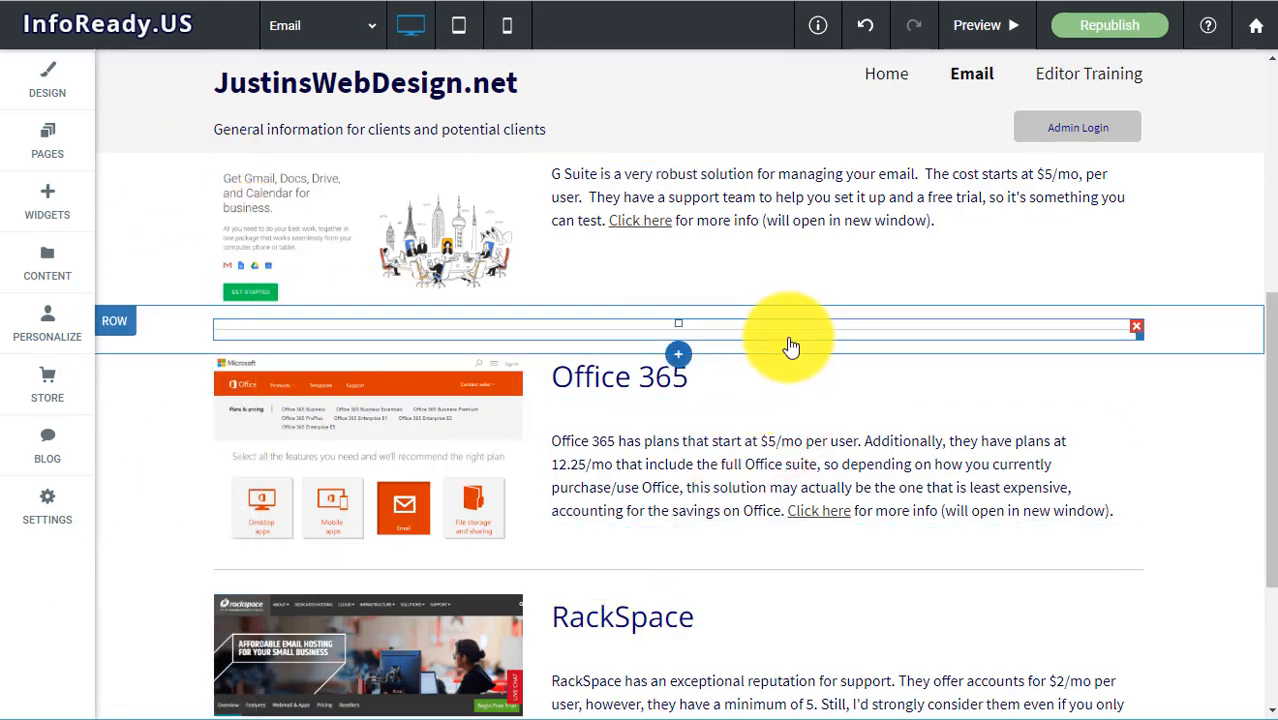
Look over the restored sections of the Email page and browse the list of pages available for editing
{"action": "scroll", "coordinate": [790, 346], "scroll_direction": "down", "scroll_amount": 3}
{"action": "scroll", "coordinate": [790, 346], "scroll_direction": "up", "scroll_amount": 8}
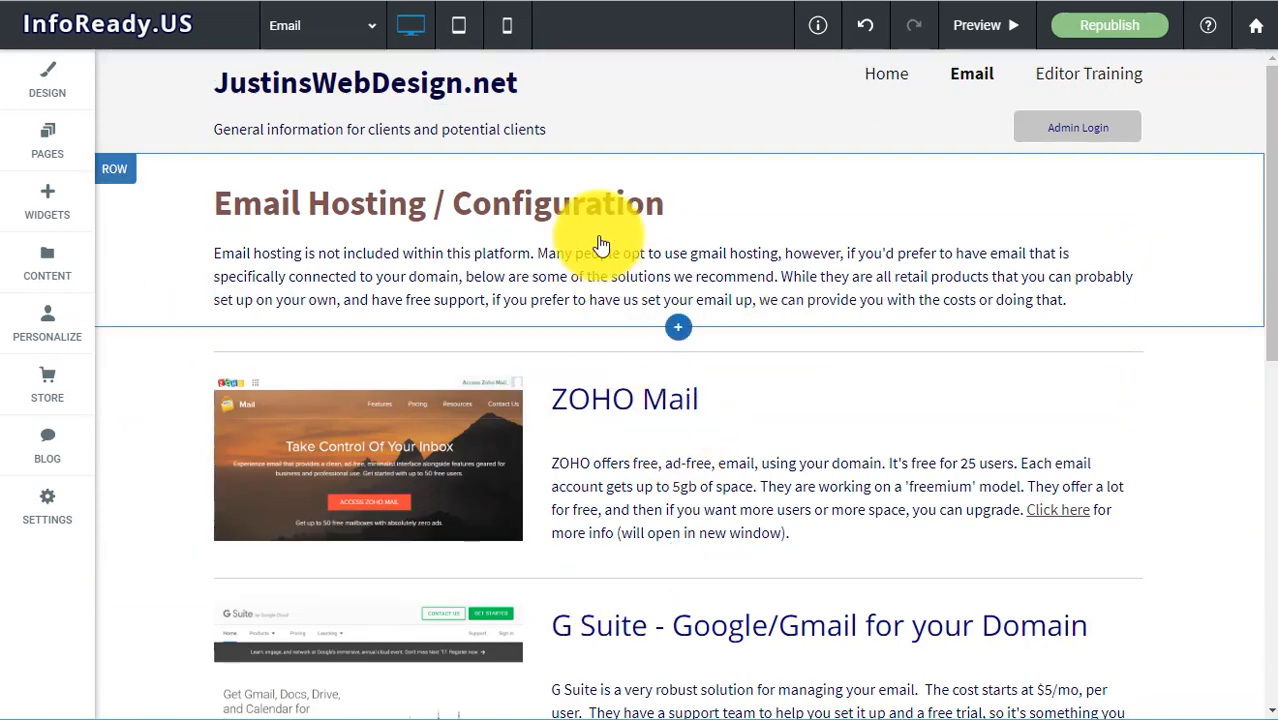
{"action": "left_click", "coordinate": [298, 30]}
{"action": "scroll", "coordinate": [380, 255], "scroll_direction": "down", "scroll_amount": 2}
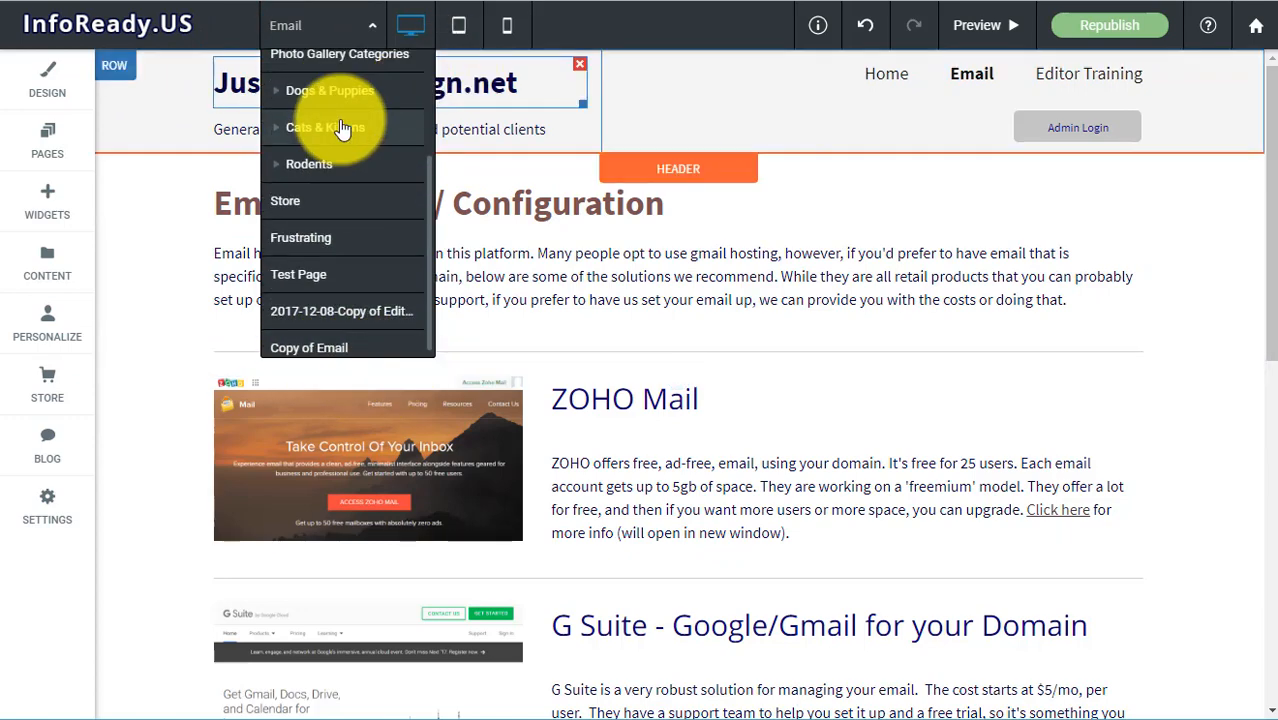
{"action": "scroll", "coordinate": [341, 128], "scroll_direction": "up", "scroll_amount": 3}
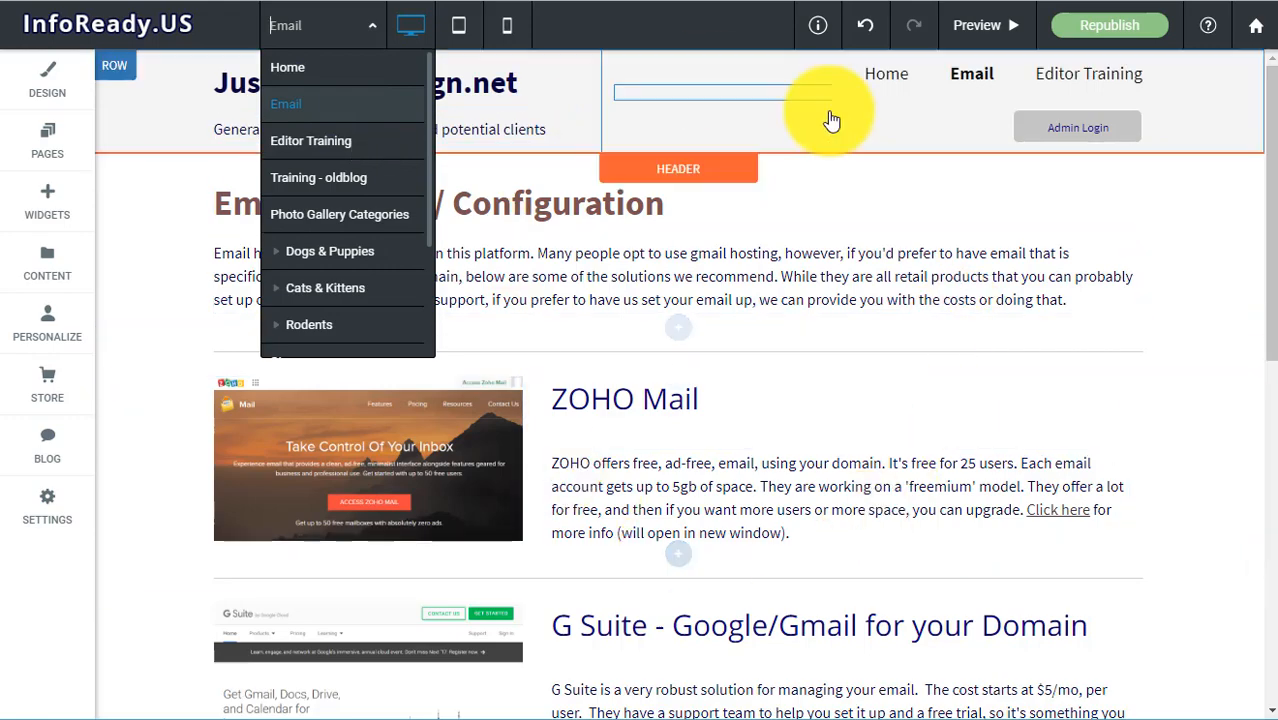
{"action": "scroll", "coordinate": [946, 272], "scroll_direction": "down", "scroll_amount": 1}
{"action": "scroll", "coordinate": [699, 451], "scroll_direction": "down", "scroll_amount": 2}
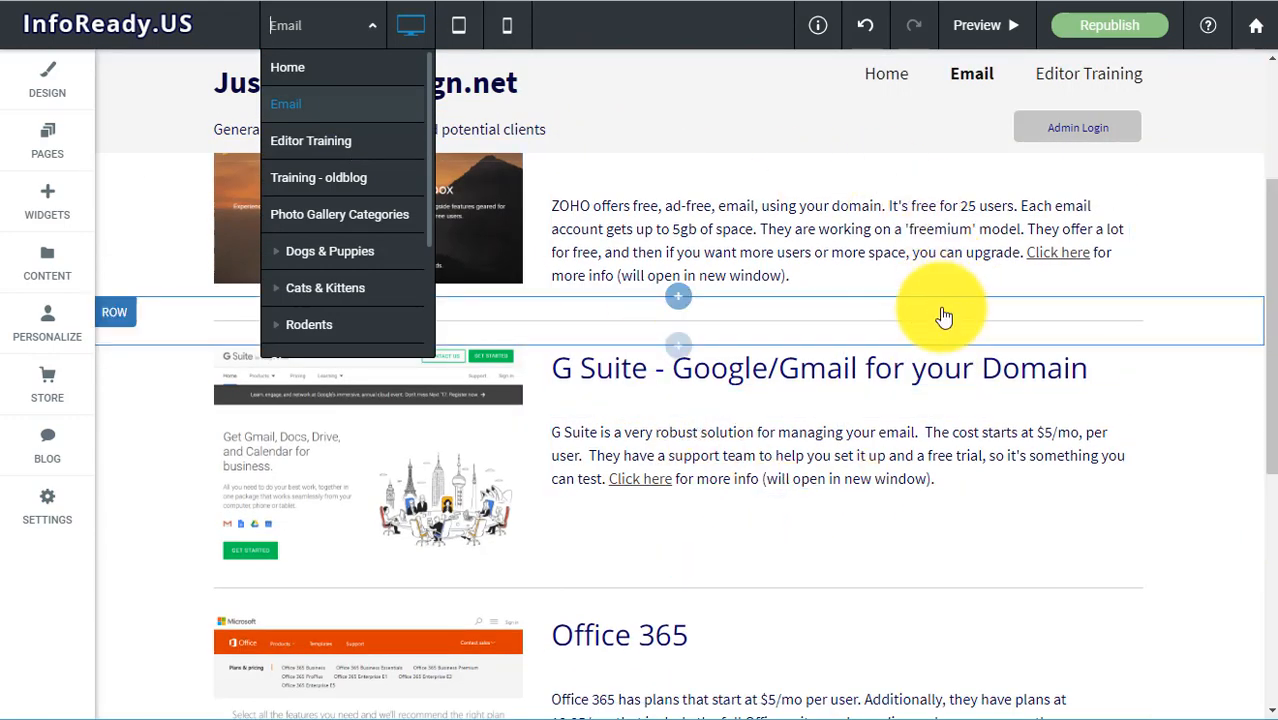
{"action": "scroll", "coordinate": [941, 314], "scroll_direction": "up", "scroll_amount": 3}
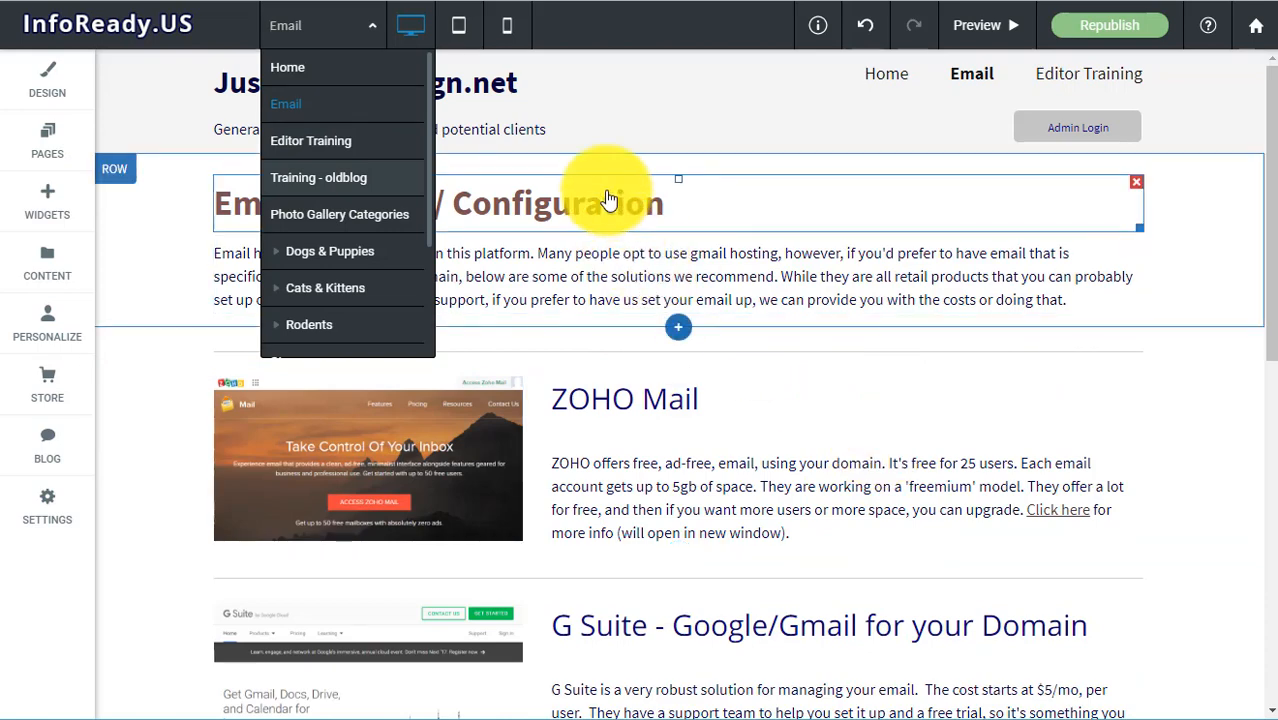
{"action": "scroll", "coordinate": [370, 285], "scroll_direction": "down", "scroll_amount": 3}
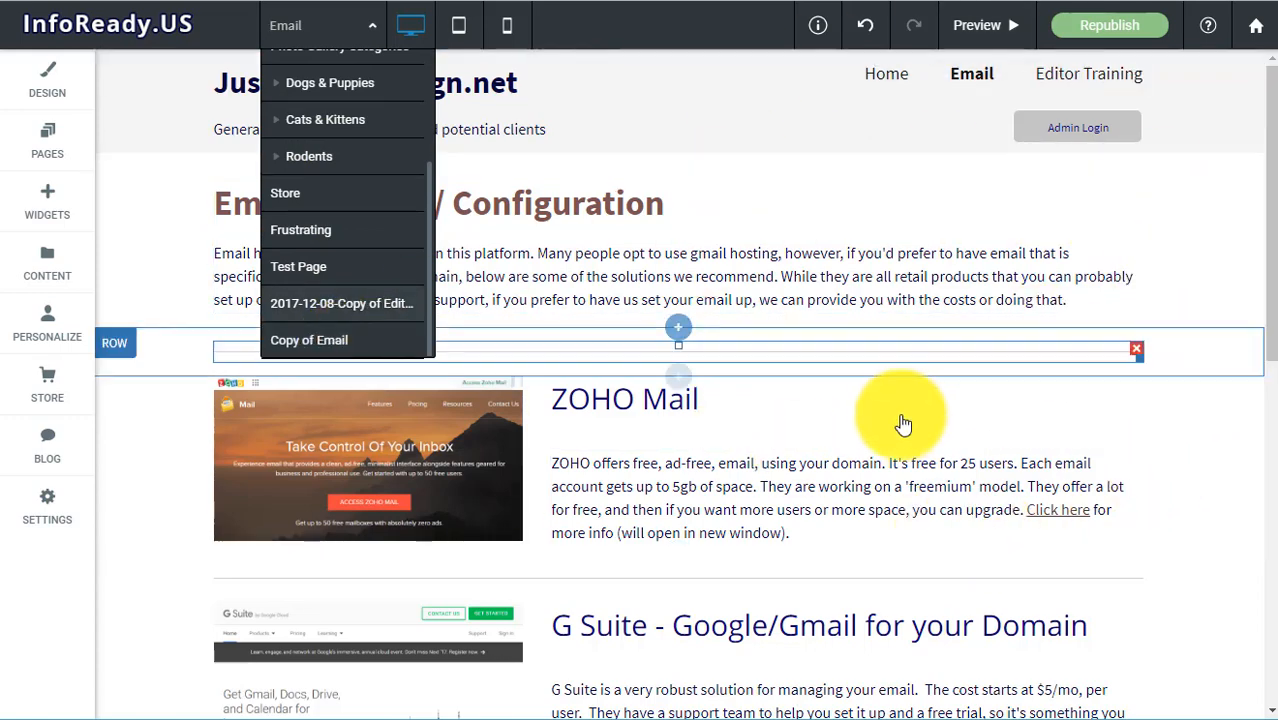
Open the Copy of Email page and review its full content
{"action": "left_click", "coordinate": [350, 340]}
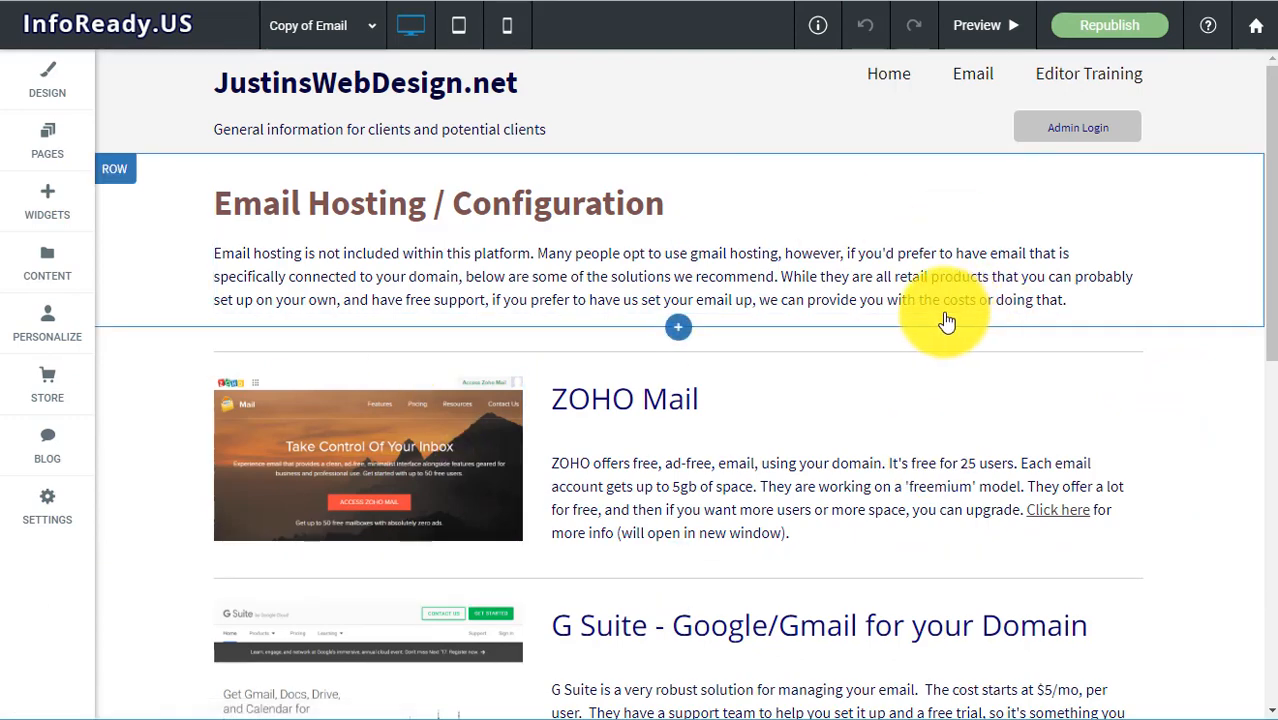
{"action": "left_click", "coordinate": [940, 305]}
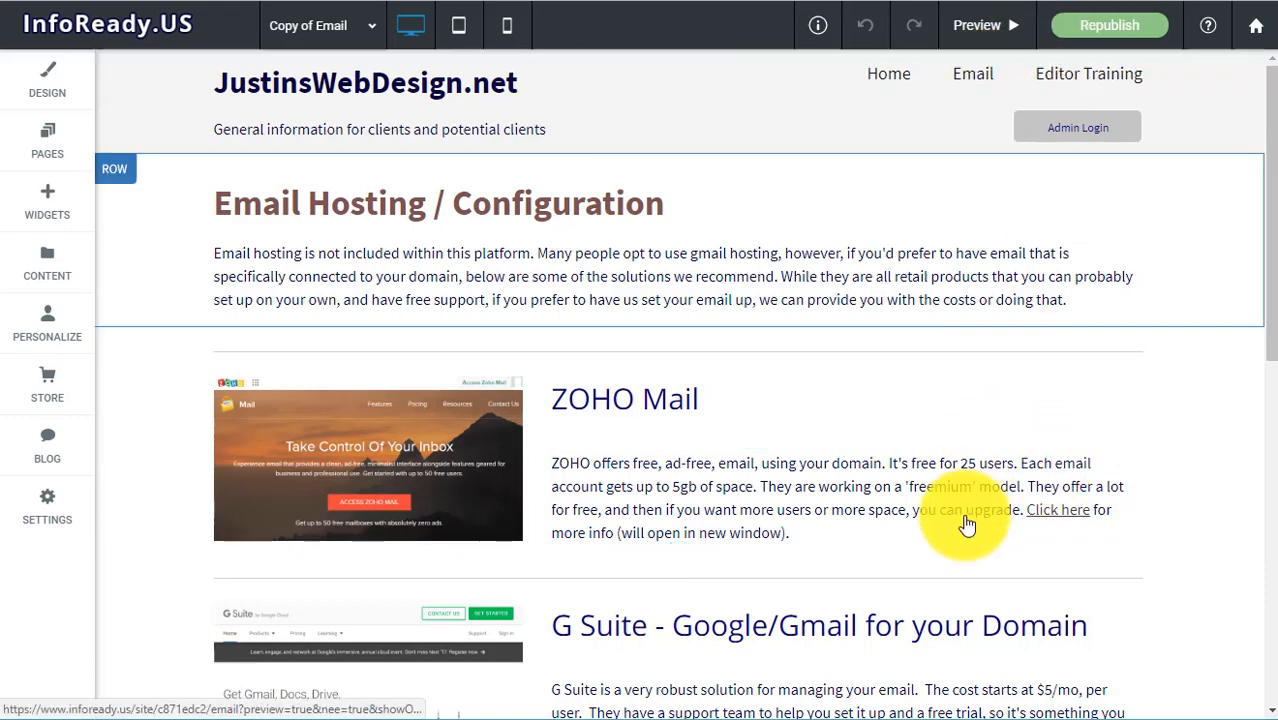
{"action": "scroll", "coordinate": [850, 366], "scroll_direction": "down", "scroll_amount": 10}
{"action": "scroll", "coordinate": [850, 370], "scroll_direction": "up", "scroll_amount": 10}
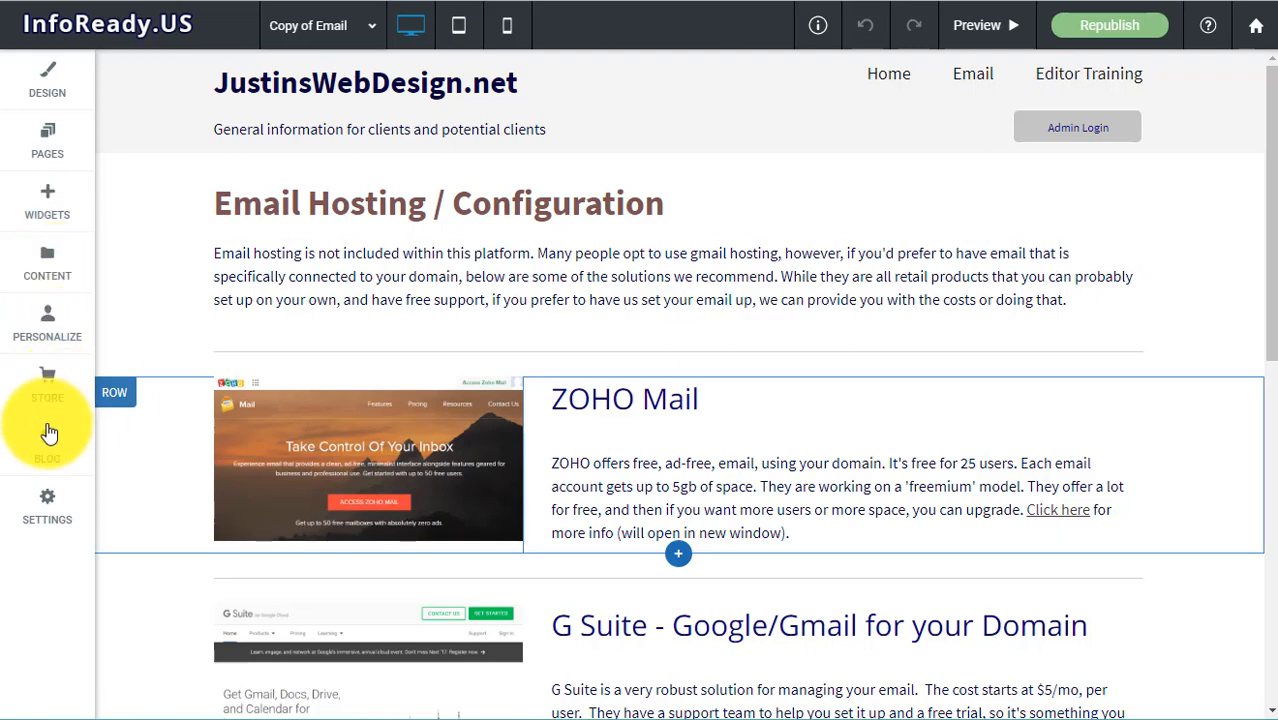
Rename the original Email page as "OLD Email"
{"action": "left_click", "coordinate": [53, 136]}
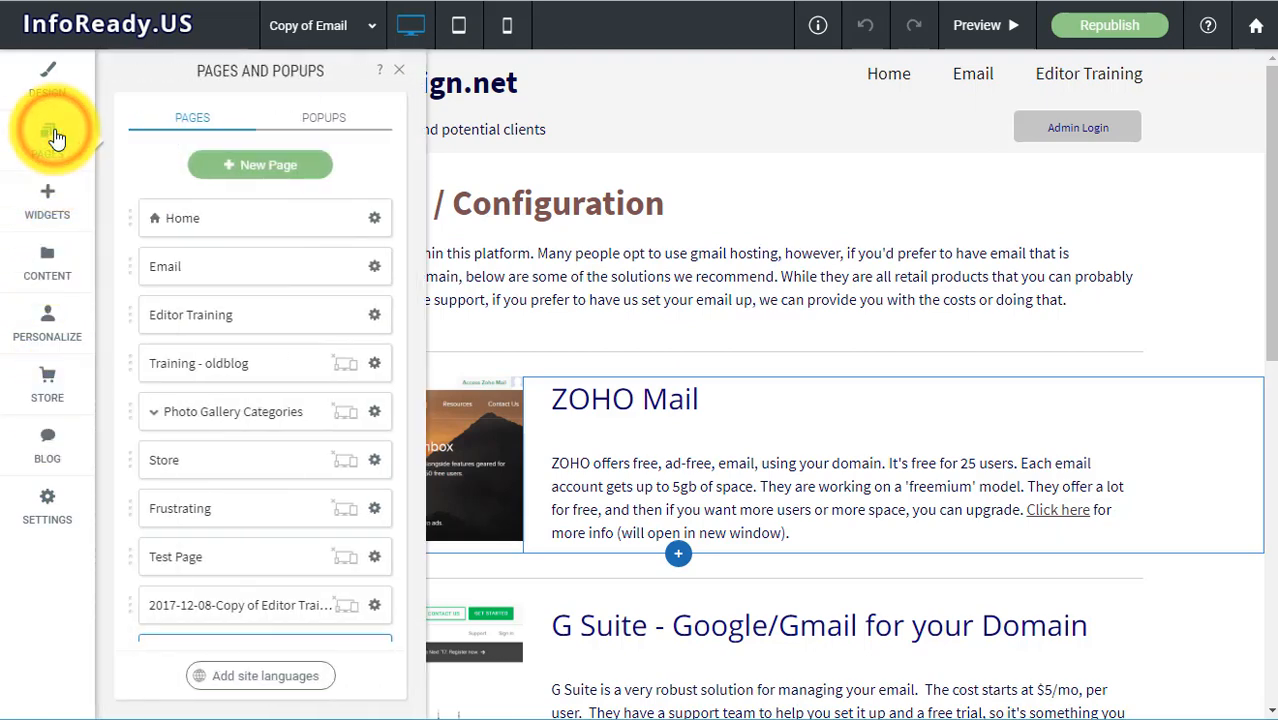
{"action": "scroll", "coordinate": [320, 291], "scroll_direction": "down", "scroll_amount": 1}
{"action": "scroll", "coordinate": [322, 298], "scroll_direction": "up", "scroll_amount": 1}
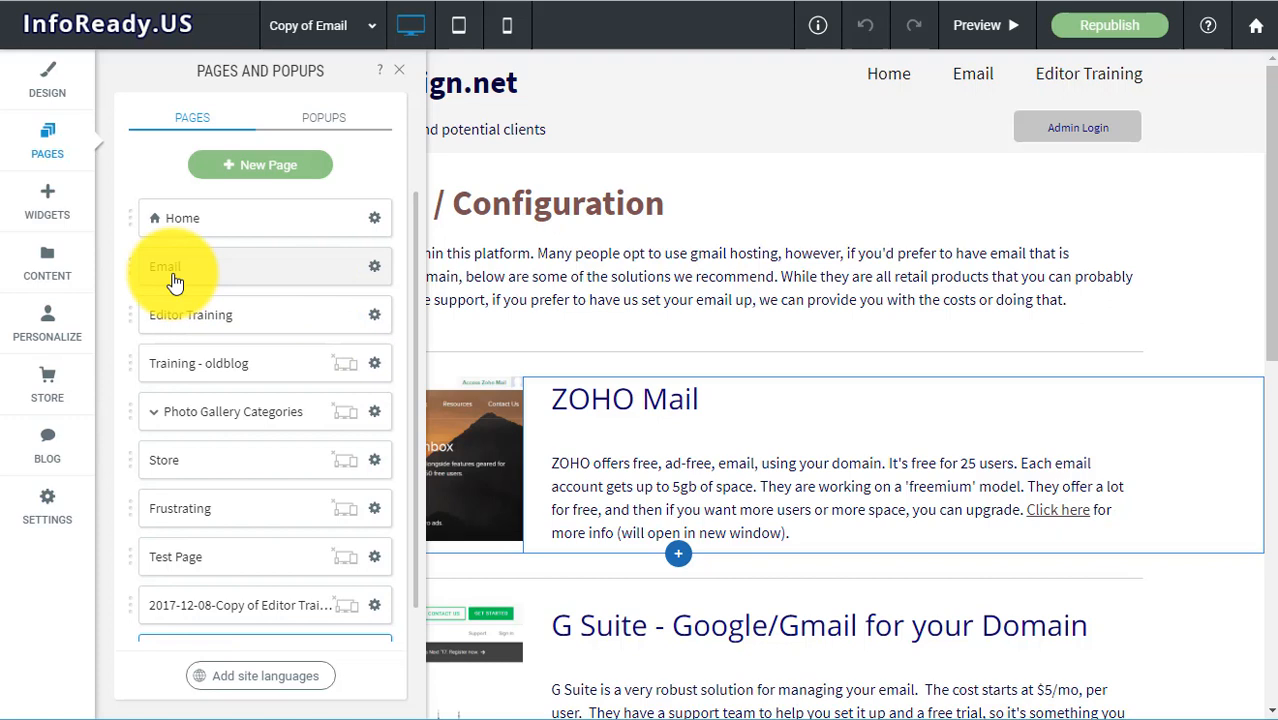
{"action": "left_click", "coordinate": [375, 268]}
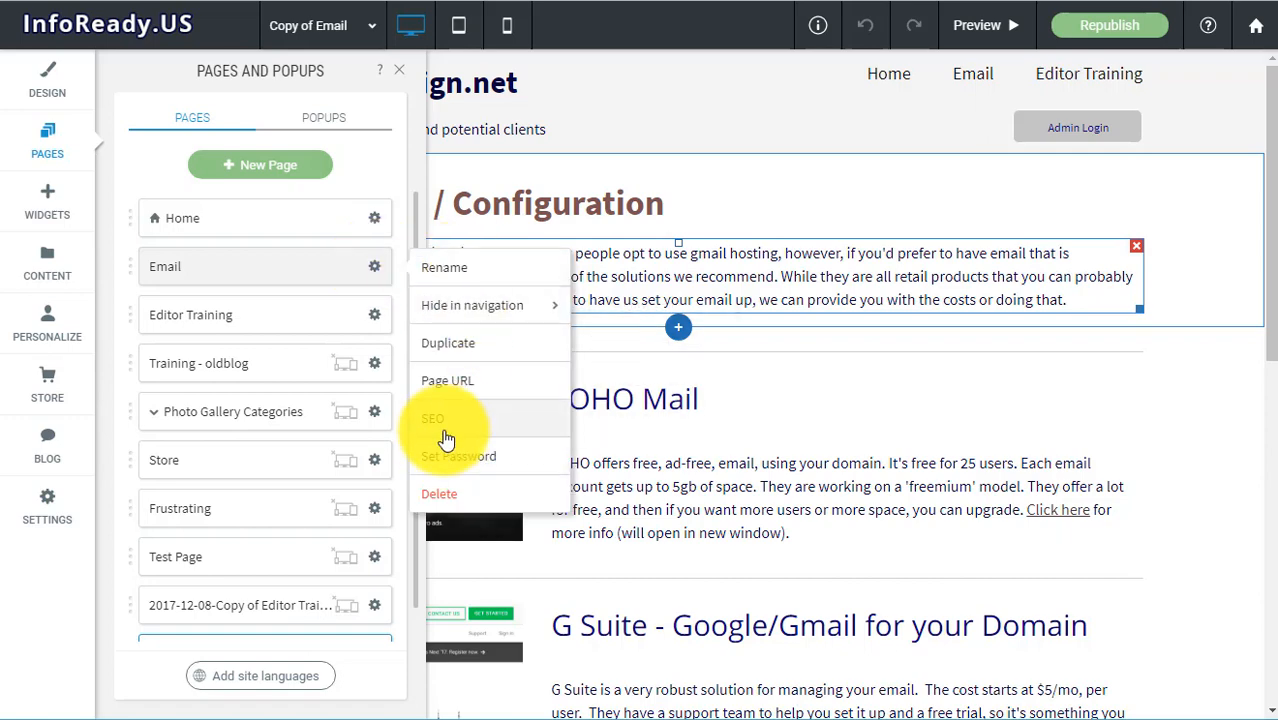
{"action": "left_click", "coordinate": [436, 279]}
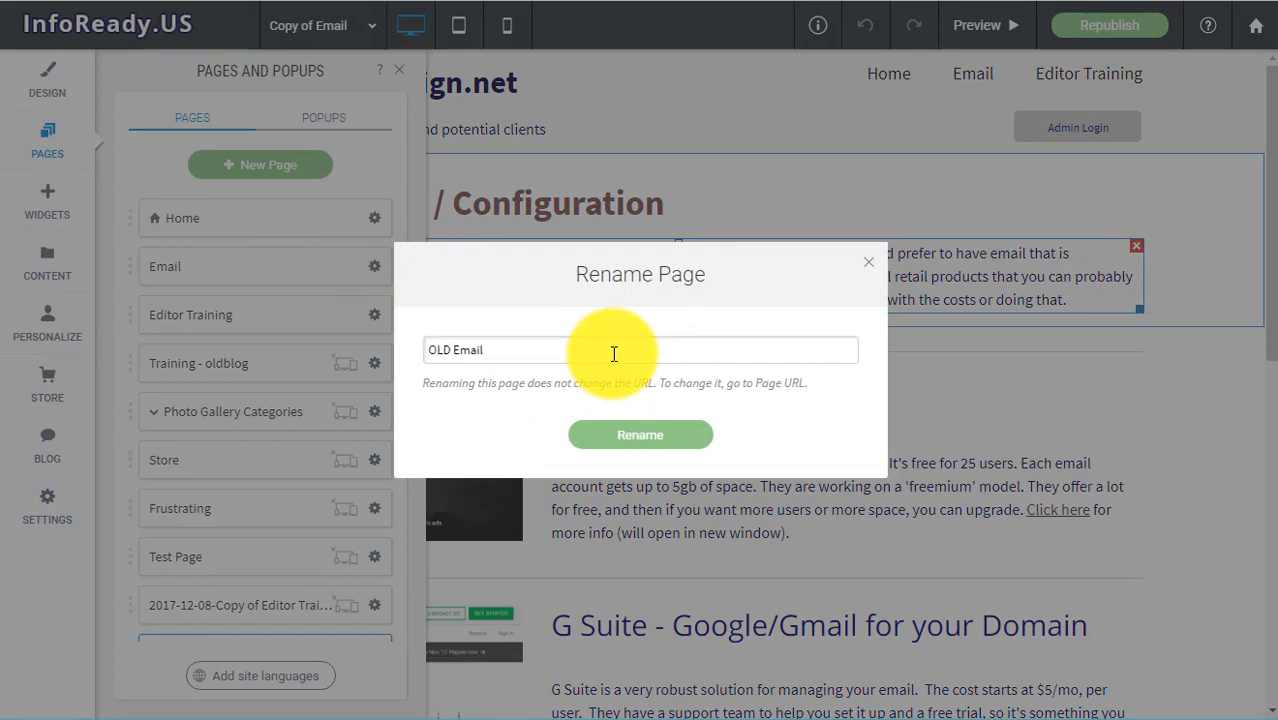
{"action": "left_click", "coordinate": [660, 437]}
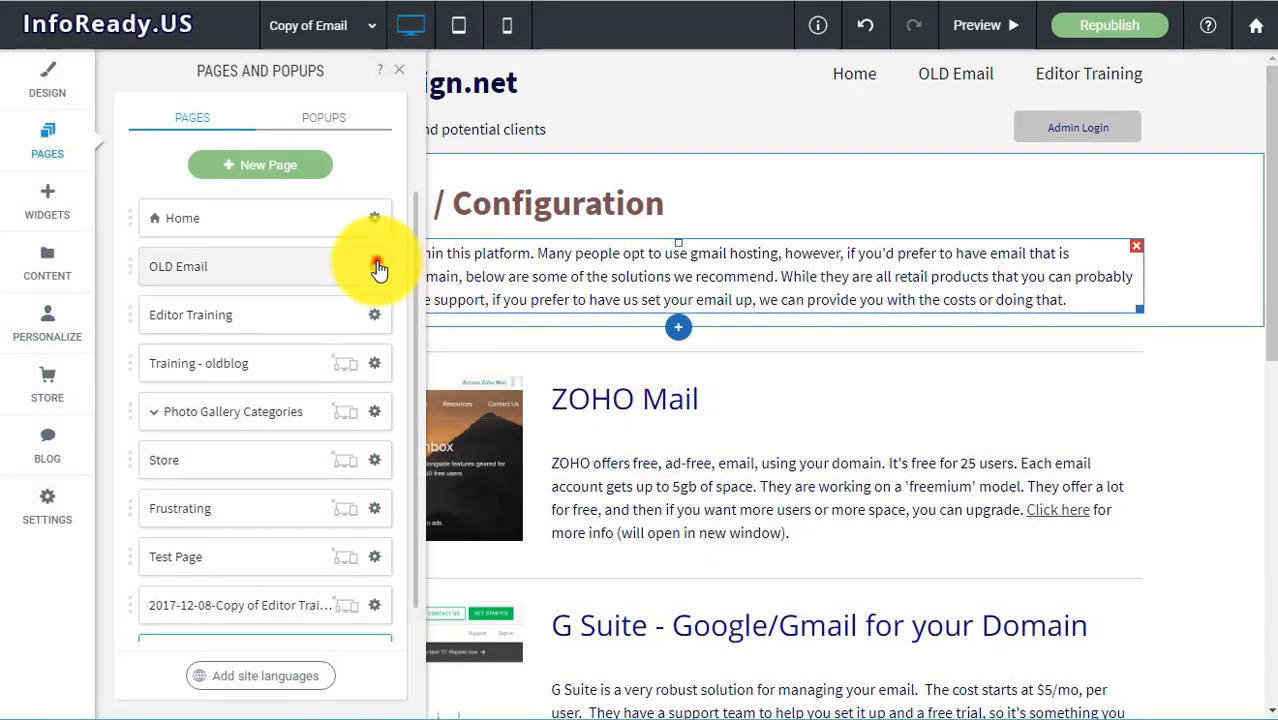
Open the OLD Email page's URL setting for editing at the start of its "email" address
{"action": "left_click", "coordinate": [376, 266]}
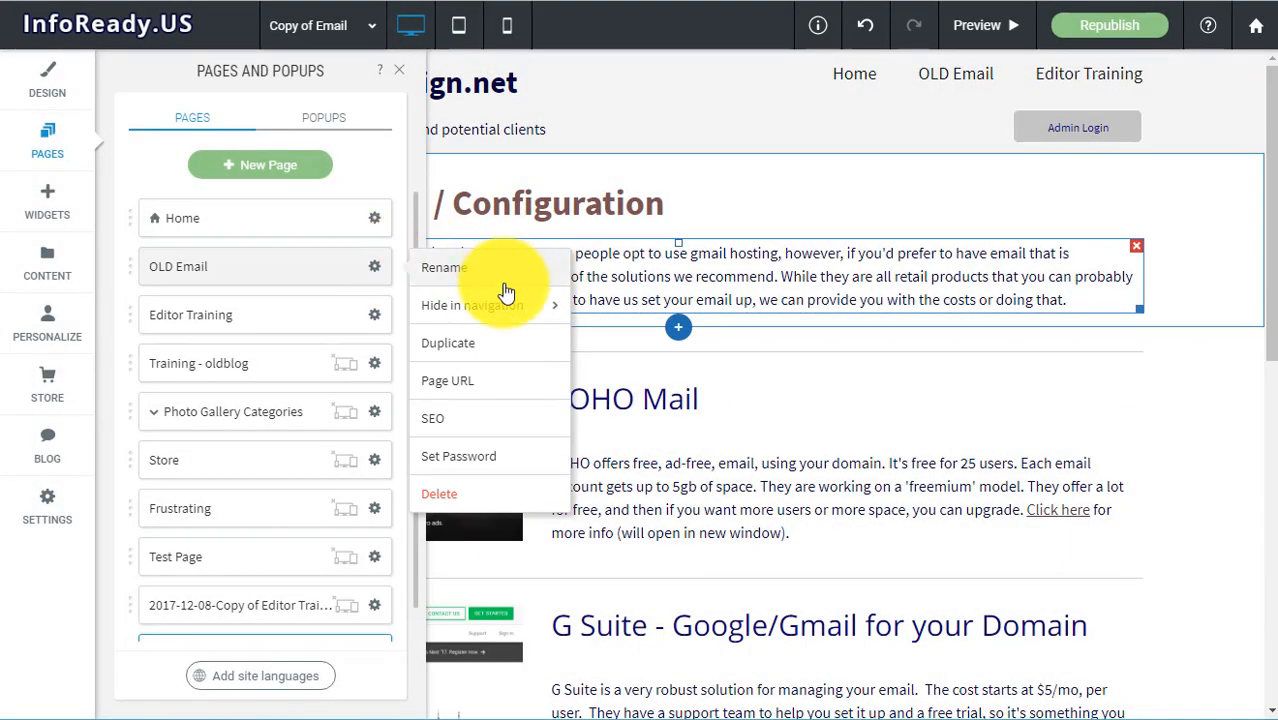
{"action": "left_click", "coordinate": [506, 378]}
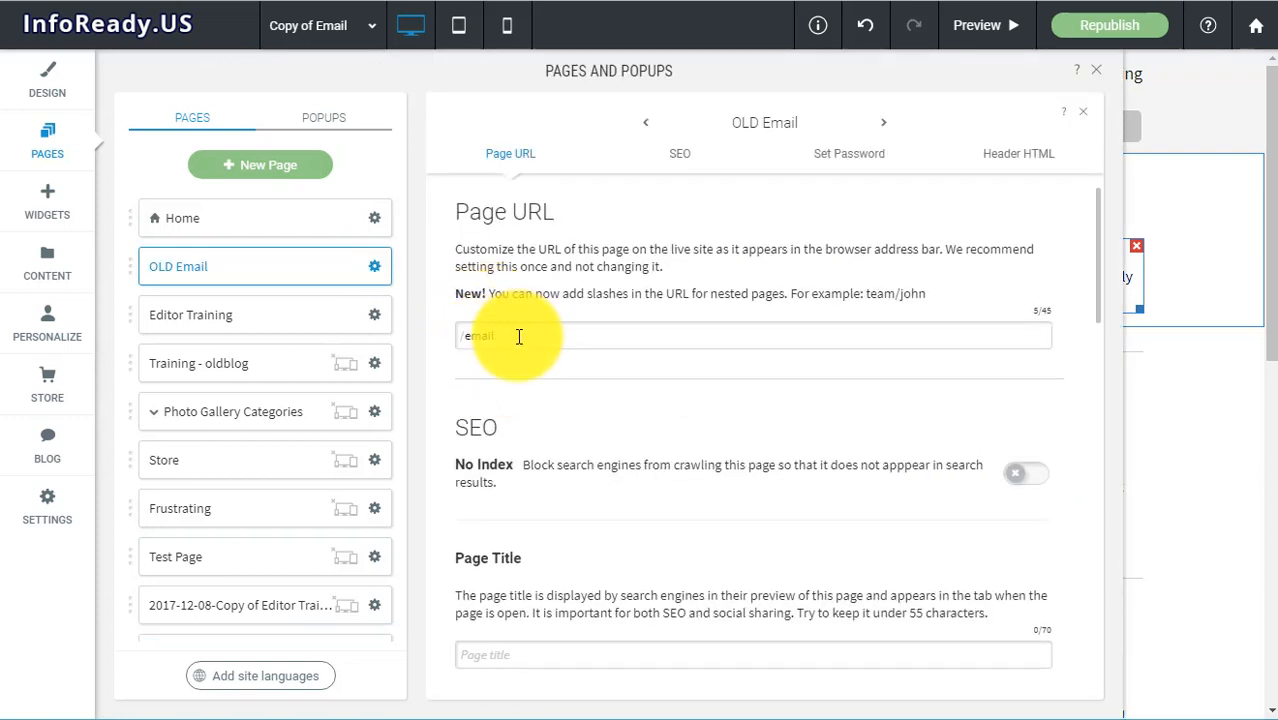
{"action": "left_click", "coordinate": [519, 345]}
{"action": "left_click", "coordinate": [462, 341]}
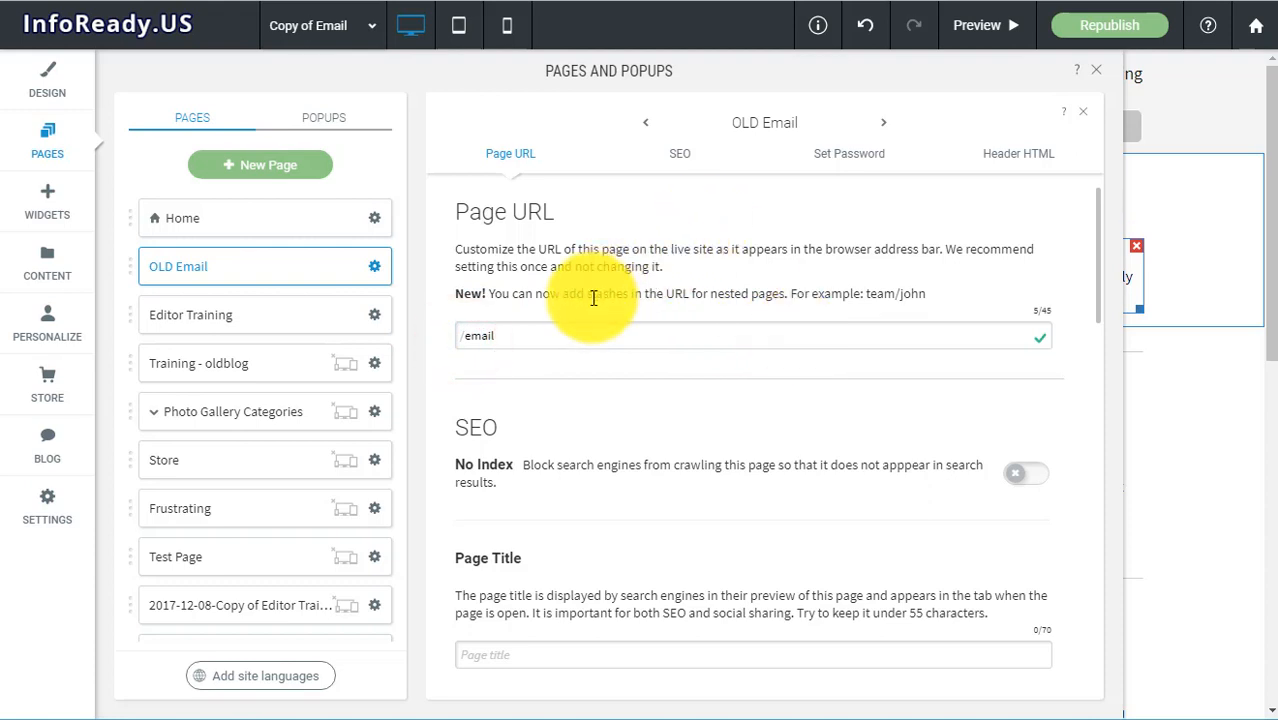
{"action": "left_click", "coordinate": [521, 335]}
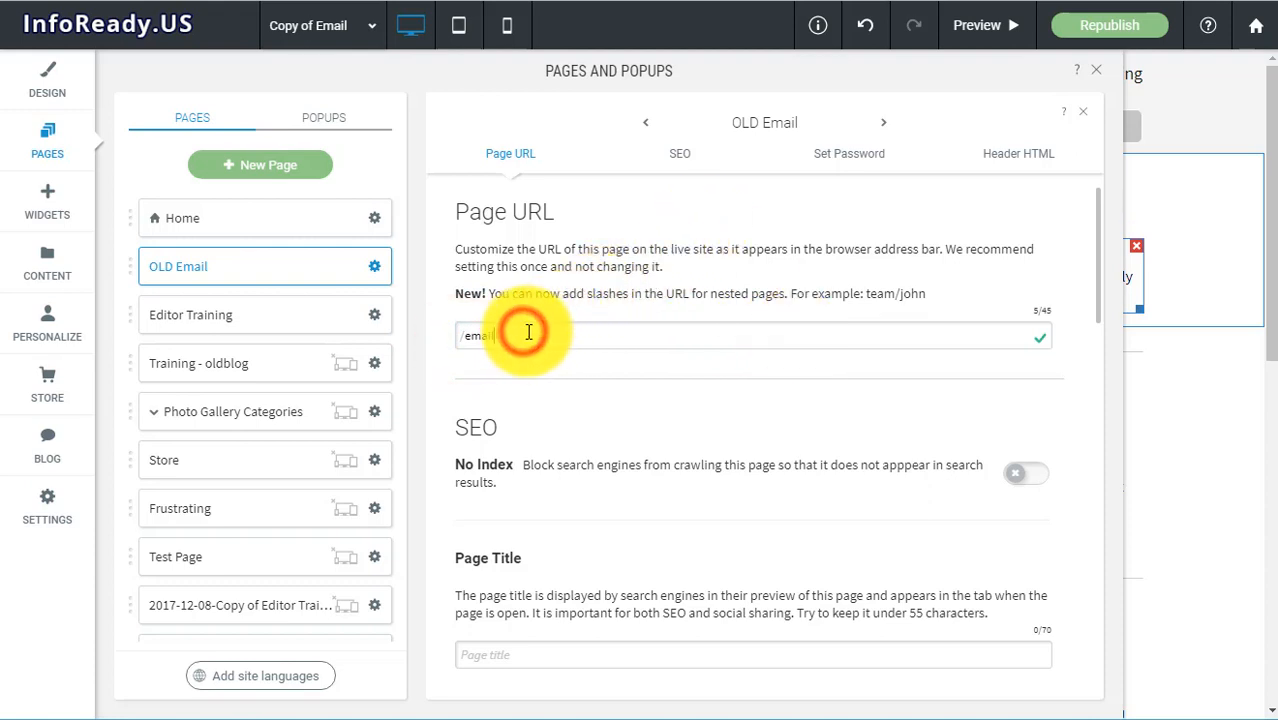
{"action": "left_click", "coordinate": [465, 336]}
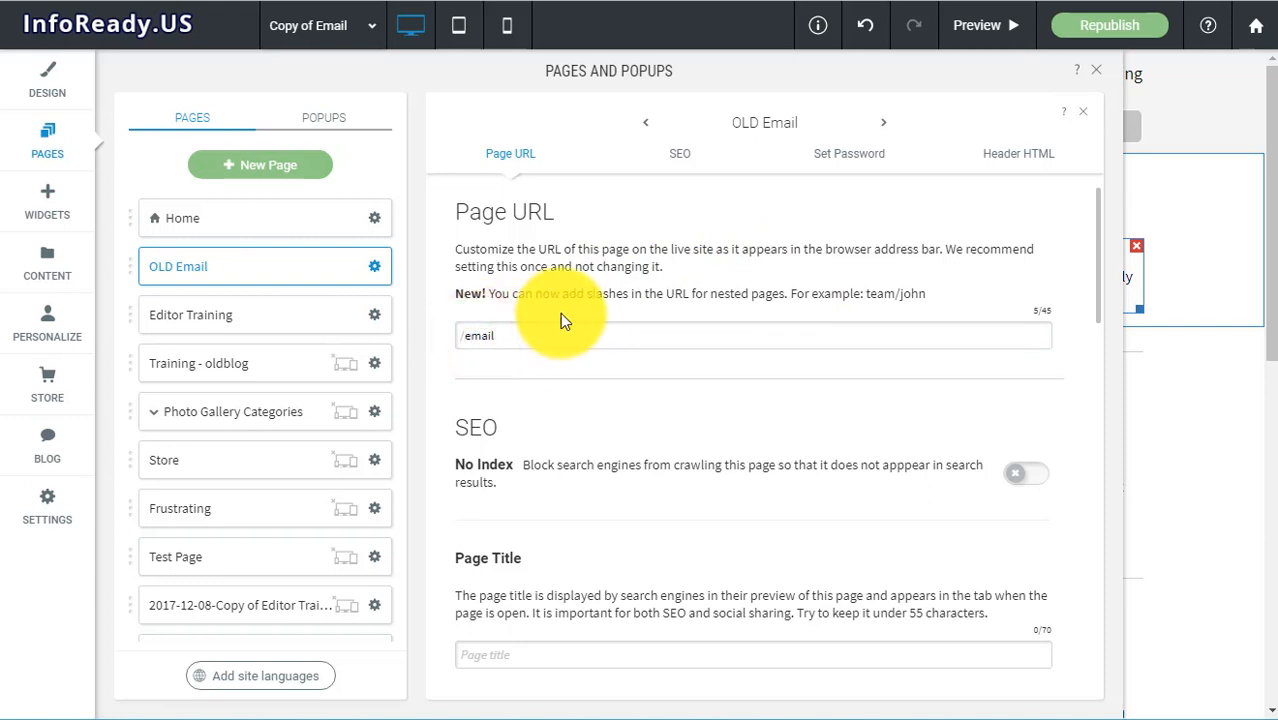
{"action": "type", "text": "OLD-"}
{"action": "left_click_drag", "start_coordinate": [530, 336], "coordinate": [491, 341]}
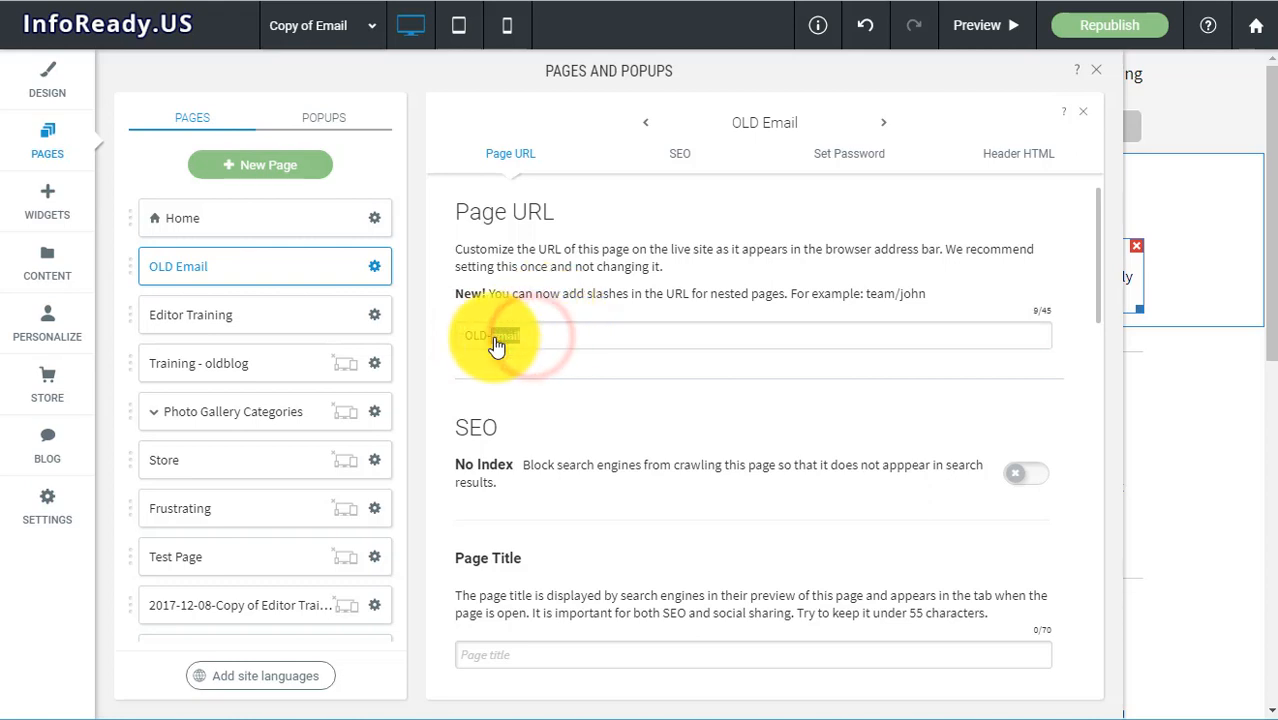
{"action": "left_click", "coordinate": [533, 336]}
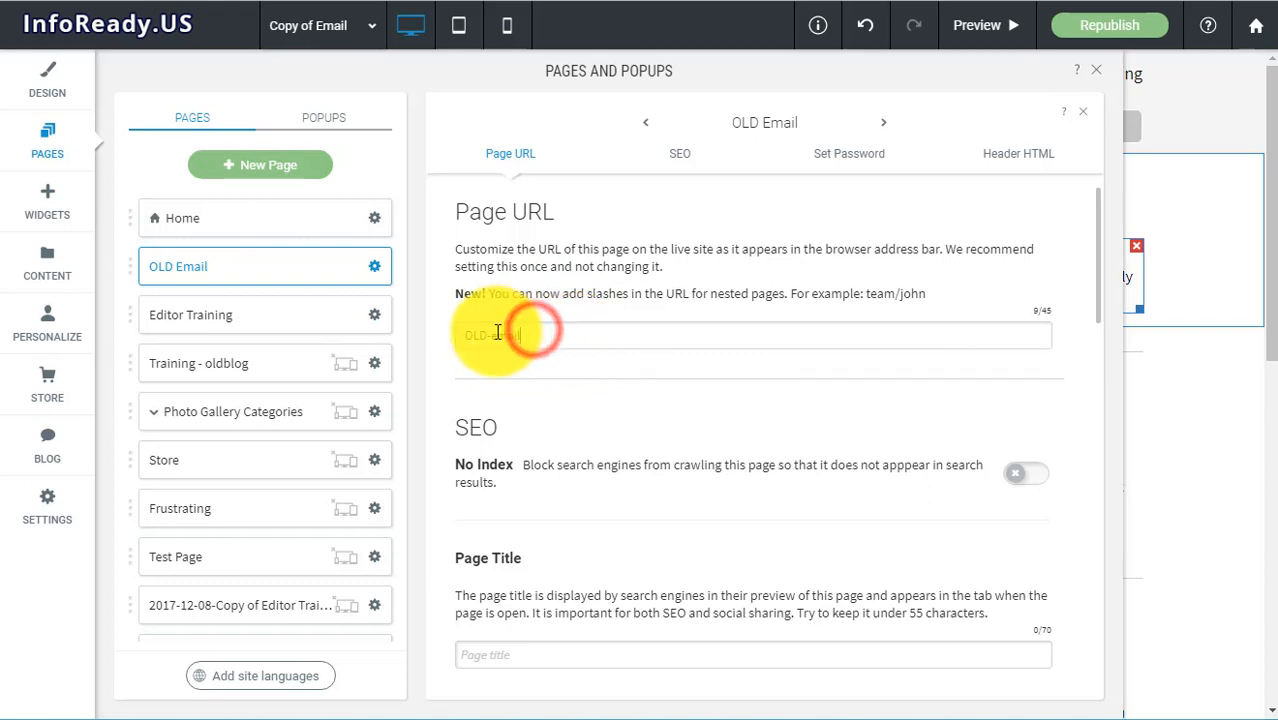
{"action": "left_click", "coordinate": [494, 337]}
{"action": "key", "text": "BackSpace"}
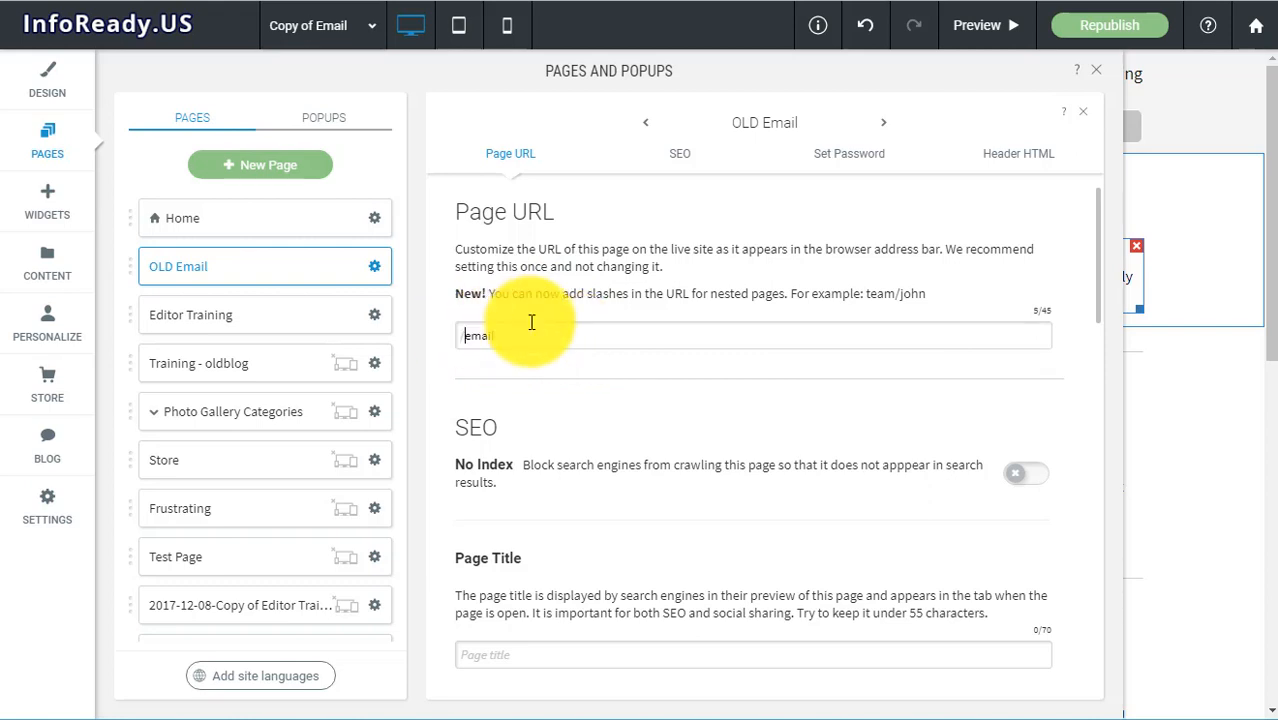
{"action": "type", "text": "email"}
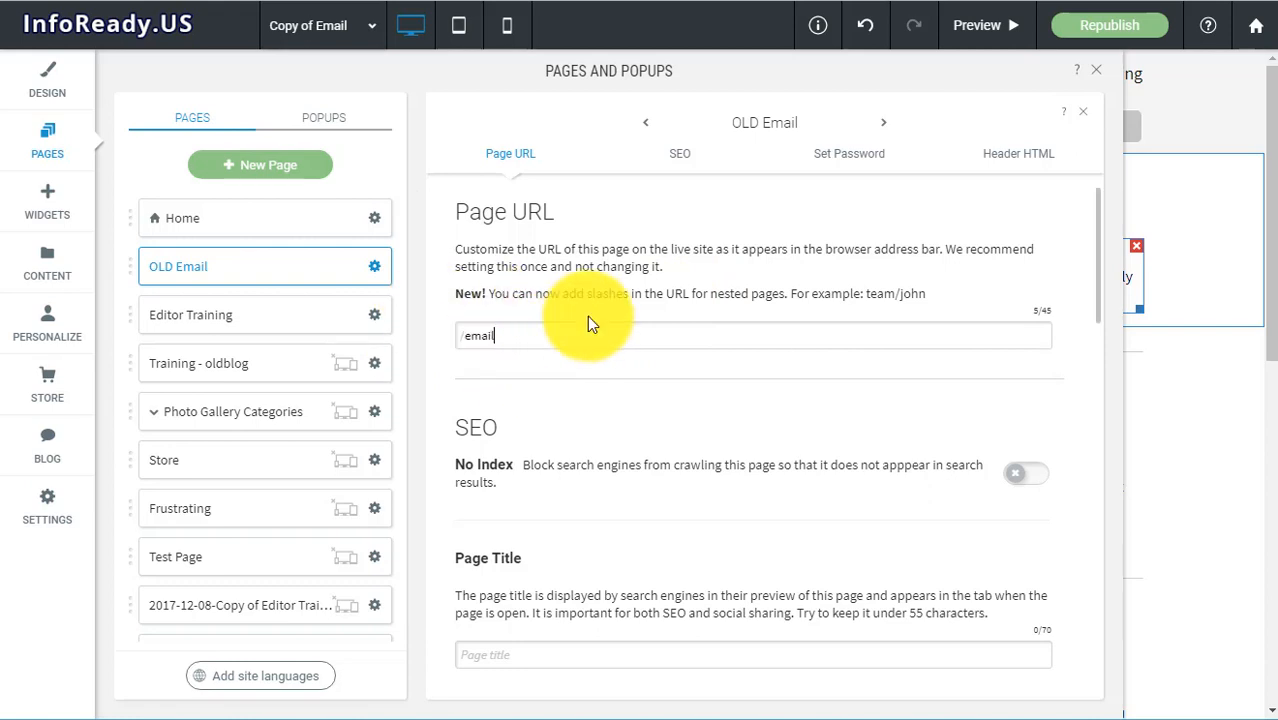
Copy the "email" address text and set the OLD Email page's URL to "OLD-email"
{"action": "left_click_drag", "start_coordinate": [514, 336], "coordinate": [433, 343]}
{"action": "right_click", "coordinate": [484, 336]}
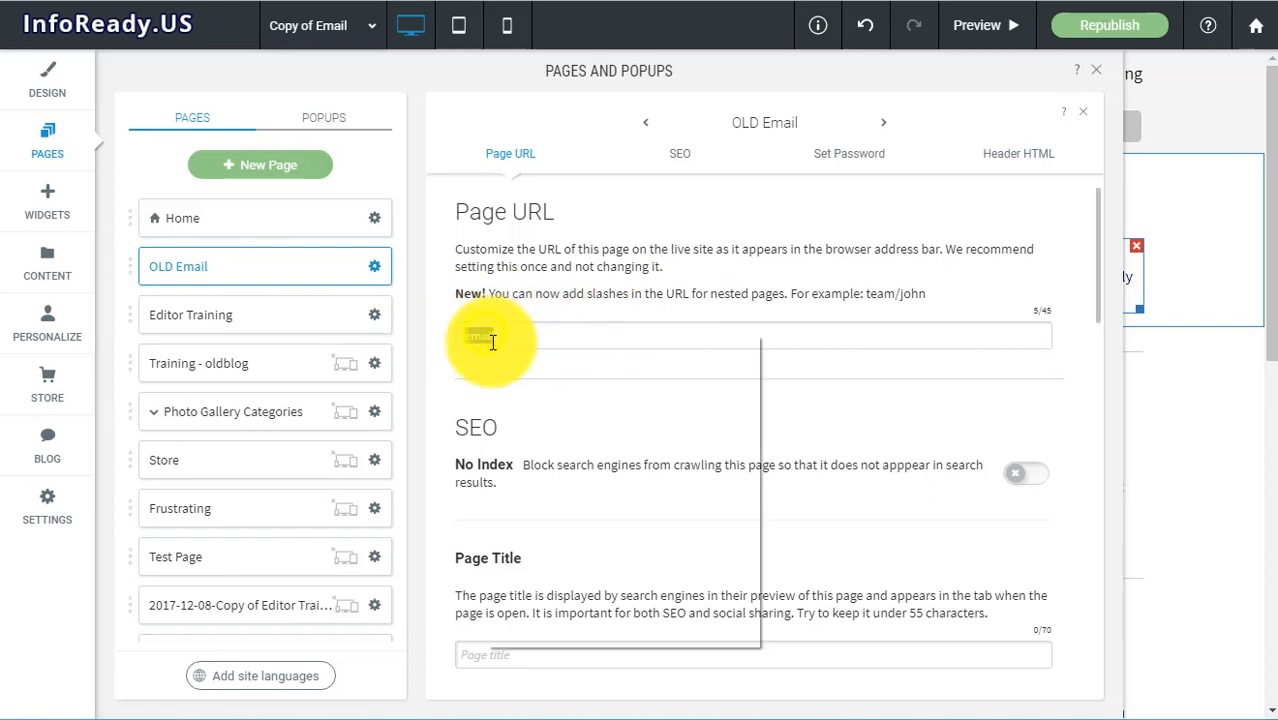
{"action": "left_click", "coordinate": [551, 373]}
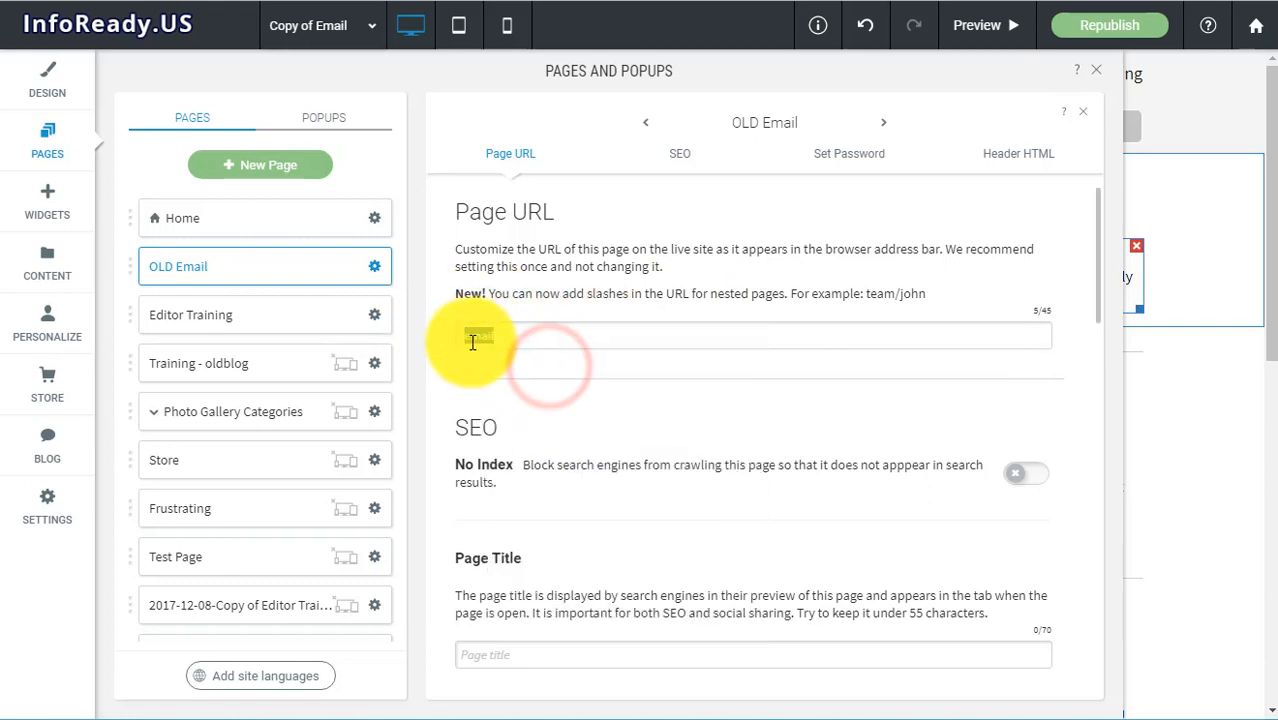
{"action": "left_click", "coordinate": [471, 340]}
{"action": "key", "text": "Left"}
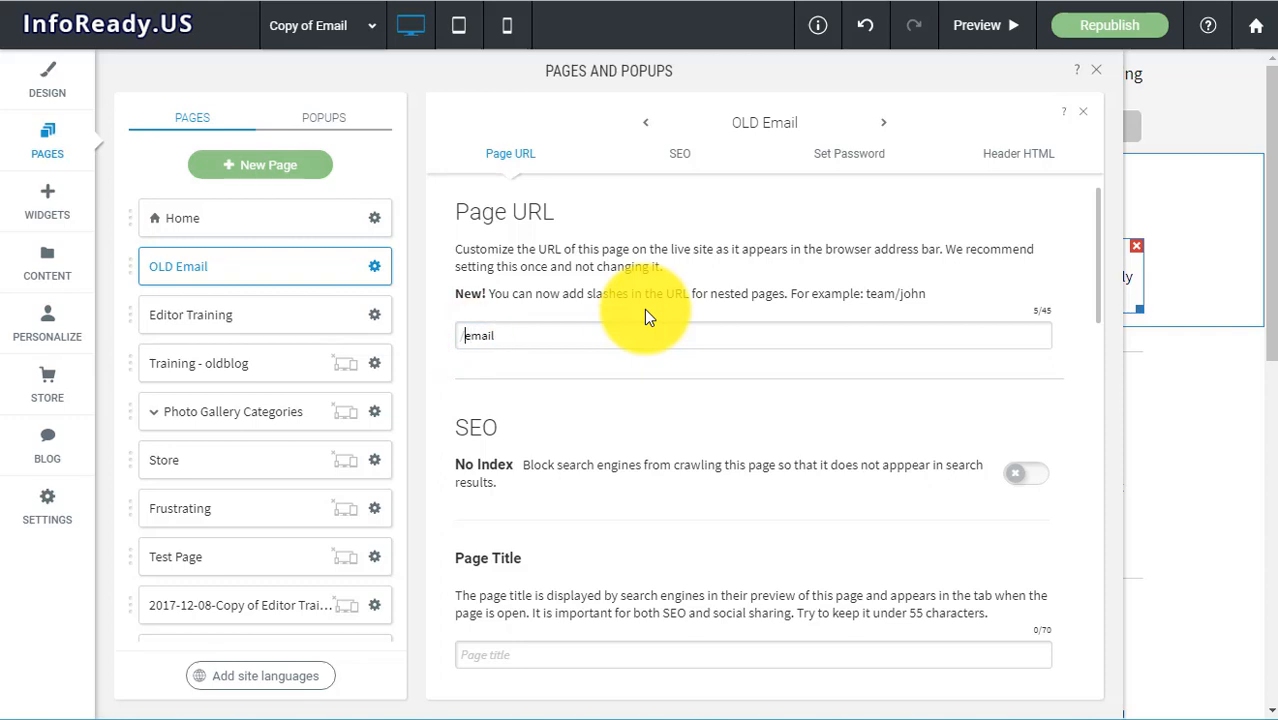
{"action": "type", "text": "-"}
{"action": "type", "text": "OLD"}
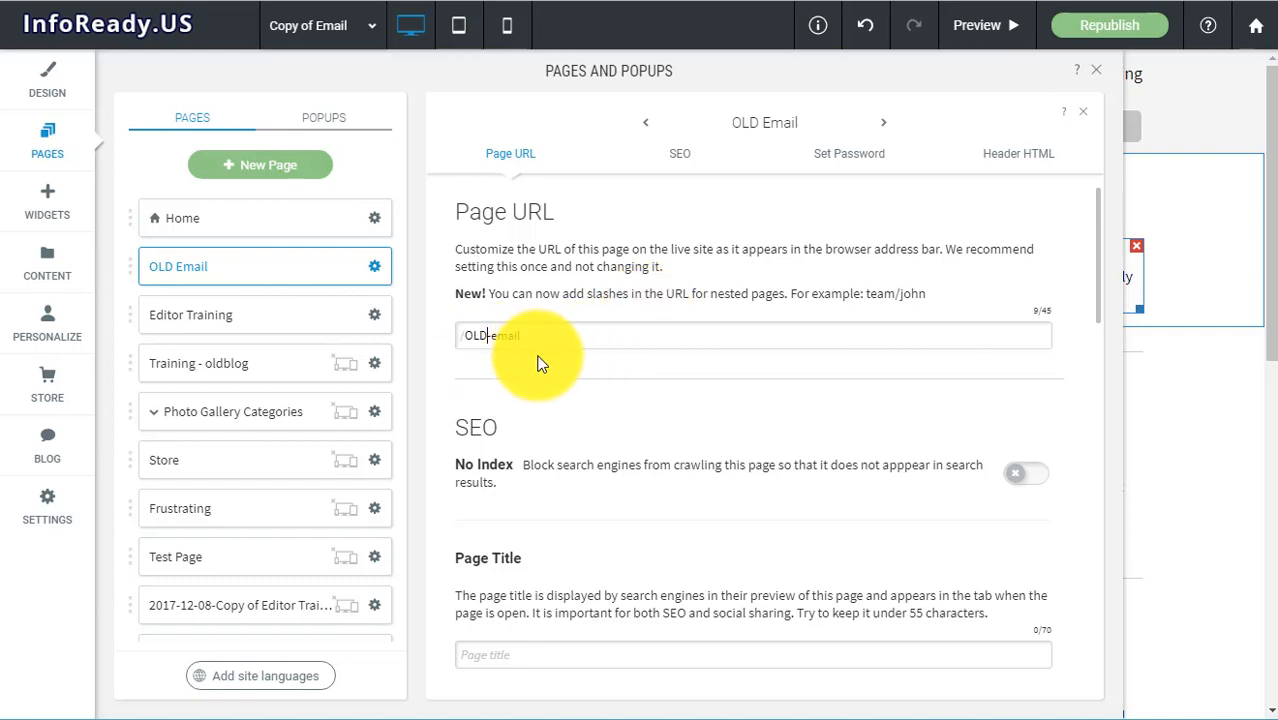
Save the OLD Email page's settings without adding a redirect from its former URL
{"action": "scroll", "coordinate": [685, 320], "scroll_direction": "down", "scroll_amount": 10}
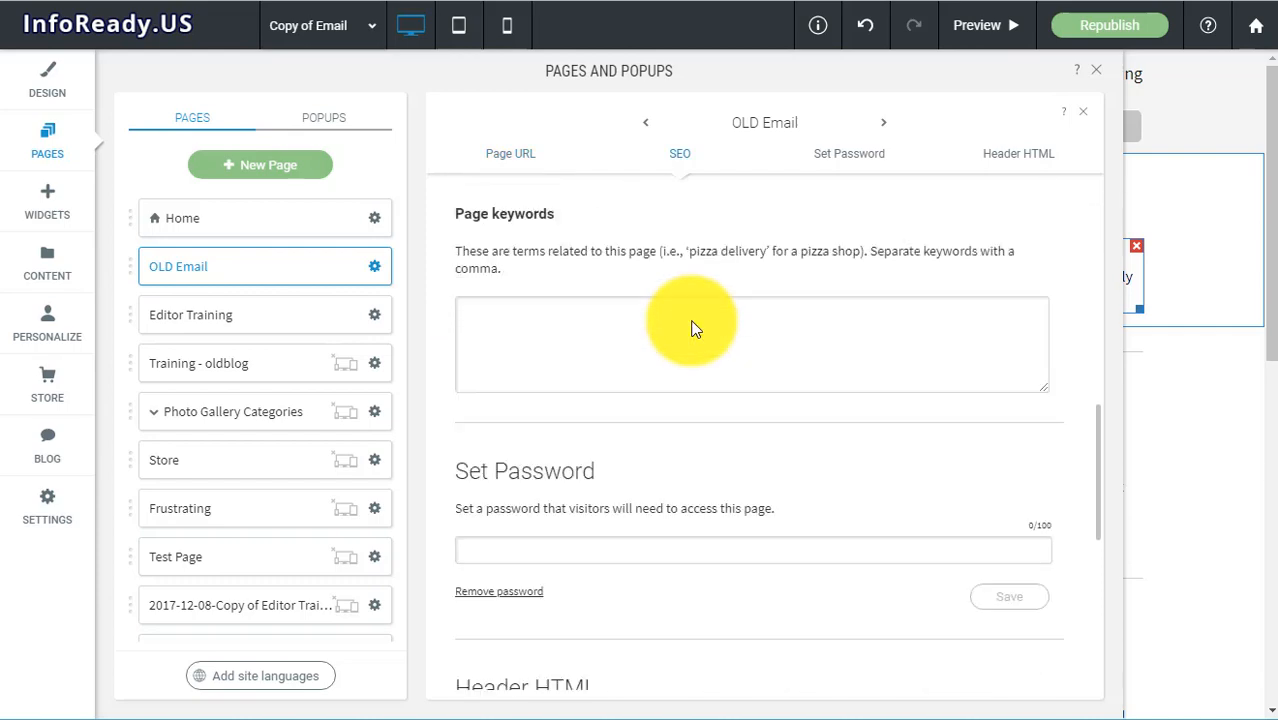
{"action": "left_click", "coordinate": [1011, 657]}
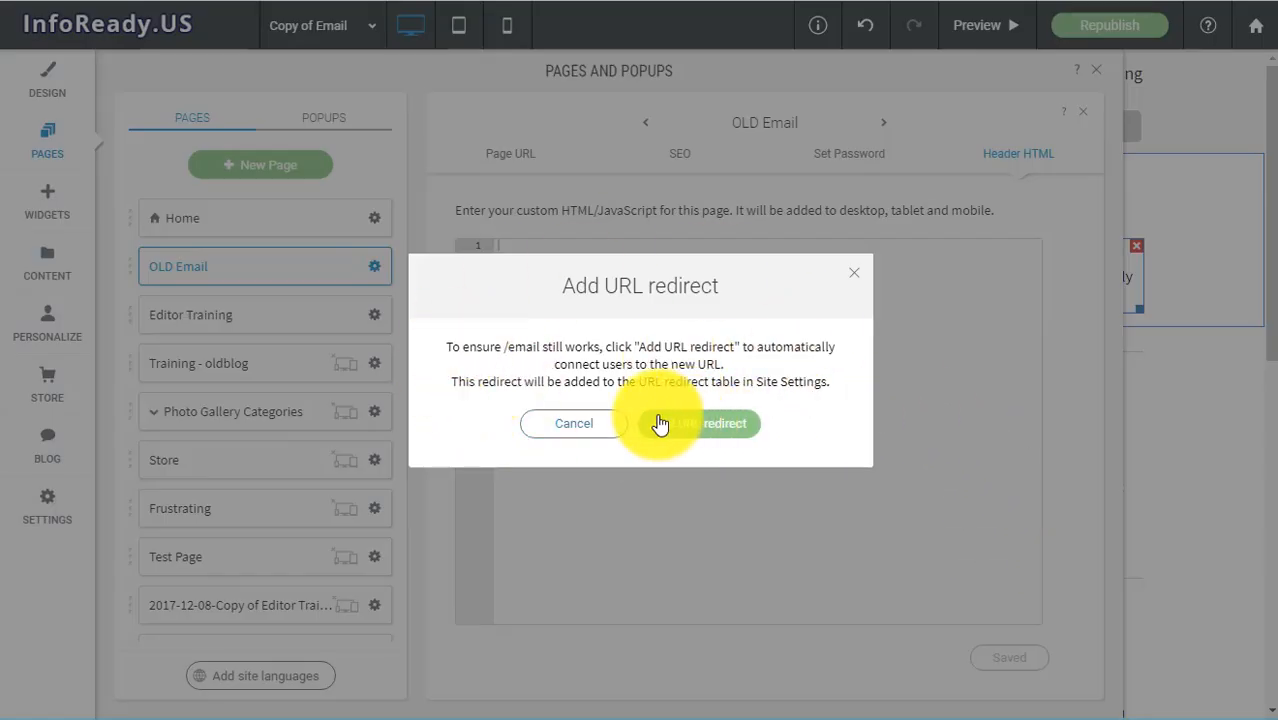
{"action": "left_click", "coordinate": [587, 427]}
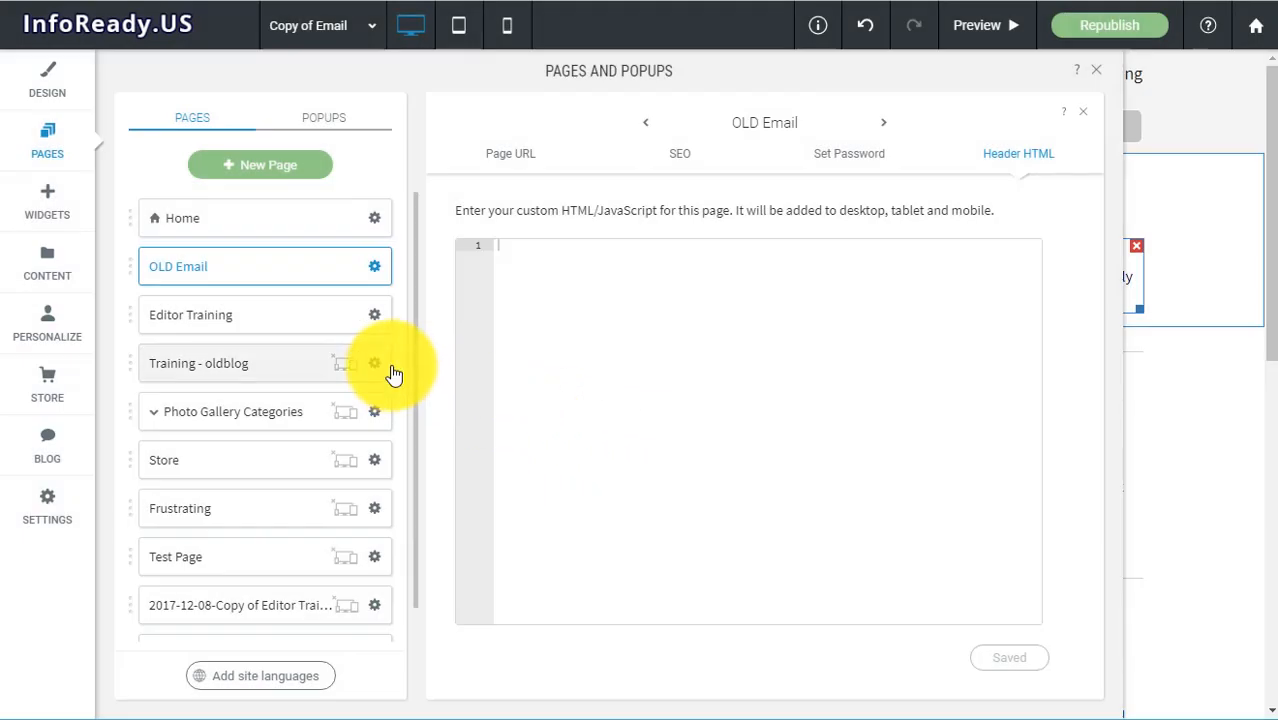
Move the Copy of Email page directly below Home in the page list and show it in navigation on all devices
{"action": "scroll", "coordinate": [330, 480], "scroll_direction": "down", "scroll_amount": 1}
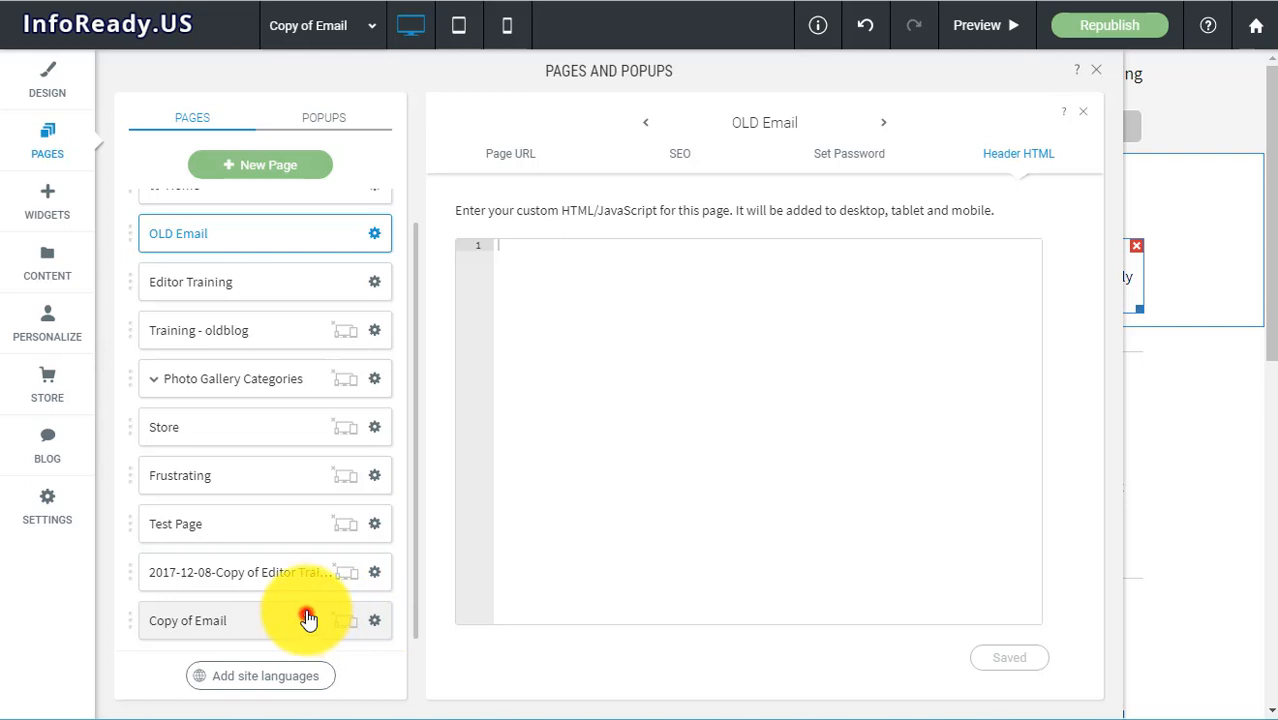
{"action": "left_click_drag", "start_coordinate": [307, 619], "coordinate": [310, 268]}
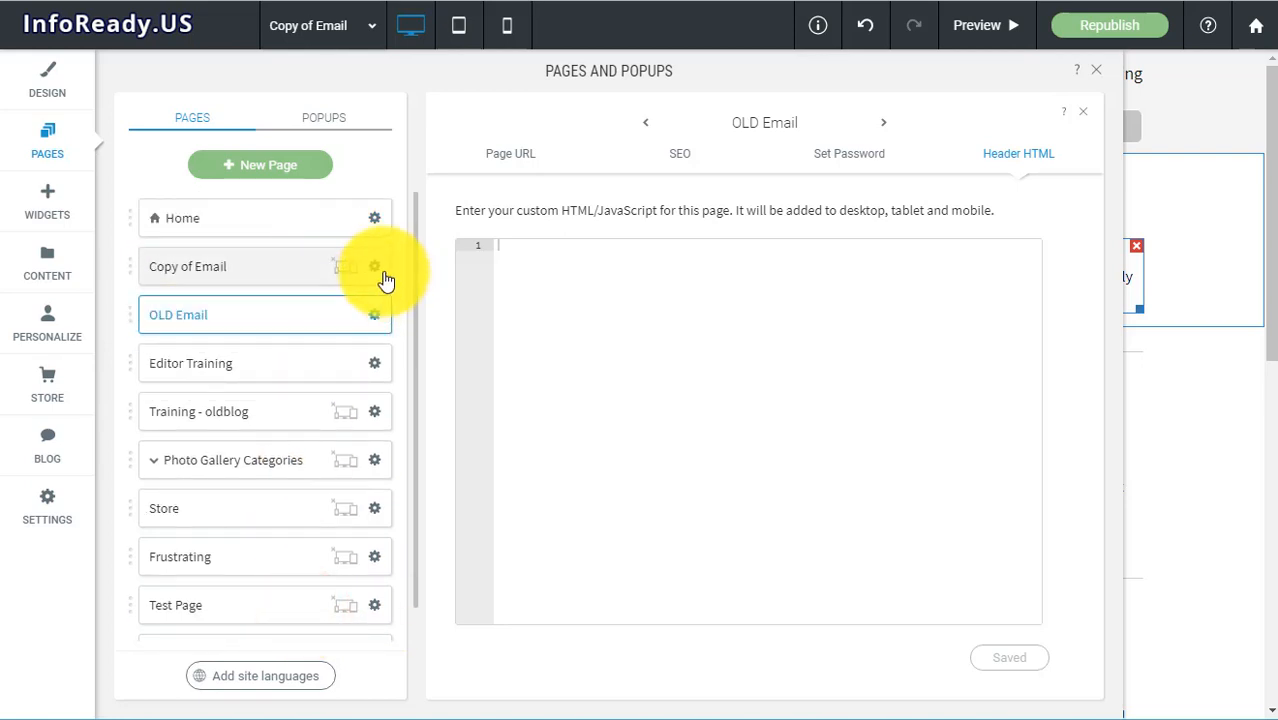
{"action": "left_click", "coordinate": [374, 268]}
{"action": "mouse_move", "coordinate": [531, 300]}
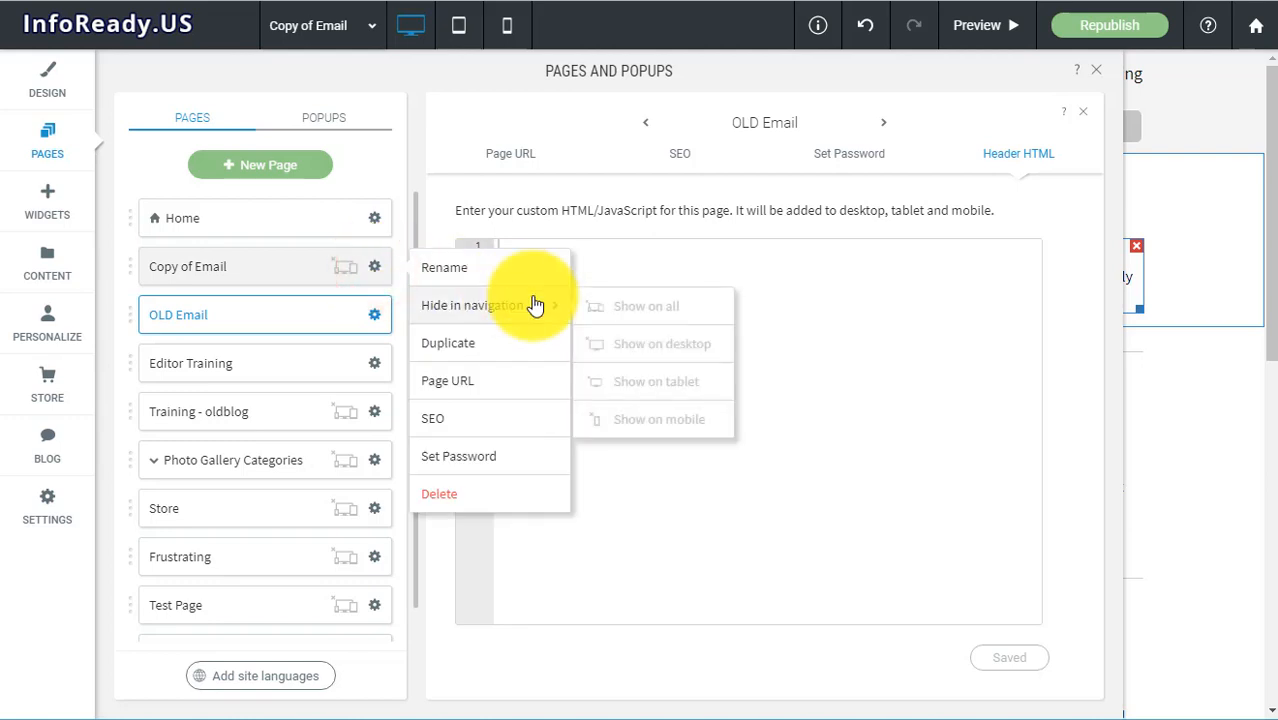
Rename the Copy of Email page as "Email"
{"action": "left_click", "coordinate": [458, 270]}
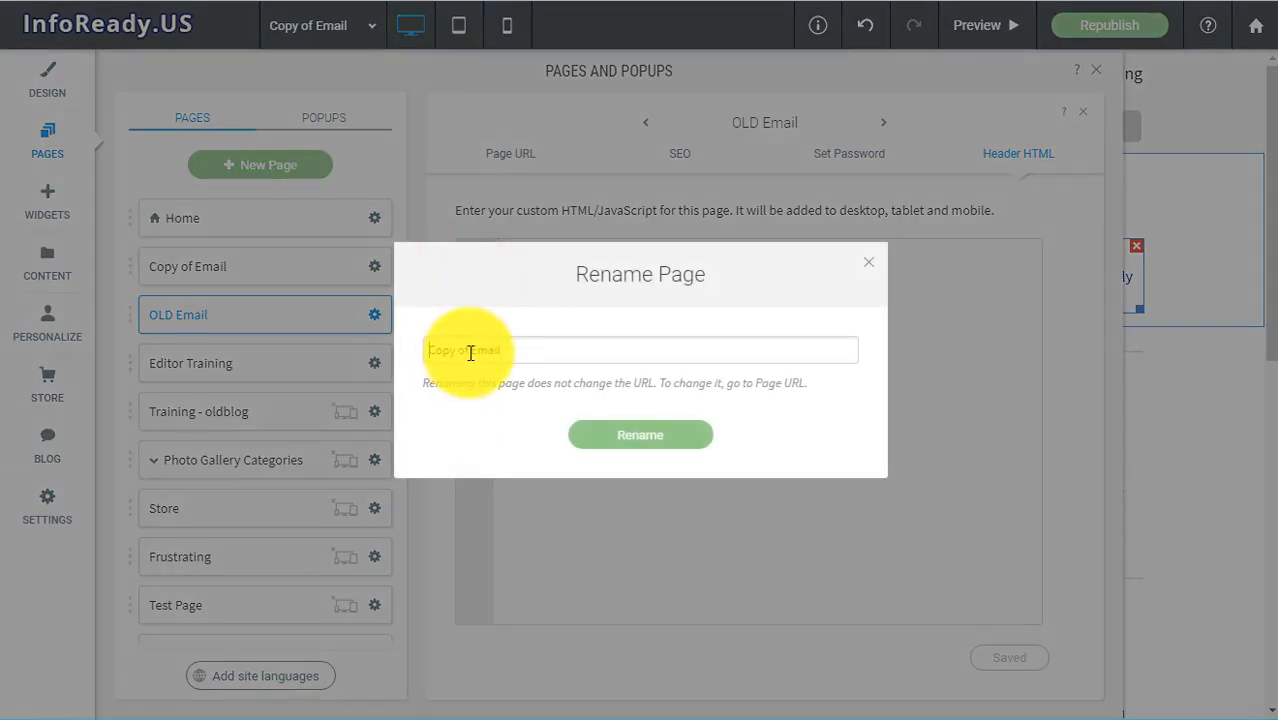
{"action": "left_click_drag", "start_coordinate": [470, 352], "coordinate": [365, 359]}
{"action": "key", "text": "BackSpace"}
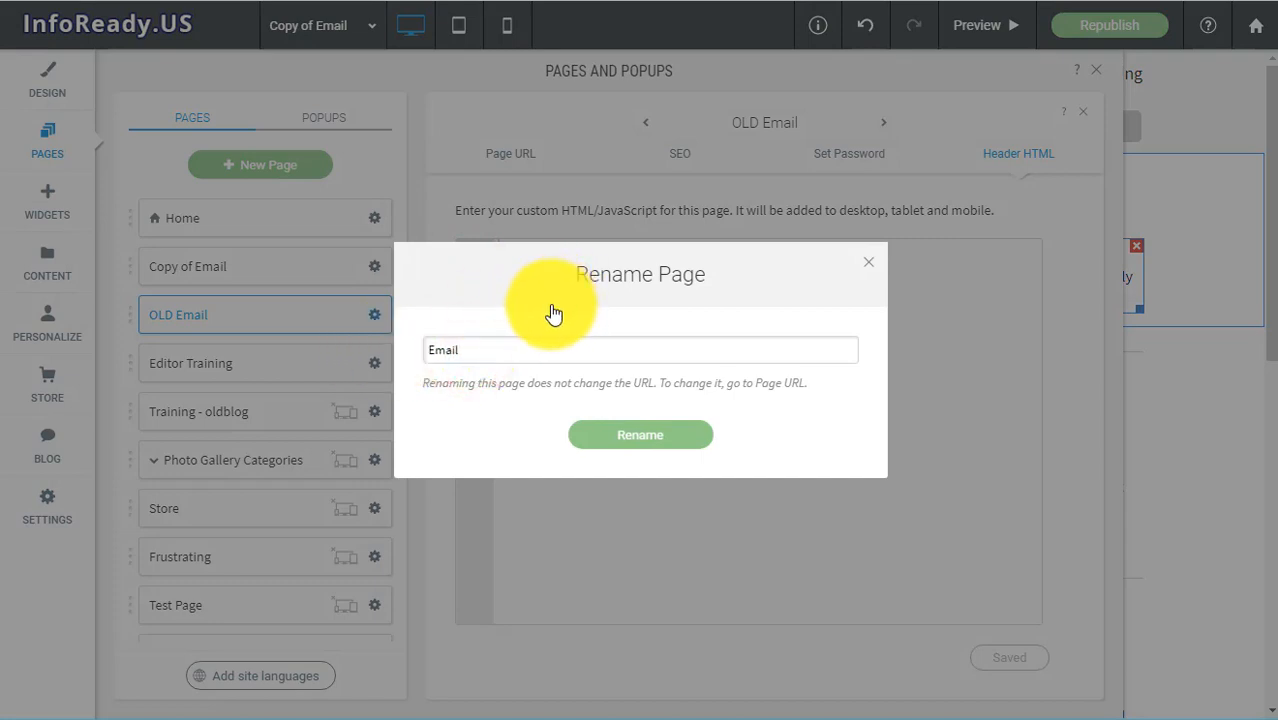
{"action": "left_click", "coordinate": [645, 438]}
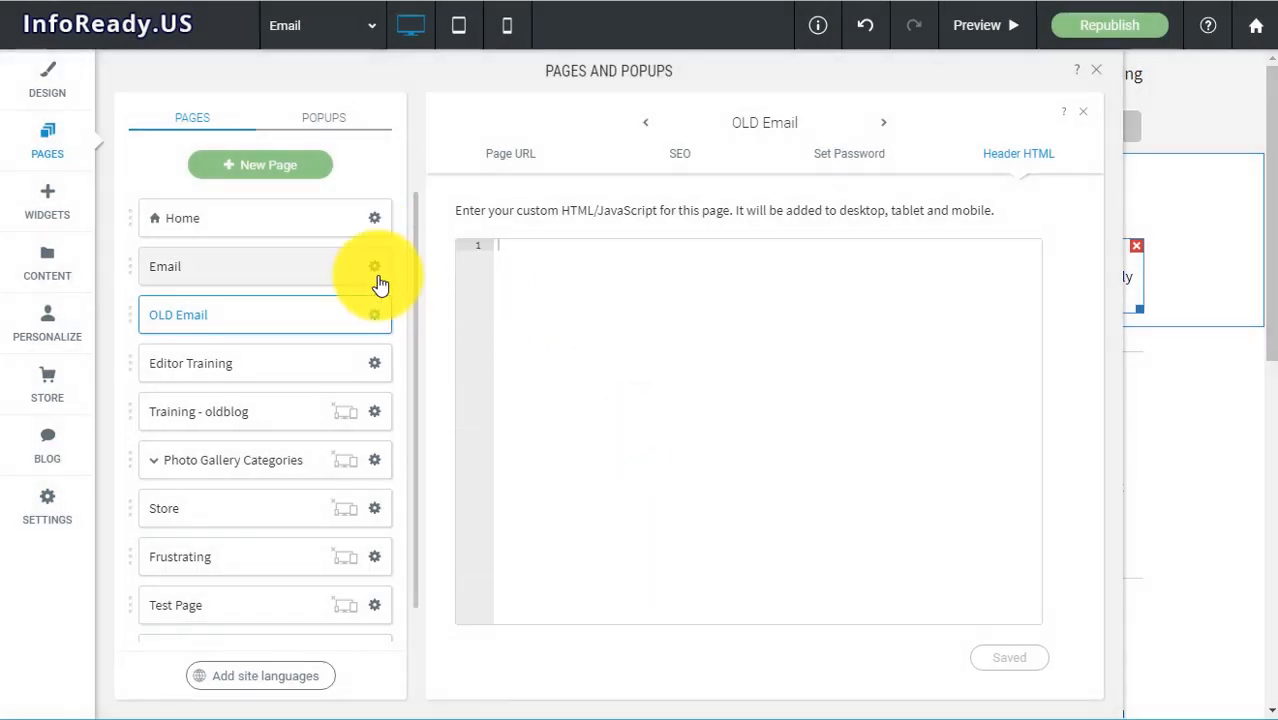
Turn off the No Index option in the new Email page's SEO settings
{"action": "left_click", "coordinate": [376, 268]}
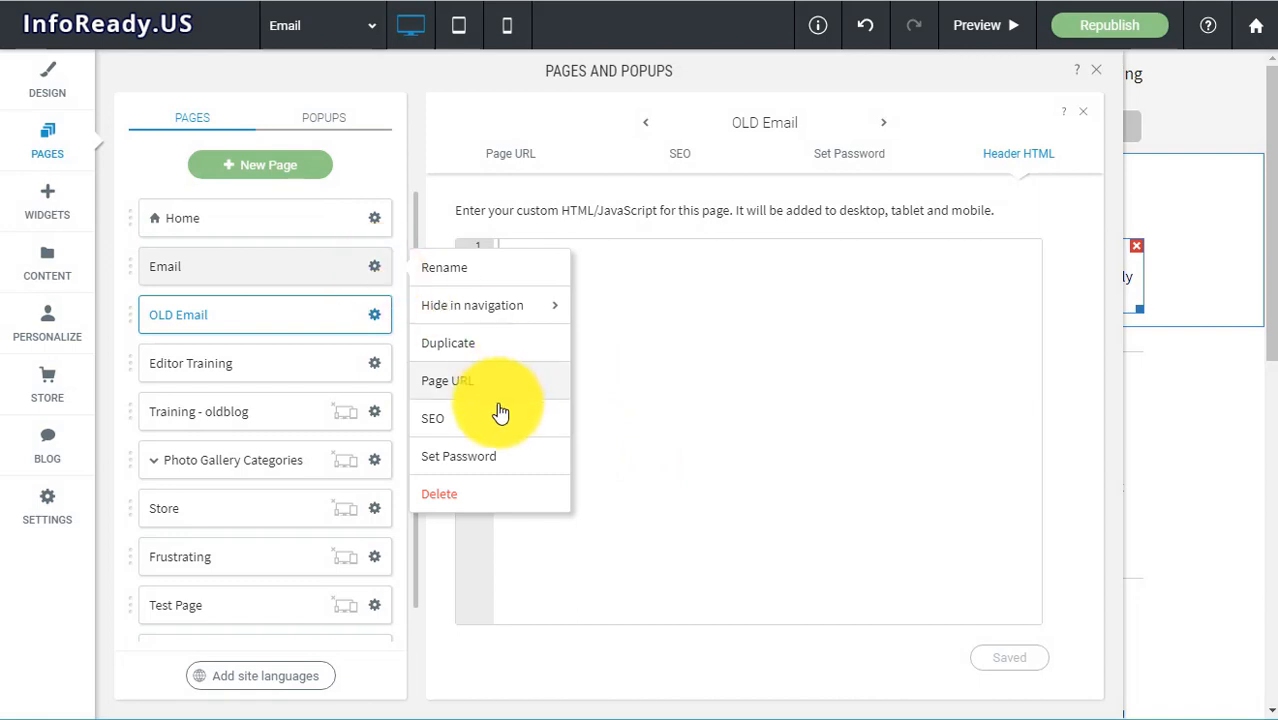
{"action": "left_click", "coordinate": [470, 422]}
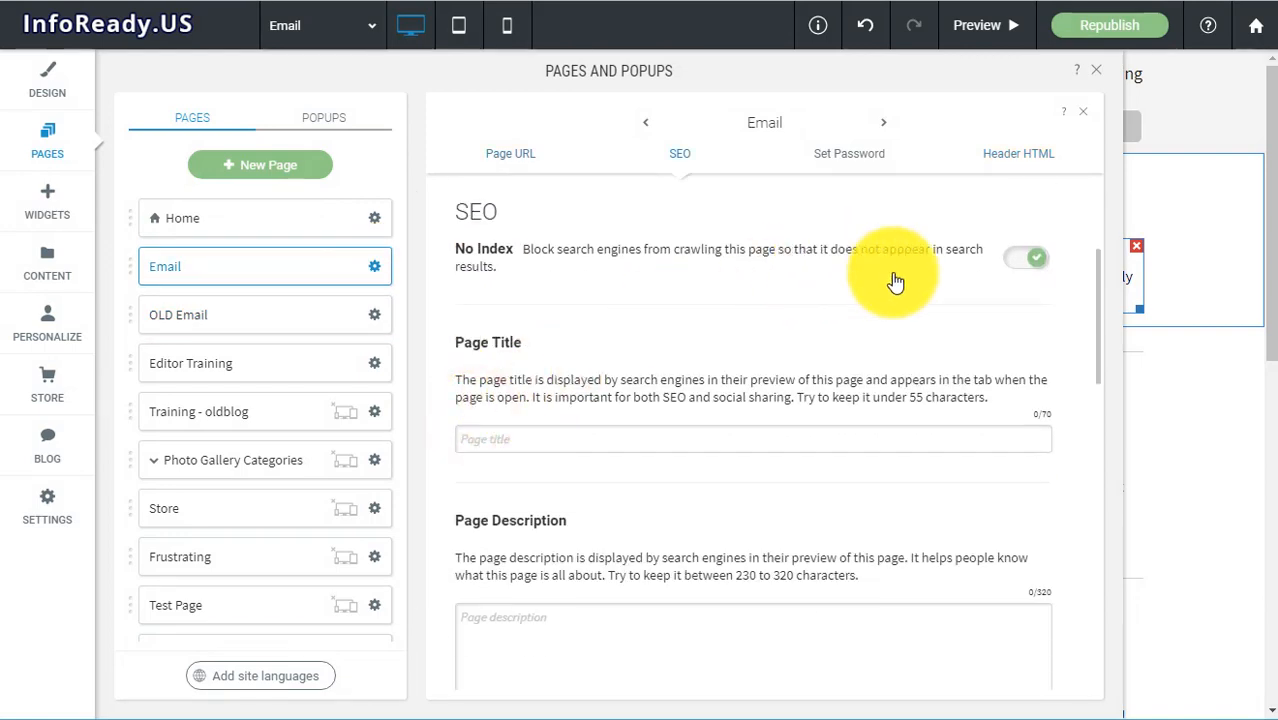
{"action": "left_click", "coordinate": [1018, 260]}
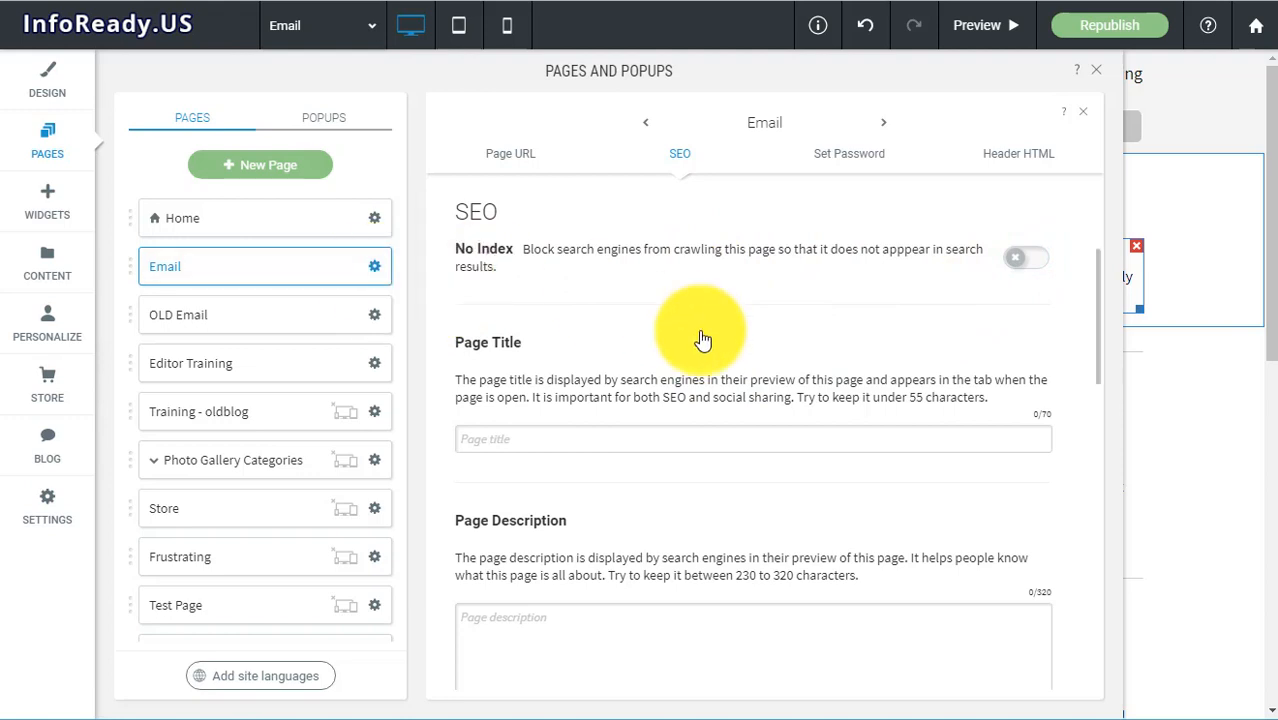
Look over the new Email page's URL, SEO, password and header HTML settings
{"action": "scroll", "coordinate": [702, 340], "scroll_direction": "up", "scroll_amount": 3}
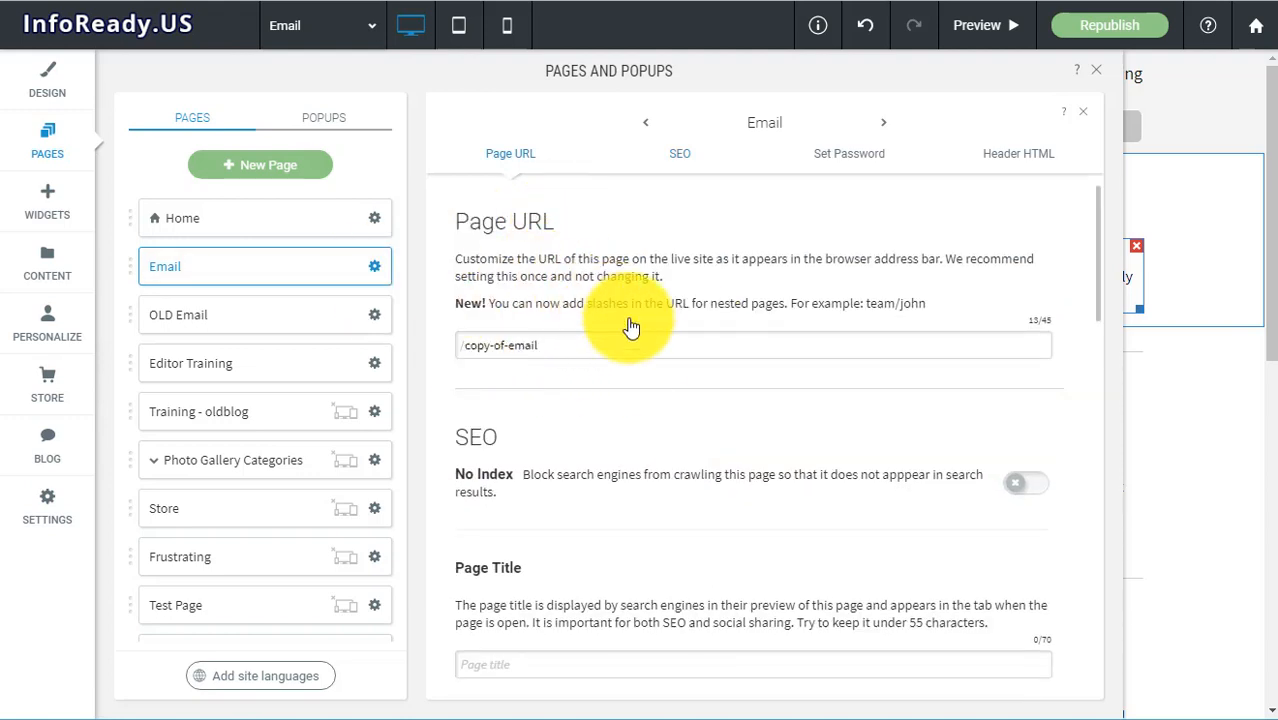
{"action": "left_click", "coordinate": [376, 268]}
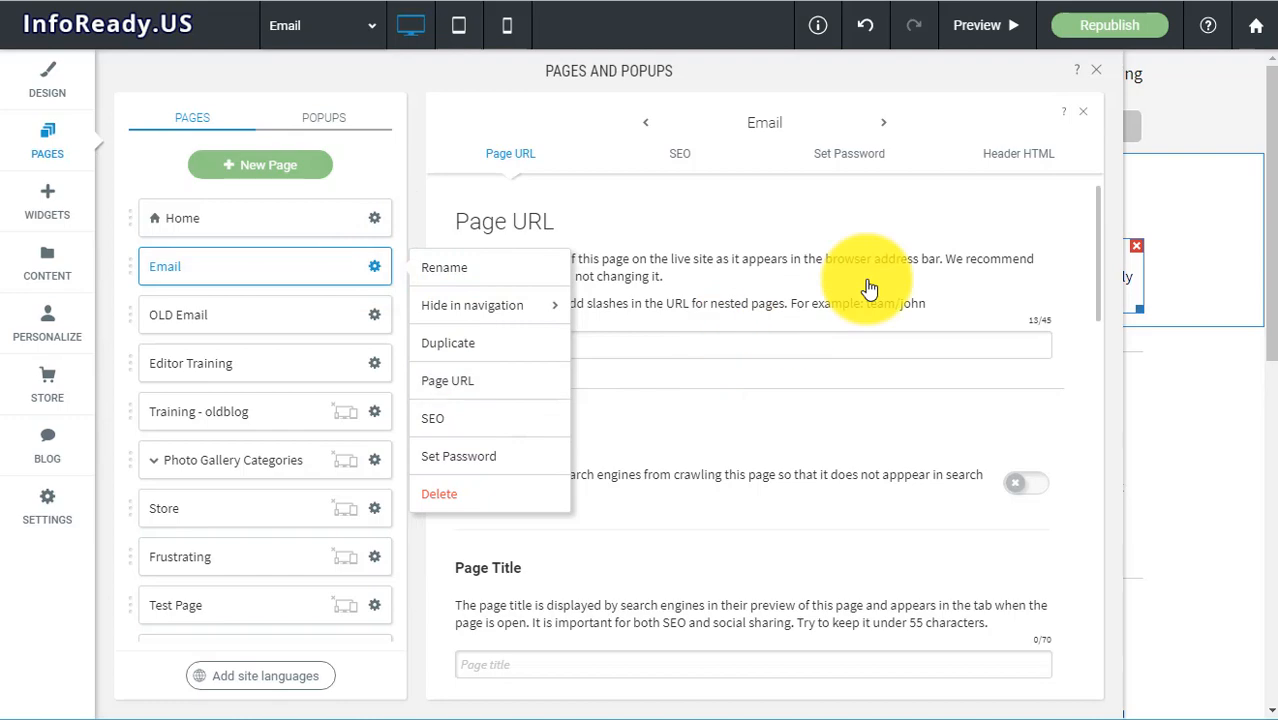
{"action": "scroll", "coordinate": [864, 288], "scroll_direction": "down", "scroll_amount": 10}
{"action": "scroll", "coordinate": [866, 290], "scroll_direction": "up", "scroll_amount": 4}
{"action": "scroll", "coordinate": [866, 290], "scroll_direction": "up", "scroll_amount": 6}
{"action": "scroll", "coordinate": [866, 288], "scroll_direction": "down", "scroll_amount": 10}
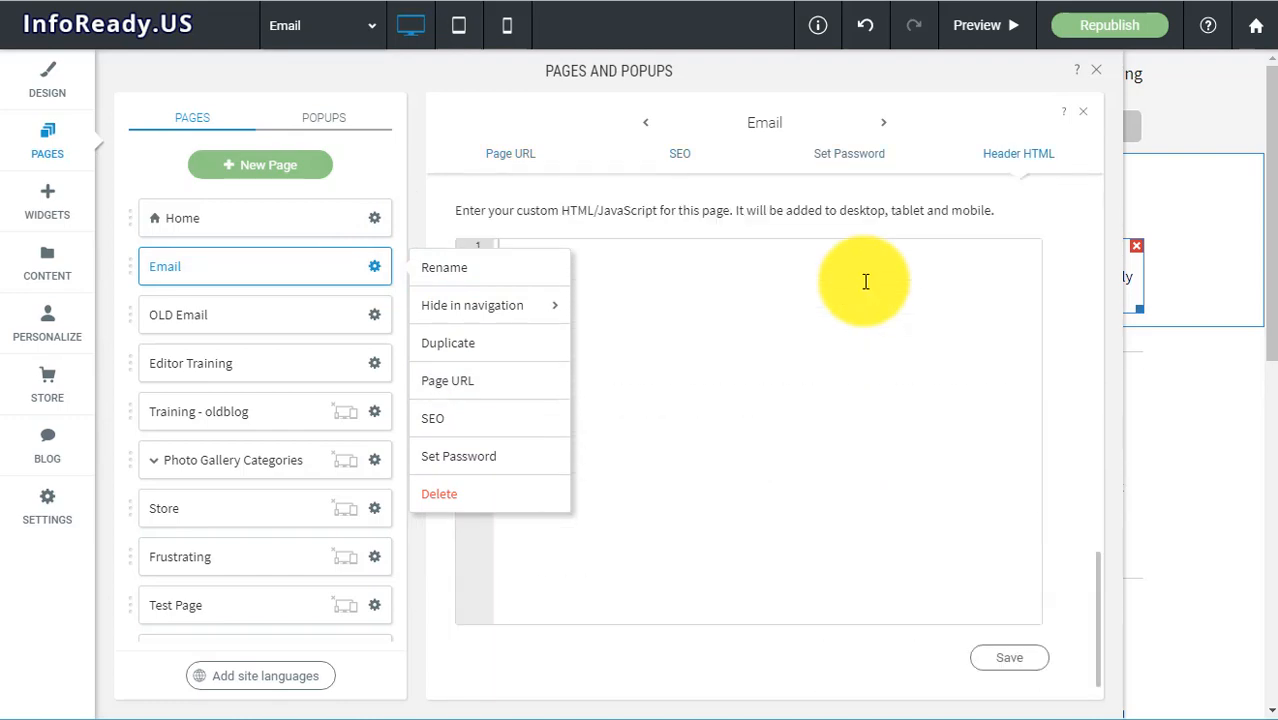
{"action": "scroll", "coordinate": [866, 285], "scroll_direction": "up", "scroll_amount": 4}
{"action": "scroll", "coordinate": [867, 290], "scroll_direction": "down", "scroll_amount": 3}
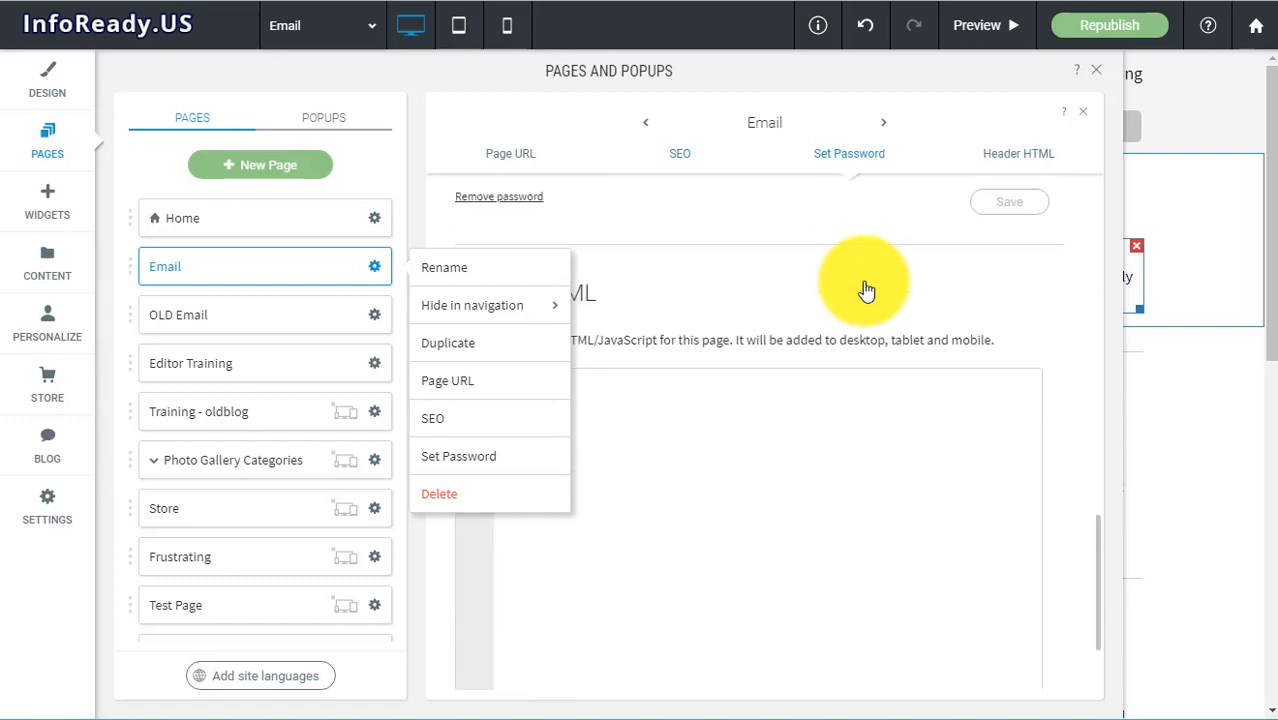
{"action": "scroll", "coordinate": [866, 290], "scroll_direction": "up", "scroll_amount": 10}
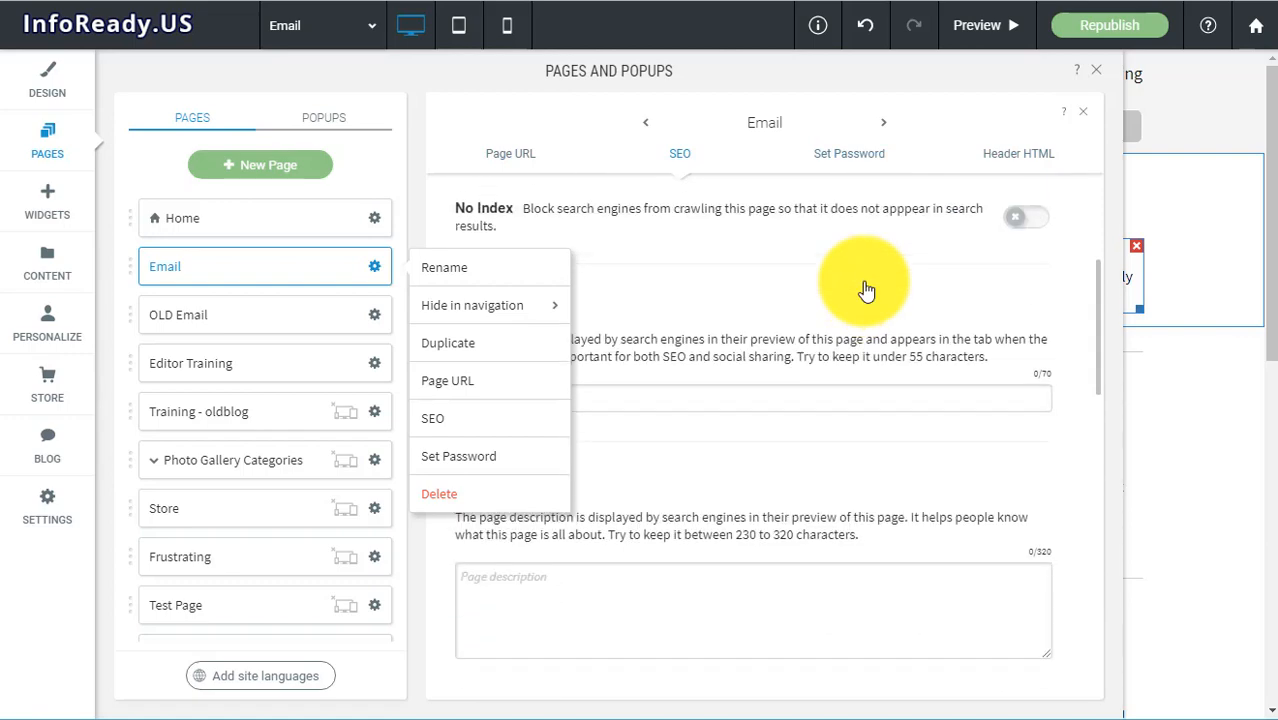
Replace the new Email page's URL with "email" in its page settings
{"action": "left_click", "coordinate": [463, 395]}
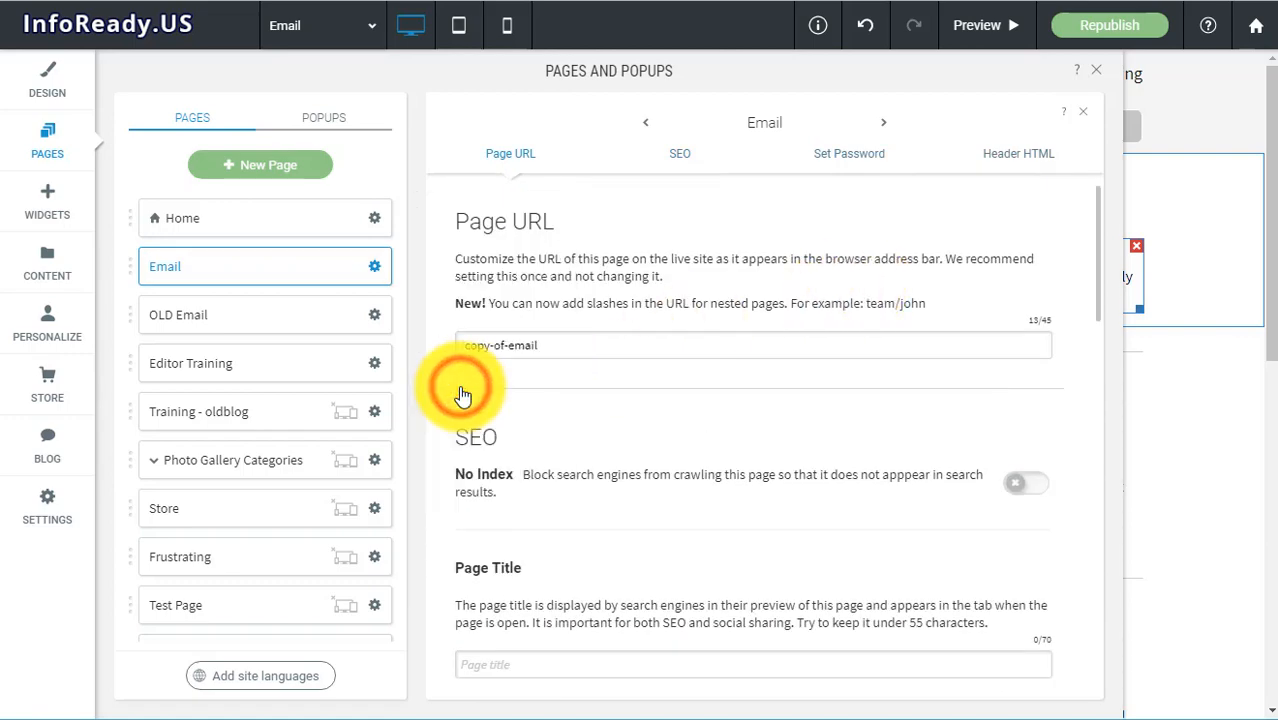
{"action": "left_click", "coordinate": [509, 346]}
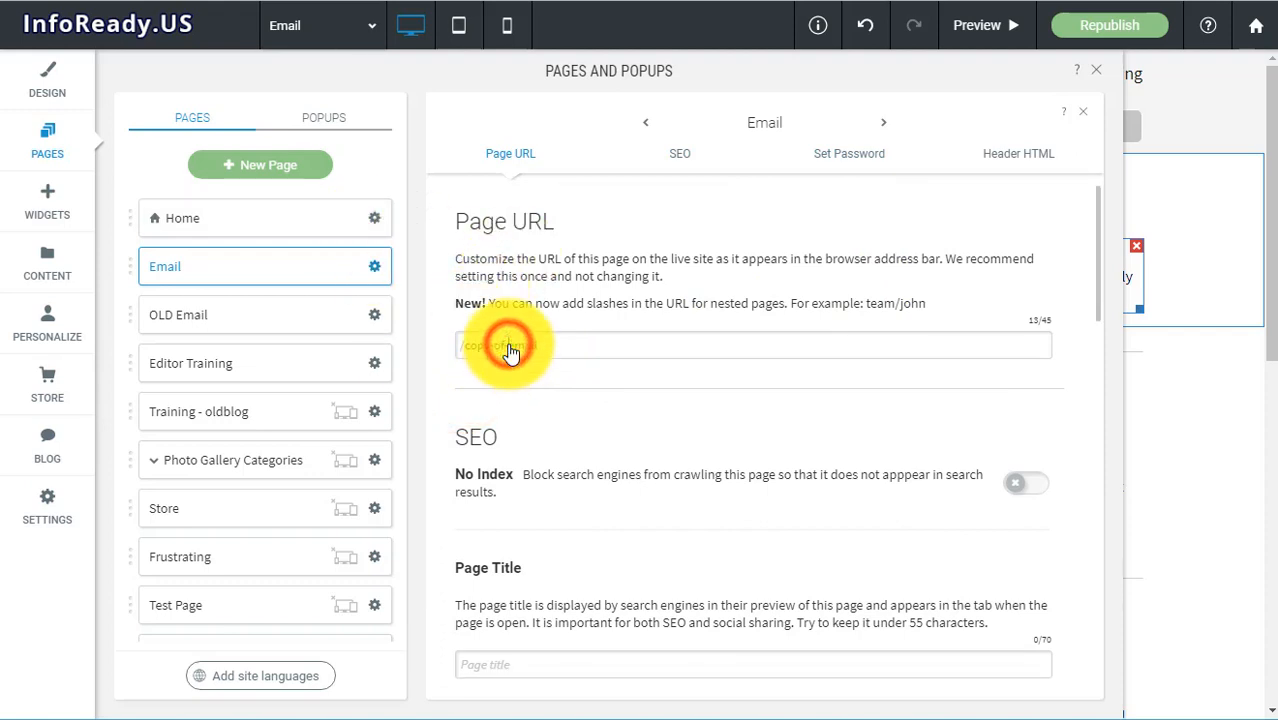
{"action": "double_click", "coordinate": [526, 343]}
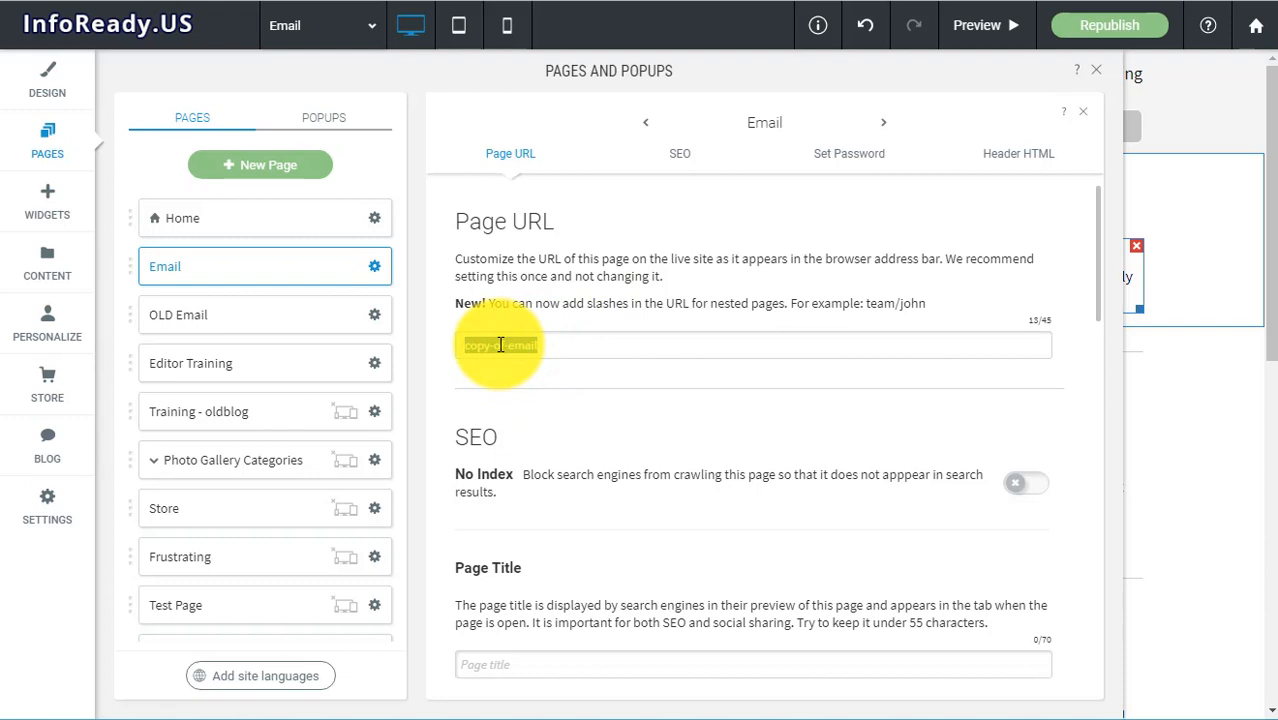
{"action": "right_click", "coordinate": [500, 345]}
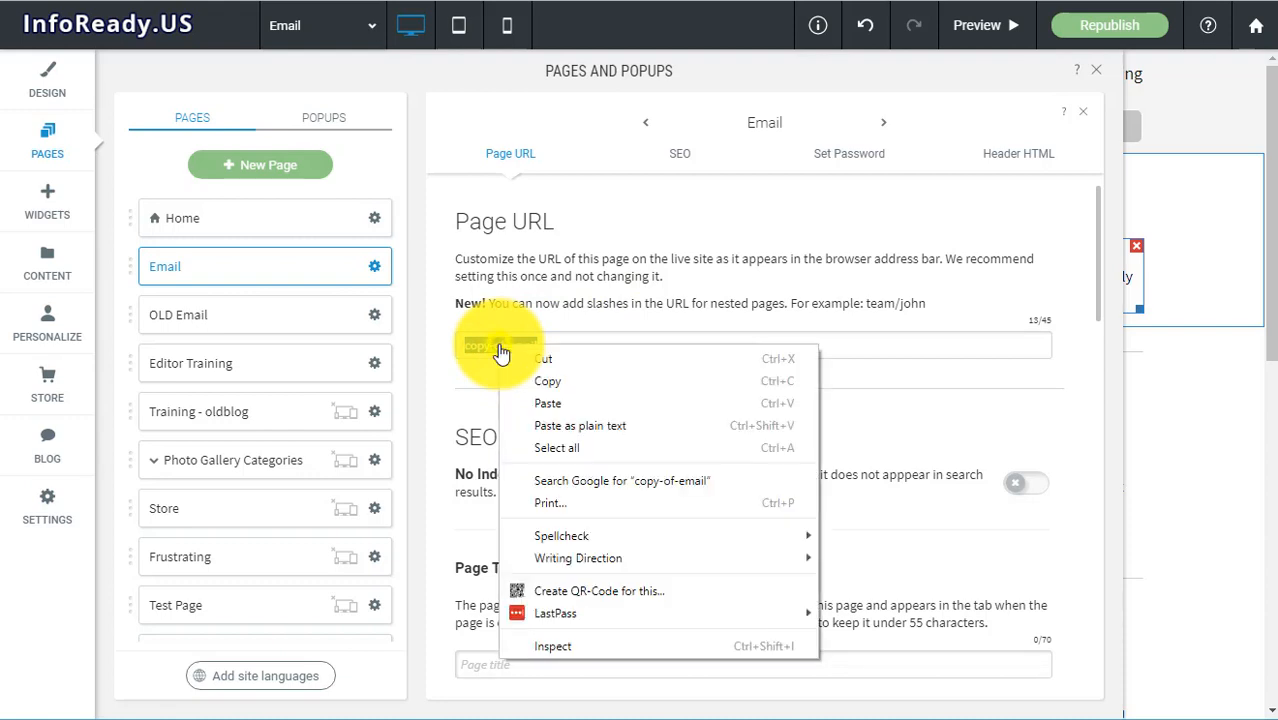
{"action": "left_click", "coordinate": [591, 403]}
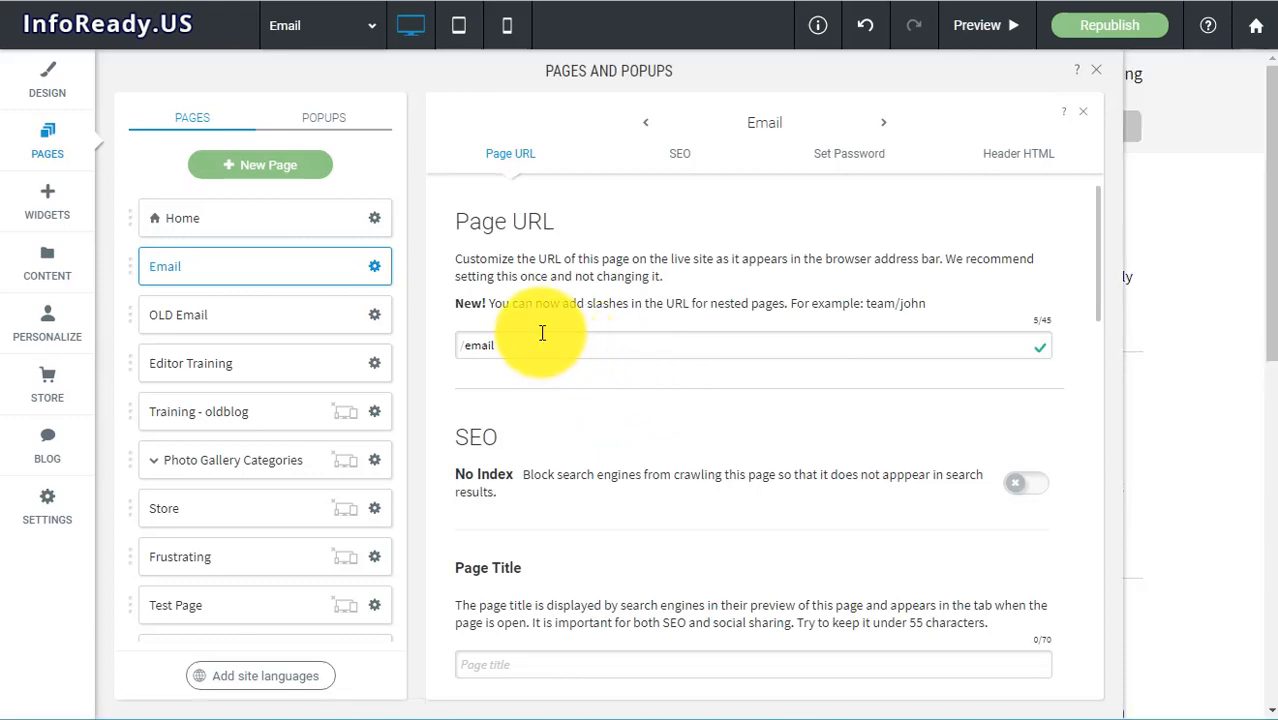
{"action": "scroll", "coordinate": [546, 332], "scroll_direction": "down", "scroll_amount": 2}
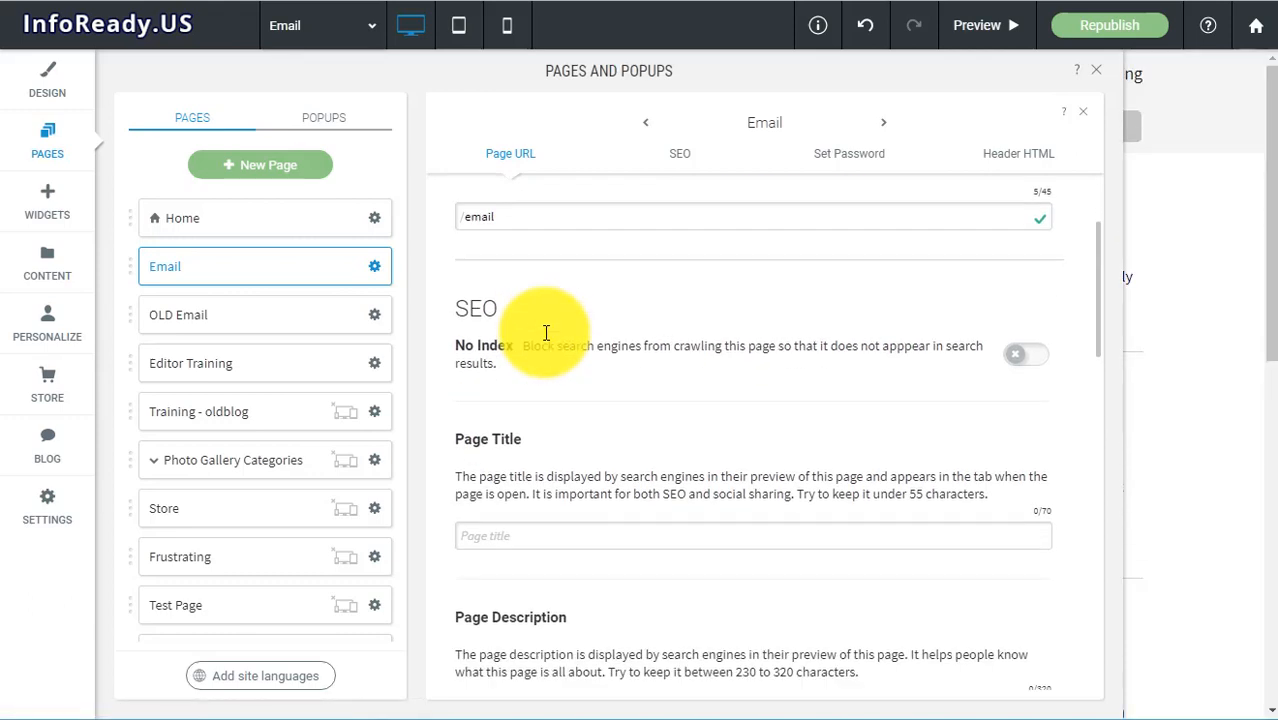
Hide the OLD Email page in navigation on all devices
{"action": "left_click", "coordinate": [340, 316]}
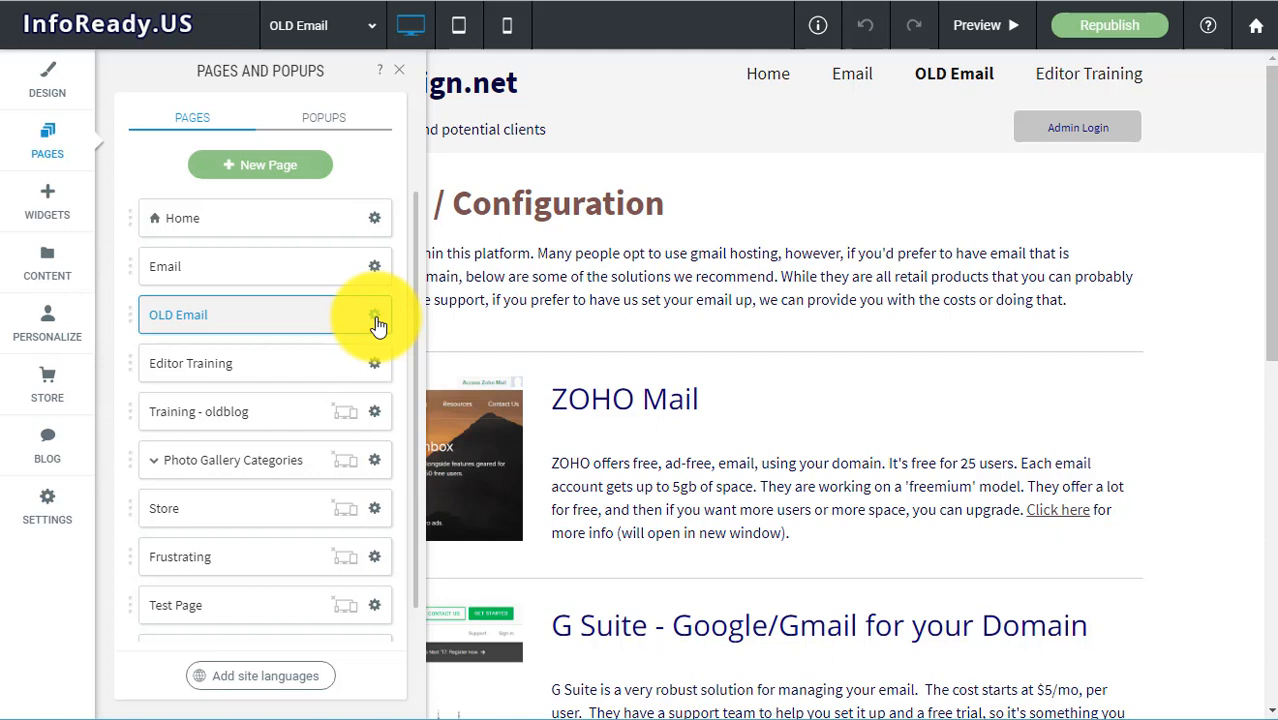
{"action": "left_click", "coordinate": [376, 320]}
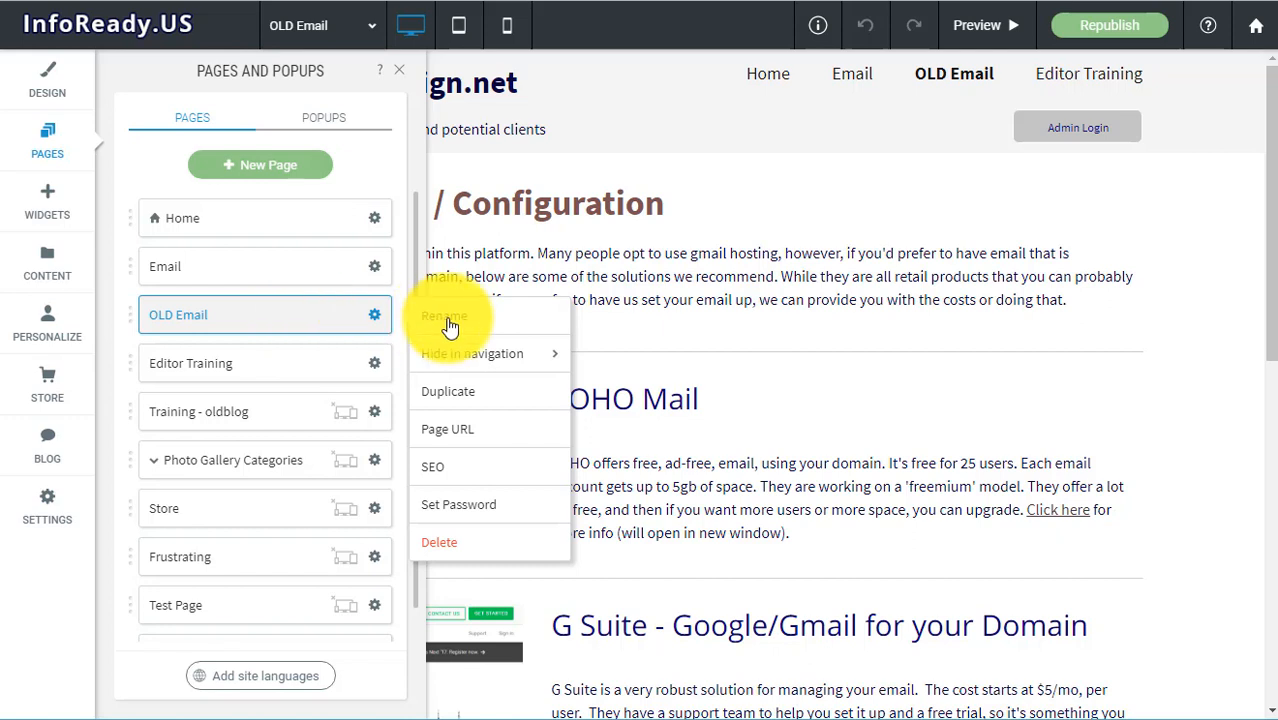
{"action": "mouse_move", "coordinate": [474, 362]}
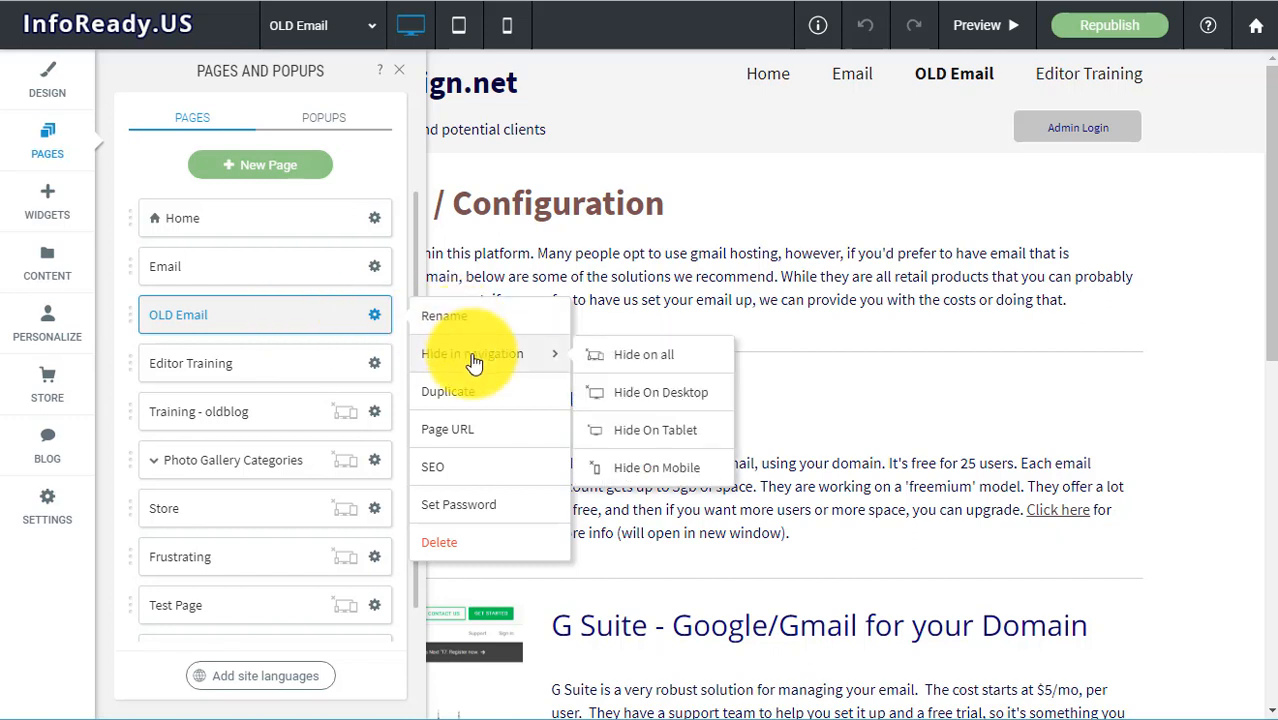
{"action": "left_click", "coordinate": [654, 357]}
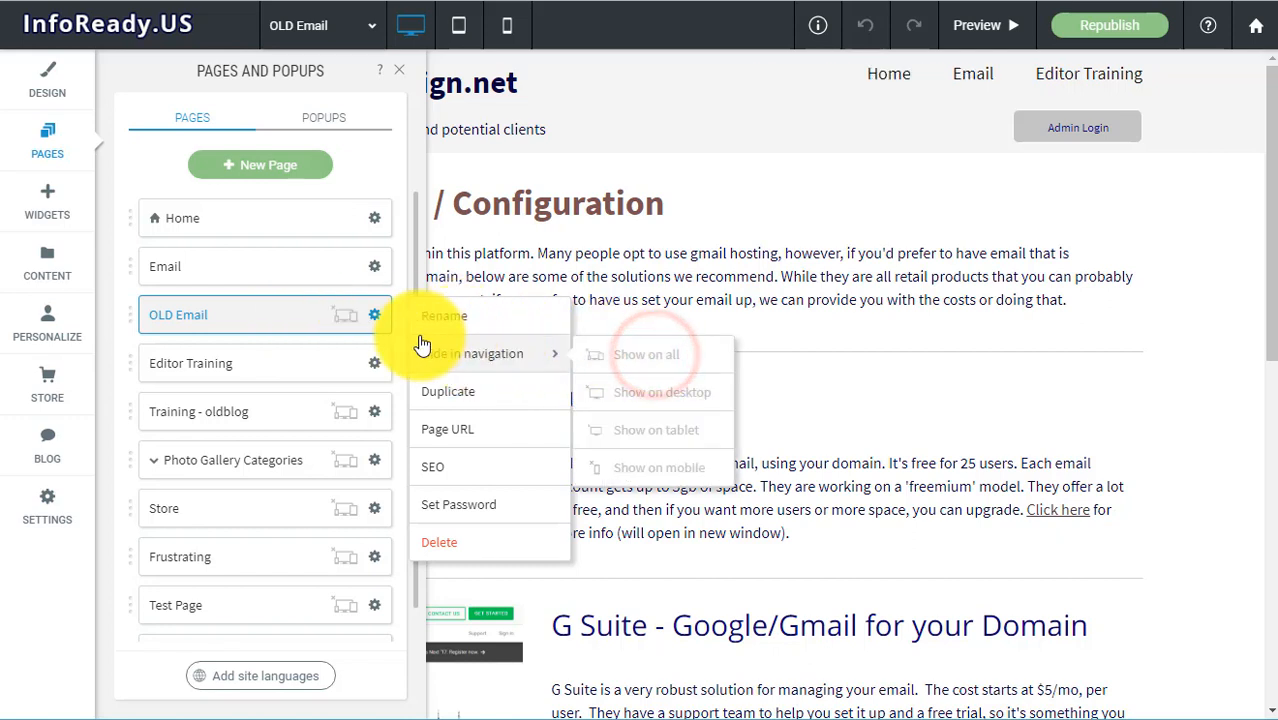
Turn on the No Index option in the OLD Email page's SEO settings and leave the settings
{"action": "left_click", "coordinate": [464, 463]}
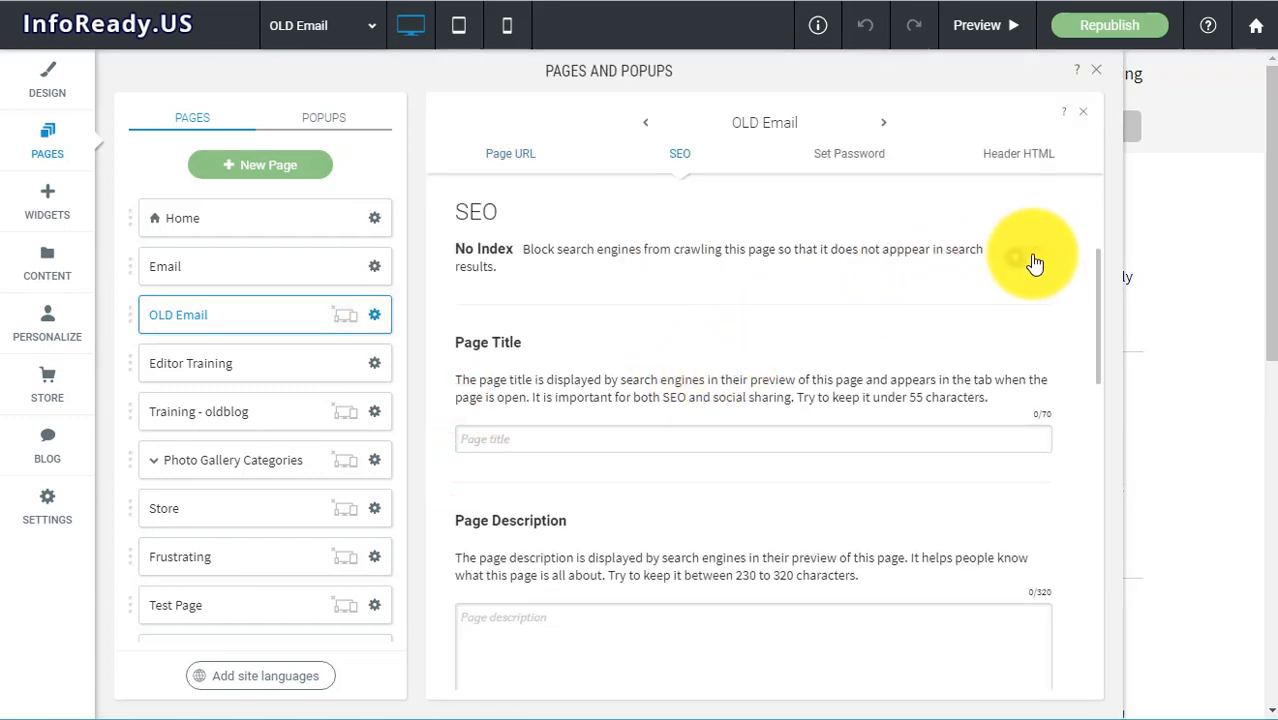
{"action": "left_click", "coordinate": [1034, 260]}
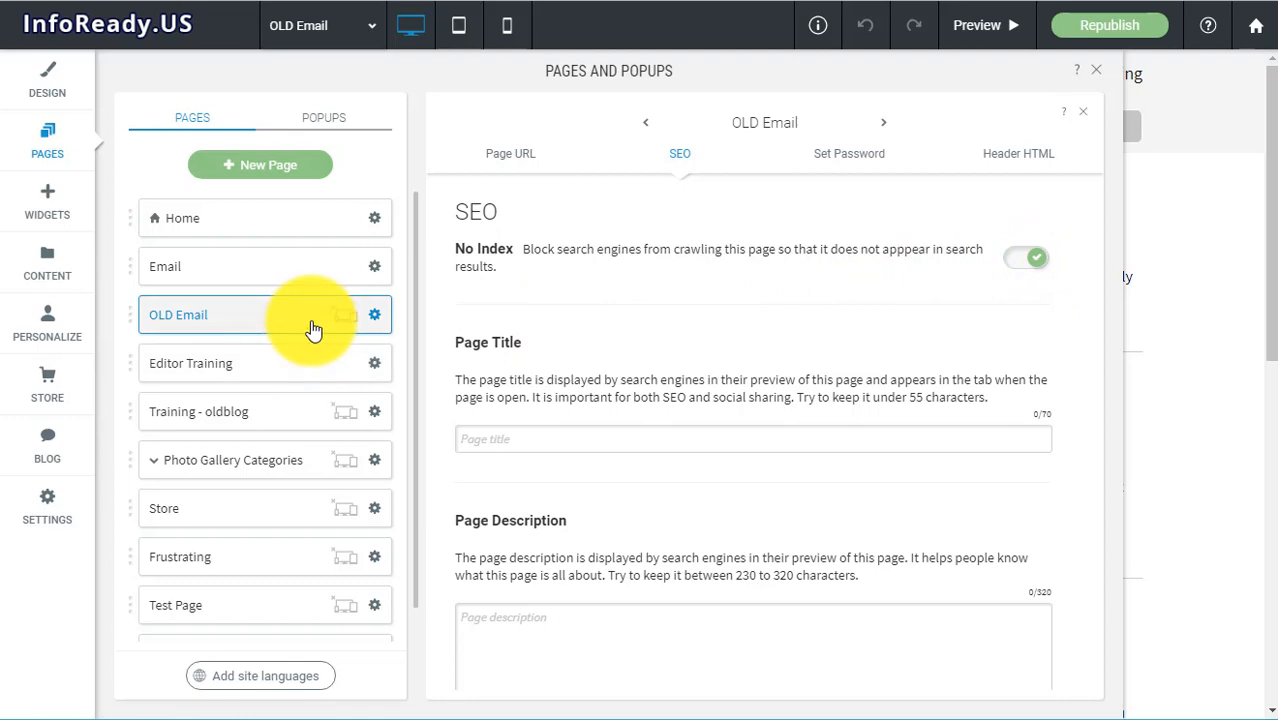
{"action": "left_click", "coordinate": [312, 325]}
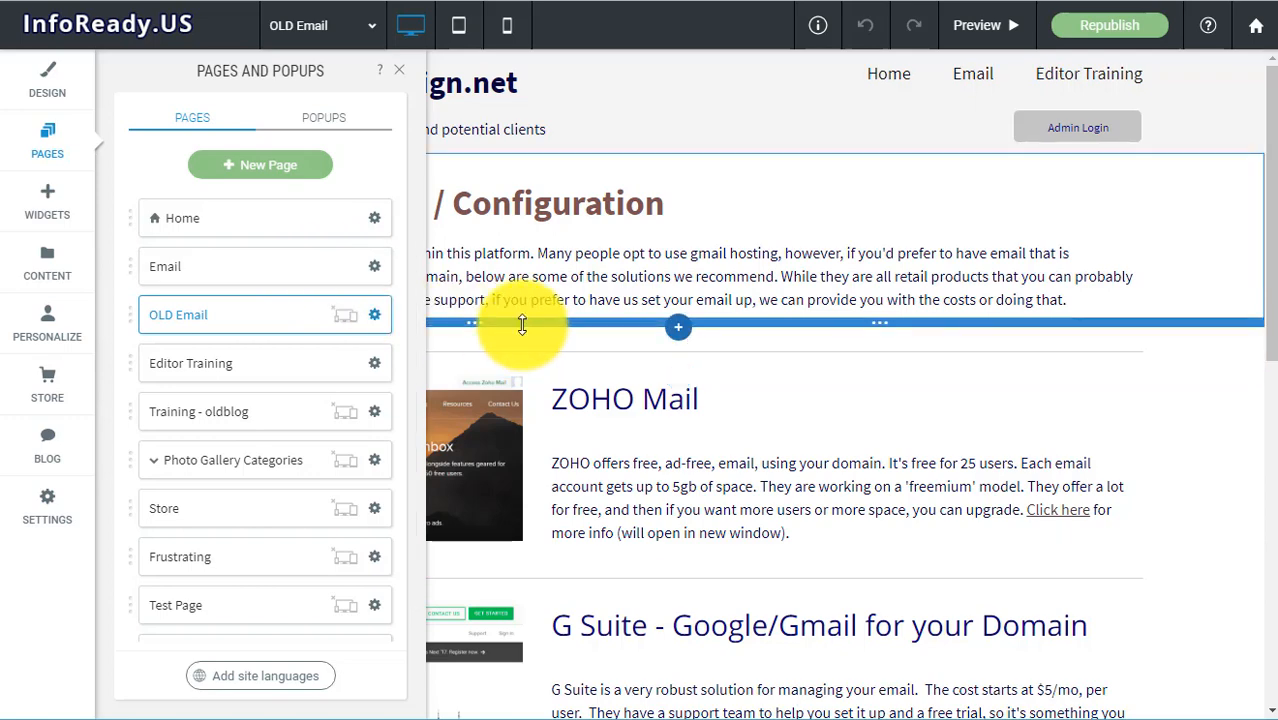
Close the page list and look over the OLD Email page's heading, ZOHO Mail, G Suite and Office 365 sections
{"action": "scroll", "coordinate": [522, 305], "scroll_direction": "down", "scroll_amount": 3}
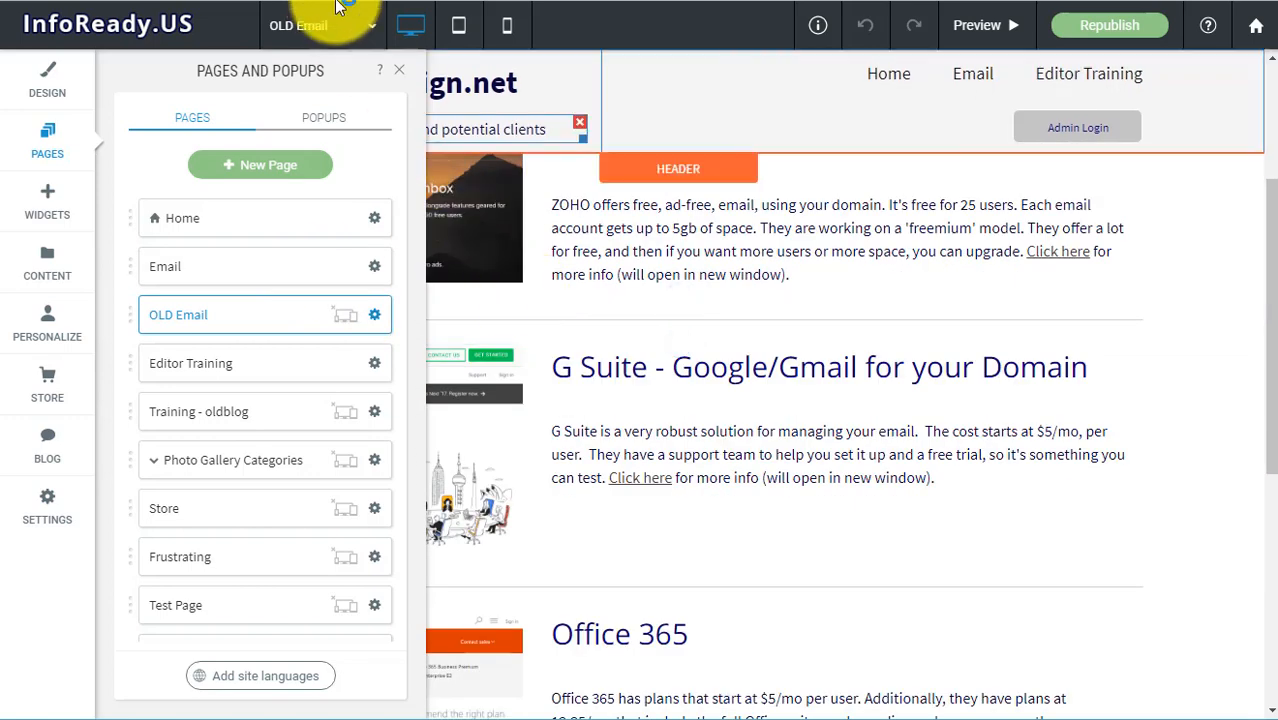
{"action": "left_click", "coordinate": [404, 80]}
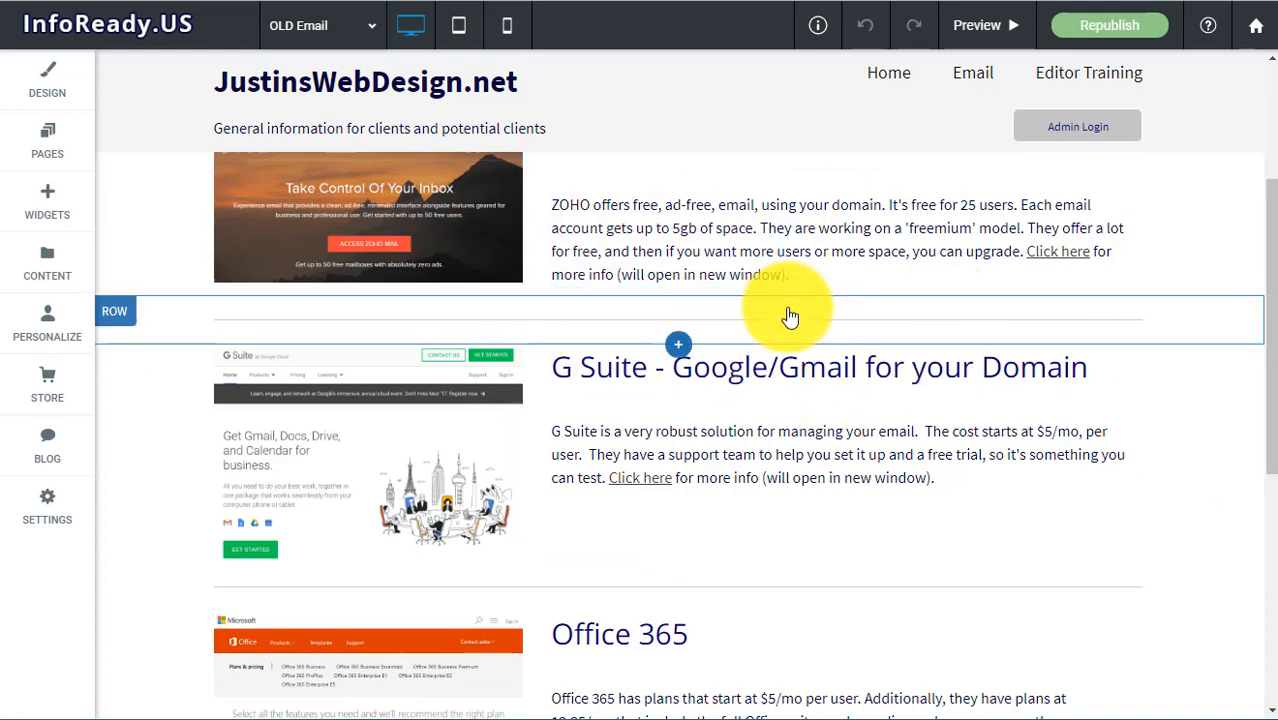
{"action": "scroll", "coordinate": [805, 310], "scroll_direction": "up", "scroll_amount": 3}
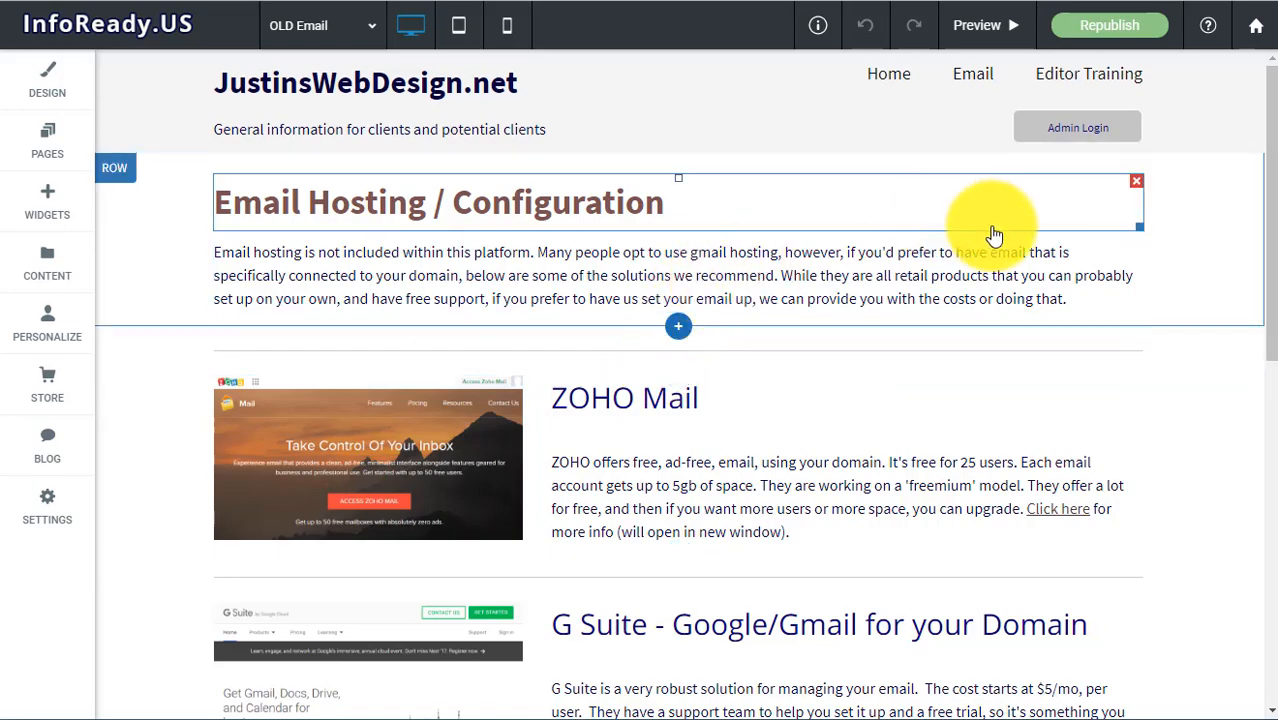
{"action": "scroll", "coordinate": [994, 235], "scroll_direction": "down", "scroll_amount": 8}
{"action": "scroll", "coordinate": [997, 238], "scroll_direction": "up", "scroll_amount": 9}
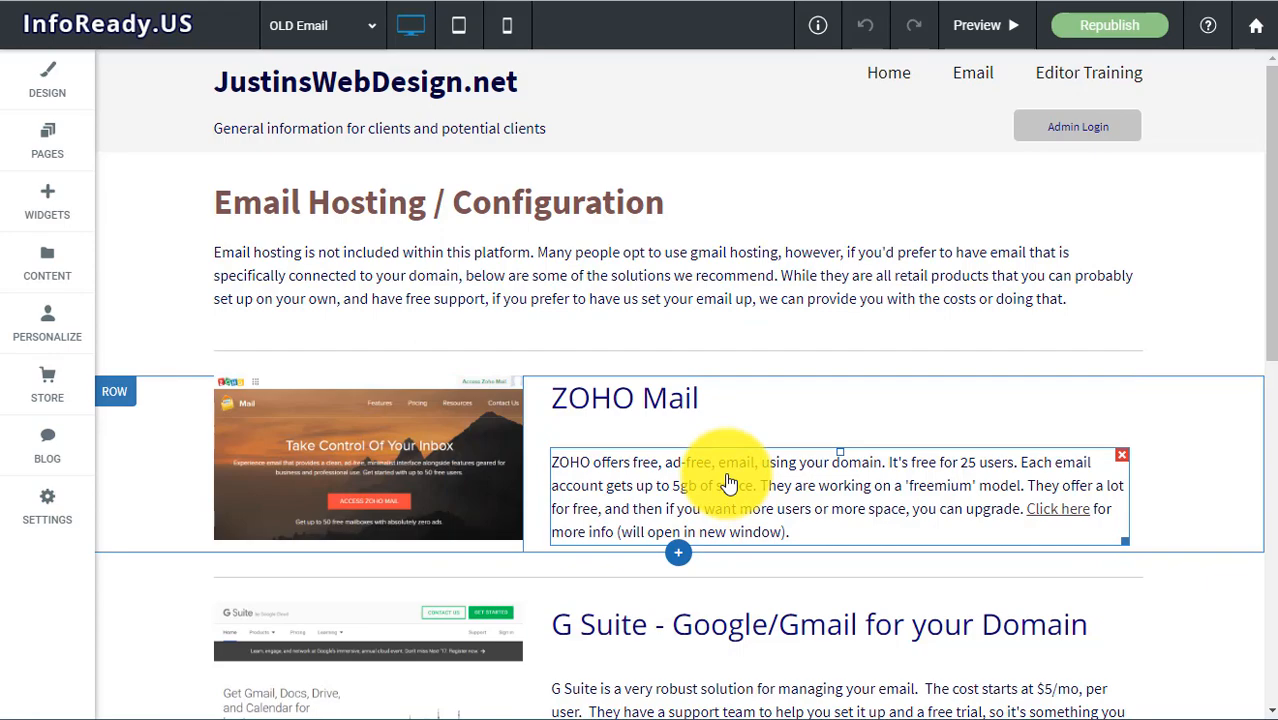
{"action": "scroll", "coordinate": [305, 410], "scroll_direction": "down", "scroll_amount": 3}
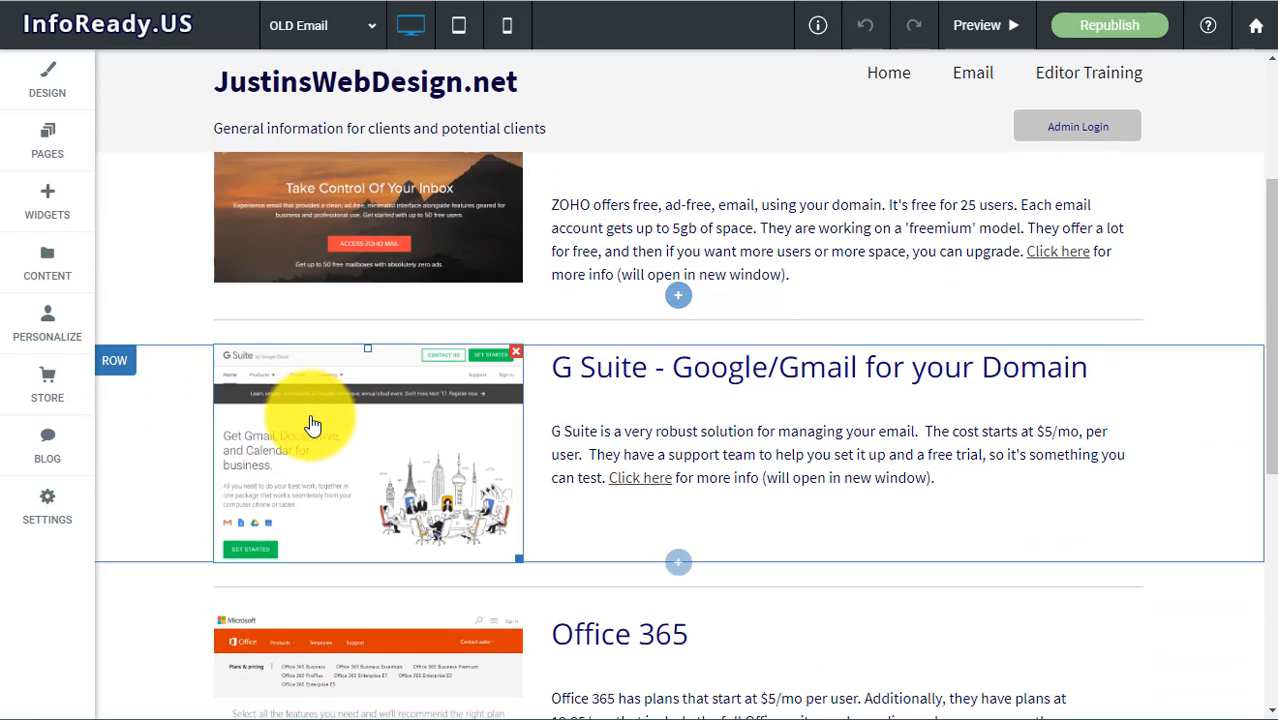
{"action": "scroll", "coordinate": [335, 444], "scroll_direction": "up", "scroll_amount": 3}
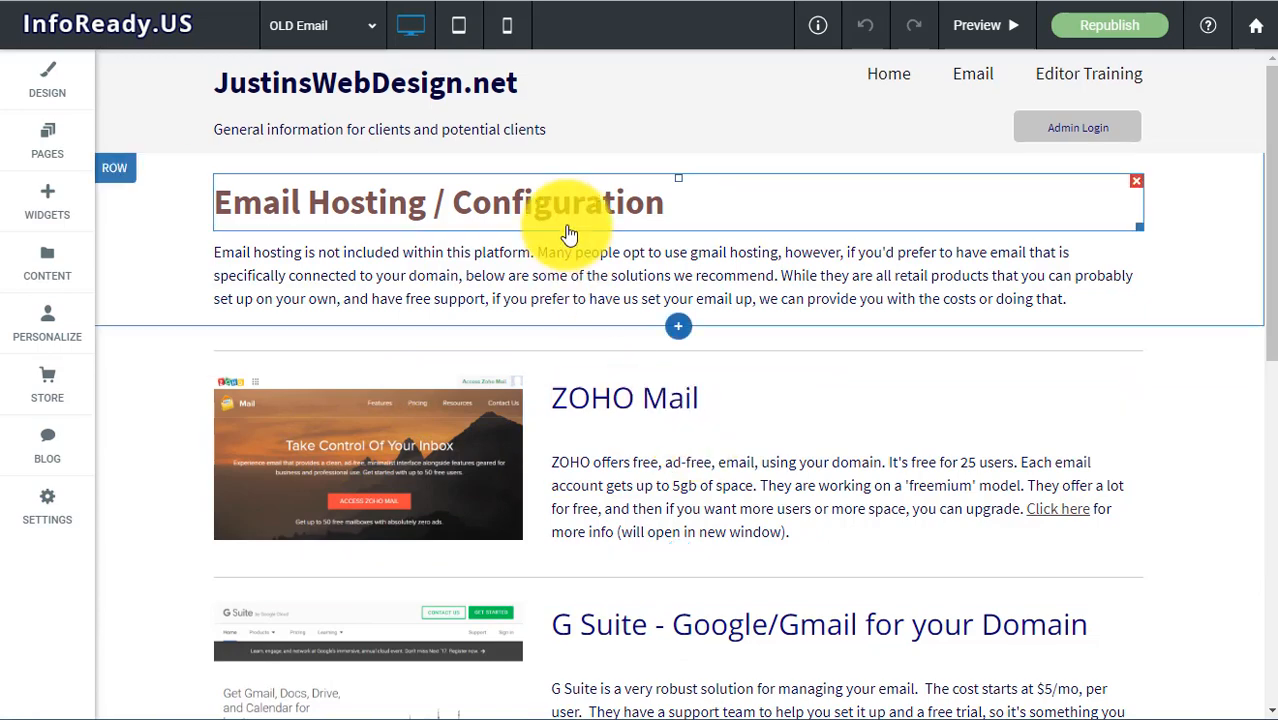
Copy the G Suite row on the OLD Email page and paste the duplicate directly below it
{"action": "scroll", "coordinate": [560, 350], "scroll_direction": "down", "scroll_amount": 5}
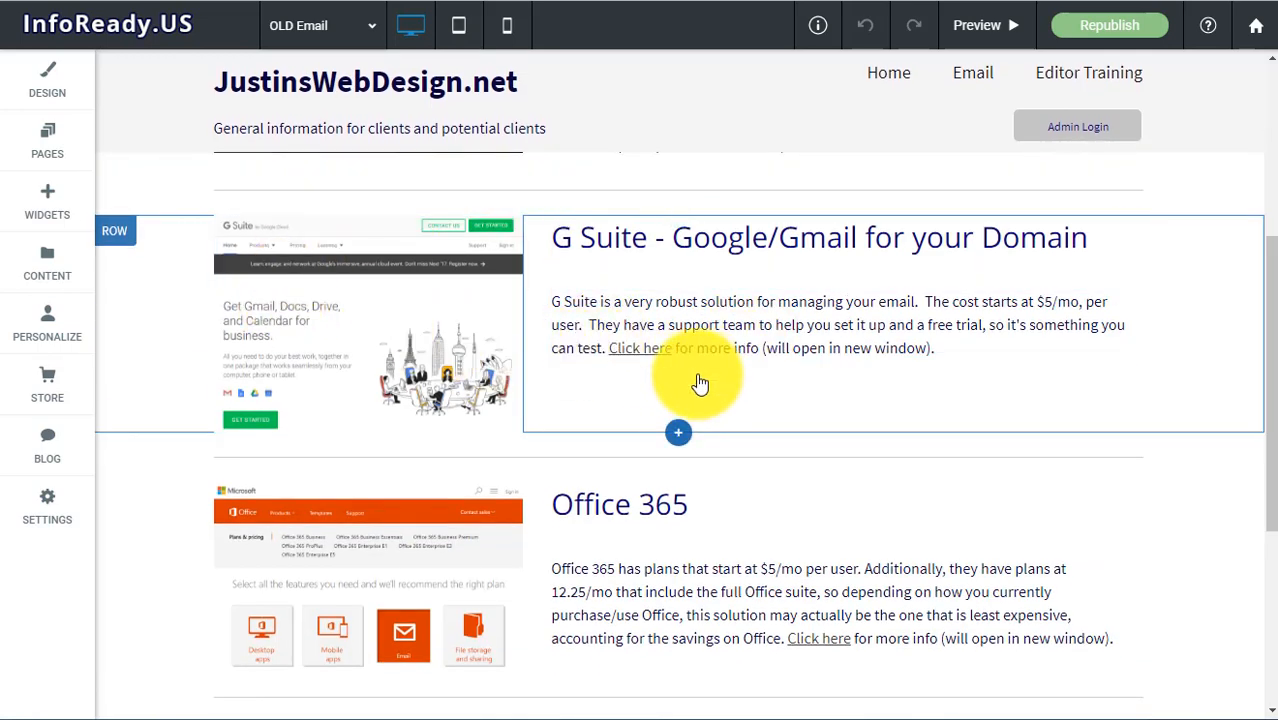
{"action": "left_click", "coordinate": [118, 233]}
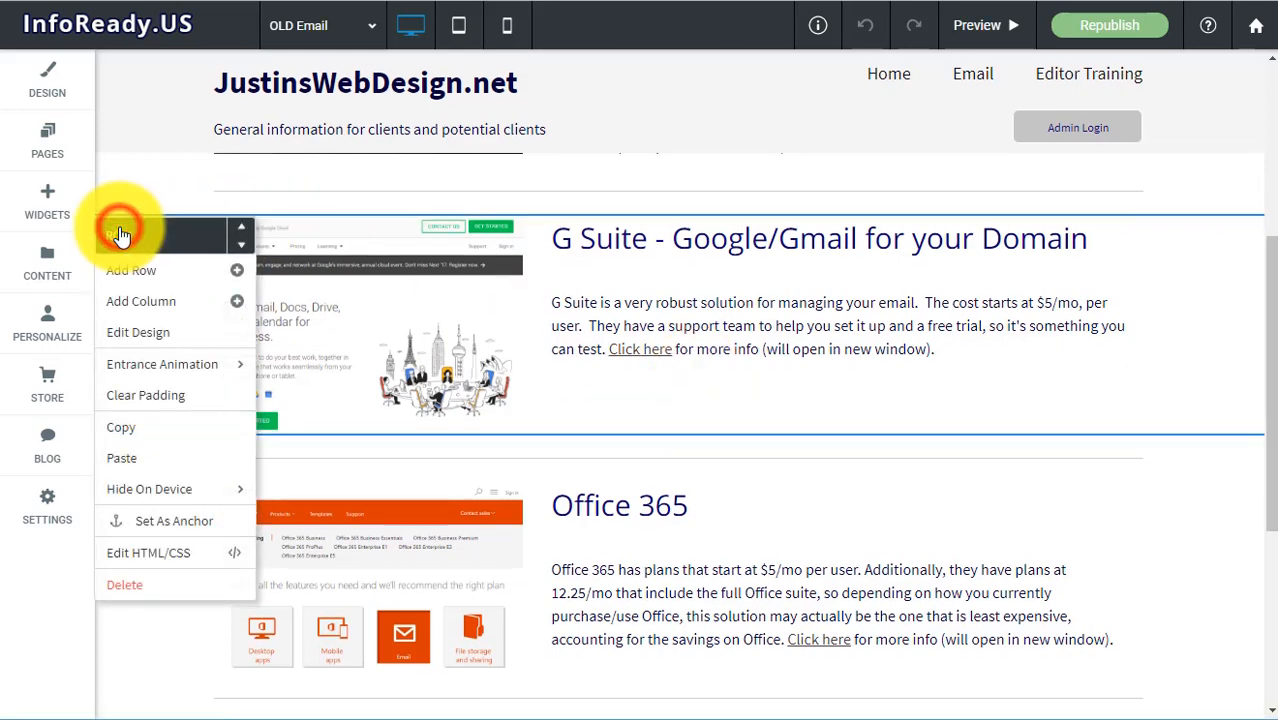
{"action": "left_click", "coordinate": [144, 430]}
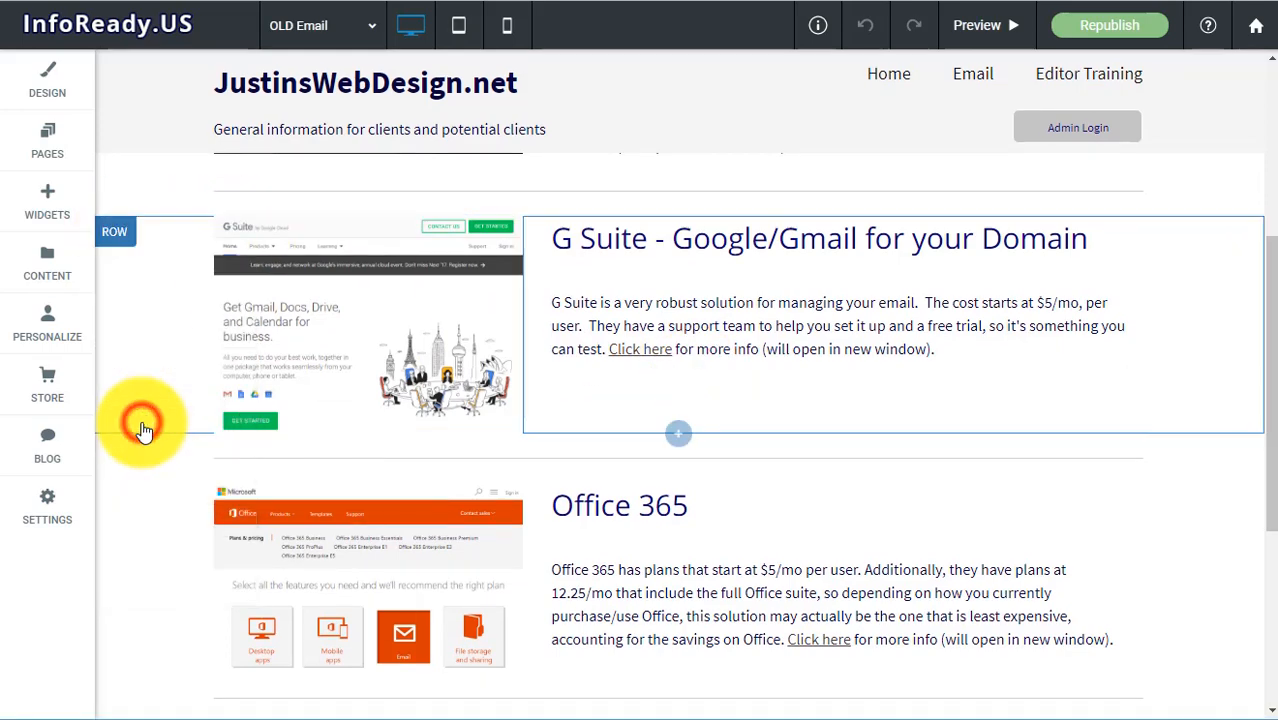
{"action": "left_click", "coordinate": [118, 234]}
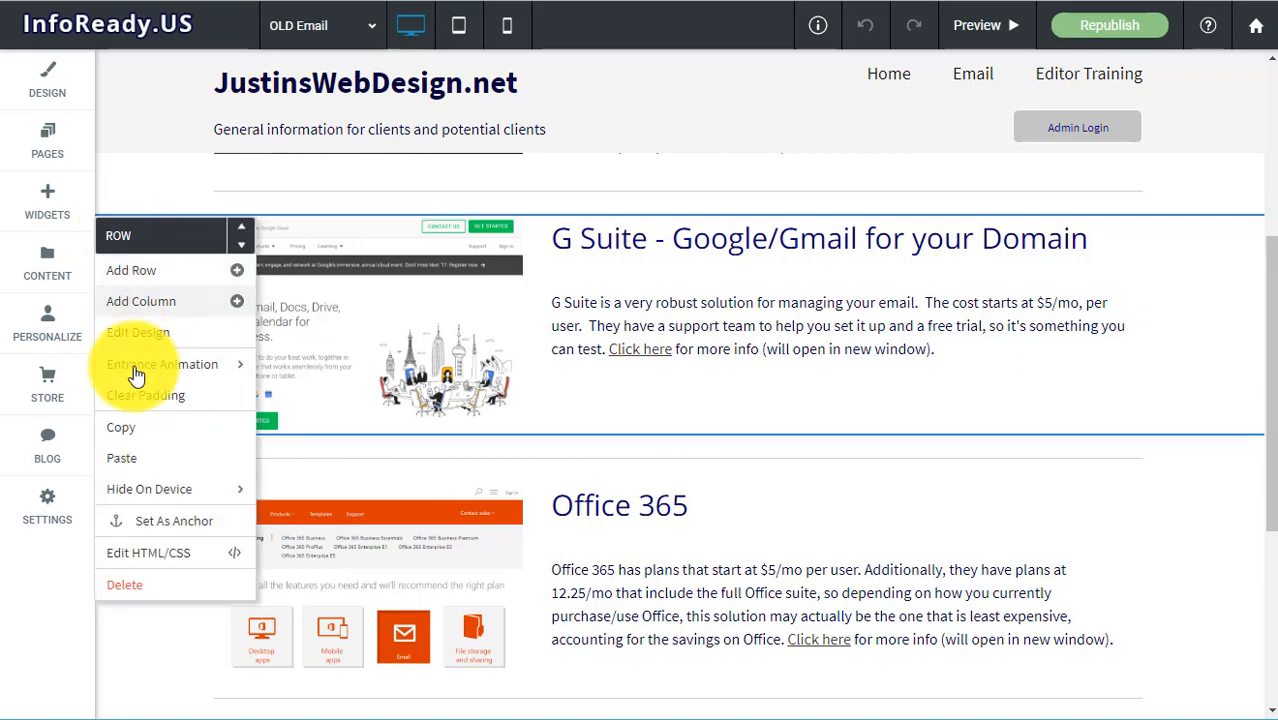
{"action": "left_click", "coordinate": [124, 457]}
{"action": "scroll", "coordinate": [599, 300], "scroll_direction": "down", "scroll_amount": 3}
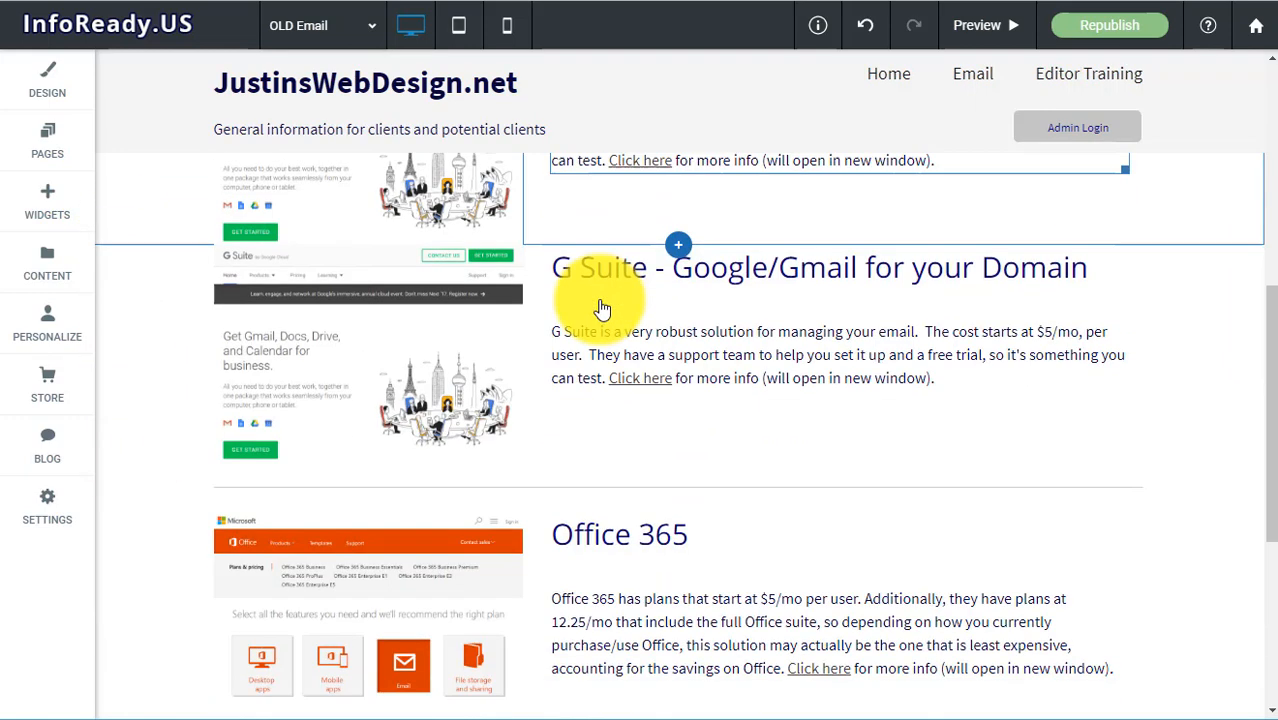
{"action": "scroll", "coordinate": [585, 400], "scroll_direction": "up", "scroll_amount": 3}
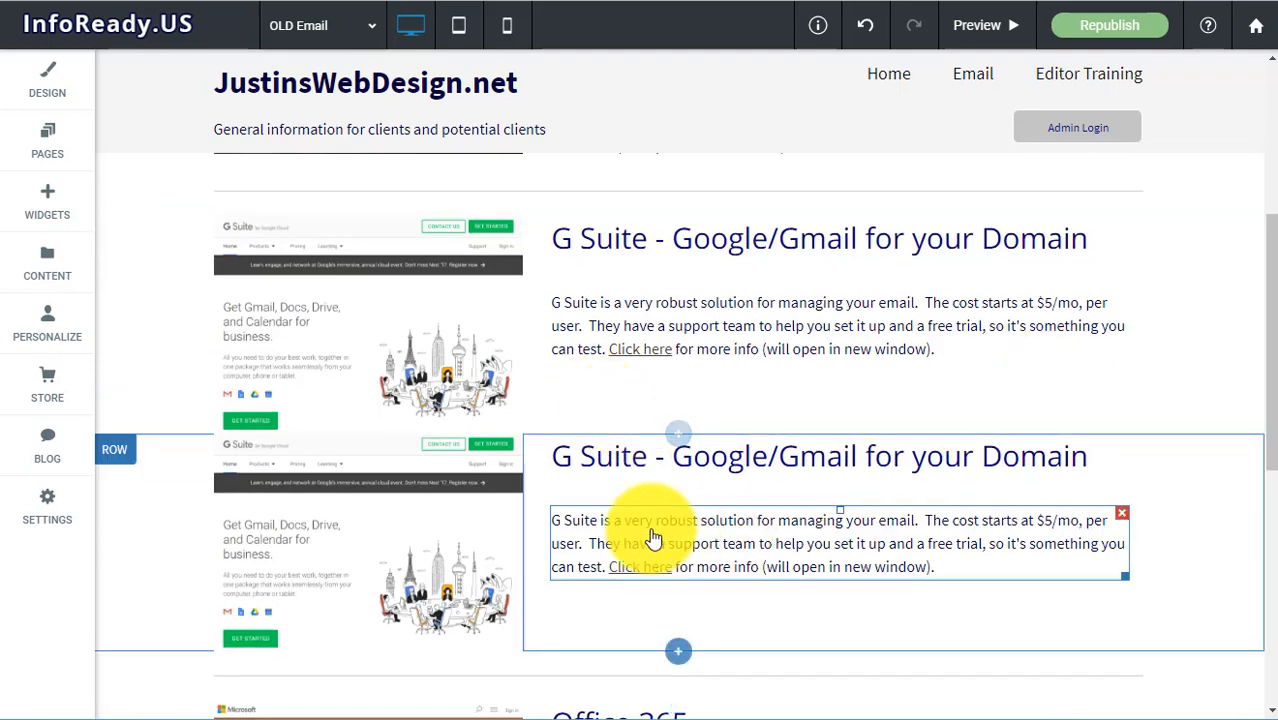
Delete the upper of the two G Suite rows, keeping the pasted copy
{"action": "left_click", "coordinate": [748, 546]}
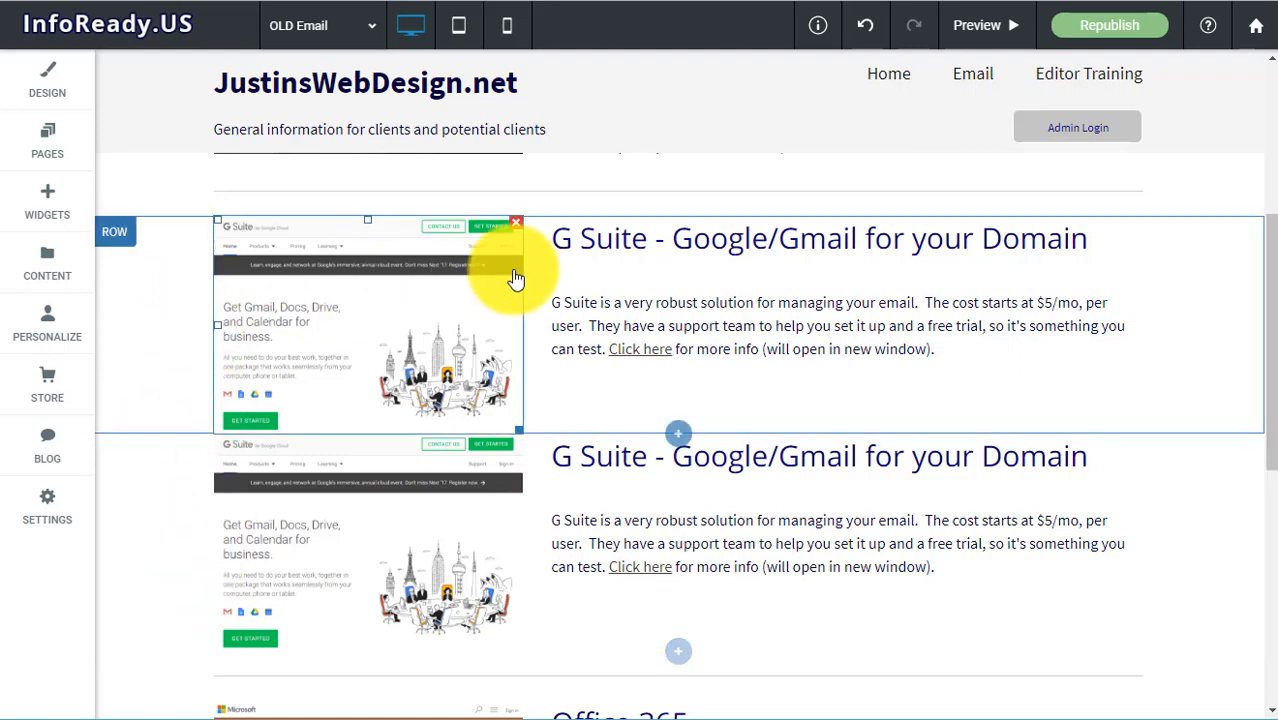
{"action": "scroll", "coordinate": [657, 357], "scroll_direction": "down", "scroll_amount": 1}
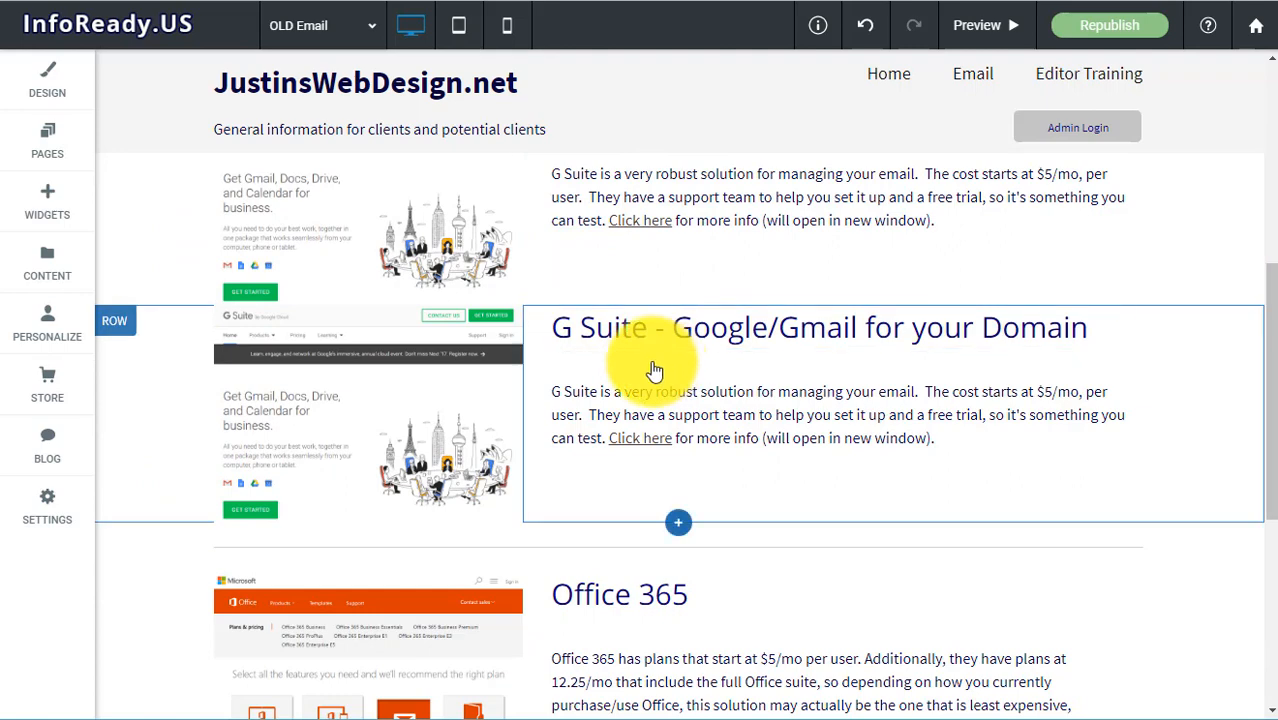
{"action": "scroll", "coordinate": [657, 357], "scroll_direction": "up", "scroll_amount": 1}
{"action": "left_click", "coordinate": [657, 352]}
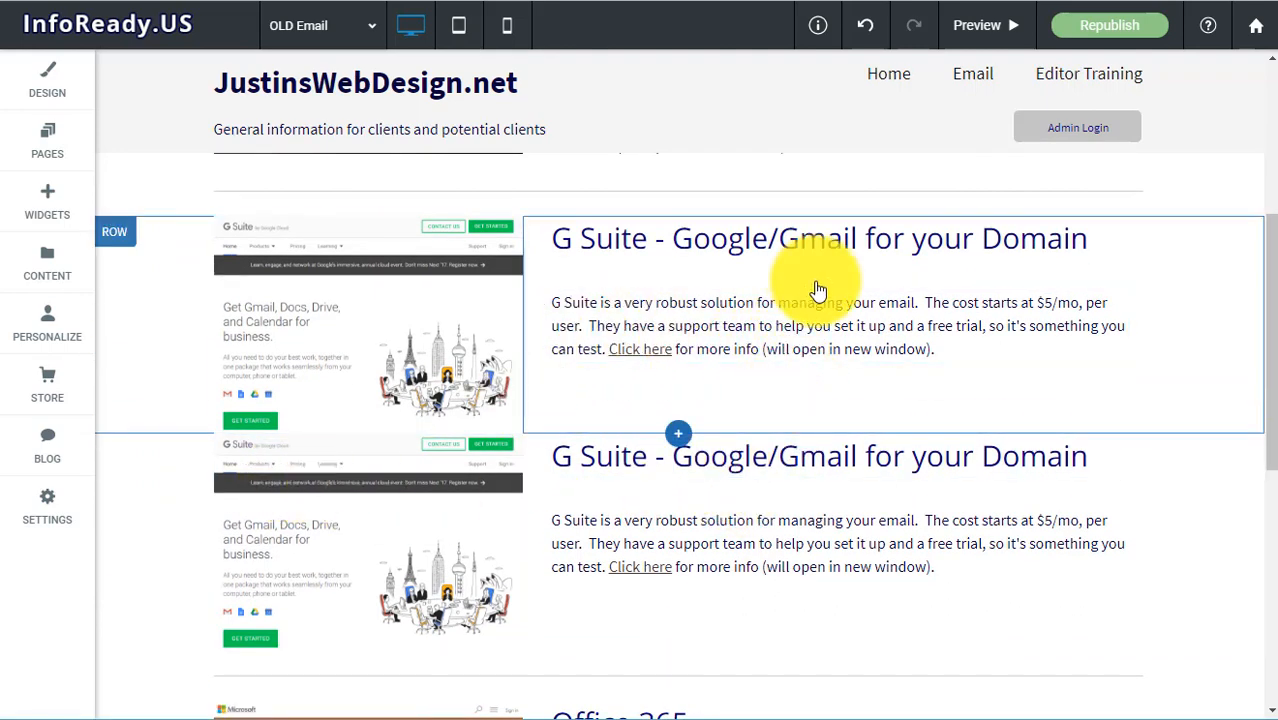
{"action": "left_click", "coordinate": [118, 236]}
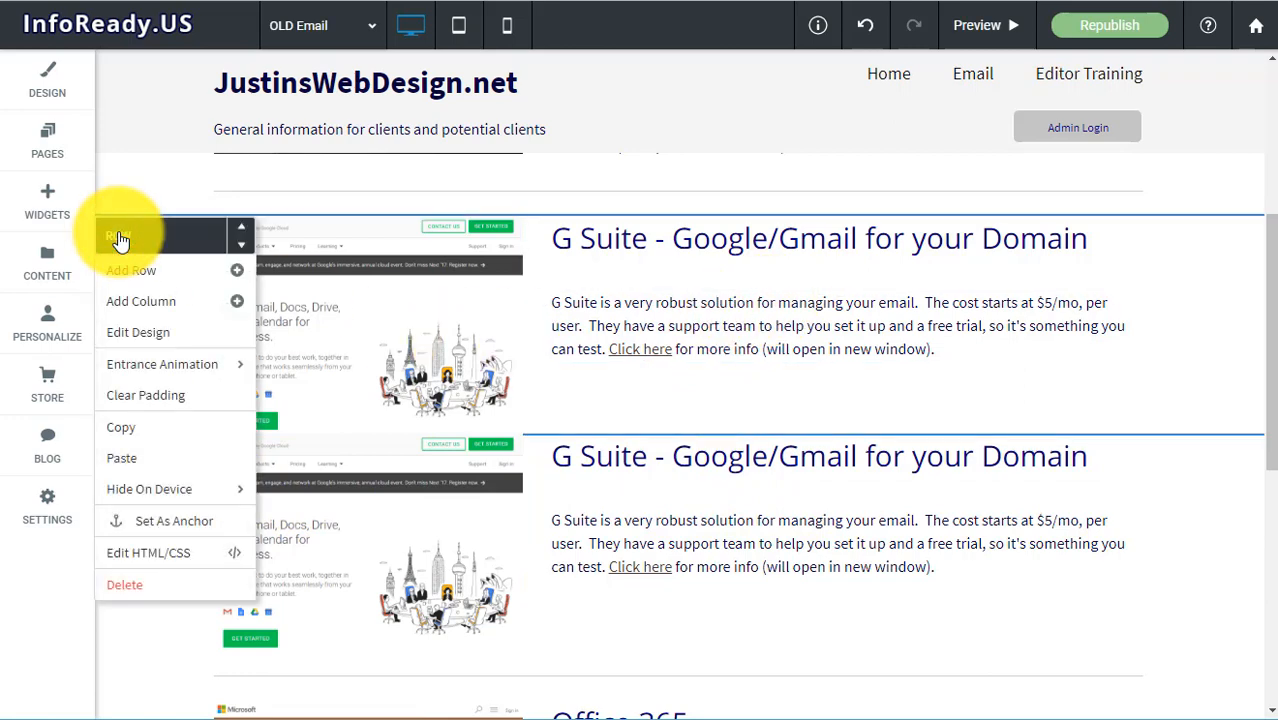
{"action": "left_click", "coordinate": [127, 592]}
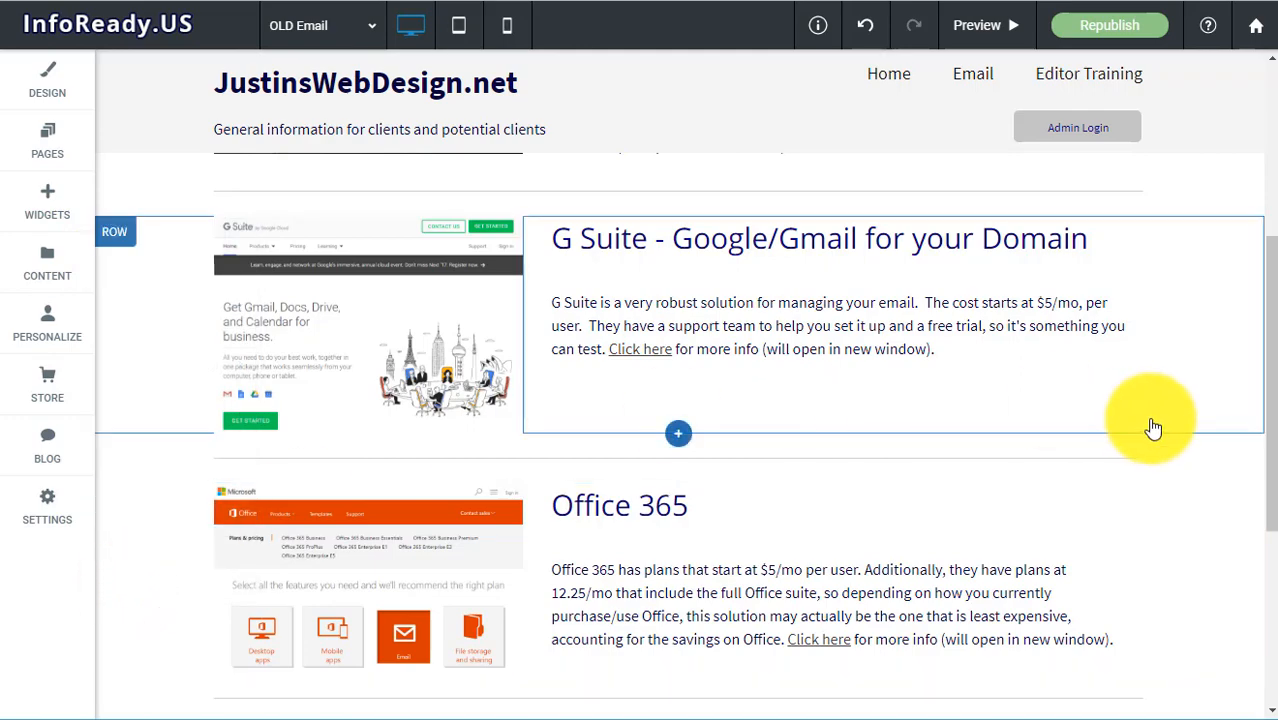
{"action": "scroll", "coordinate": [1153, 428], "scroll_direction": "down", "scroll_amount": 3}
{"action": "scroll", "coordinate": [1153, 428], "scroll_direction": "up", "scroll_amount": 5}
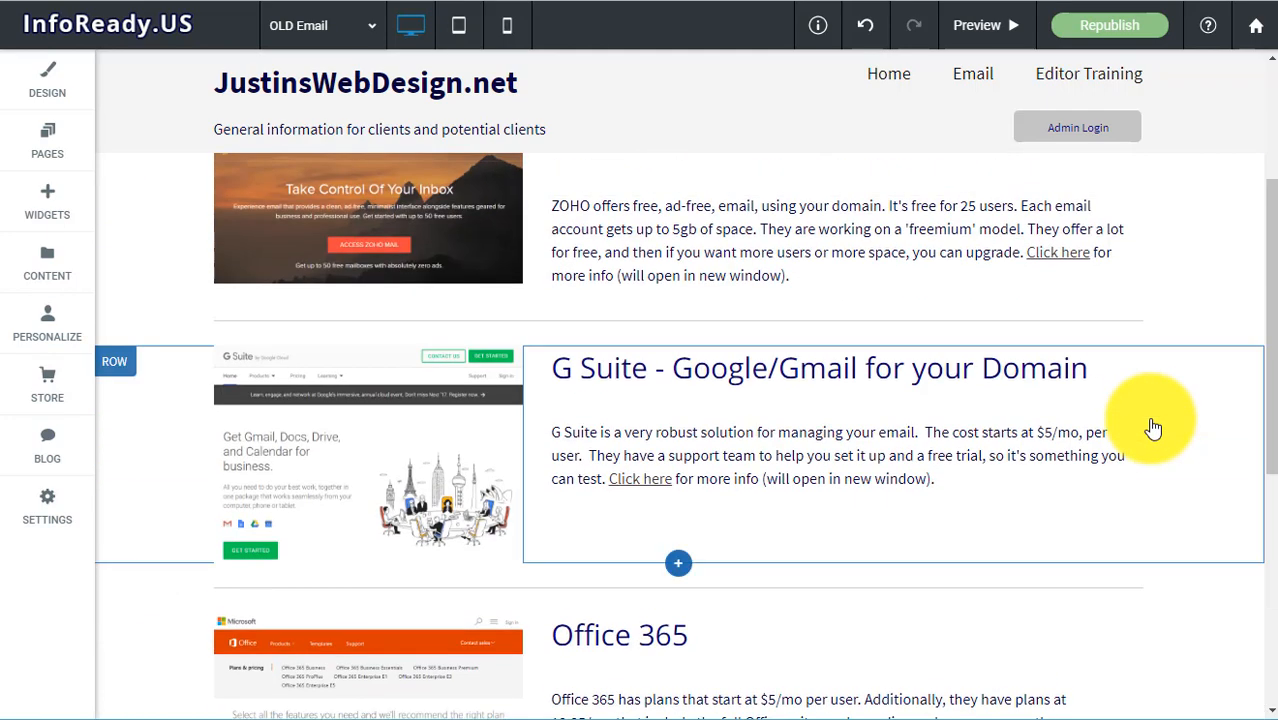
{"action": "scroll", "coordinate": [1153, 428], "scroll_direction": "down", "scroll_amount": 1}
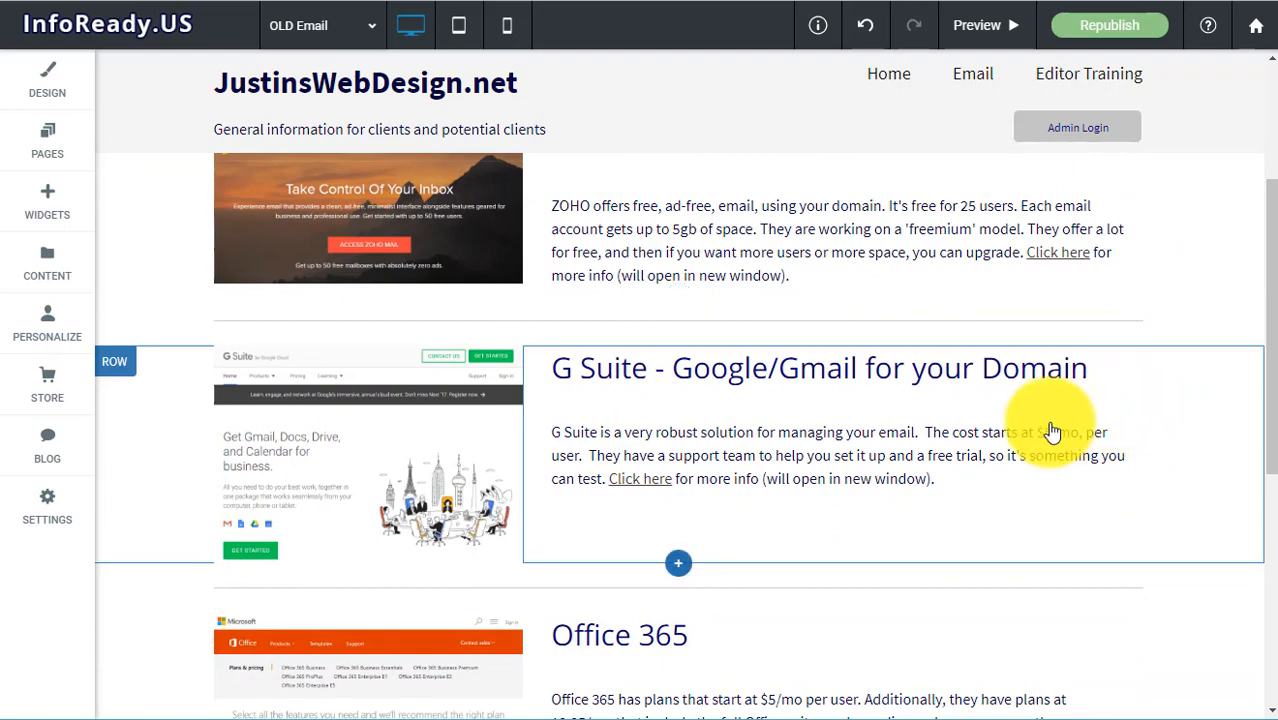
{"action": "left_click", "coordinate": [913, 372]}
{"action": "left_click", "coordinate": [114, 366]}
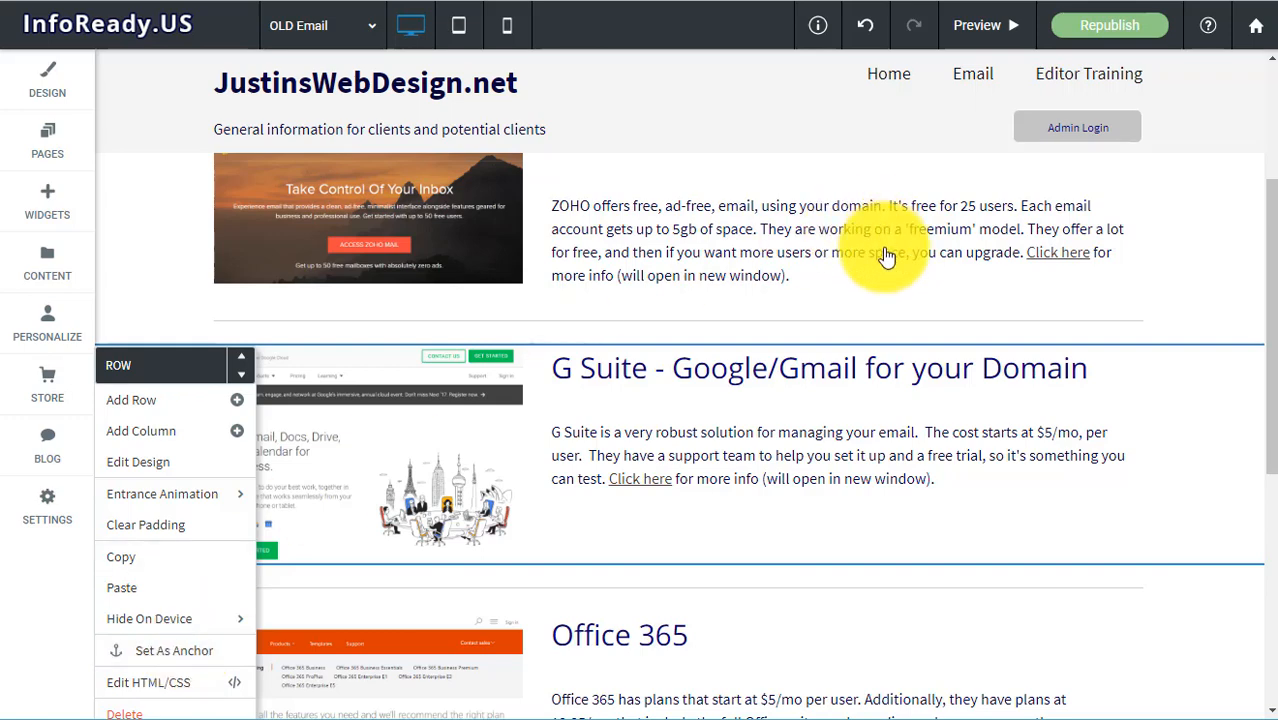
{"action": "scroll", "coordinate": [888, 265], "scroll_direction": "down", "scroll_amount": 2}
{"action": "scroll", "coordinate": [892, 273], "scroll_direction": "up", "scroll_amount": 1}
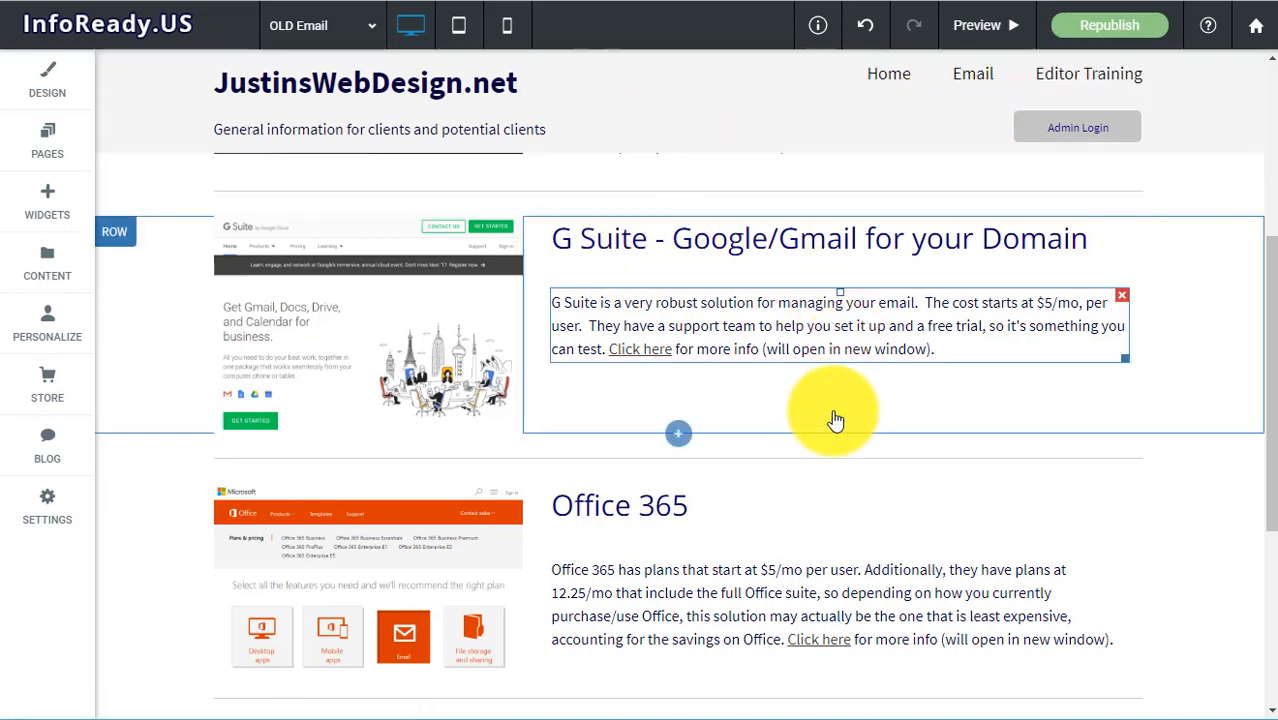
Set the G Suite row as an anchor point named gsuite, toggling its Add to site navigation option
{"action": "left_click", "coordinate": [118, 240]}
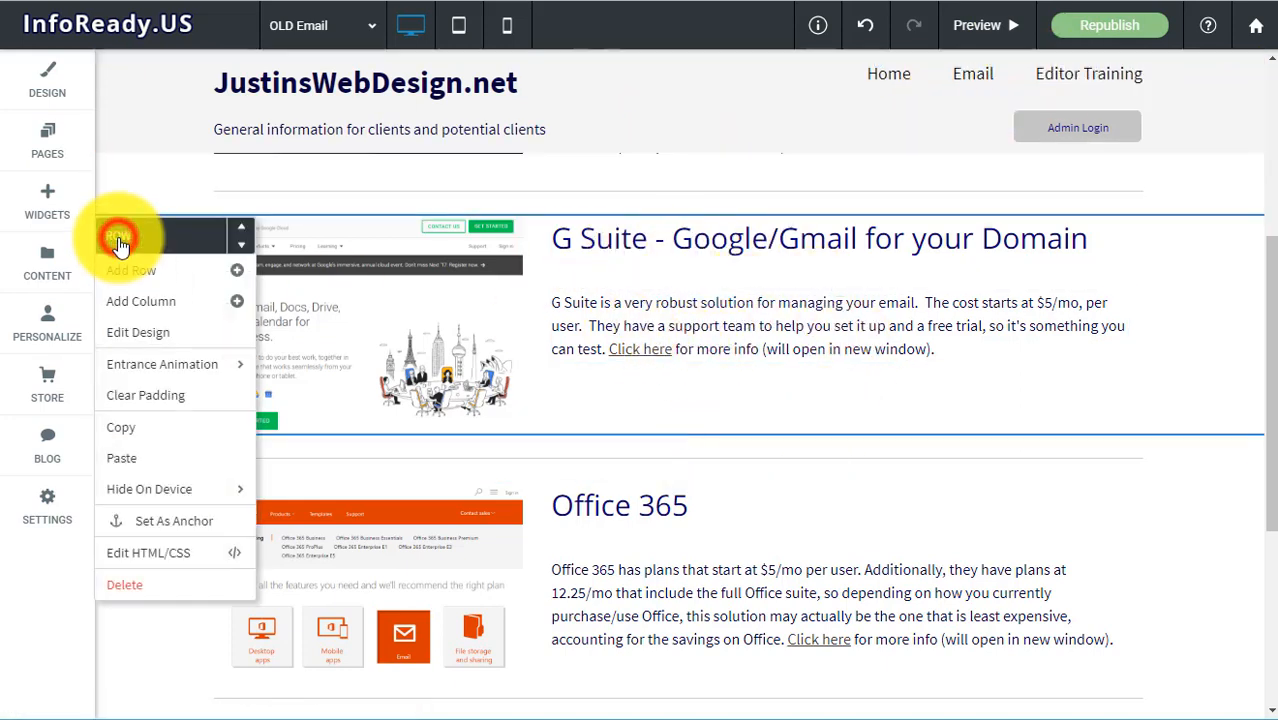
{"action": "left_click", "coordinate": [170, 528]}
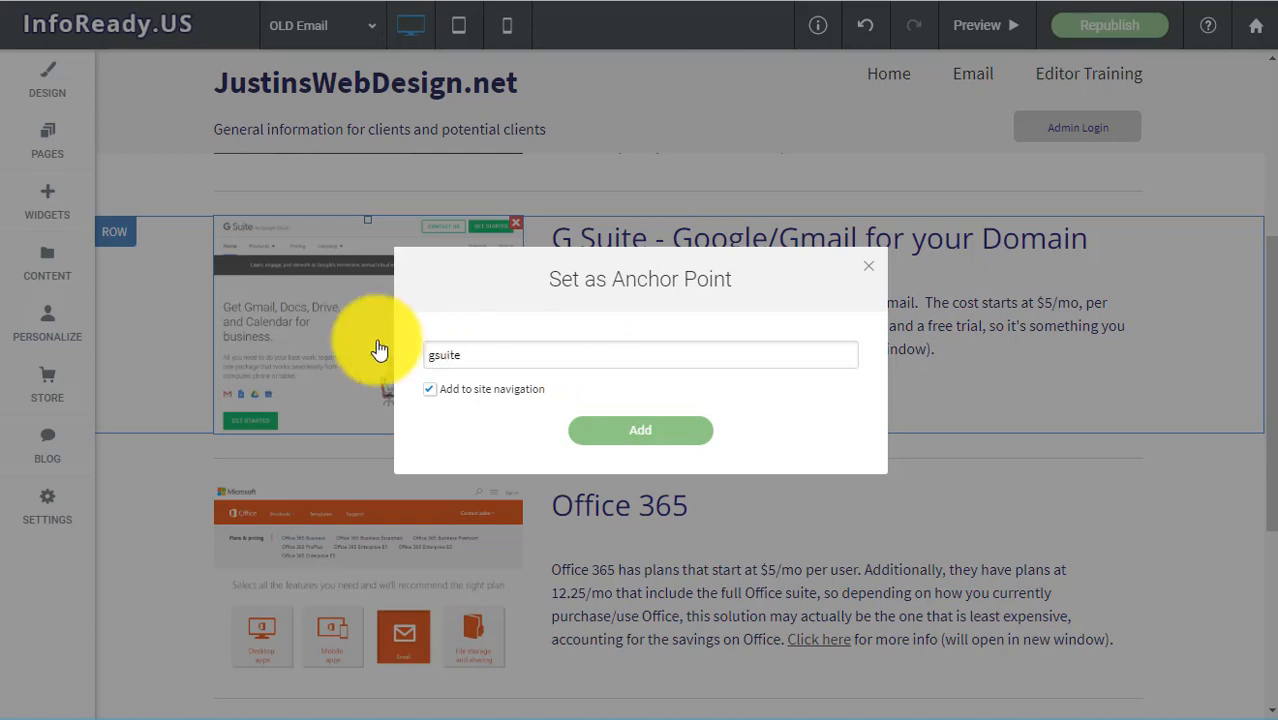
{"action": "left_click", "coordinate": [426, 389]}
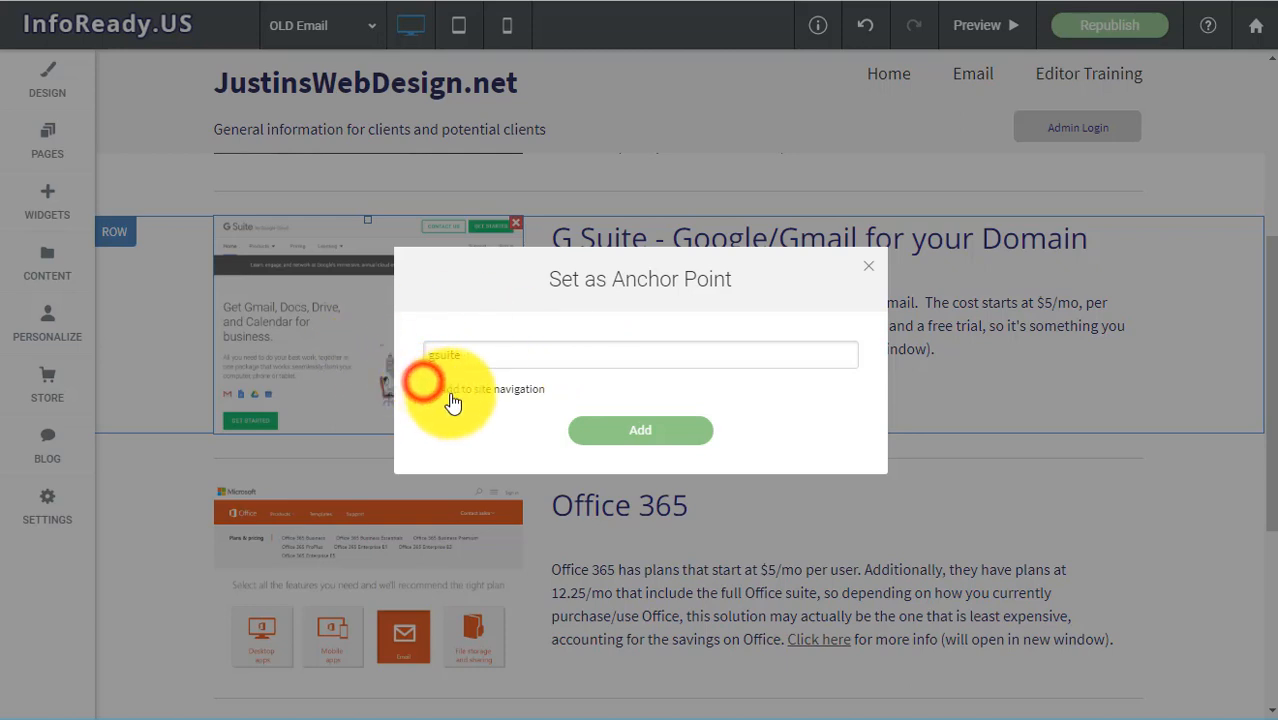
{"action": "left_click", "coordinate": [646, 434]}
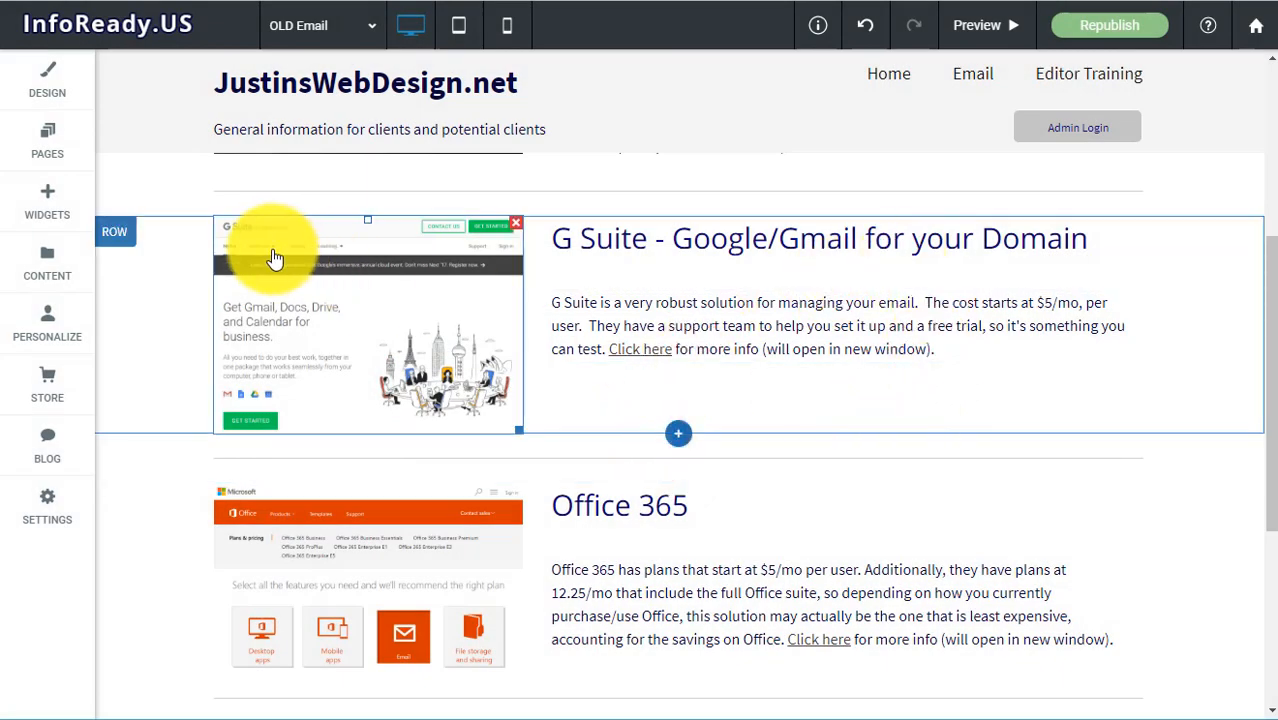
Delete the gsuite anchor from the G Suite row
{"action": "left_click", "coordinate": [126, 233]}
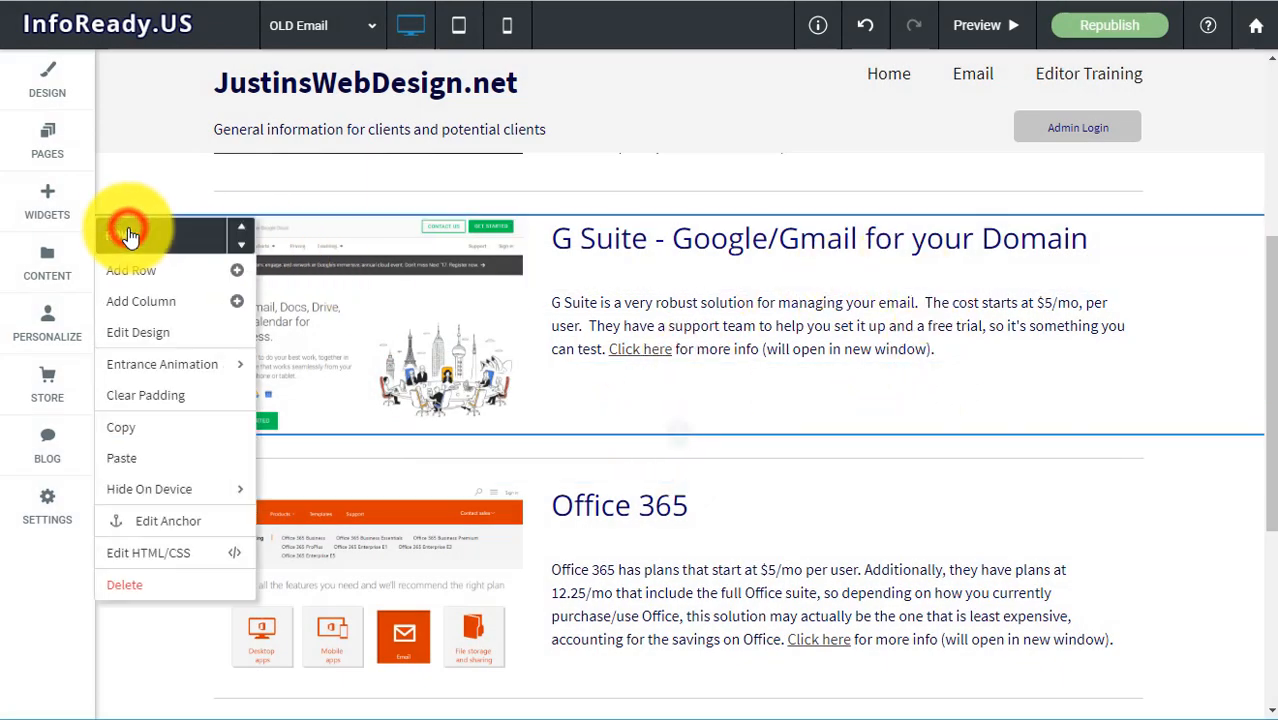
{"action": "left_click", "coordinate": [183, 524]}
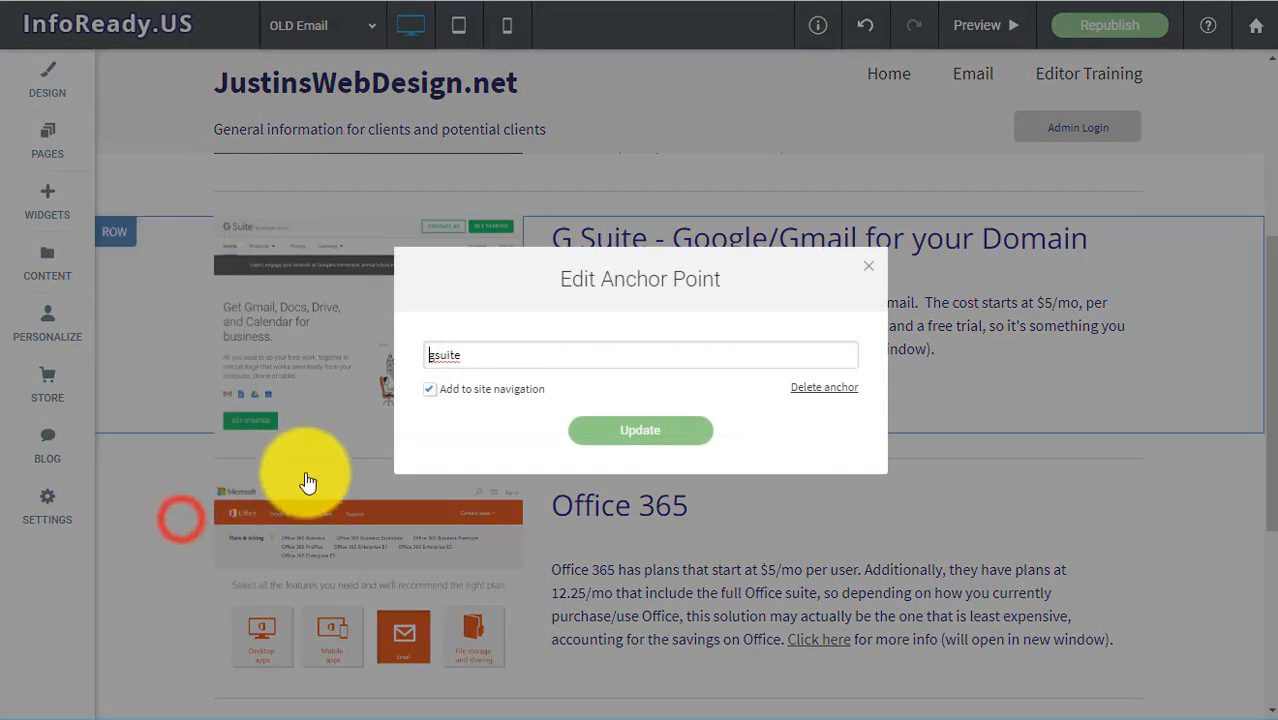
{"action": "left_click", "coordinate": [824, 388]}
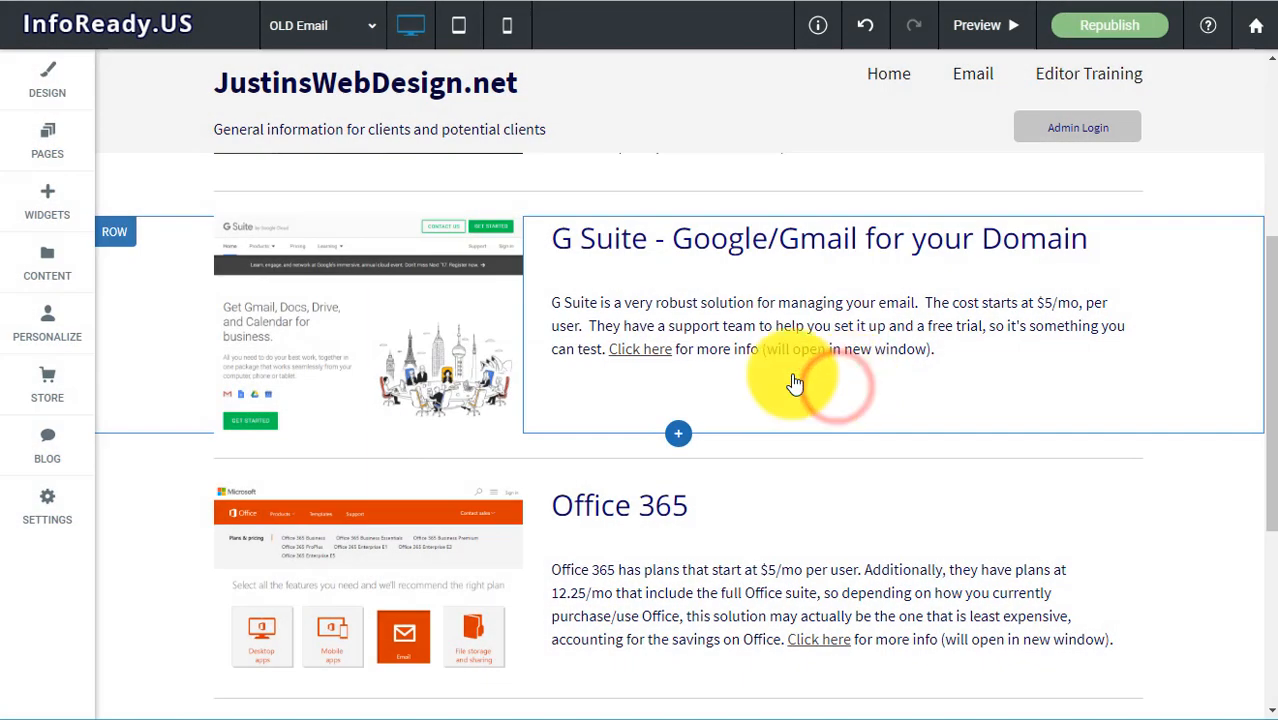
Look over the OLD Email page's rows, from the ZOHO section down to RackSpace and back to G Suite
{"action": "left_click", "coordinate": [118, 234]}
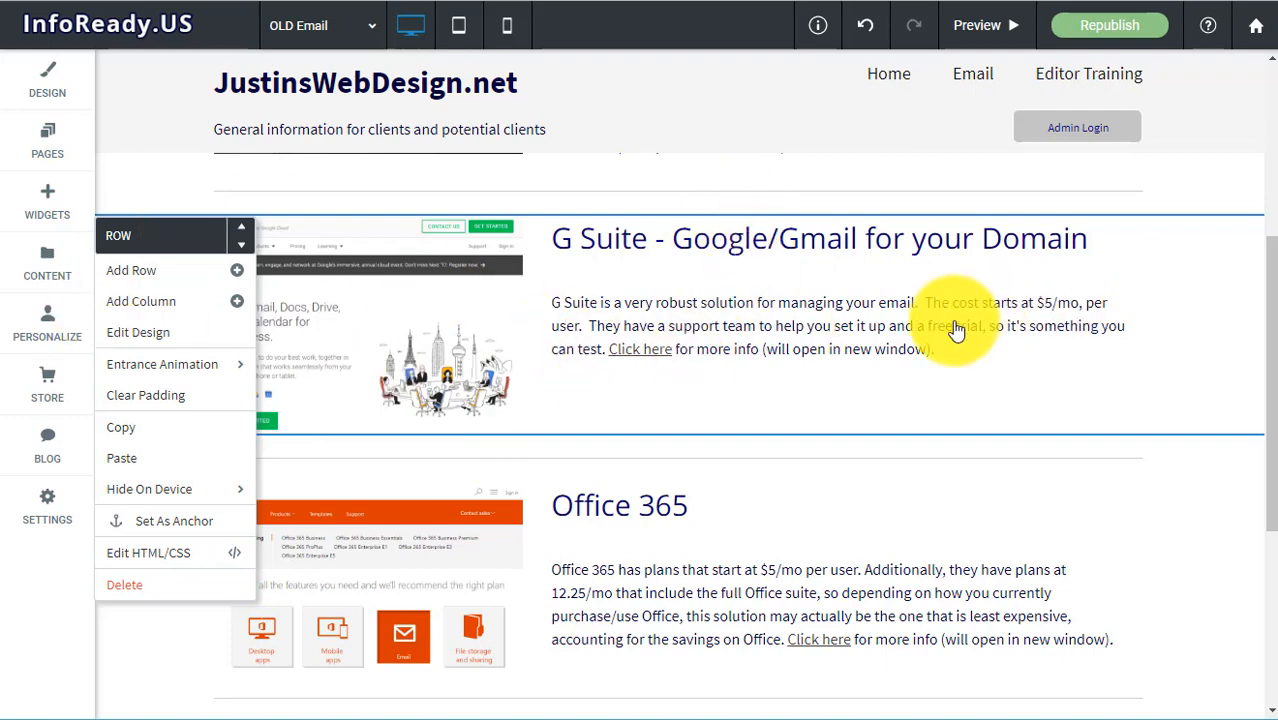
{"action": "scroll", "coordinate": [957, 330], "scroll_direction": "down", "scroll_amount": 1}
{"action": "scroll", "coordinate": [957, 330], "scroll_direction": "up", "scroll_amount": 1}
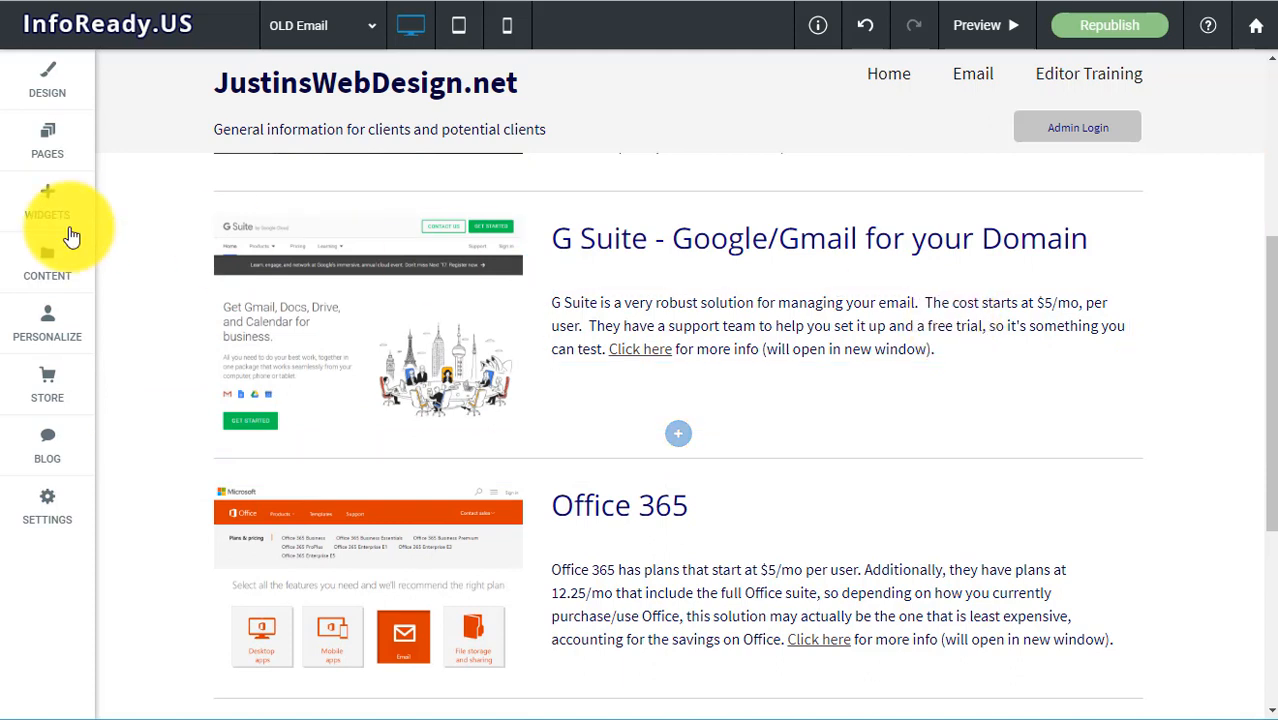
{"action": "scroll", "coordinate": [806, 330], "scroll_direction": "up", "scroll_amount": 1}
{"action": "scroll", "coordinate": [806, 330], "scroll_direction": "up", "scroll_amount": 1}
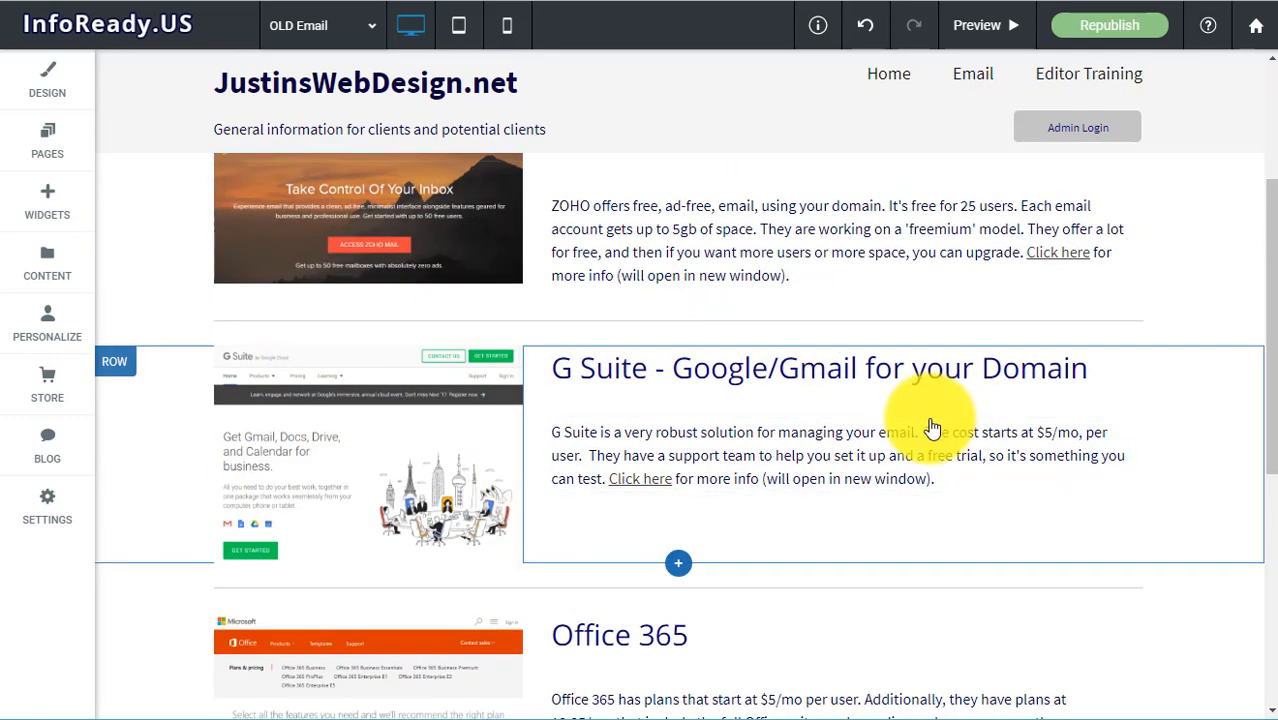
{"action": "scroll", "coordinate": [927, 422], "scroll_direction": "down", "scroll_amount": 5}
{"action": "scroll", "coordinate": [927, 424], "scroll_direction": "down", "scroll_amount": 1}
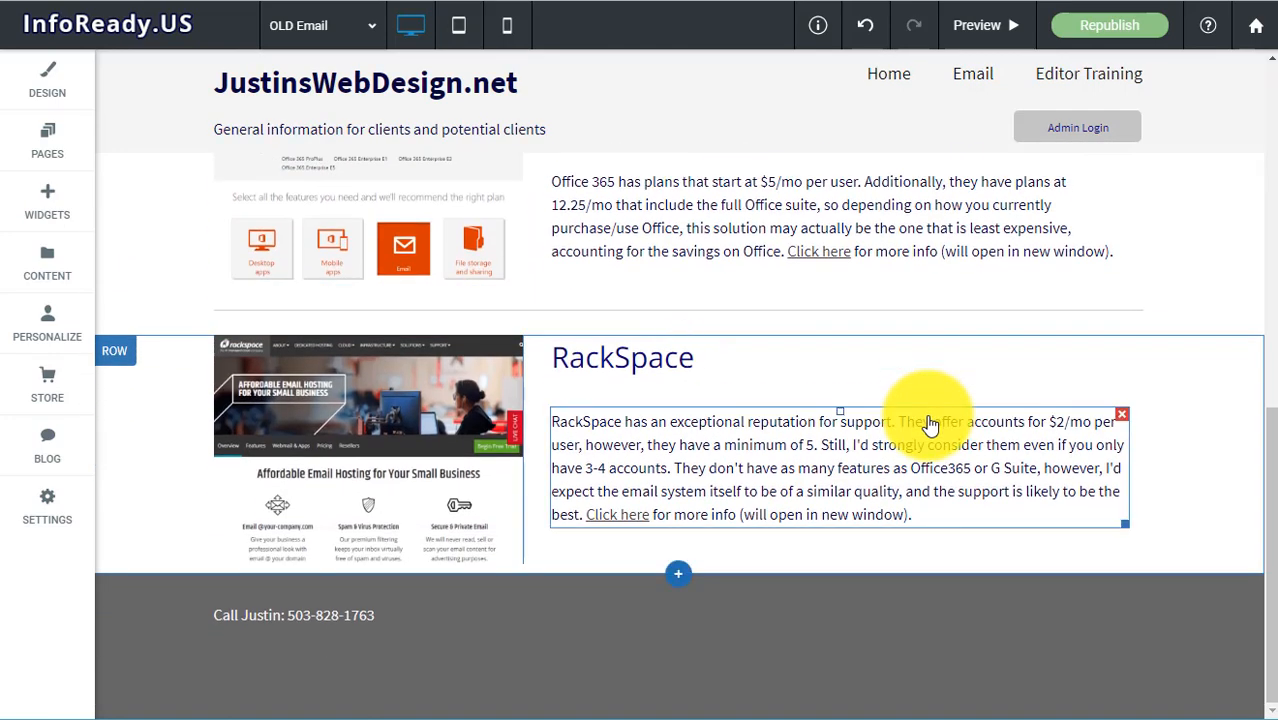
{"action": "scroll", "coordinate": [927, 424], "scroll_direction": "up", "scroll_amount": 7}
{"action": "scroll", "coordinate": [927, 422], "scroll_direction": "down", "scroll_amount": 3}
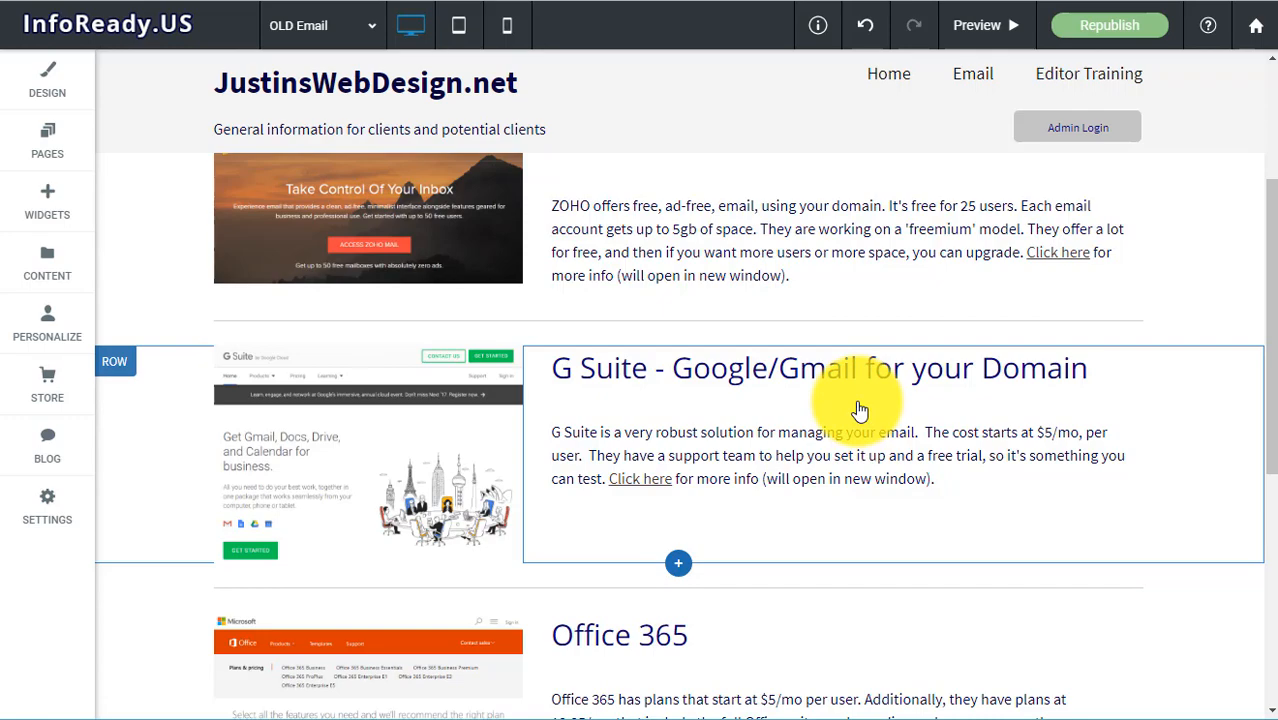
{"action": "scroll", "coordinate": [860, 411], "scroll_direction": "down", "scroll_amount": 3}
{"action": "scroll", "coordinate": [860, 411], "scroll_direction": "up", "scroll_amount": 3}
Copy the G Suite row on the OLD Email page and paste the duplicate directly below it
{"action": "left_click", "coordinate": [119, 364]}
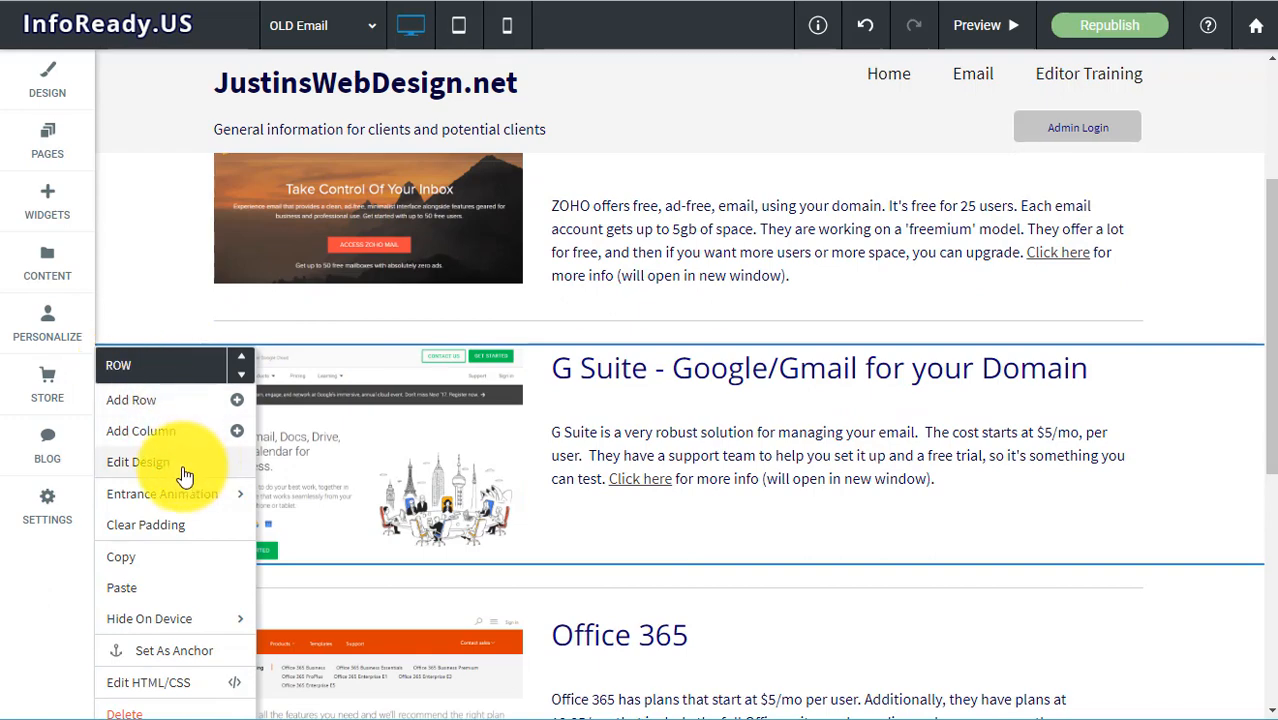
{"action": "left_click", "coordinate": [165, 558]}
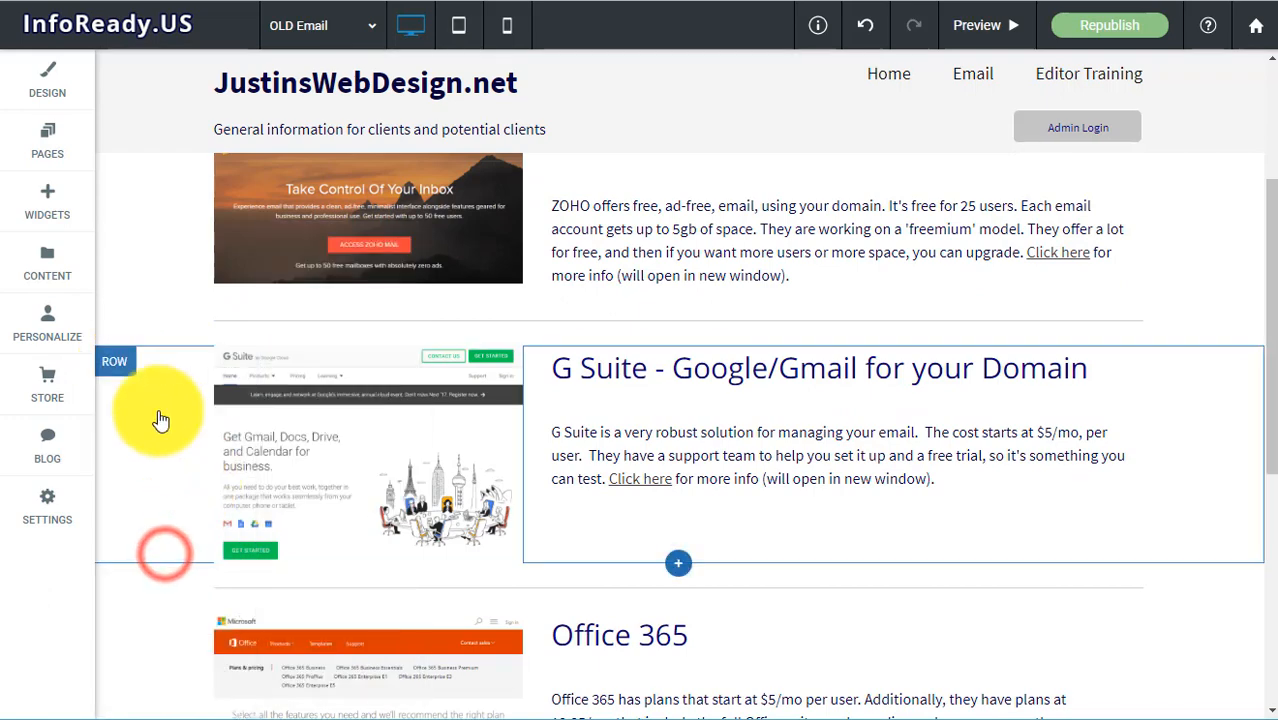
{"action": "left_click", "coordinate": [108, 365]}
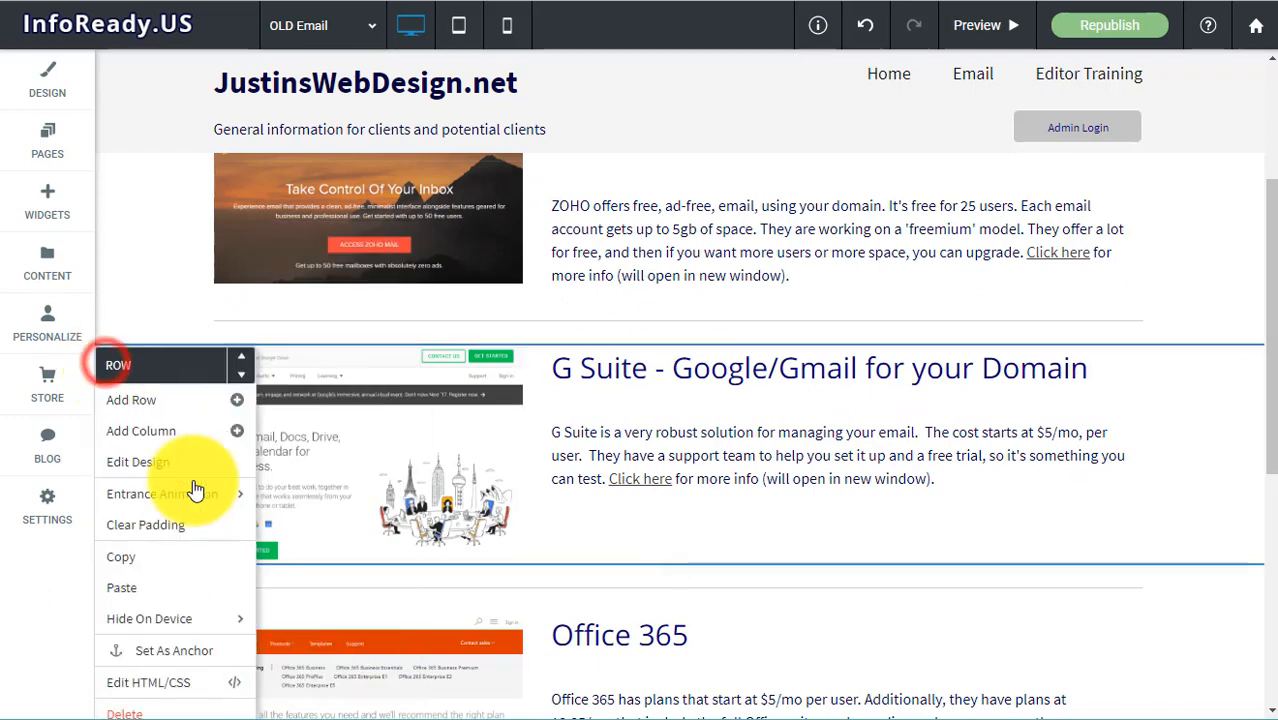
{"action": "left_click", "coordinate": [165, 588]}
{"action": "scroll", "coordinate": [533, 419], "scroll_direction": "down", "scroll_amount": 5}
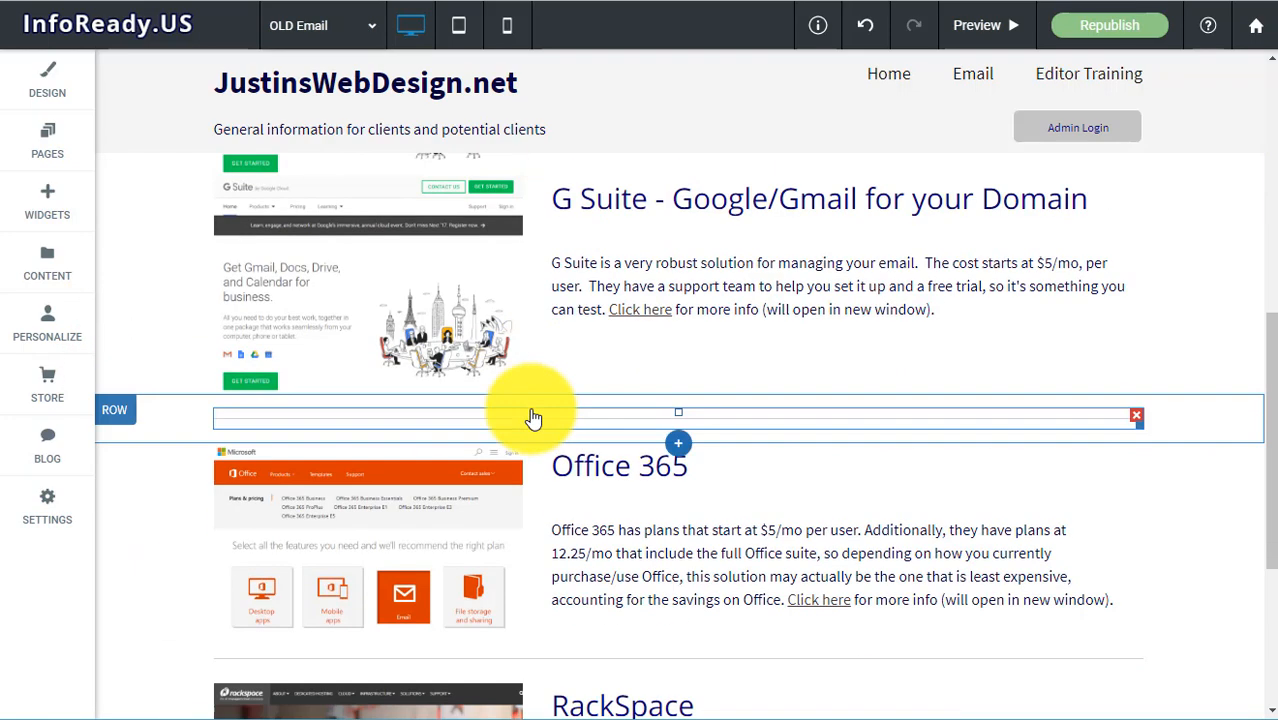
{"action": "scroll", "coordinate": [533, 419], "scroll_direction": "up", "scroll_amount": 2}
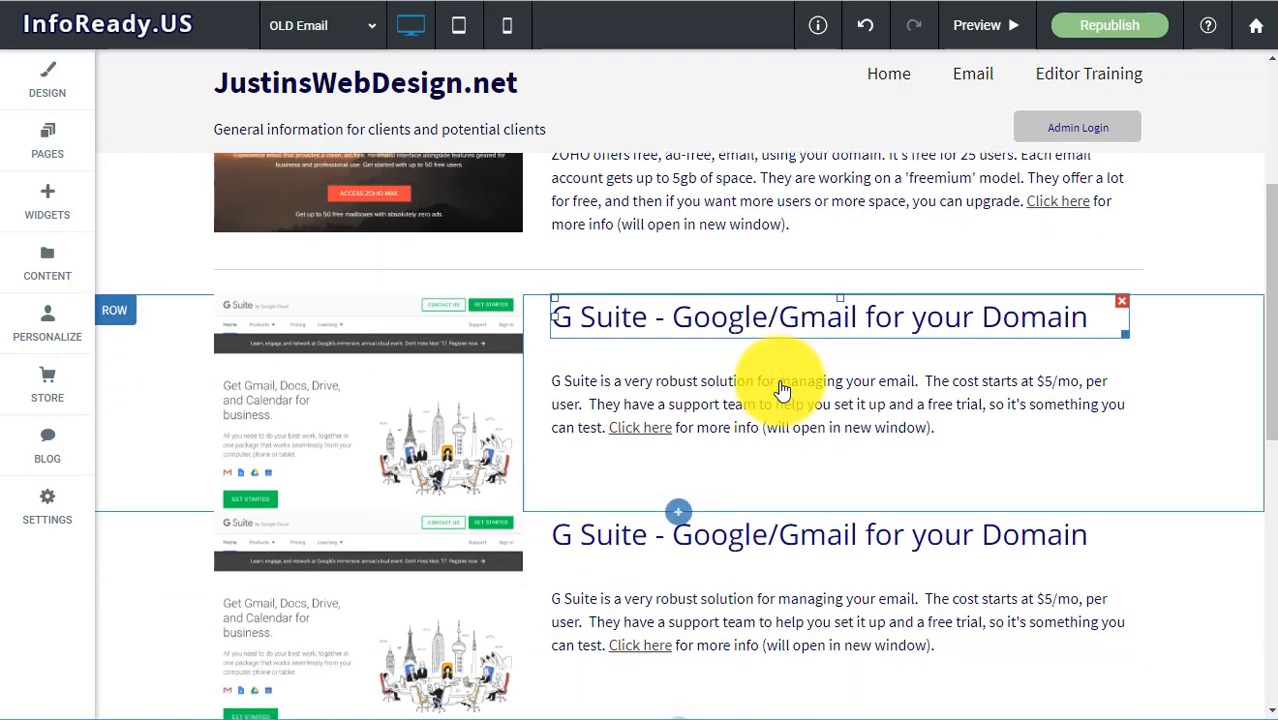
Cut the lower G Suite row's paragraph off after "They have a support" and delete that row's image
{"action": "left_click", "coordinate": [736, 403]}
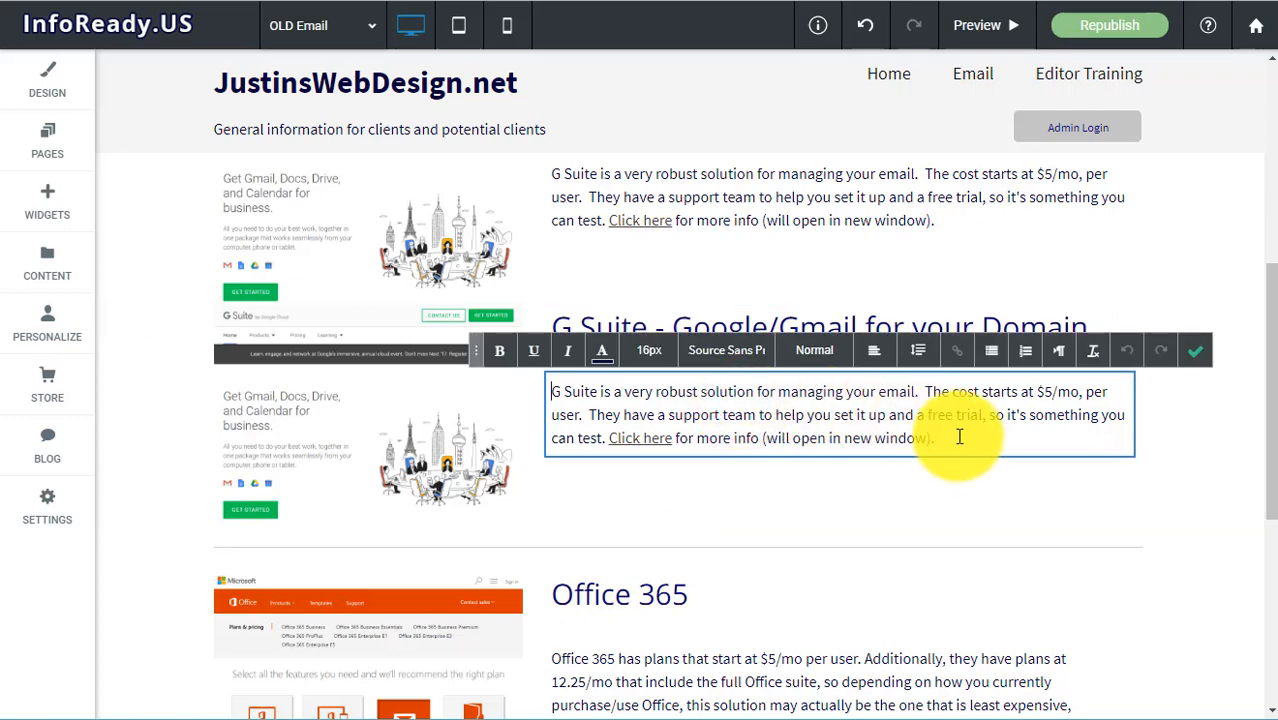
{"action": "left_click_drag", "start_coordinate": [964, 440], "coordinate": [727, 410]}
{"action": "key", "text": "BackSpace"}
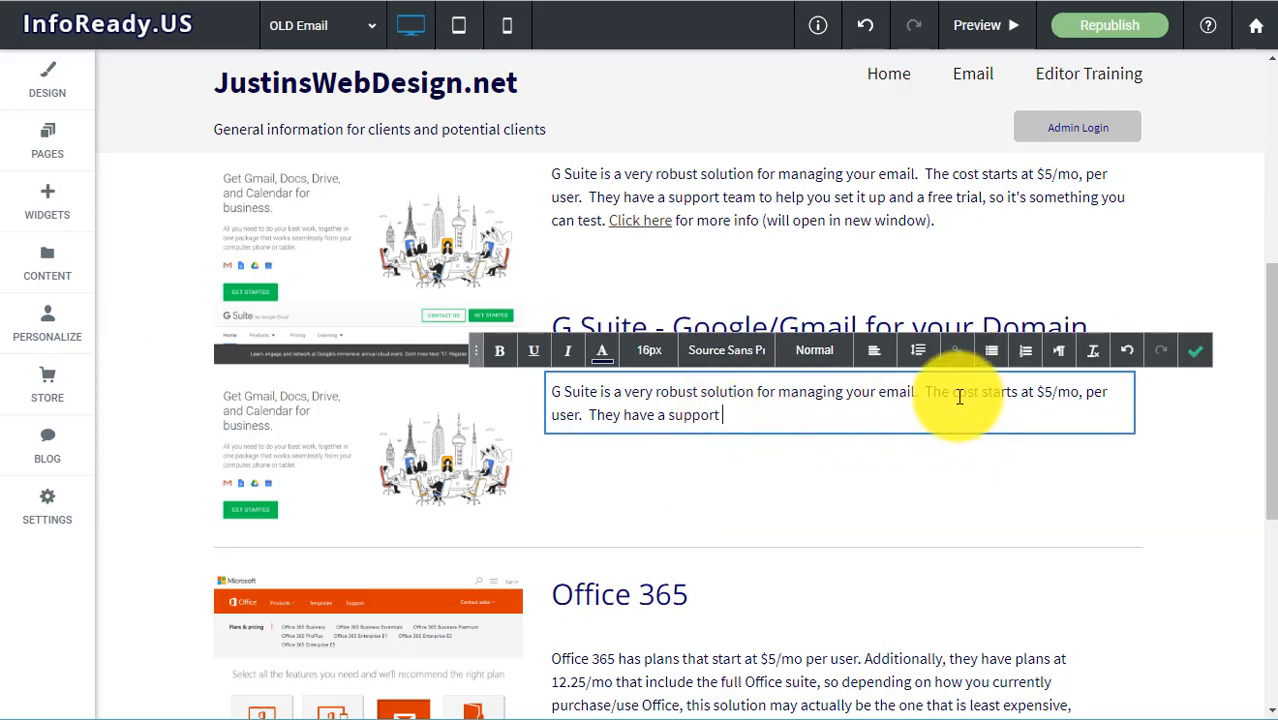
{"action": "left_click", "coordinate": [1195, 350]}
{"action": "left_click", "coordinate": [475, 440]}
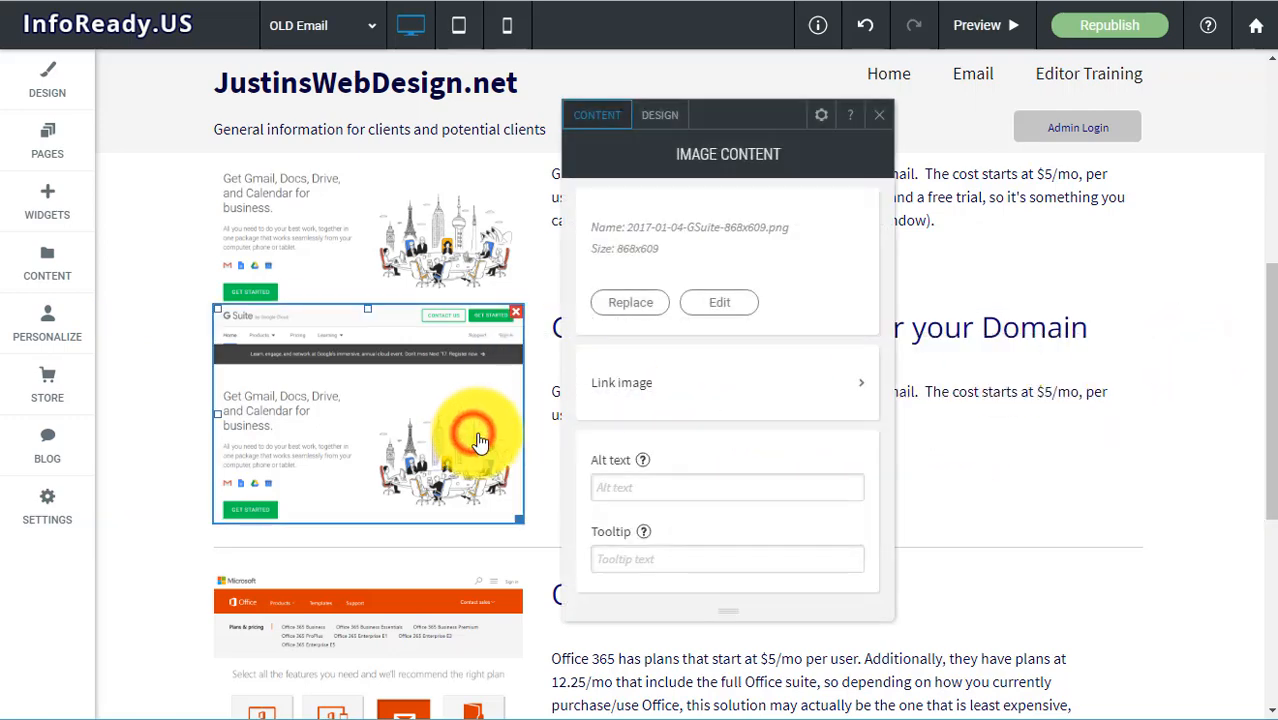
{"action": "left_click", "coordinate": [516, 313]}
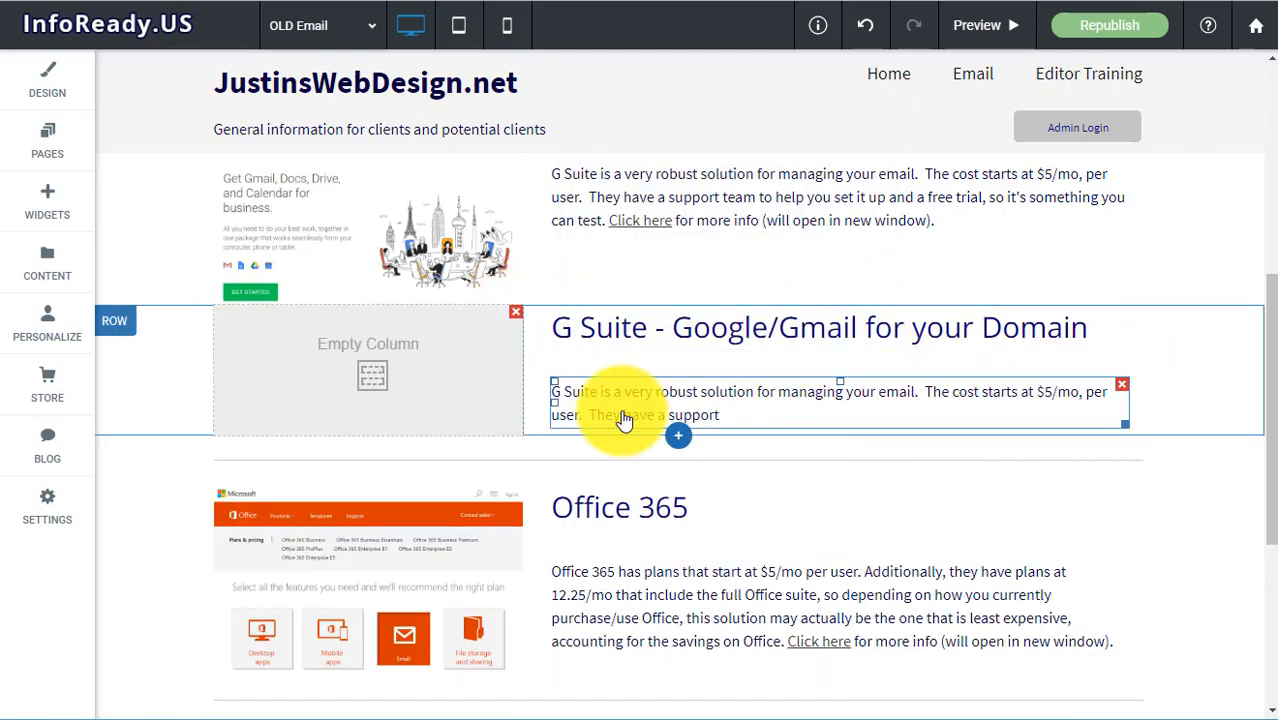
Delete the lower, altered G Suite row and keep the intact one above it
{"action": "scroll", "coordinate": [442, 399], "scroll_direction": "up", "scroll_amount": 1}
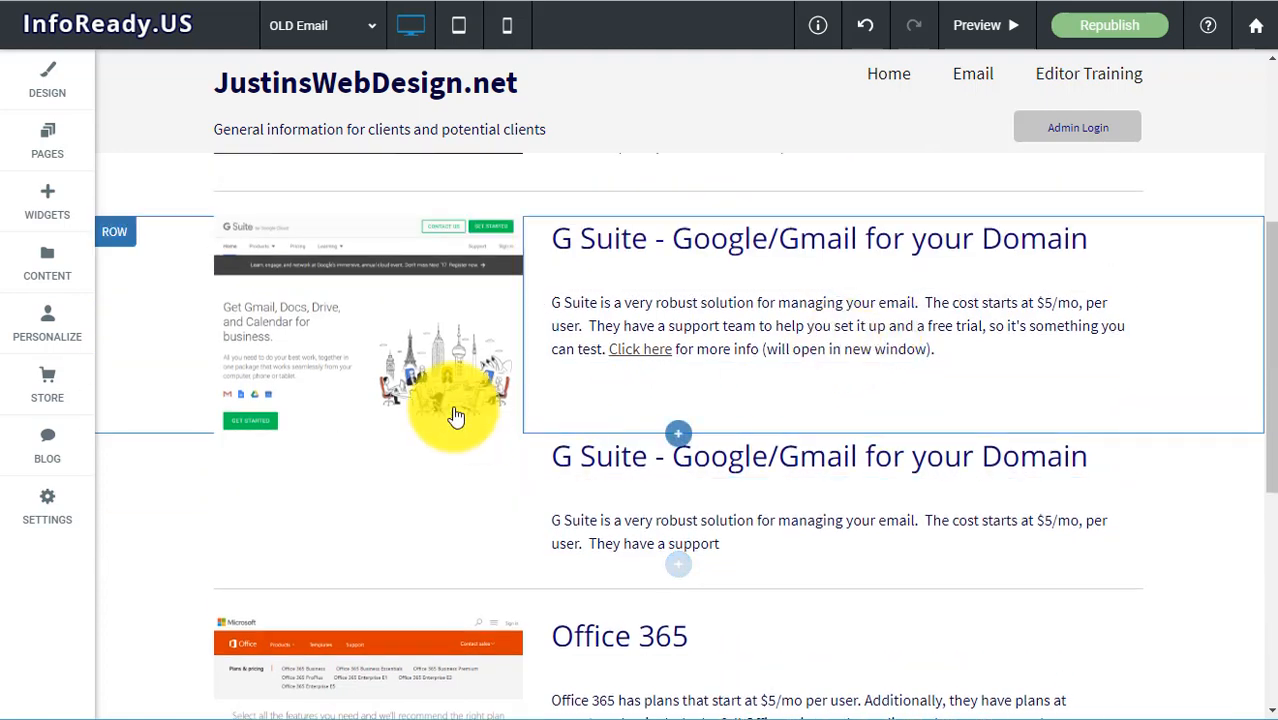
{"action": "left_click", "coordinate": [114, 449]}
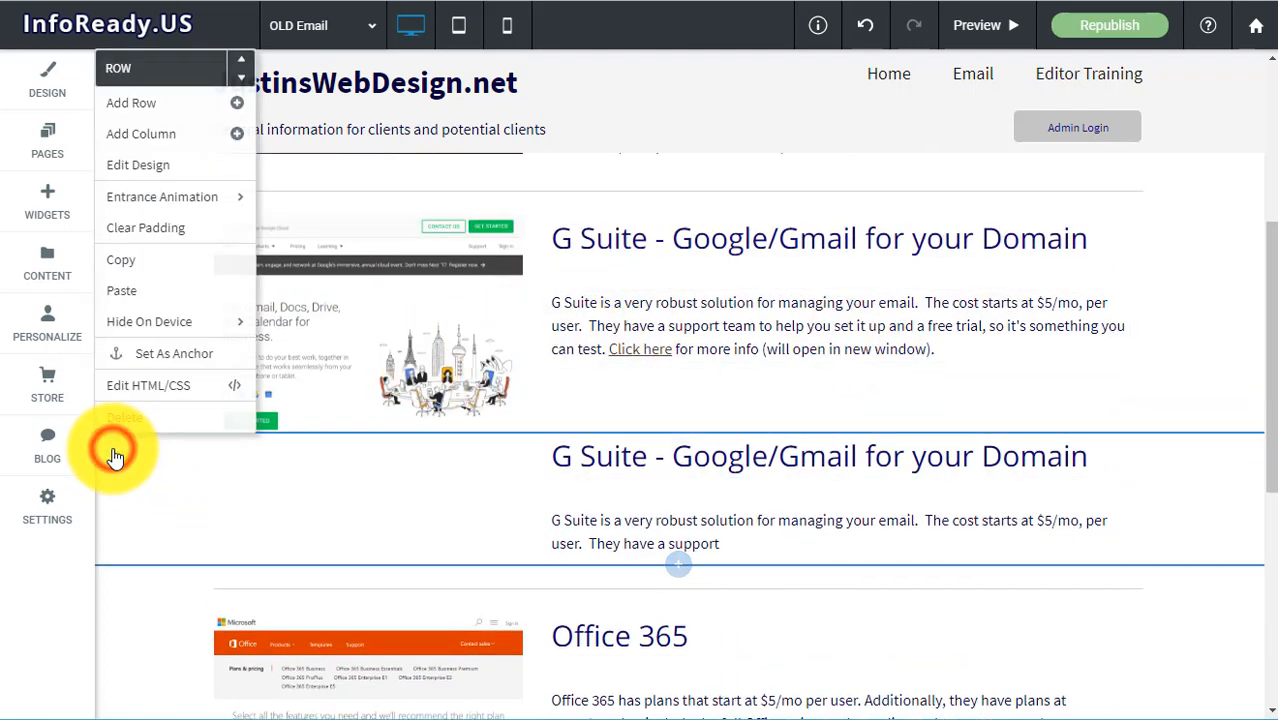
{"action": "left_click", "coordinate": [127, 420]}
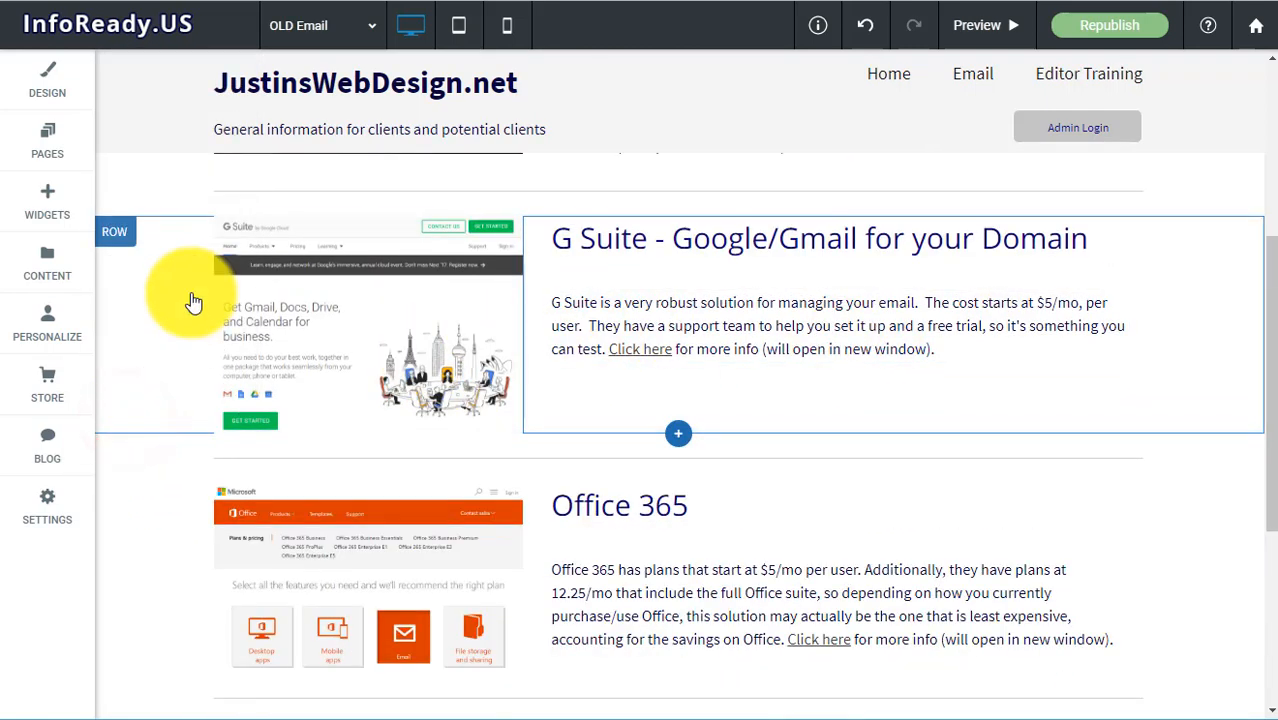
Duplicate the intact G Suite row again by copying it and pasting the copy below
{"action": "left_click", "coordinate": [122, 243]}
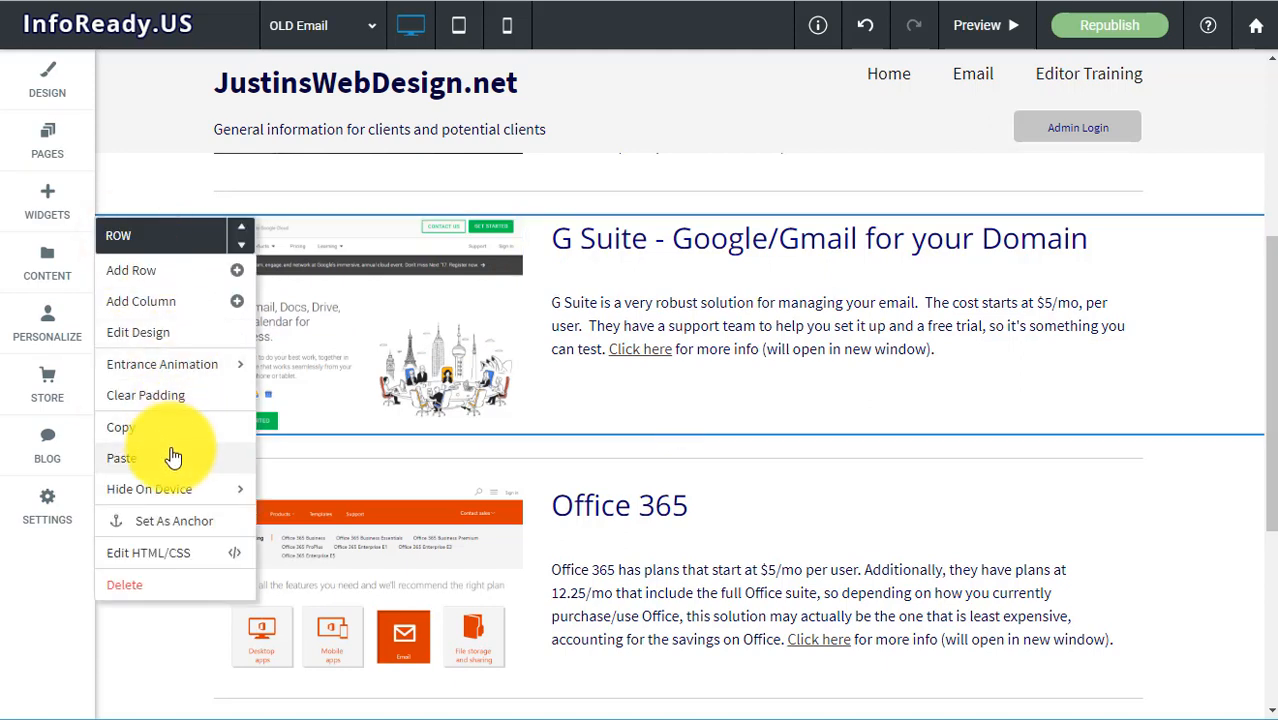
{"action": "left_click", "coordinate": [163, 430]}
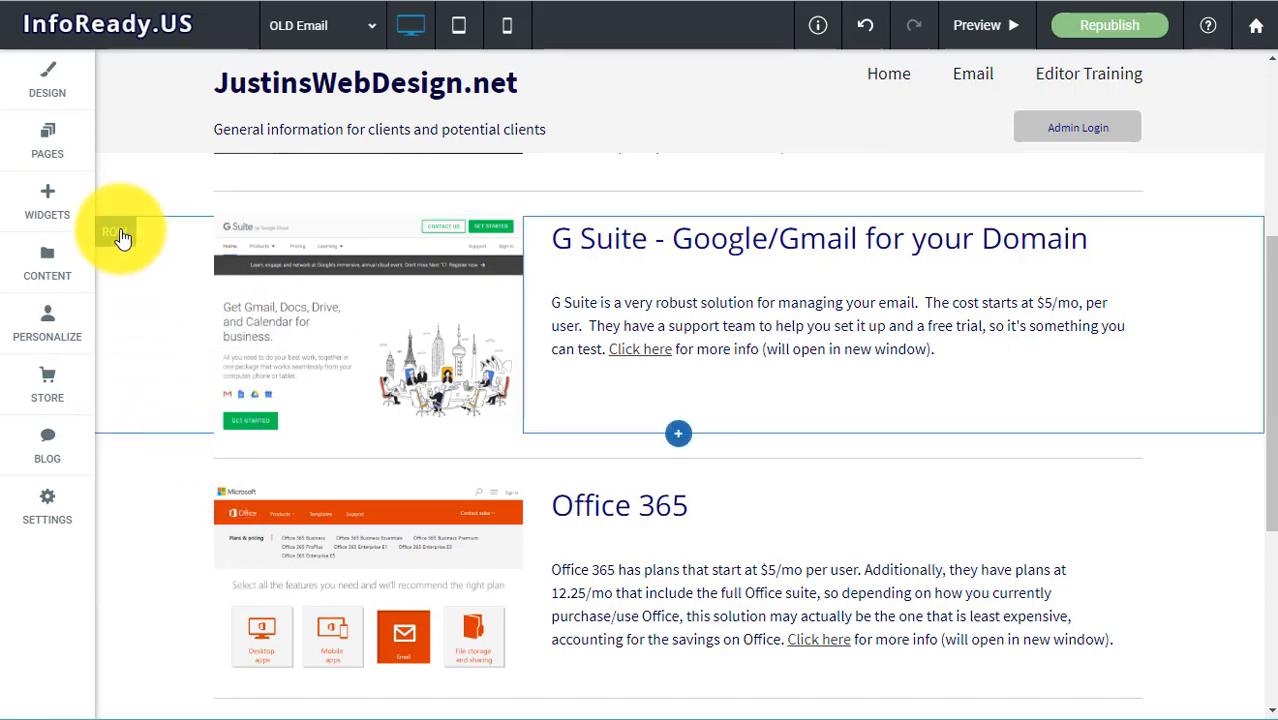
{"action": "left_click", "coordinate": [120, 234]}
{"action": "left_click", "coordinate": [166, 456]}
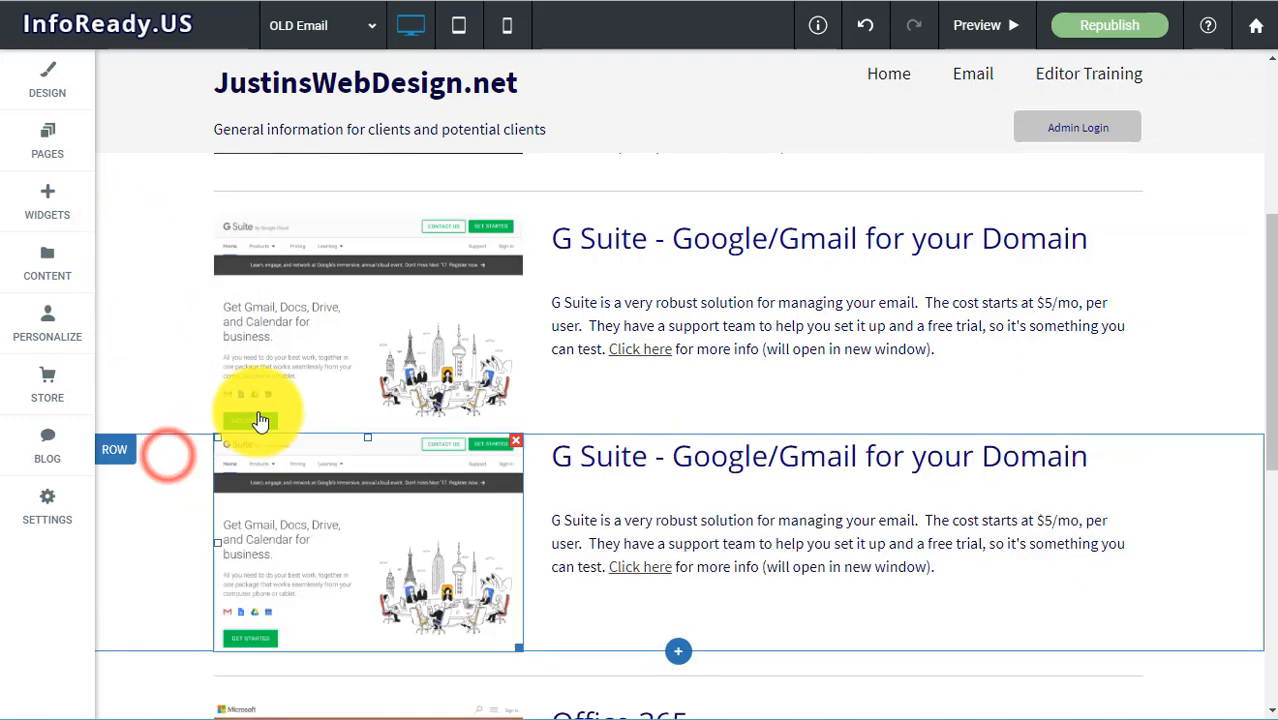
Remove the "Click here for more info (will open in new window)." sentence from the lower G Suite row and delete its image
{"action": "left_click", "coordinate": [616, 394]}
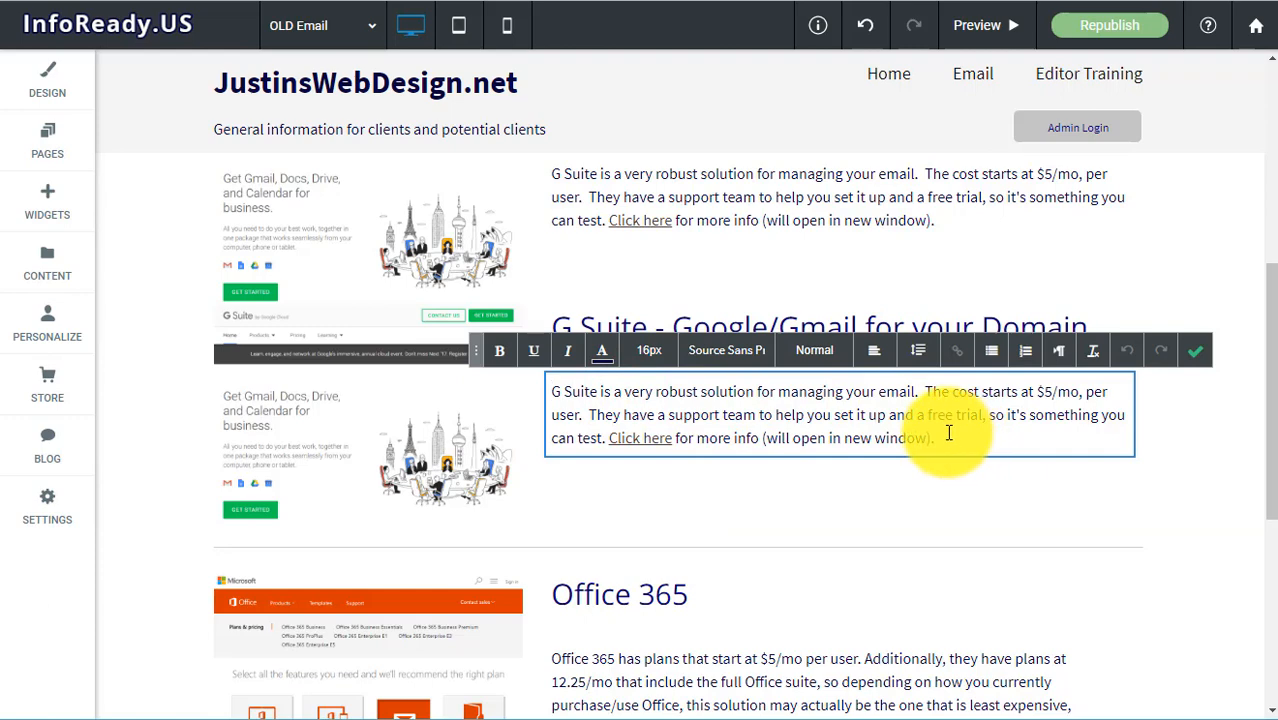
{"action": "left_click_drag", "start_coordinate": [934, 438], "coordinate": [616, 448]}
{"action": "key", "text": "BackSpace"}
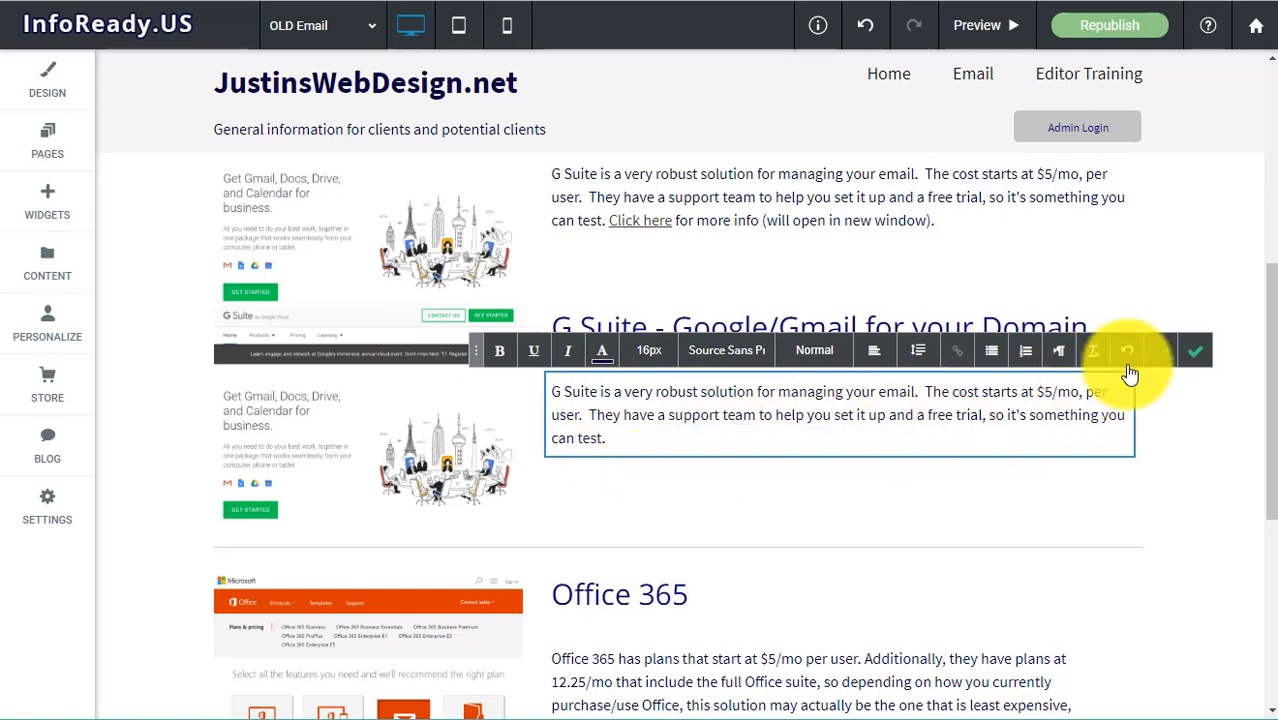
{"action": "left_click", "coordinate": [1194, 351]}
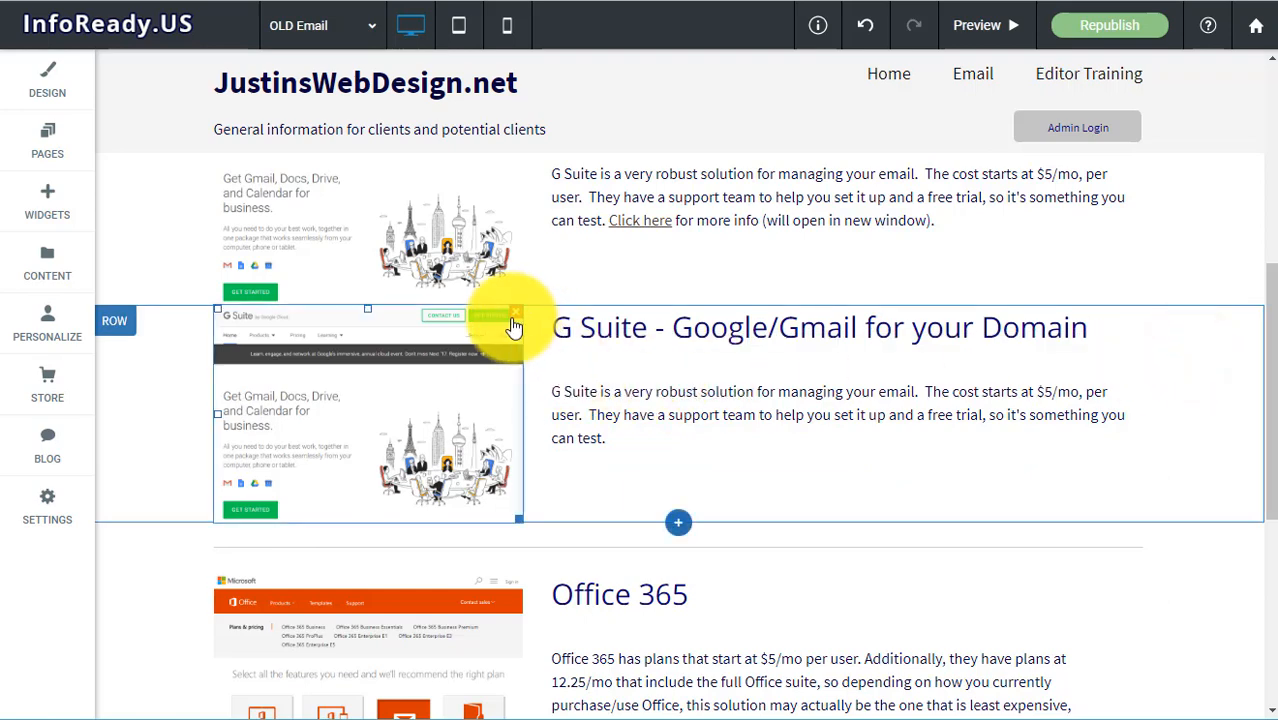
{"action": "left_click", "coordinate": [512, 316]}
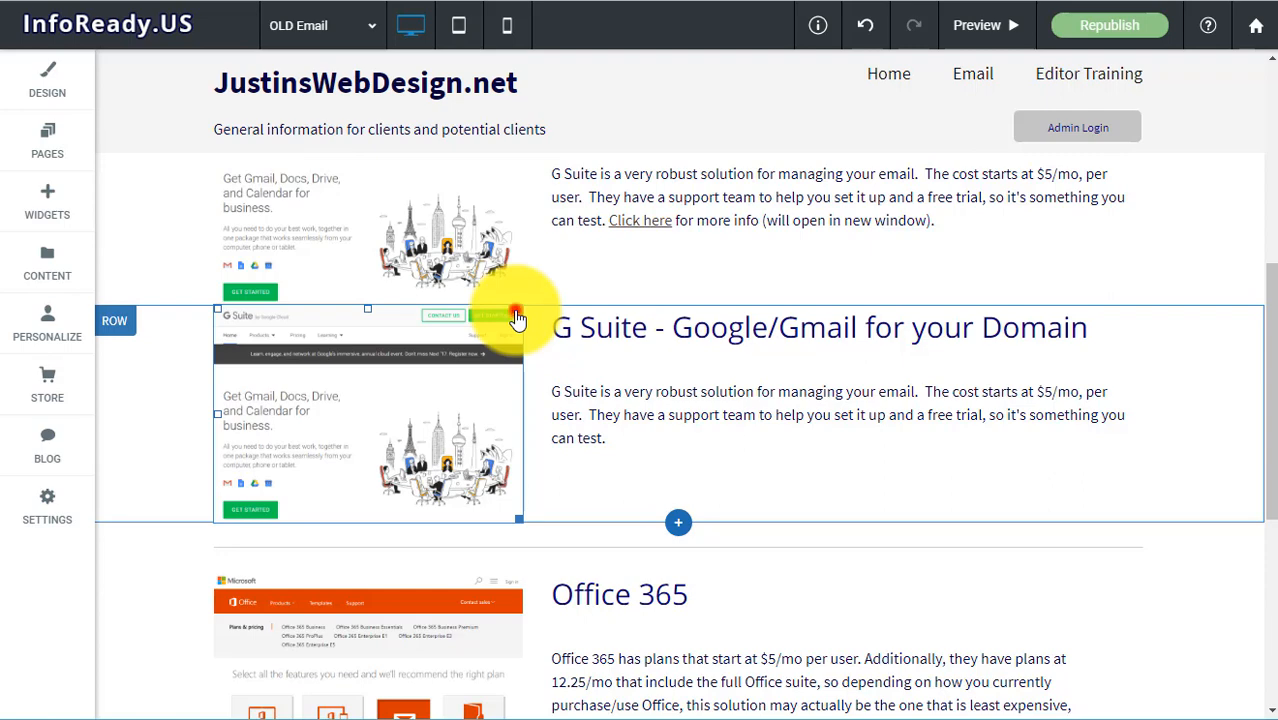
Delete the lower G Suite row's image and refill the empty column with a copy of the upper row's image
{"action": "left_click", "coordinate": [516, 313]}
{"action": "scroll", "coordinate": [548, 418], "scroll_direction": "up", "scroll_amount": 2}
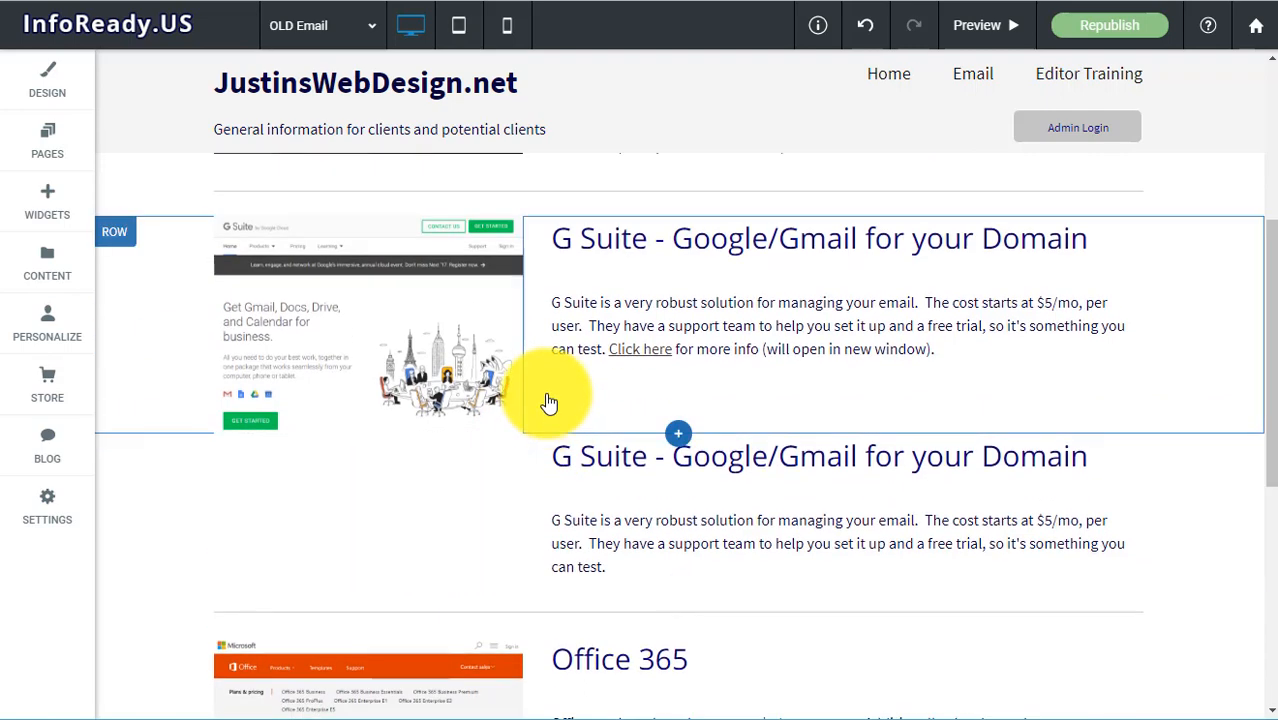
{"action": "left_click", "coordinate": [405, 332]}
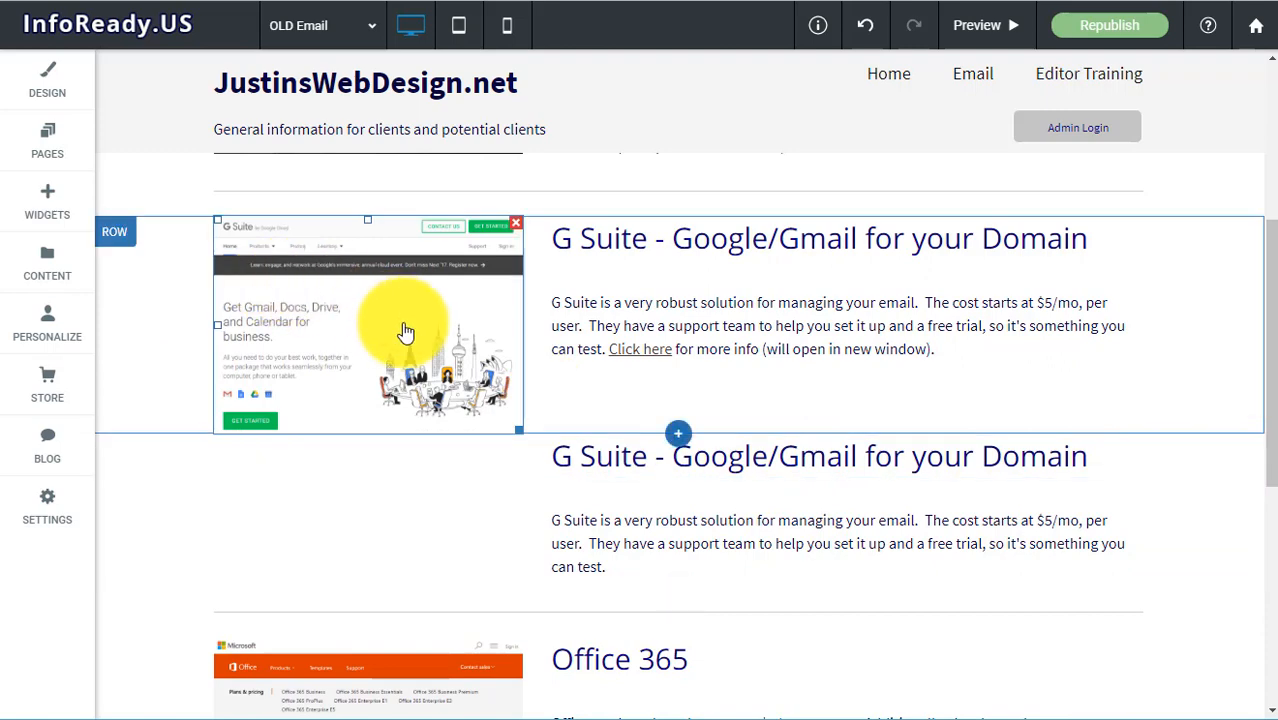
{"action": "right_click", "coordinate": [405, 332]}
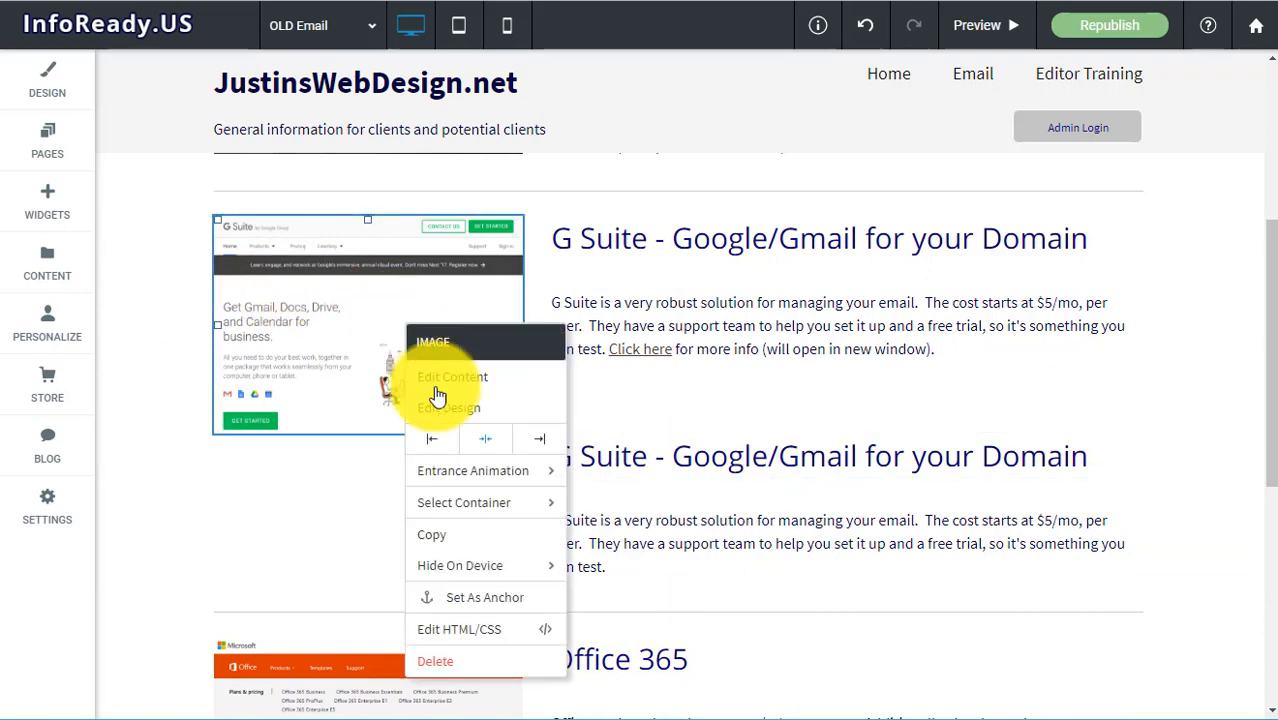
{"action": "left_click", "coordinate": [469, 541]}
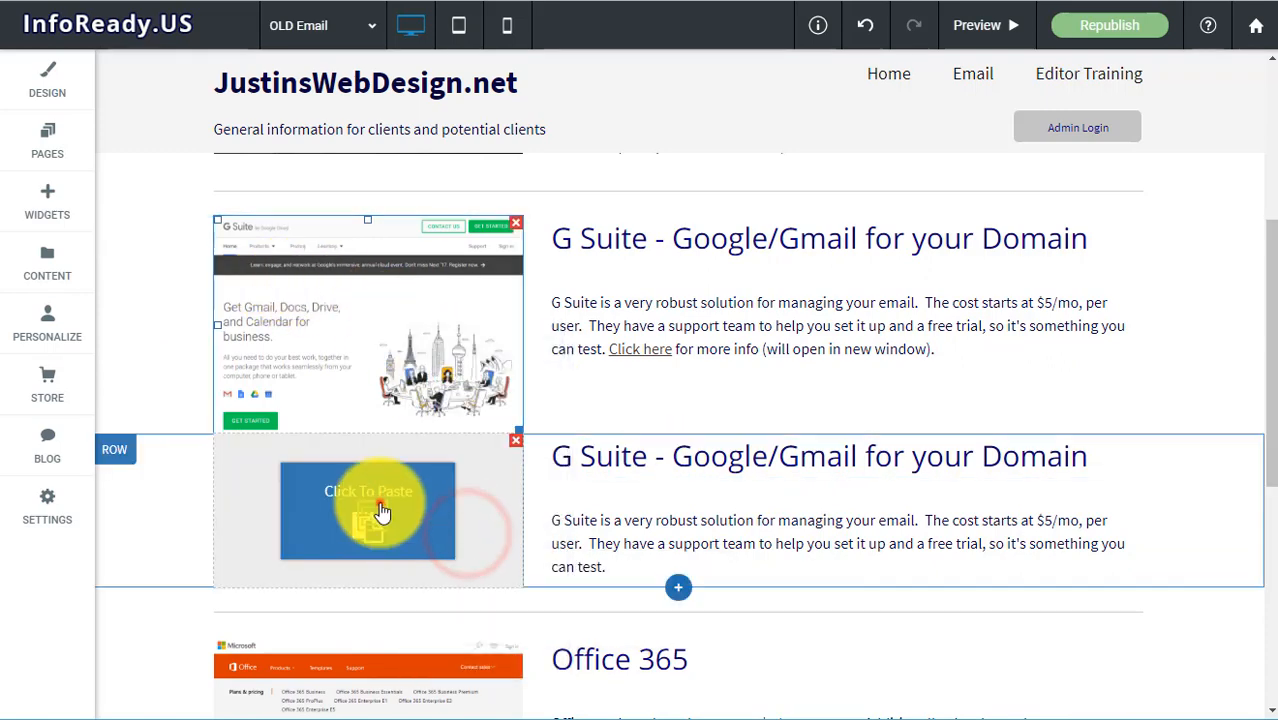
{"action": "left_click", "coordinate": [385, 505]}
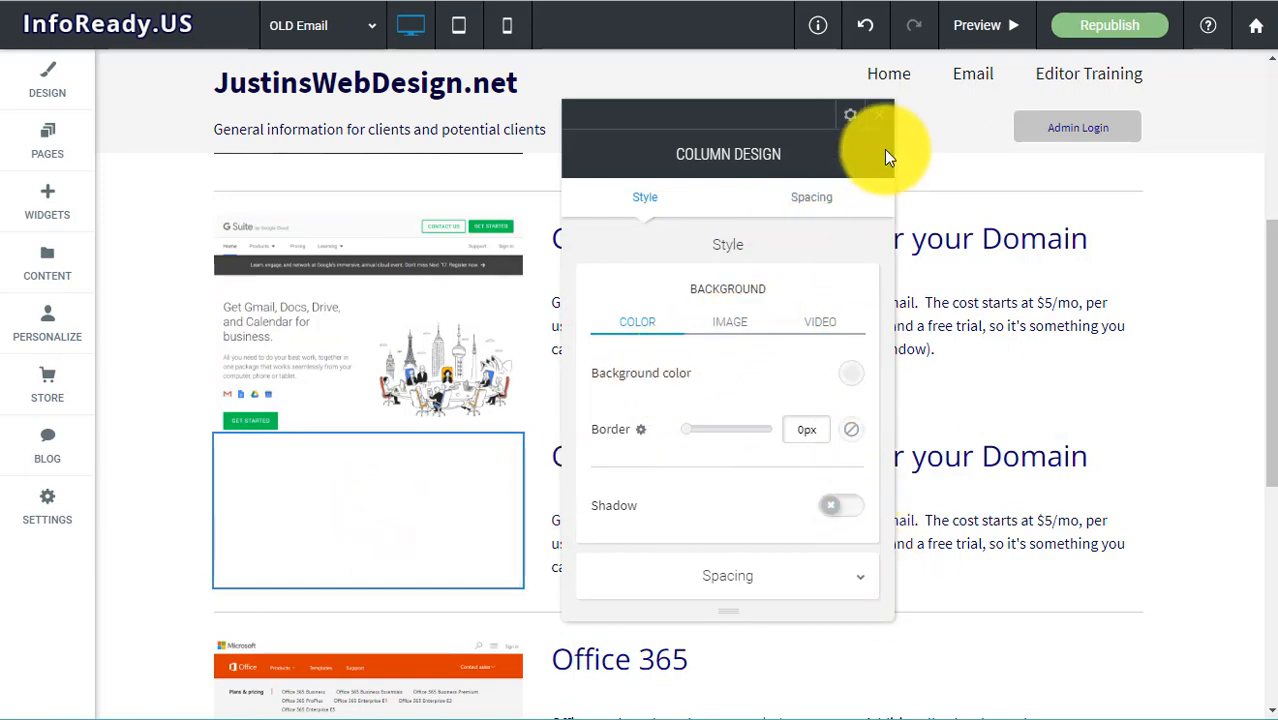
{"action": "left_click", "coordinate": [882, 116]}
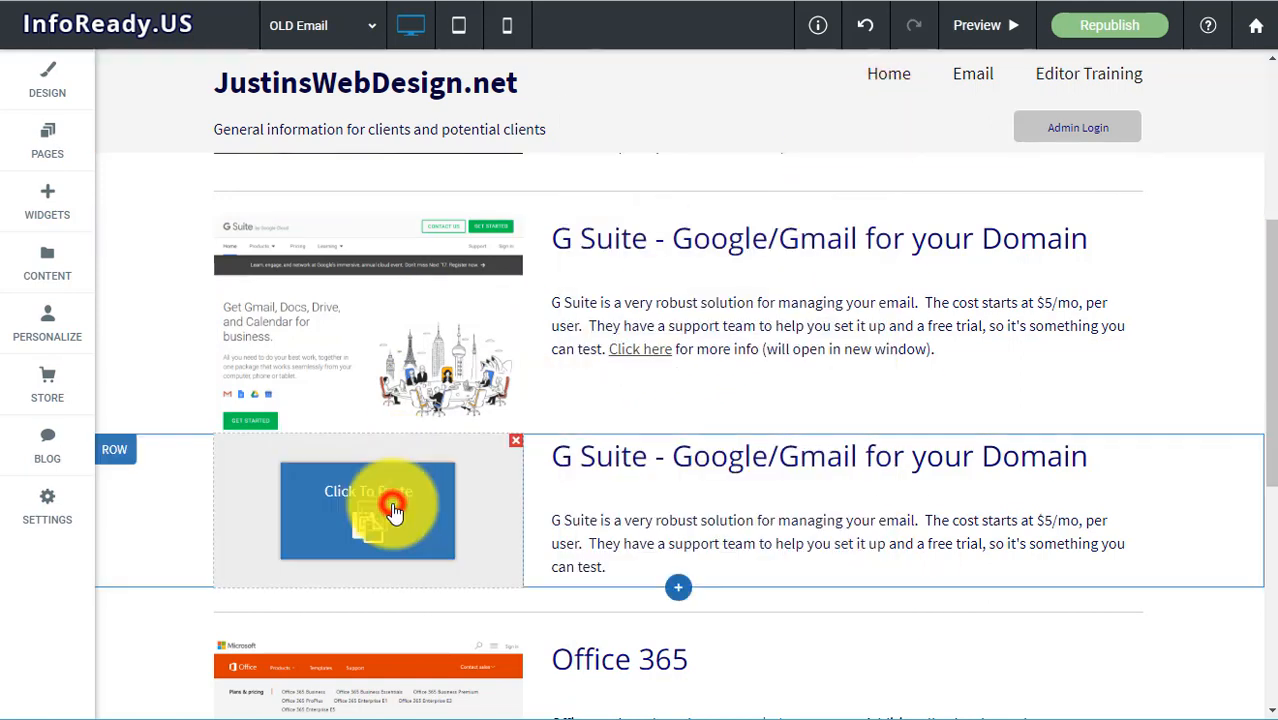
{"action": "left_click", "coordinate": [393, 511]}
Delete the lower G Suite row's image again and paste a fresh copy of the intact row directly above it
{"action": "scroll", "coordinate": [713, 486], "scroll_direction": "down", "scroll_amount": 3}
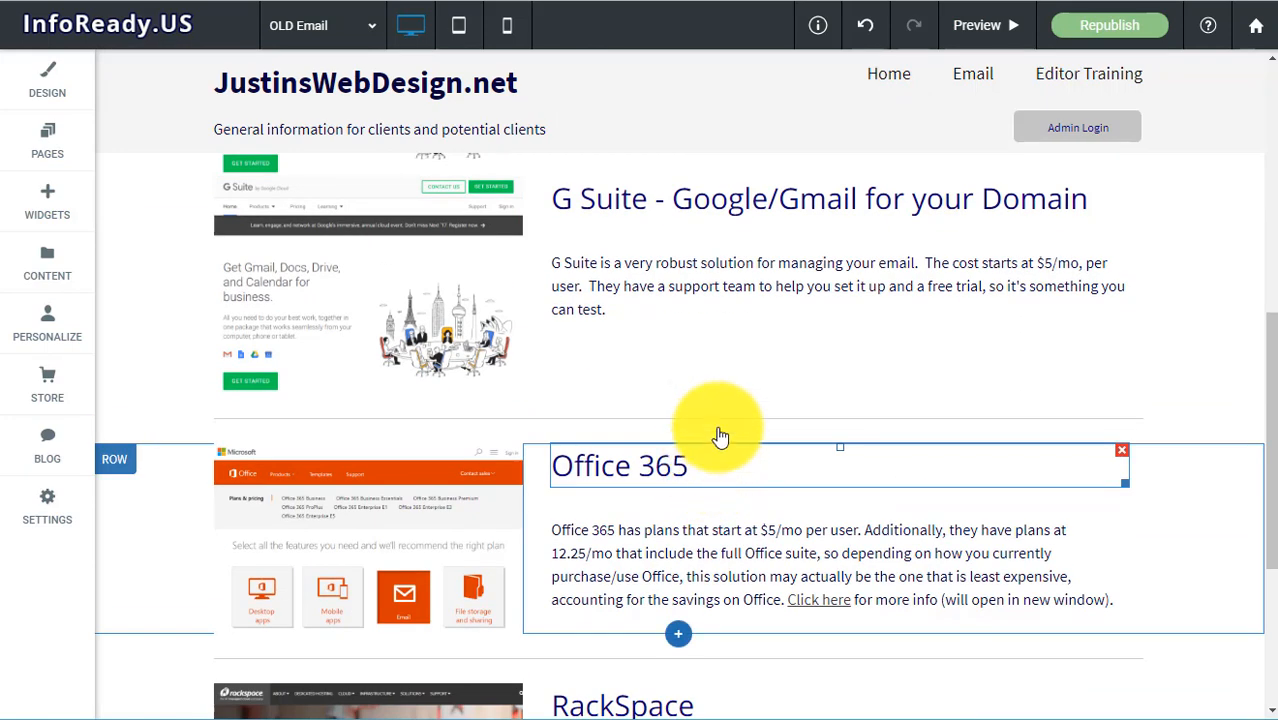
{"action": "scroll", "coordinate": [947, 402], "scroll_direction": "up", "scroll_amount": 3}
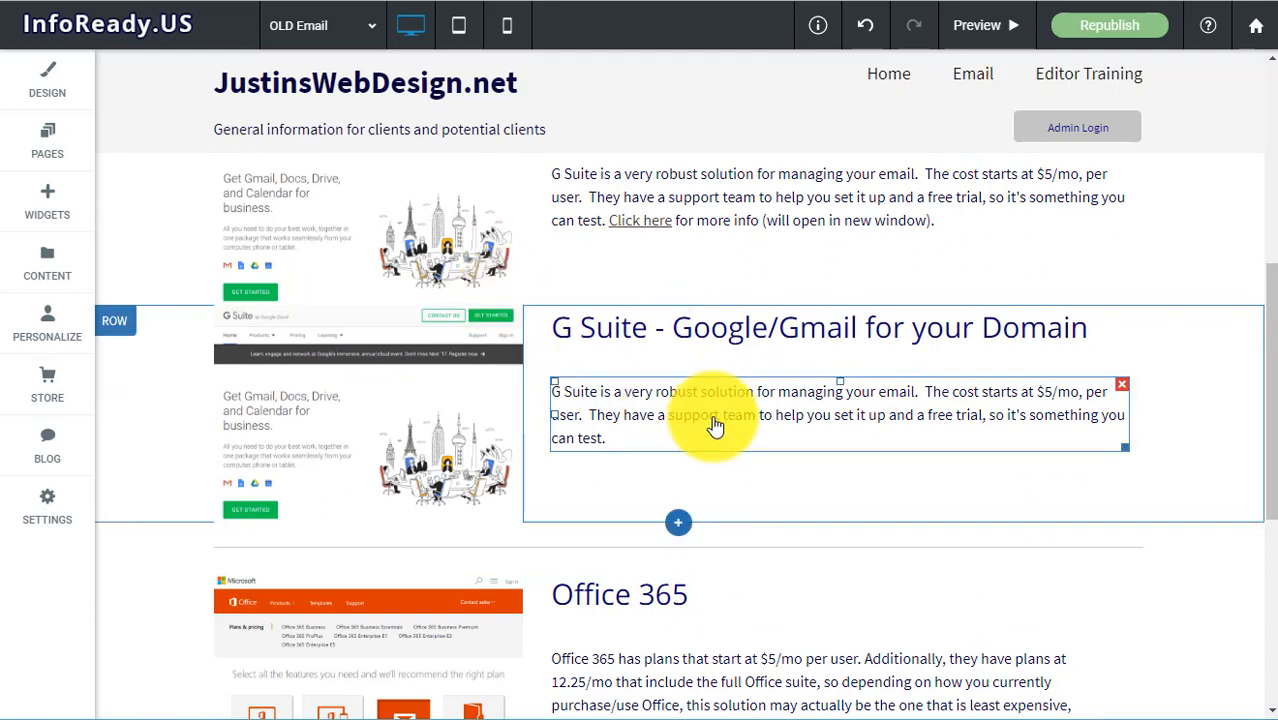
{"action": "scroll", "coordinate": [713, 422], "scroll_direction": "up", "scroll_amount": 3}
{"action": "scroll", "coordinate": [713, 428], "scroll_direction": "down", "scroll_amount": 3}
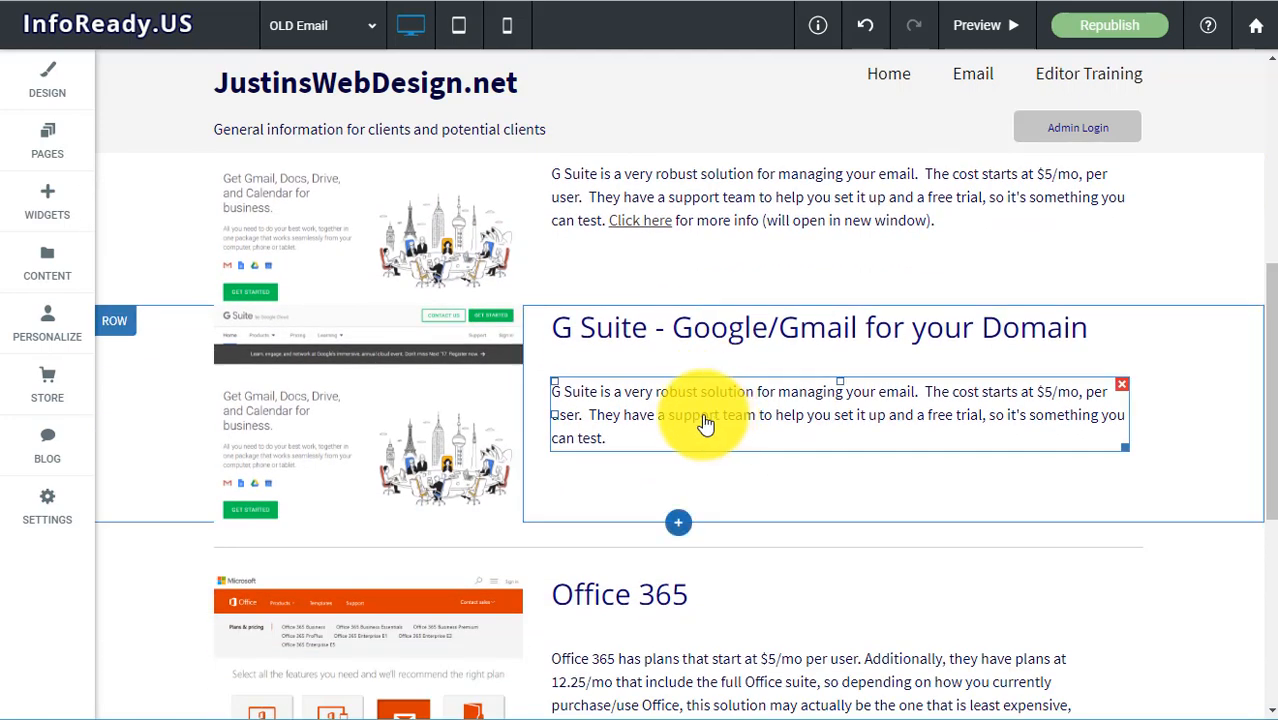
{"action": "left_click", "coordinate": [516, 314]}
{"action": "scroll", "coordinate": [391, 391], "scroll_direction": "up", "scroll_amount": 2}
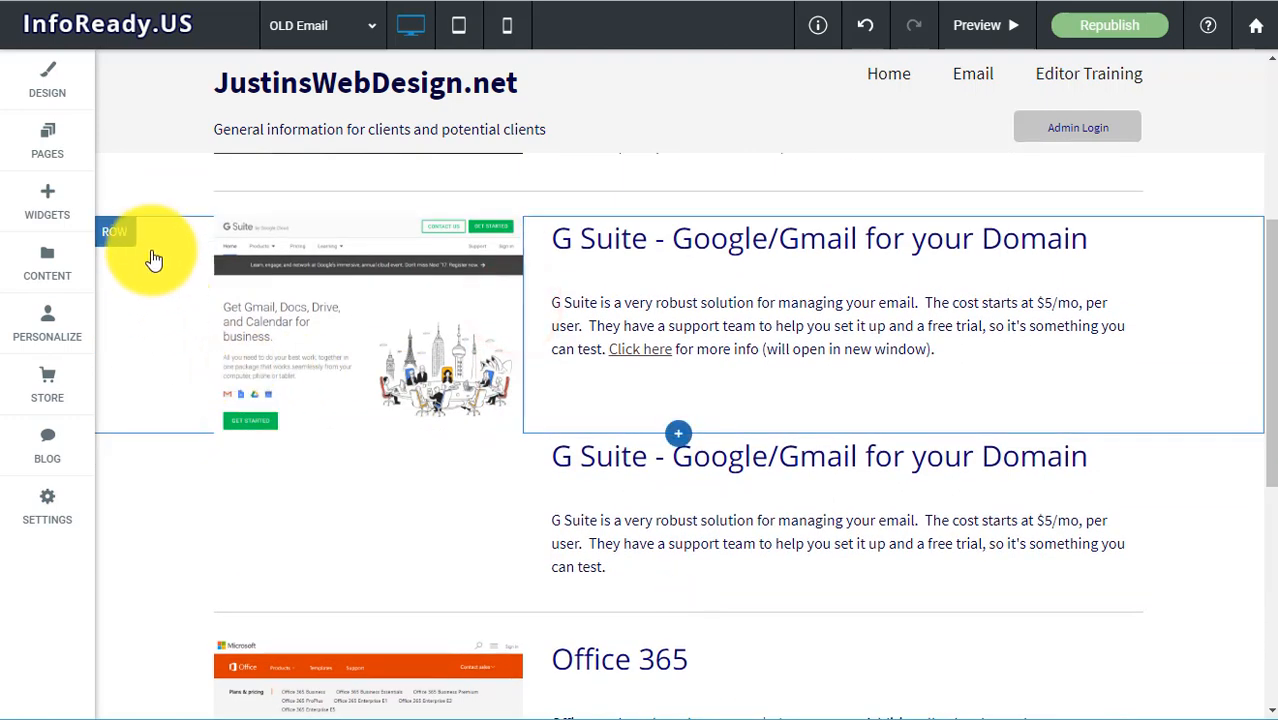
{"action": "left_click", "coordinate": [115, 240]}
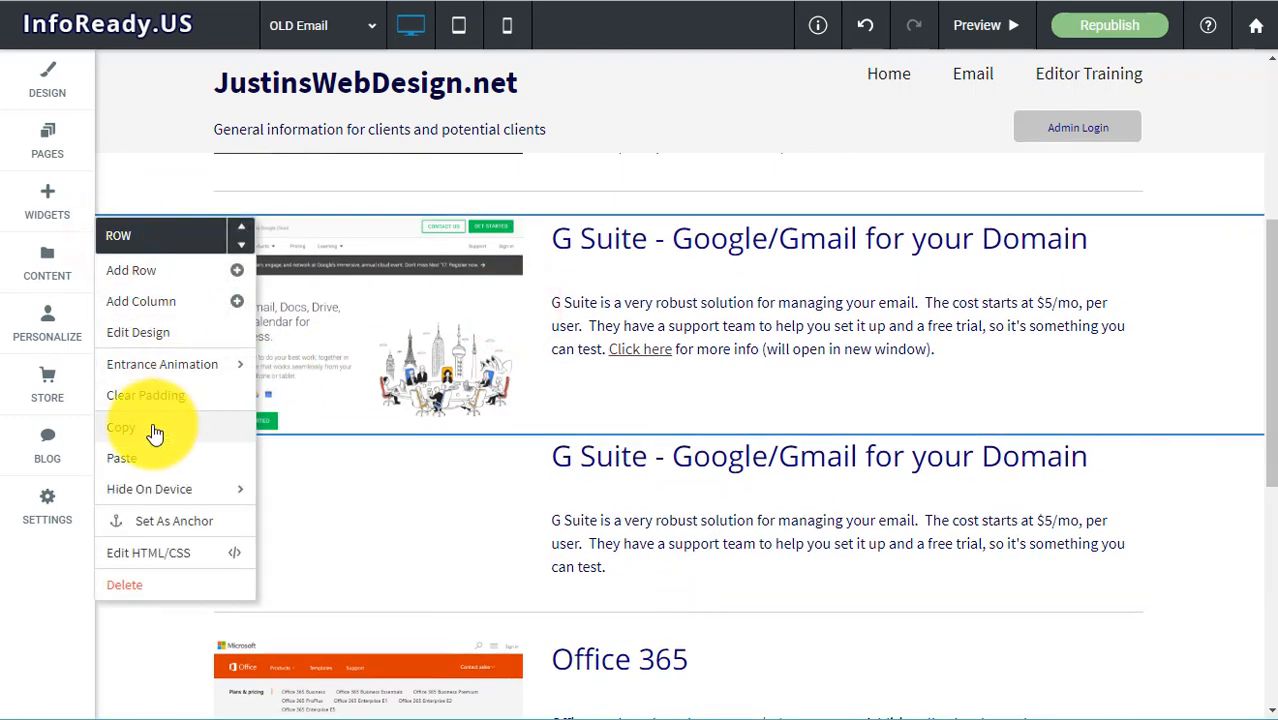
{"action": "left_click", "coordinate": [165, 427]}
{"action": "left_click", "coordinate": [110, 233]}
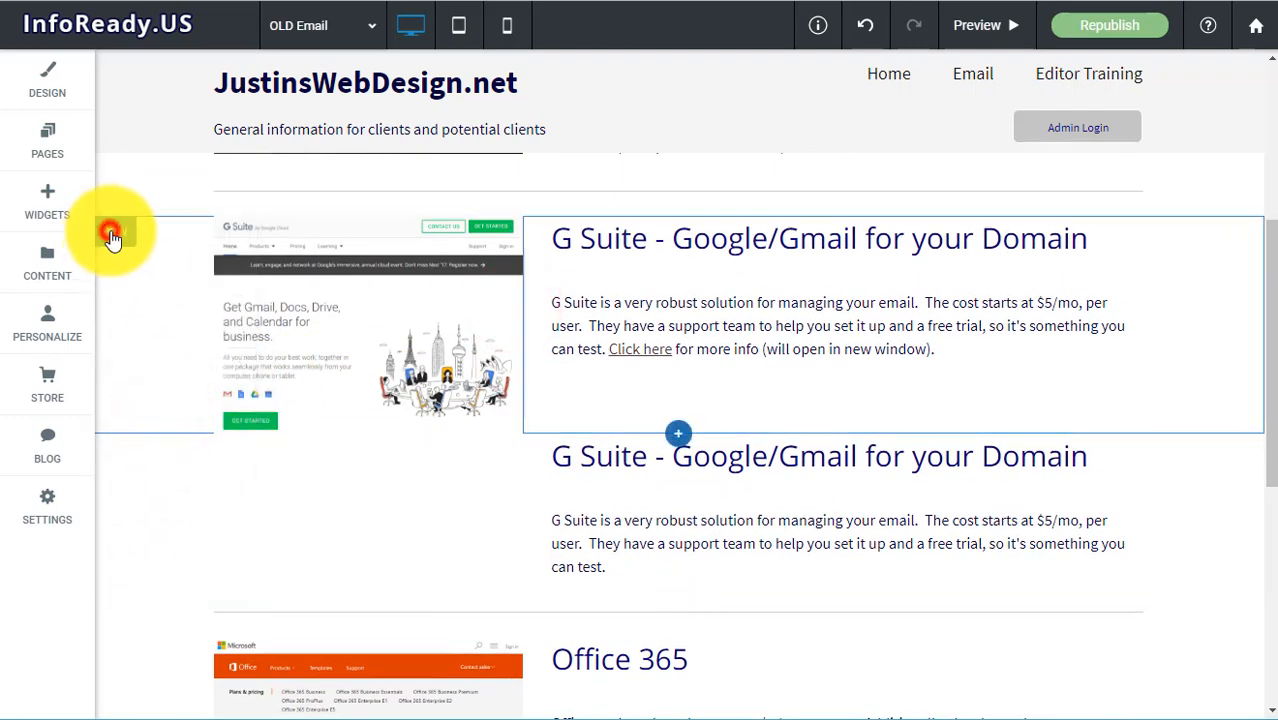
{"action": "left_click", "coordinate": [122, 457]}
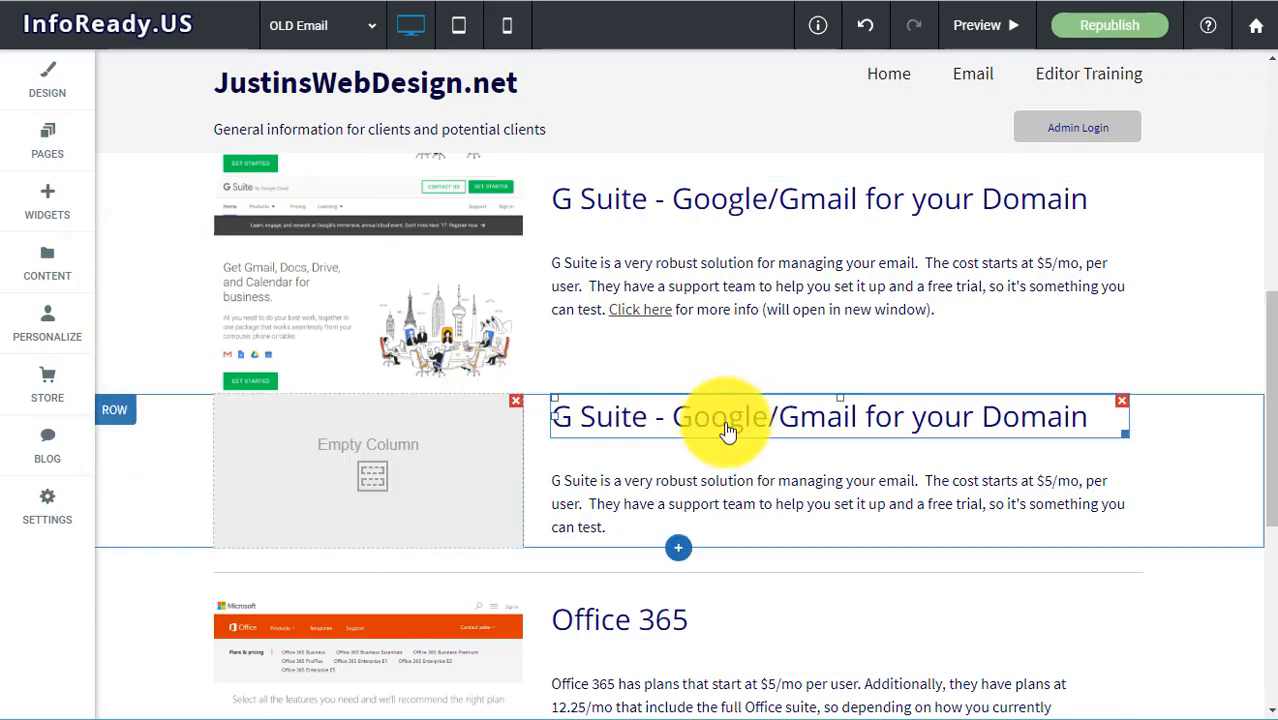
Replace the fresh copy's paragraph with the shortened one moved up from the bottom G Suite row, and delete that leftover row
{"action": "left_click", "coordinate": [672, 493]}
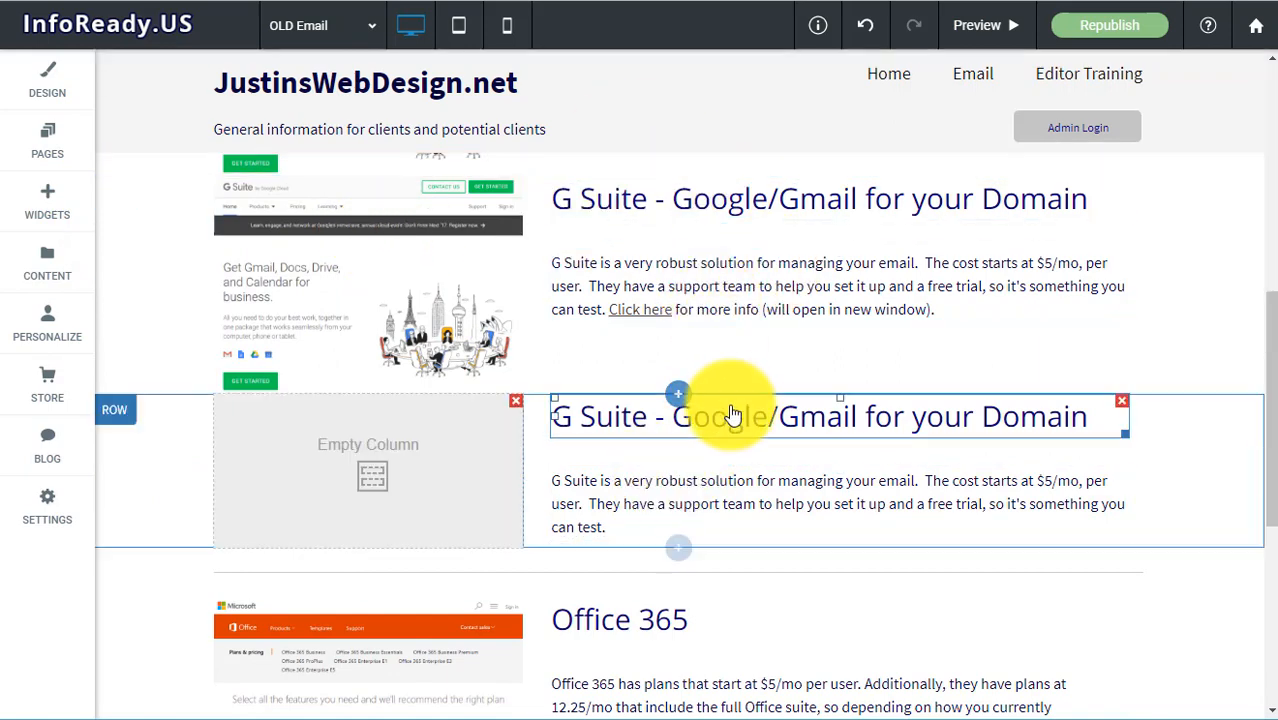
{"action": "left_click_drag", "start_coordinate": [686, 492], "coordinate": [722, 300]}
{"action": "left_click", "coordinate": [1122, 342]}
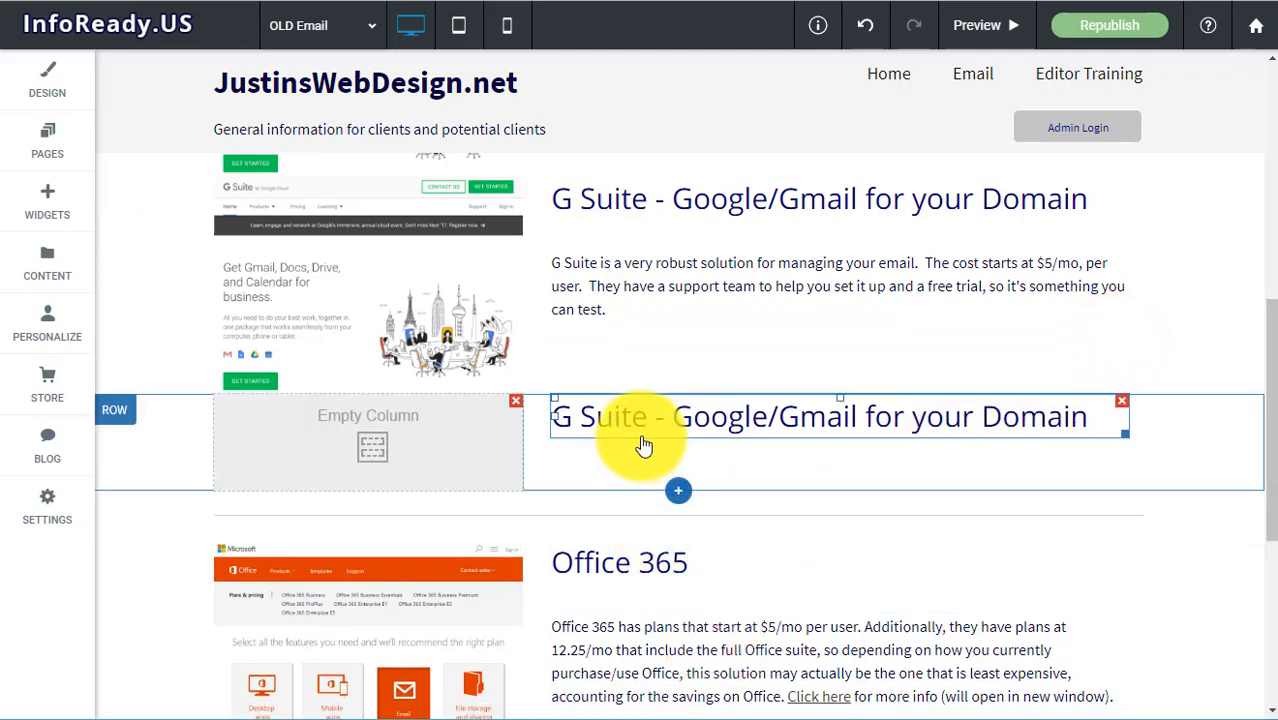
{"action": "left_click", "coordinate": [108, 414]}
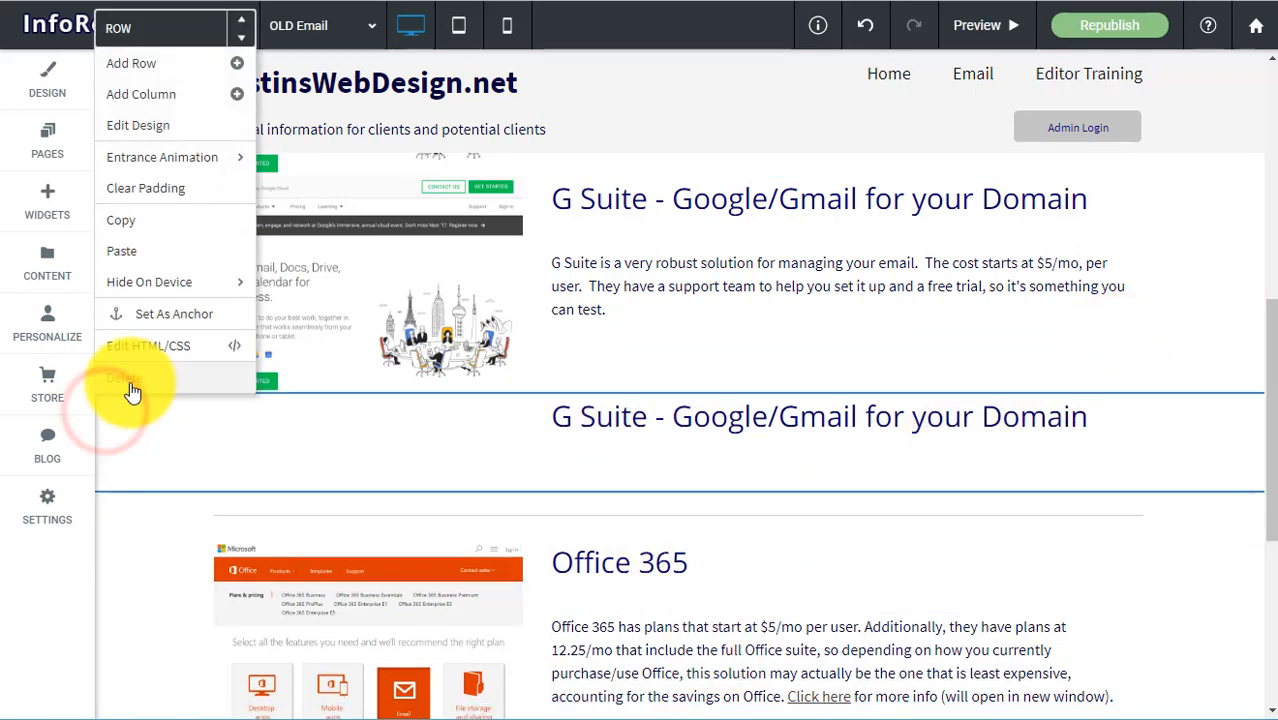
{"action": "left_click", "coordinate": [126, 381]}
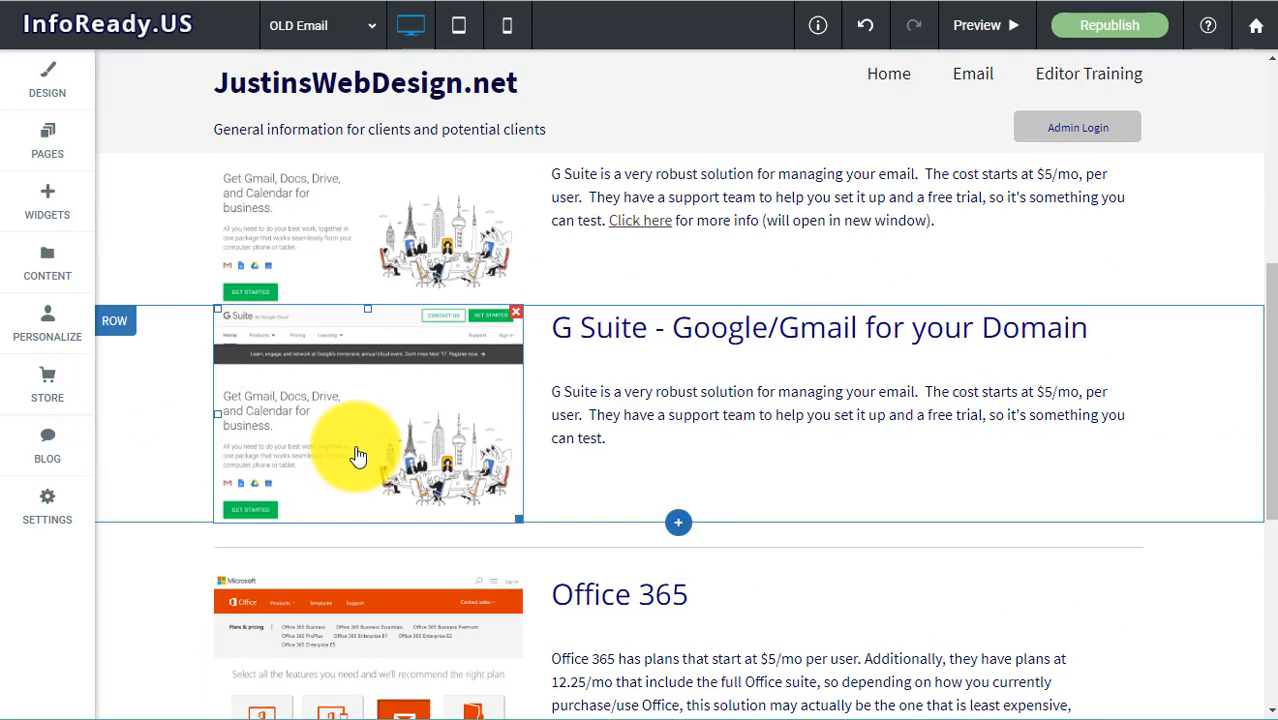
Delete the lower G Suite row with the shortened paragraph, keeping the intact row above it
{"action": "scroll", "coordinate": [358, 456], "scroll_direction": "up", "scroll_amount": 1}
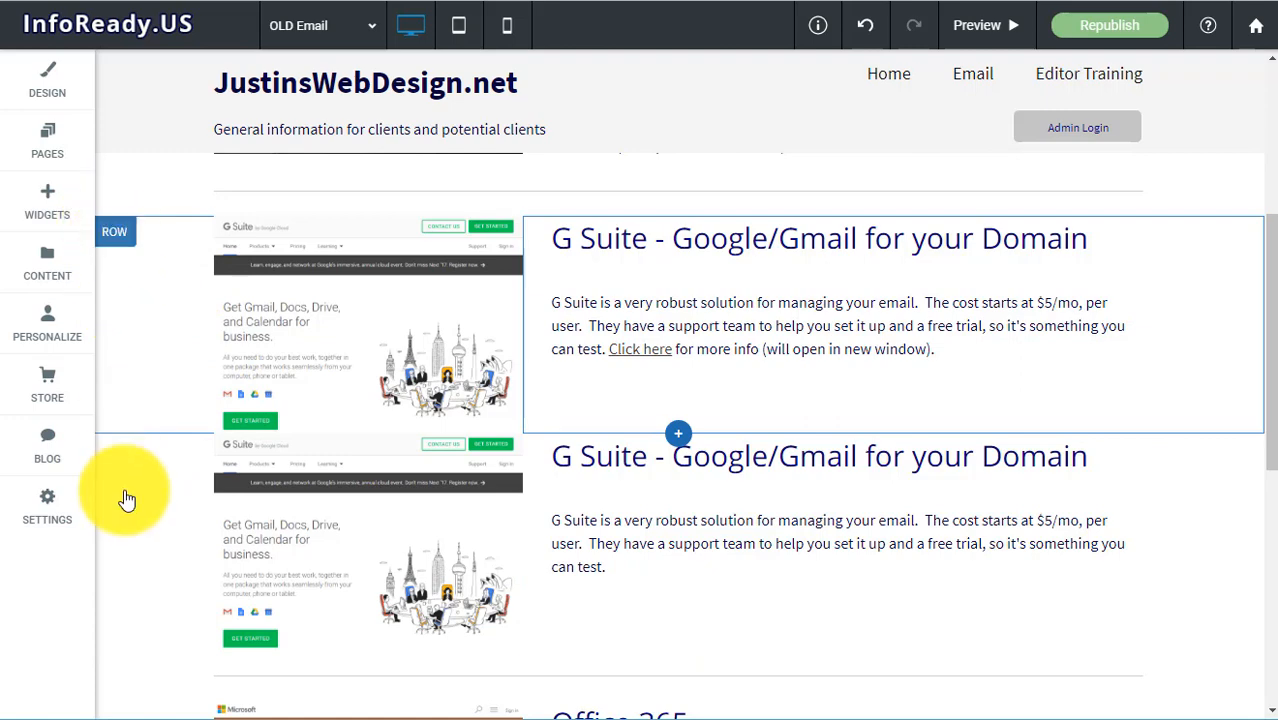
{"action": "left_click", "coordinate": [108, 447]}
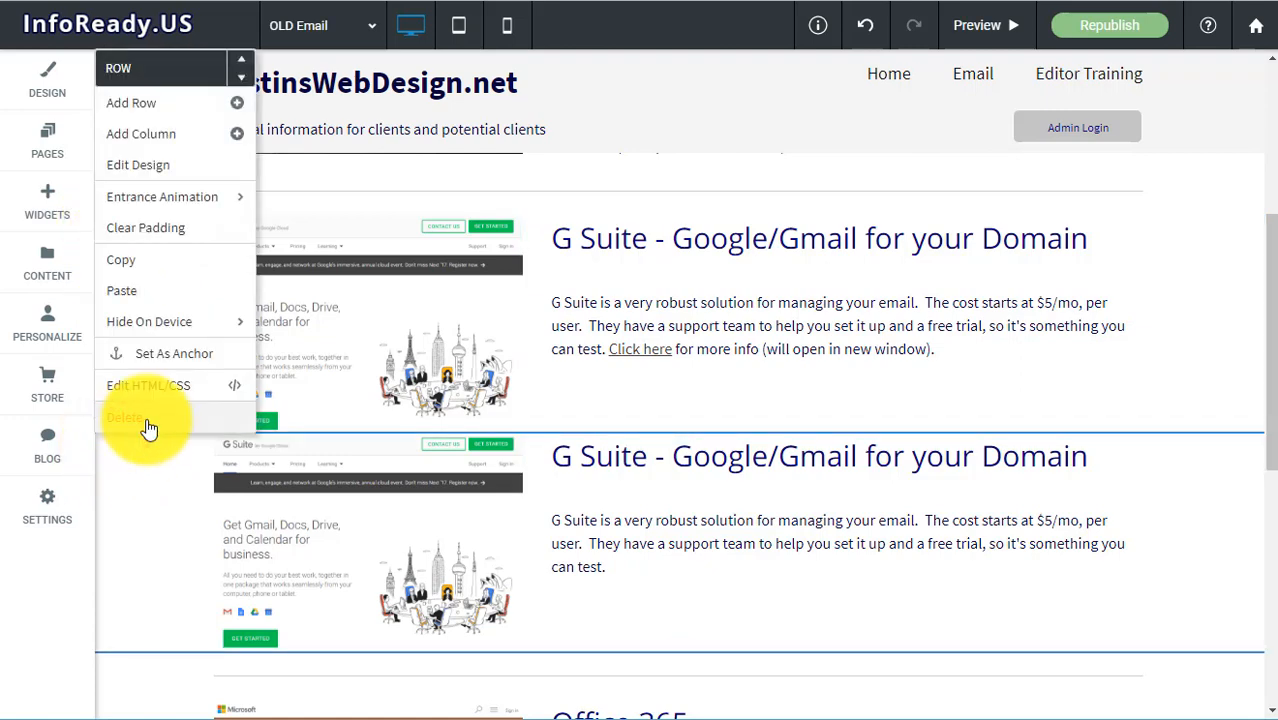
{"action": "left_click", "coordinate": [145, 425]}
{"action": "scroll", "coordinate": [949, 340], "scroll_direction": "up", "scroll_amount": 2}
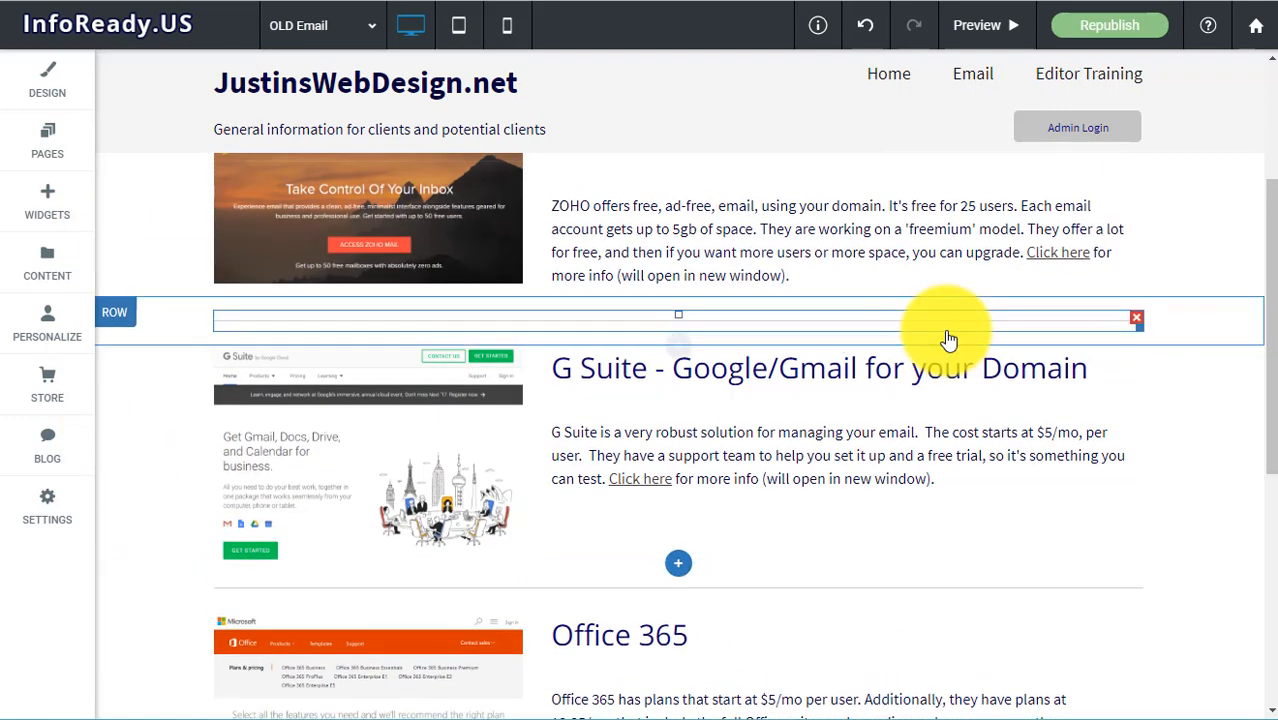
{"action": "scroll", "coordinate": [949, 330], "scroll_direction": "down", "scroll_amount": 3}
{"action": "scroll", "coordinate": [634, 563], "scroll_direction": "up", "scroll_amount": 4}
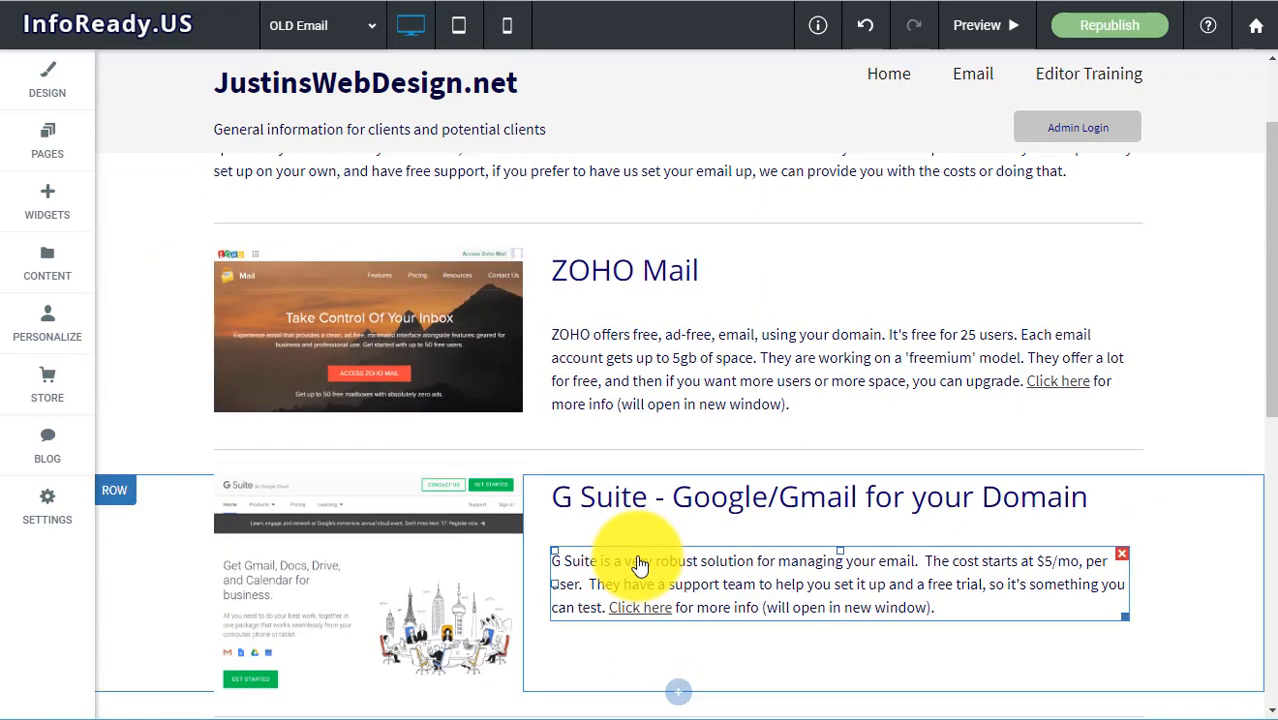
{"action": "scroll", "coordinate": [640, 566], "scroll_direction": "down", "scroll_amount": 3}
{"action": "scroll", "coordinate": [656, 448], "scroll_direction": "up", "scroll_amount": 1}
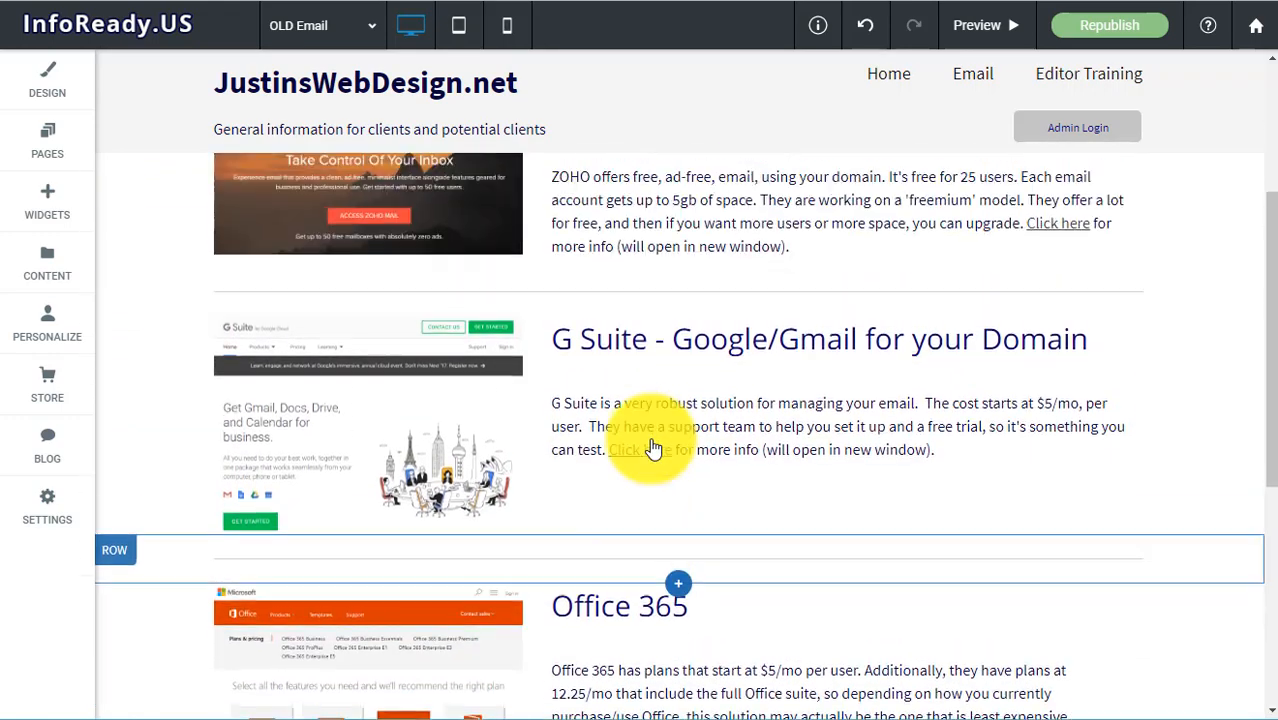
{"action": "scroll", "coordinate": [652, 448], "scroll_direction": "up", "scroll_amount": 1}
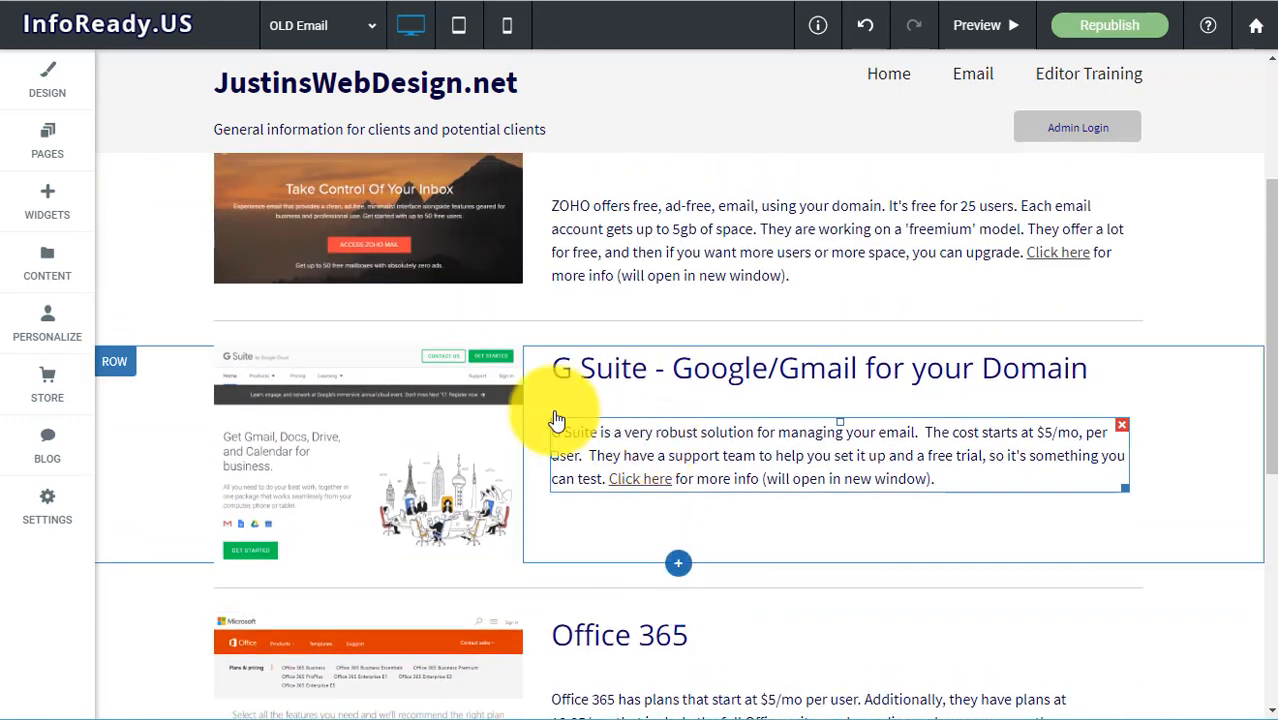
{"action": "left_click", "coordinate": [114, 366]}
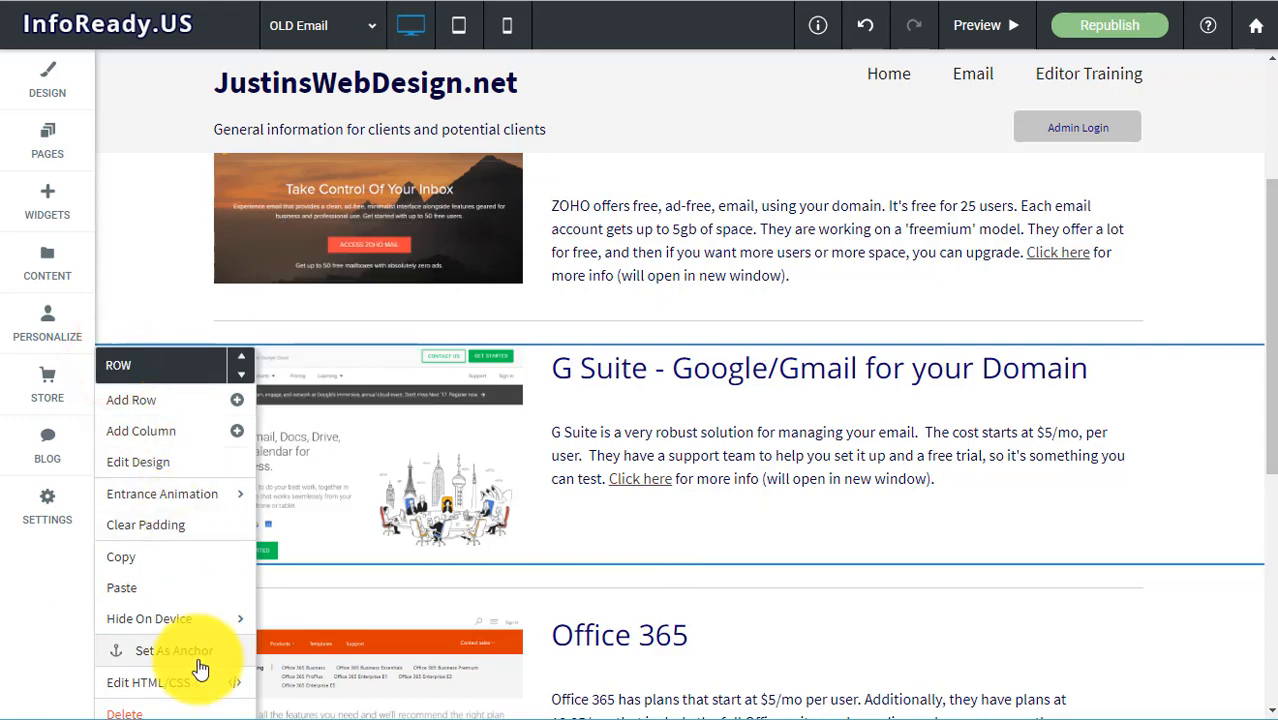
{"action": "scroll", "coordinate": [630, 289], "scroll_direction": "up", "scroll_amount": 2}
{"action": "scroll", "coordinate": [655, 291], "scroll_direction": "down", "scroll_amount": 6}
{"action": "scroll", "coordinate": [663, 292], "scroll_direction": "up", "scroll_amount": 2}
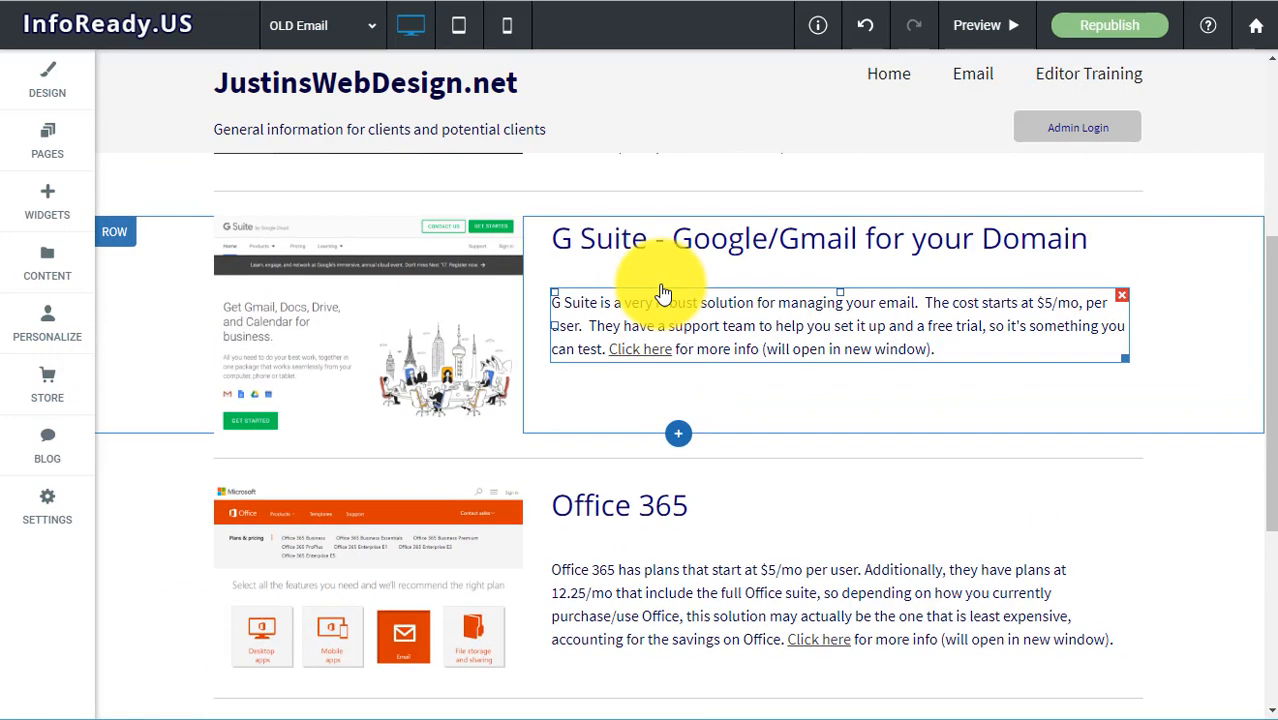
Hide the G Suite row on mobile, tablet and desktop
{"action": "left_click", "coordinate": [114, 231]}
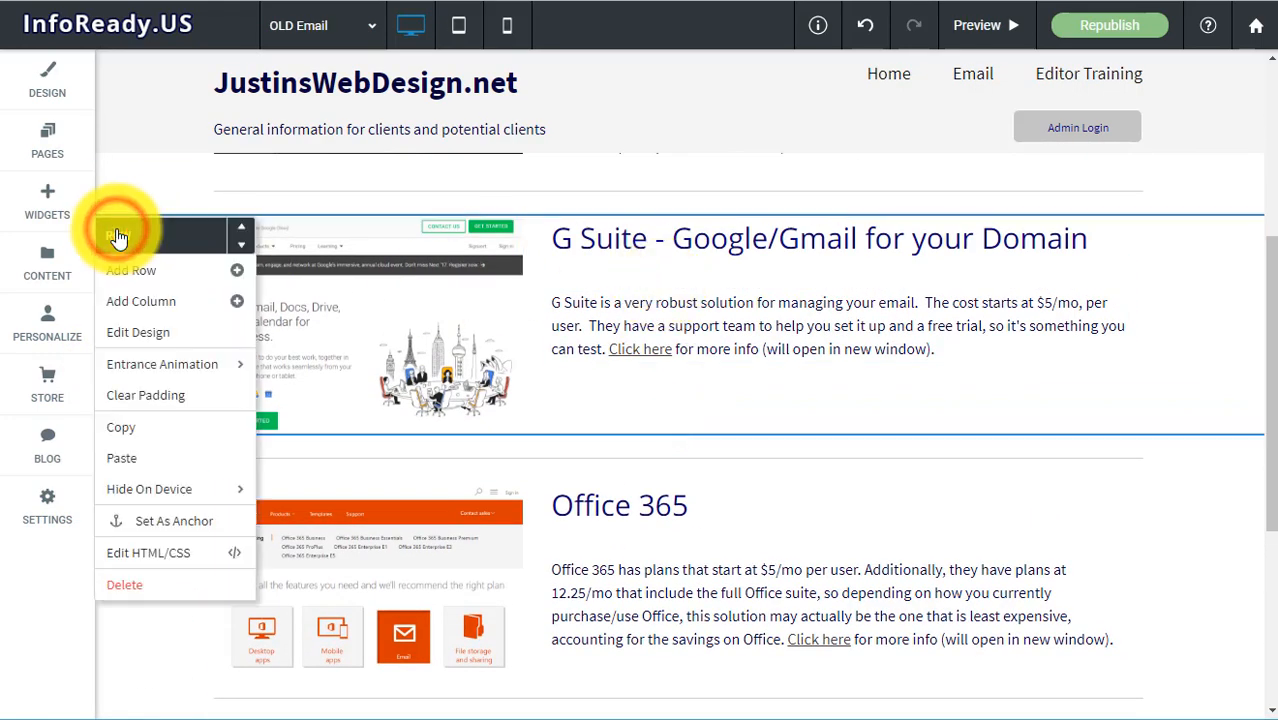
{"action": "mouse_move", "coordinate": [210, 498]}
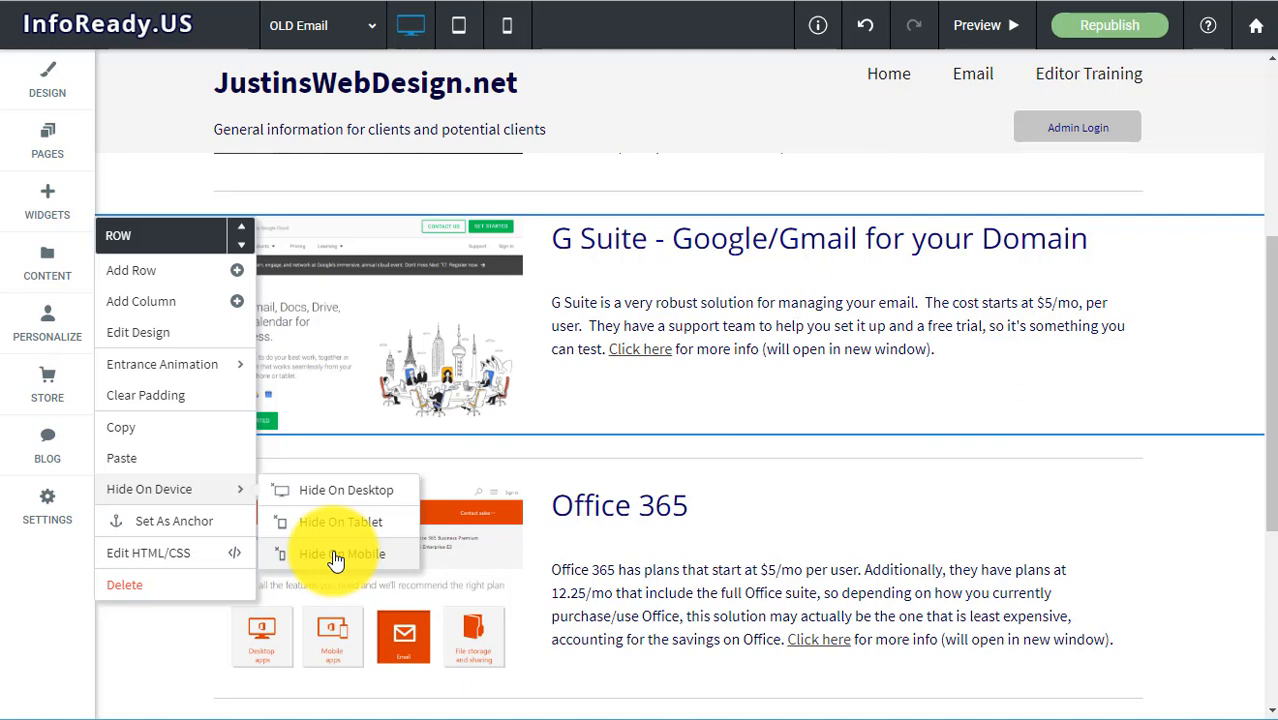
{"action": "left_click", "coordinate": [183, 490]}
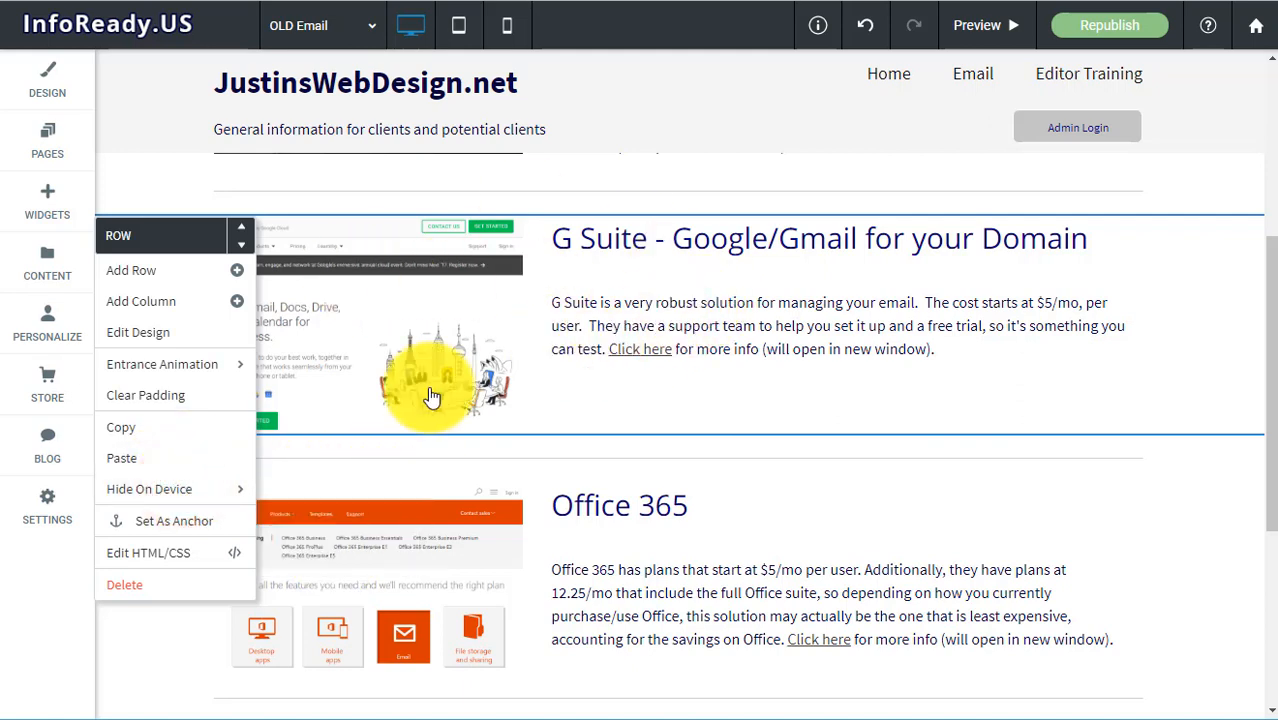
{"action": "mouse_move", "coordinate": [160, 500]}
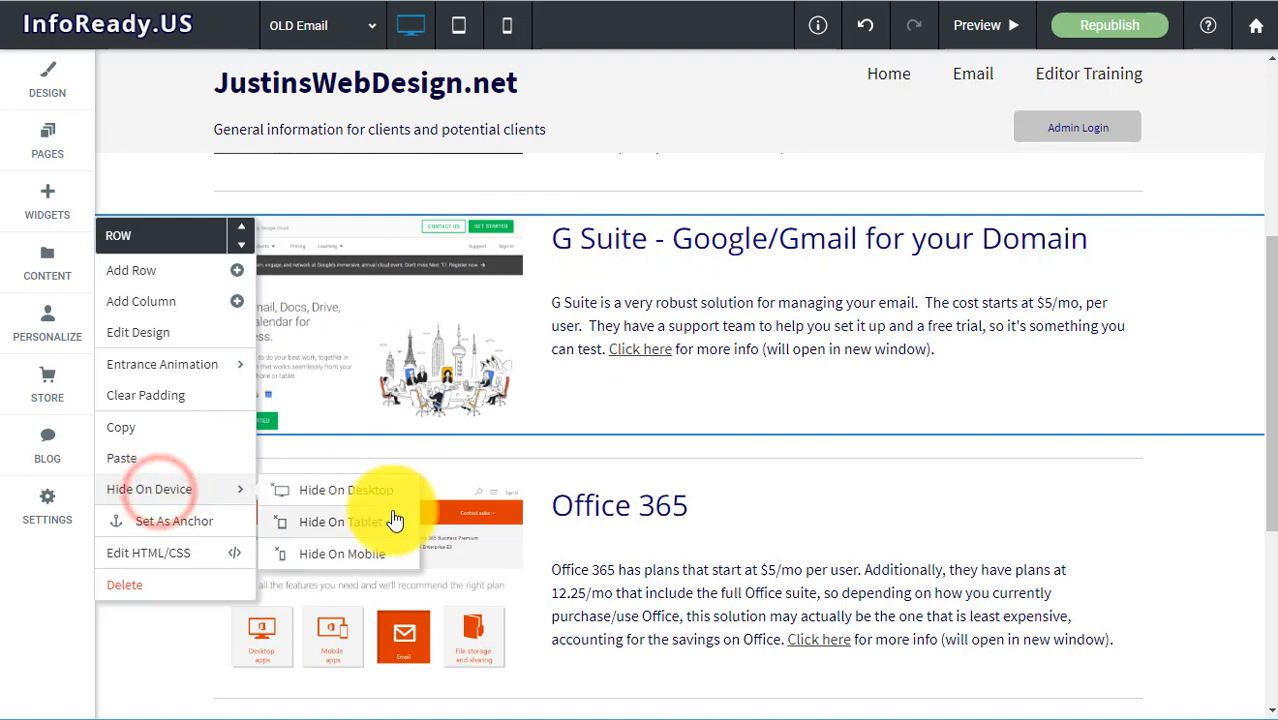
{"action": "left_click", "coordinate": [353, 563]}
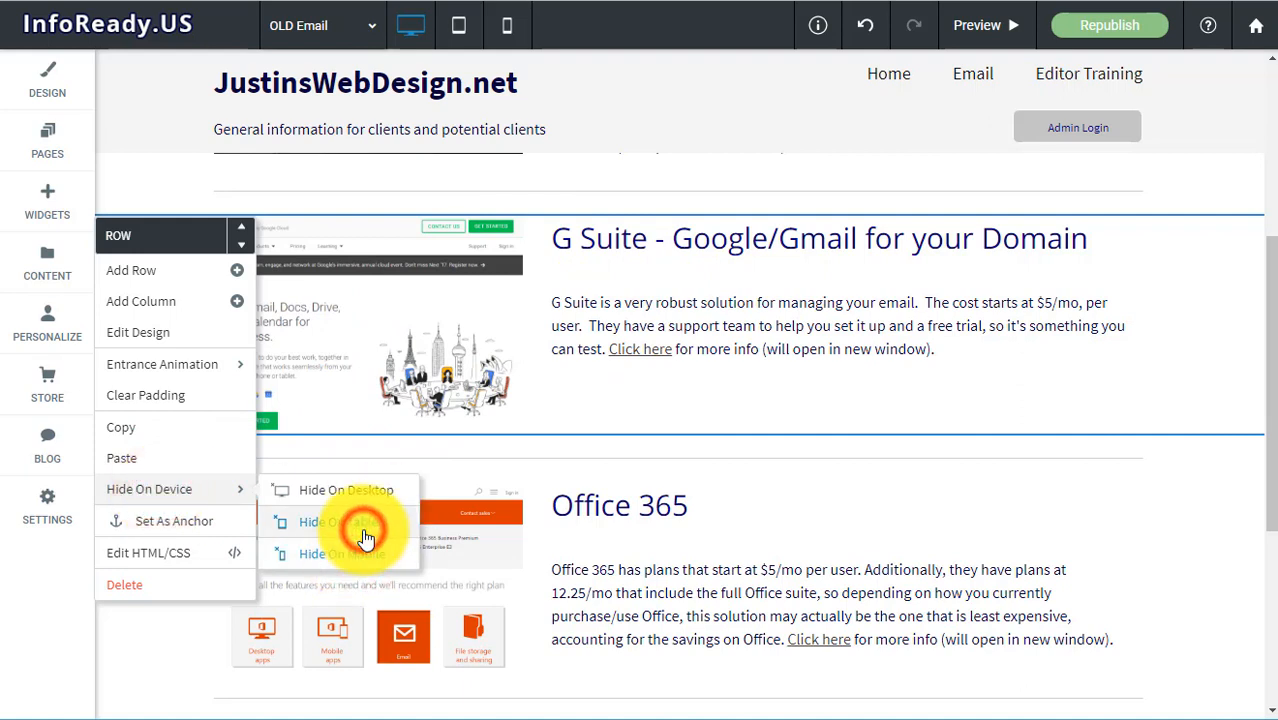
{"action": "left_click", "coordinate": [365, 488]}
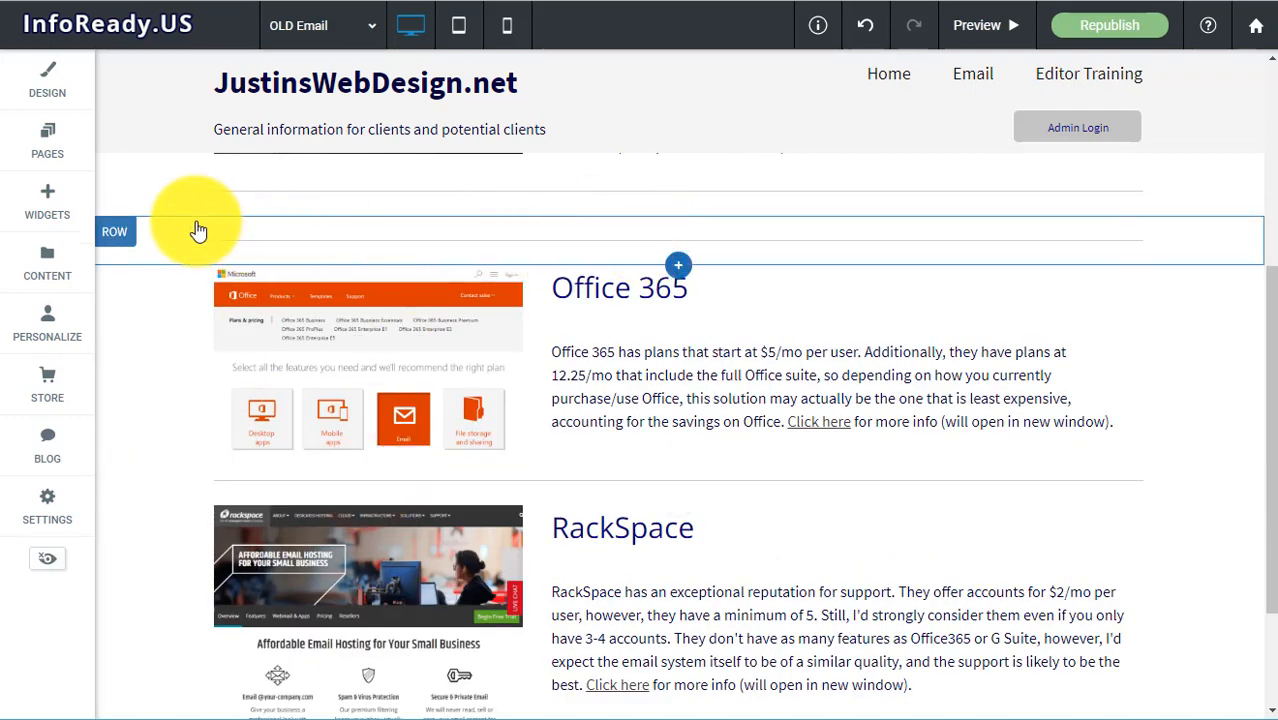
Reveal the hidden elements on the page and unhide the G Suite row
{"action": "left_click", "coordinate": [50, 562]}
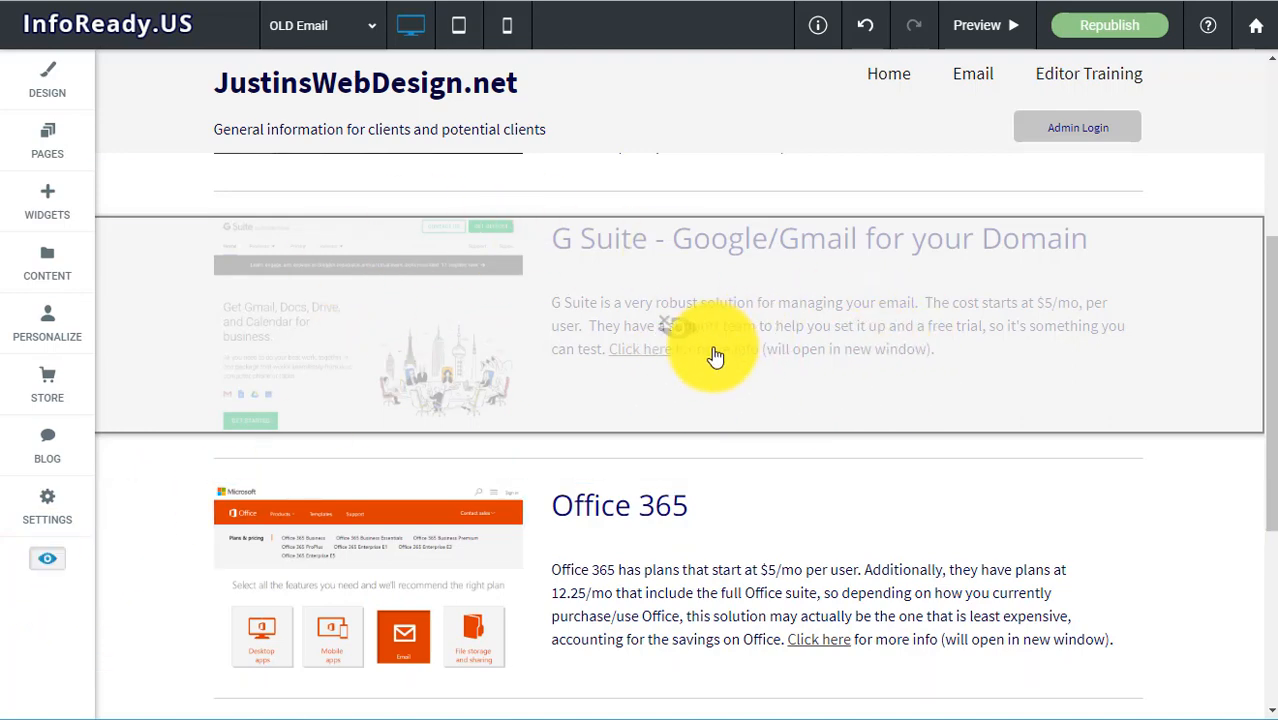
{"action": "left_click", "coordinate": [681, 341]}
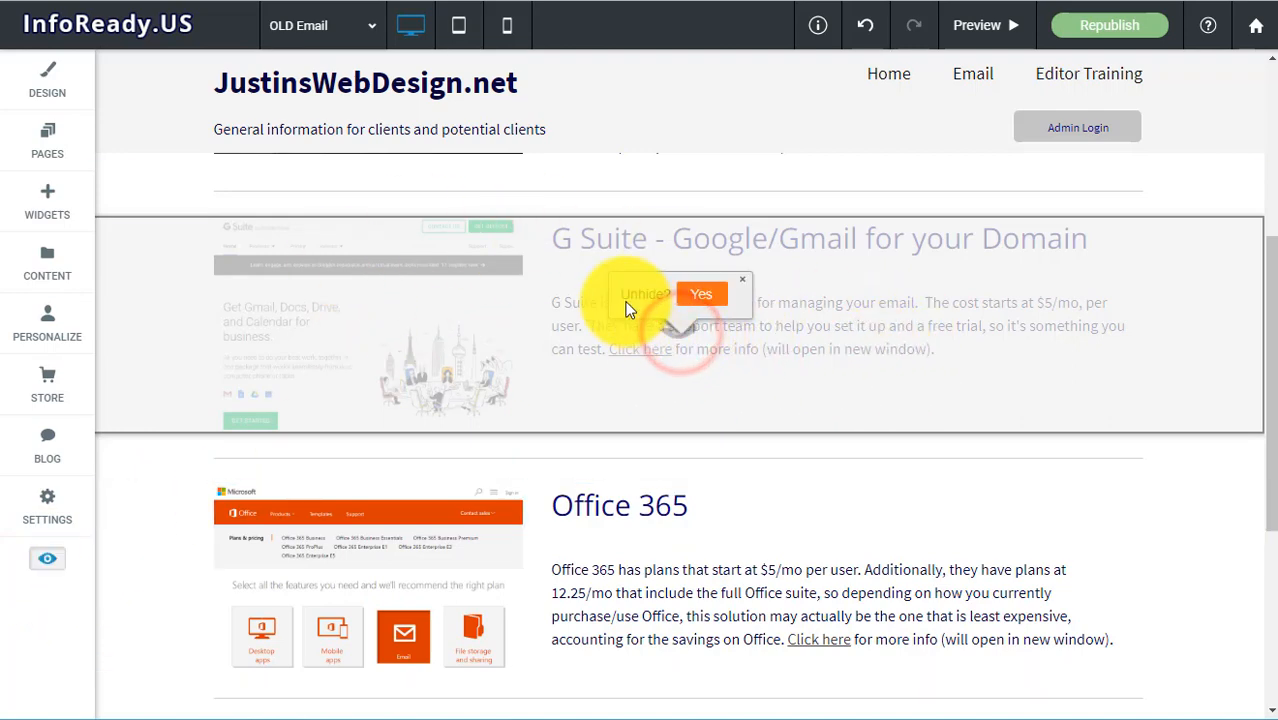
{"action": "left_click", "coordinate": [712, 295]}
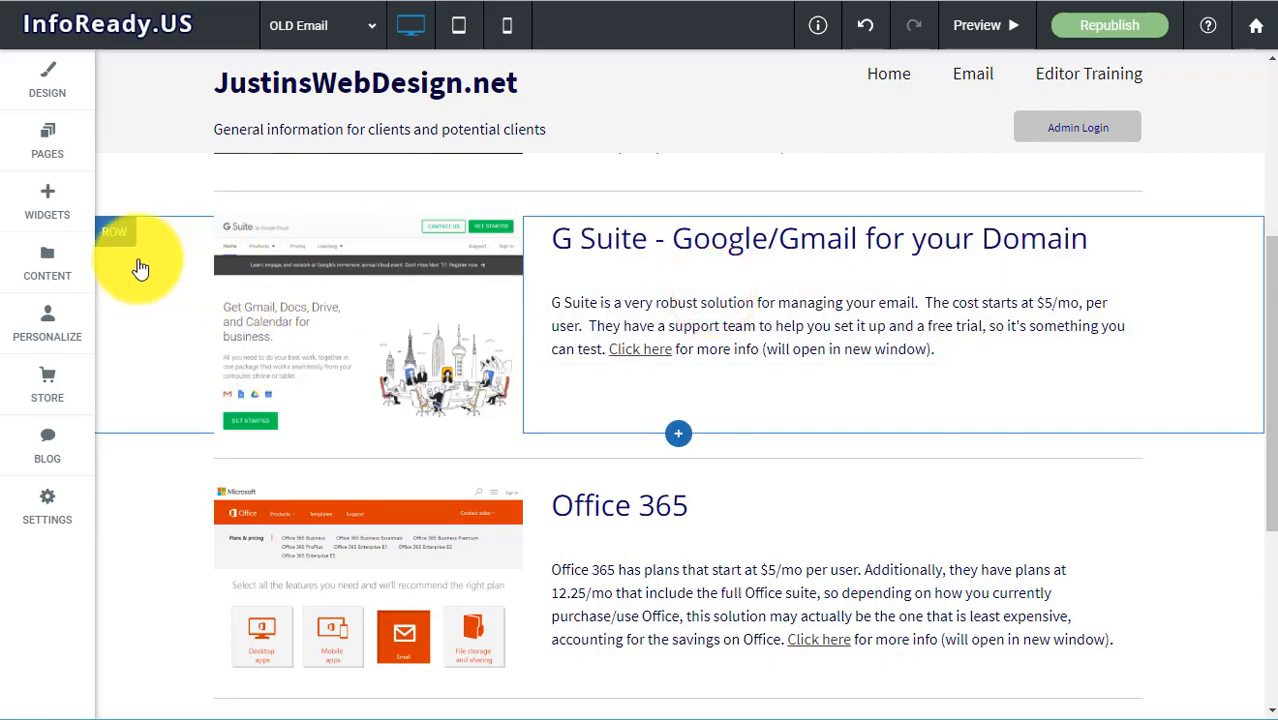
Unhide the G Suite row on tablet and mobile
{"action": "left_click", "coordinate": [103, 235]}
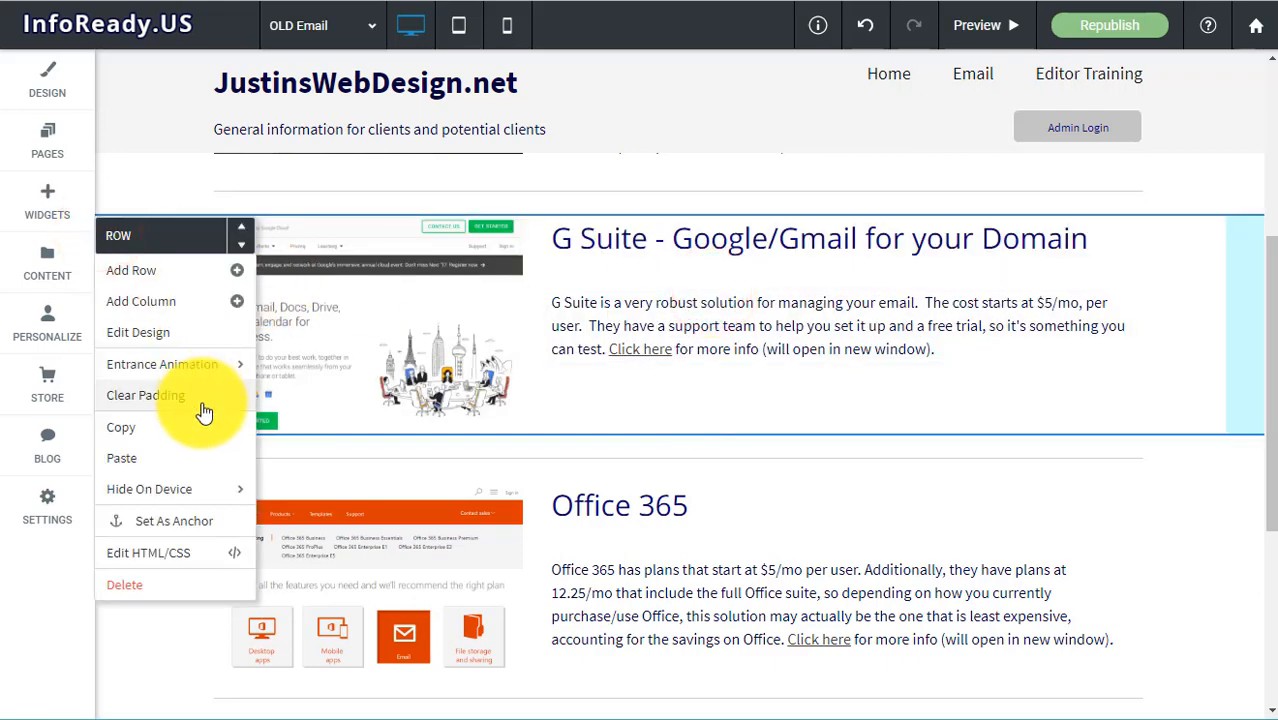
{"action": "mouse_move", "coordinate": [197, 505]}
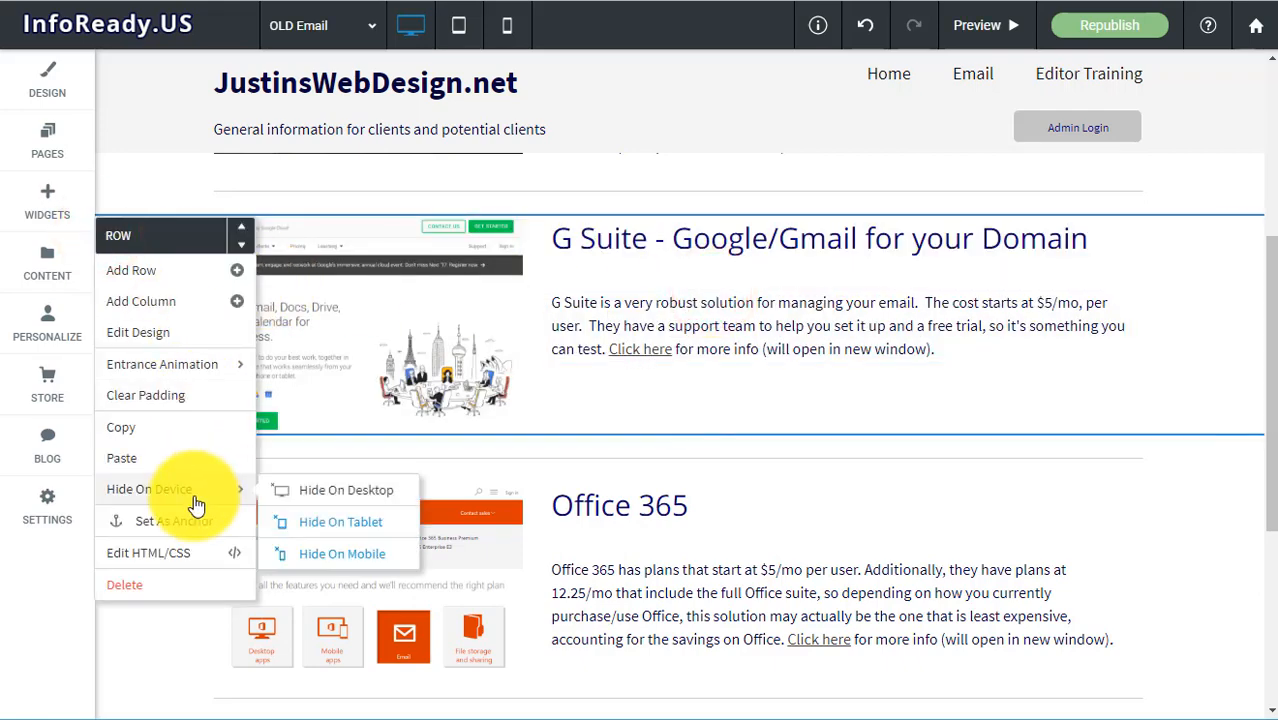
{"action": "left_click", "coordinate": [349, 527]}
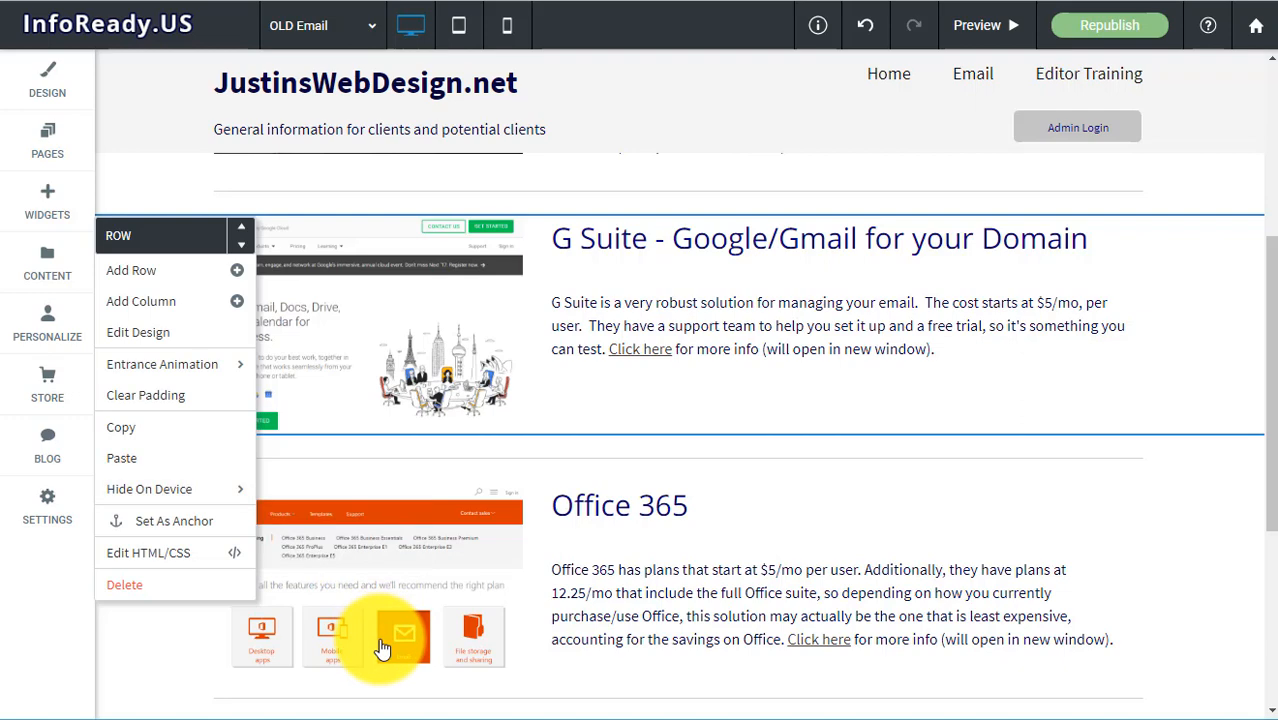
{"action": "left_click", "coordinate": [852, 357]}
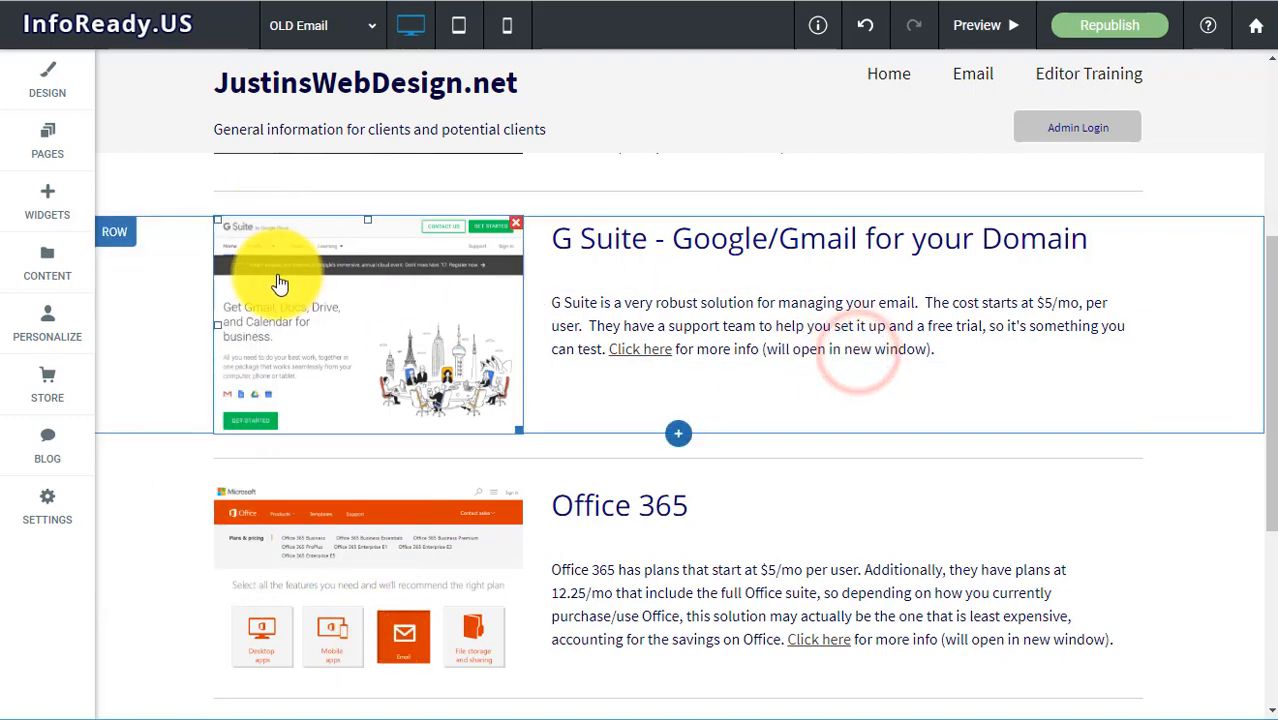
{"action": "left_click", "coordinate": [691, 486]}
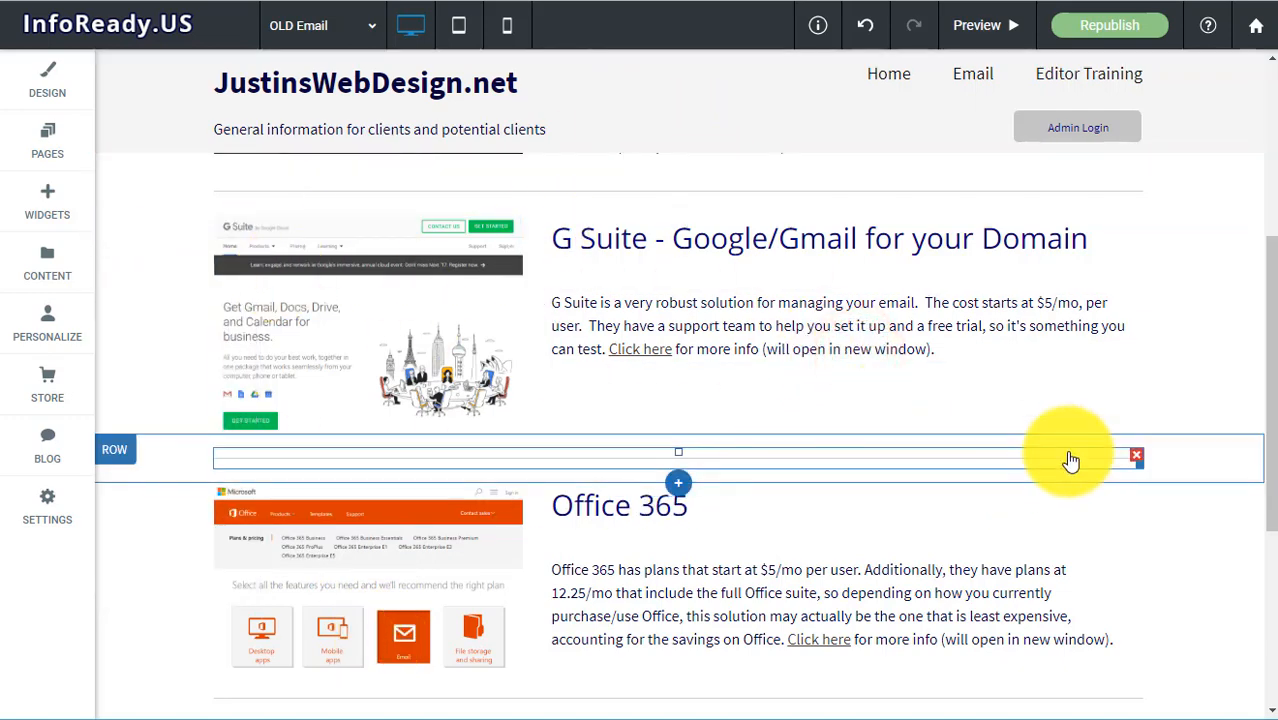
{"action": "scroll", "coordinate": [1071, 461], "scroll_direction": "up", "scroll_amount": 3}
{"action": "scroll", "coordinate": [1071, 461], "scroll_direction": "down", "scroll_amount": 4}
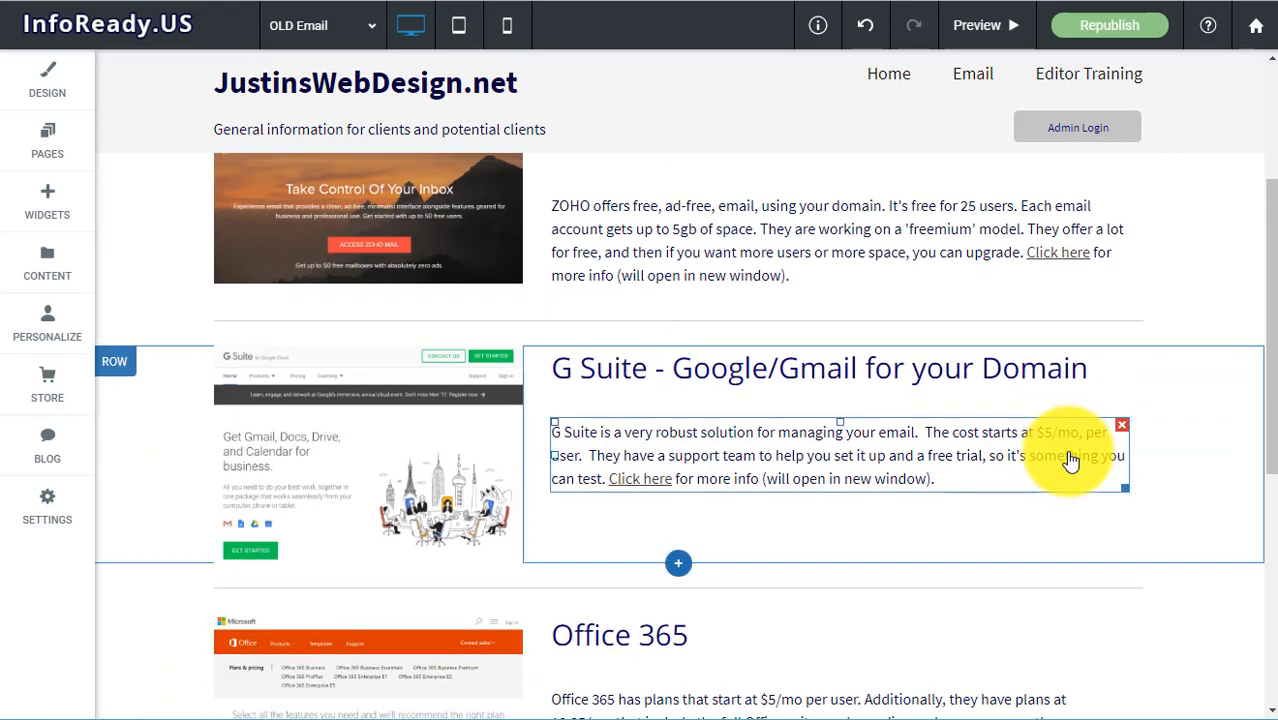
{"action": "scroll", "coordinate": [1055, 434], "scroll_direction": "up", "scroll_amount": 2}
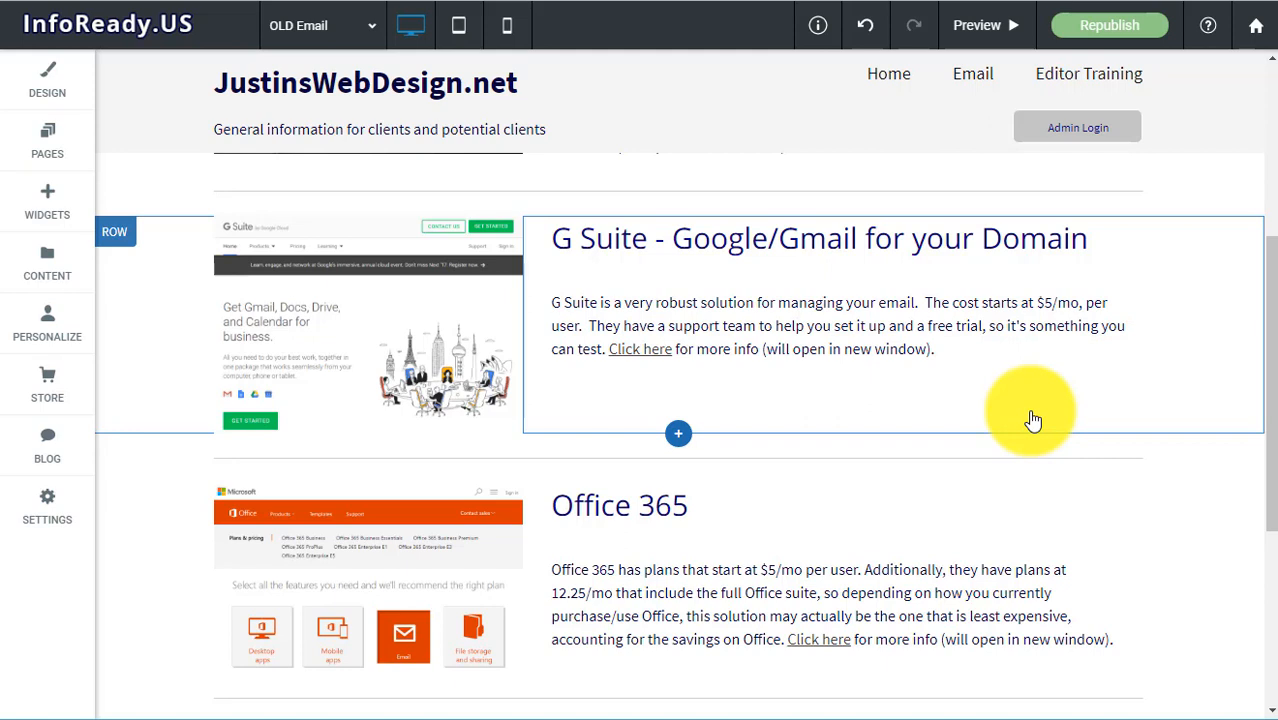
Examine the G Suite row's entrance animation and device-hiding options and the surrounding rows
{"action": "left_click", "coordinate": [125, 232]}
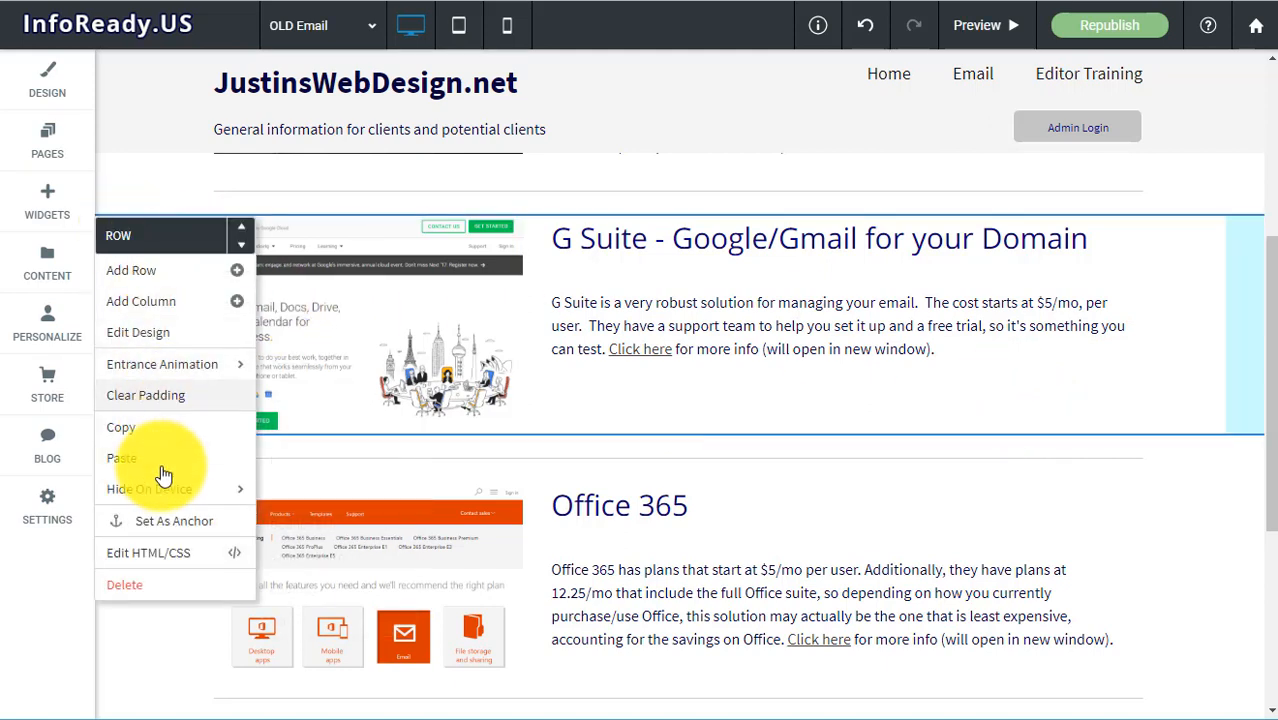
{"action": "mouse_move", "coordinate": [165, 368]}
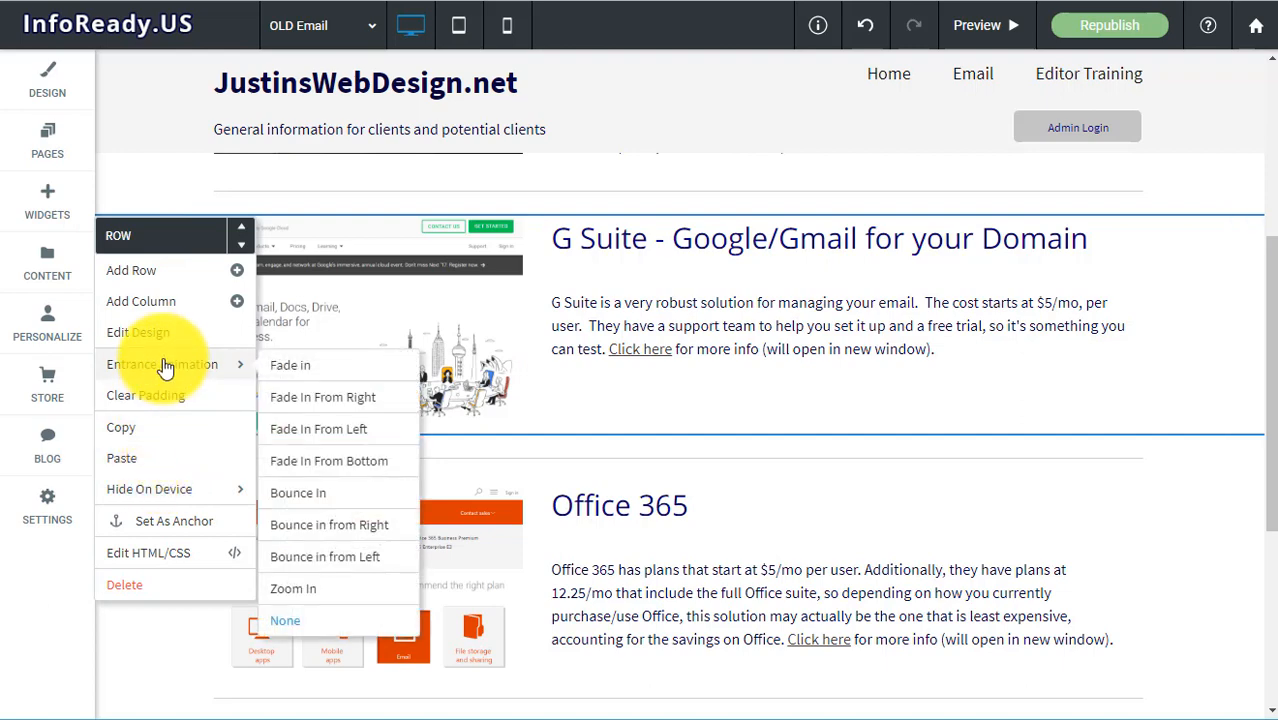
{"action": "mouse_move", "coordinate": [165, 495]}
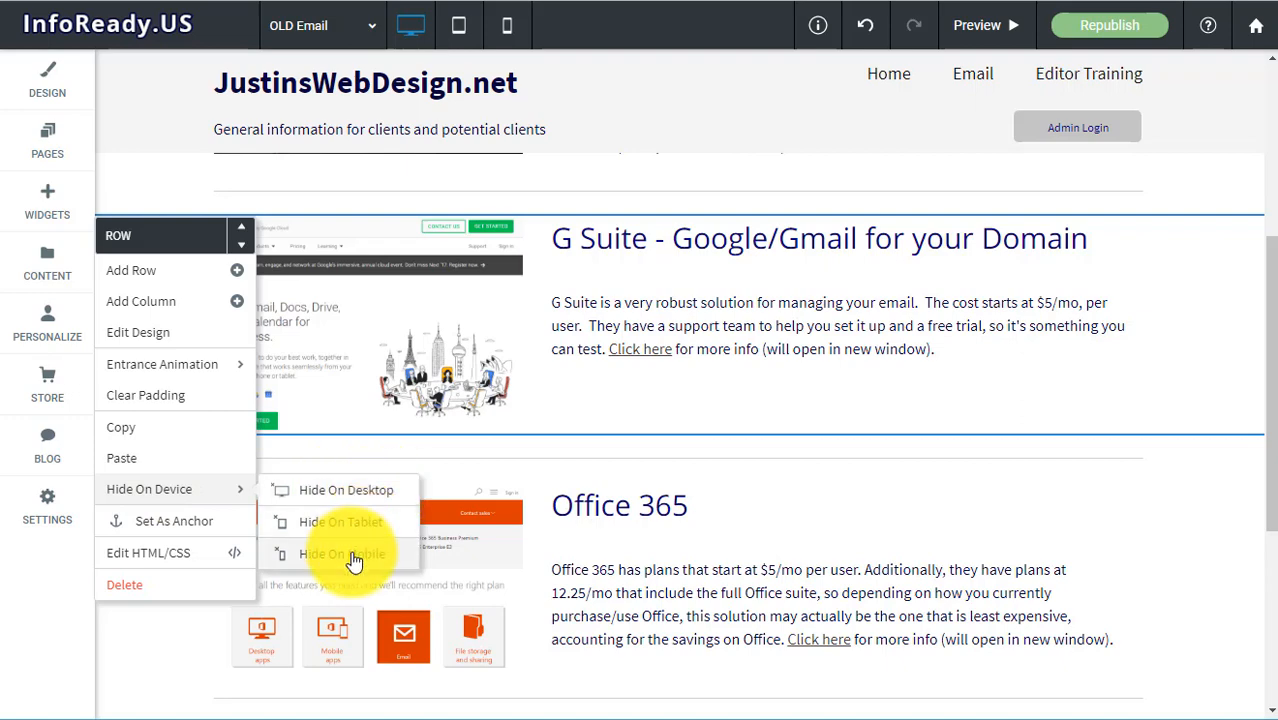
{"action": "left_click", "coordinate": [986, 314]}
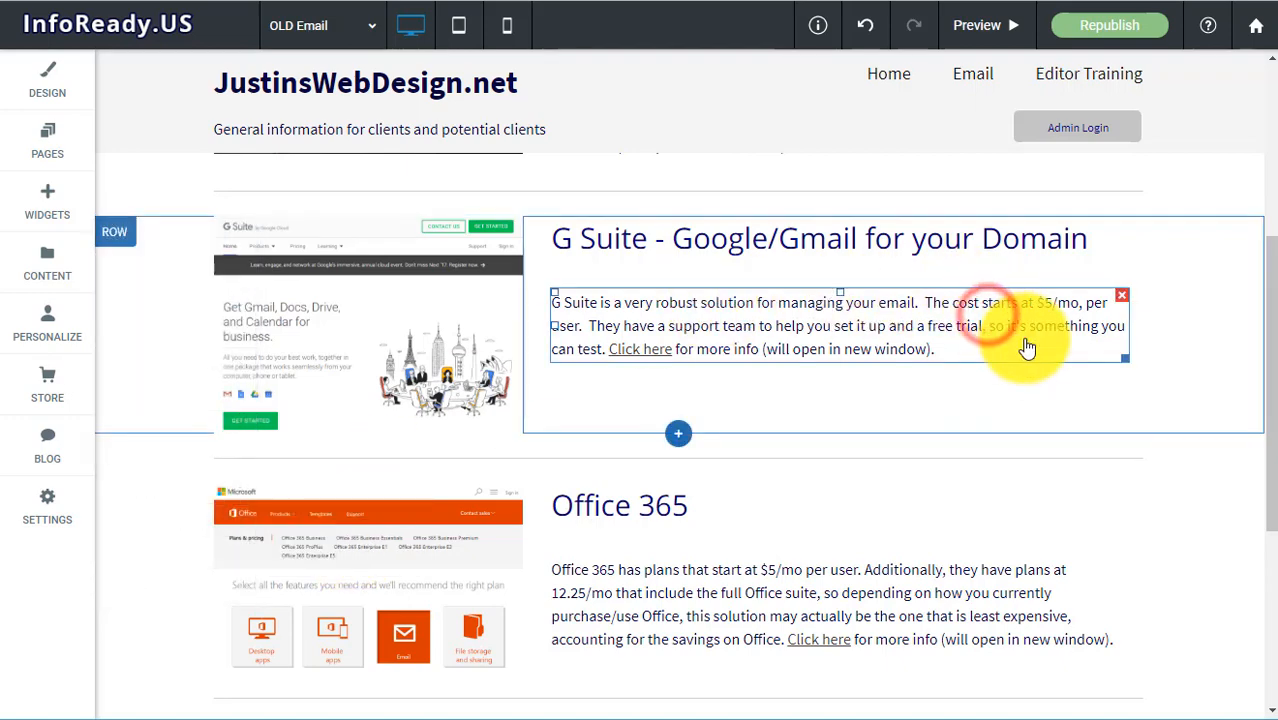
{"action": "scroll", "coordinate": [1027, 342], "scroll_direction": "down", "scroll_amount": 1}
{"action": "scroll", "coordinate": [519, 292], "scroll_direction": "up", "scroll_amount": 1}
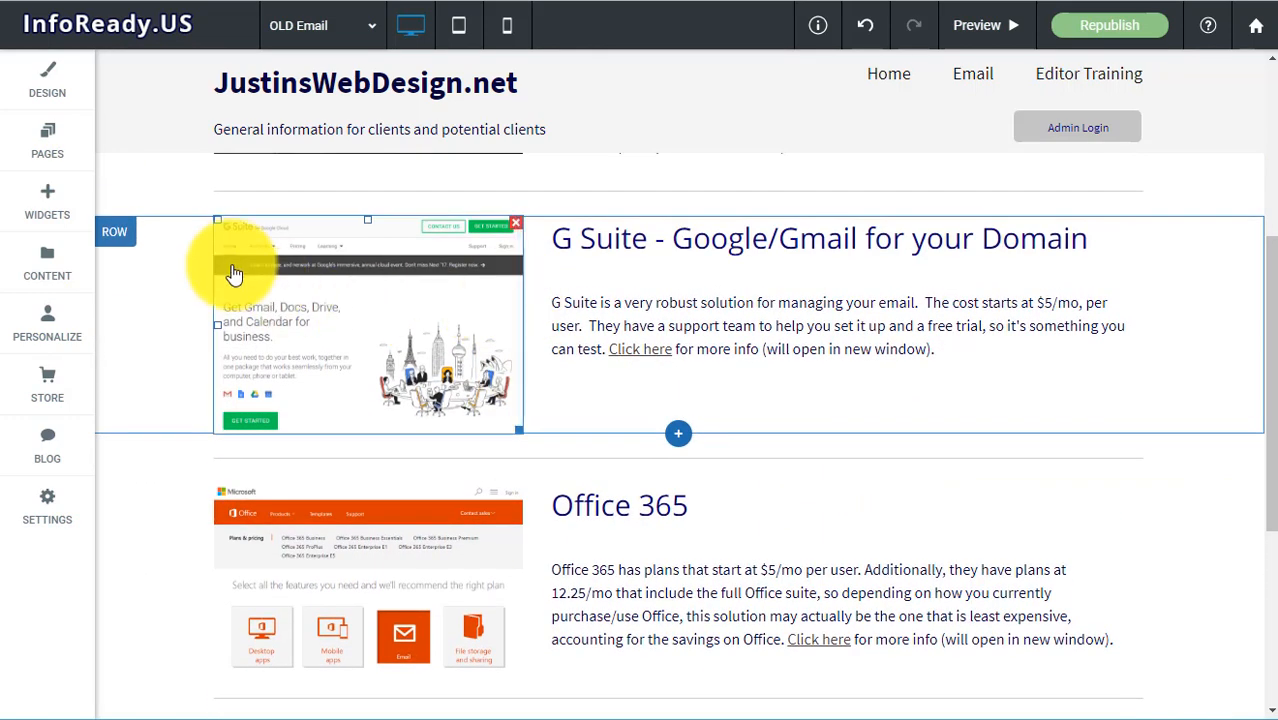
{"action": "left_click", "coordinate": [120, 236]}
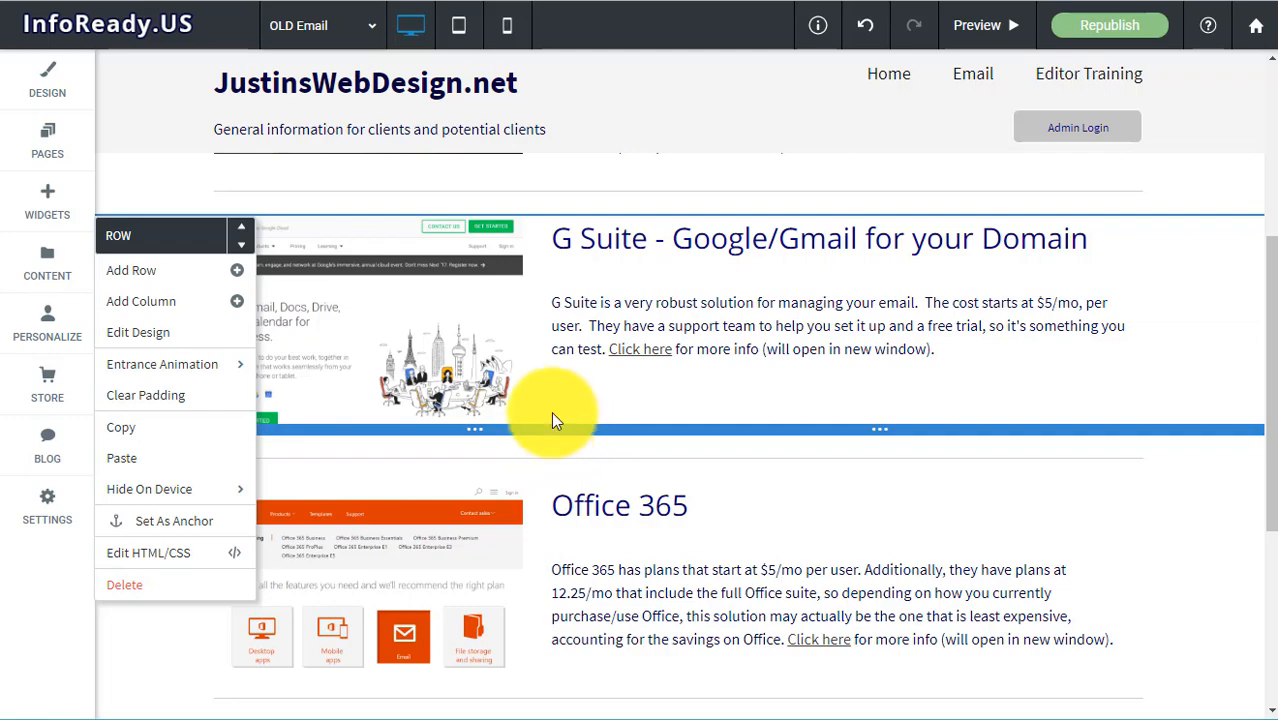
{"action": "left_click", "coordinate": [843, 366]}
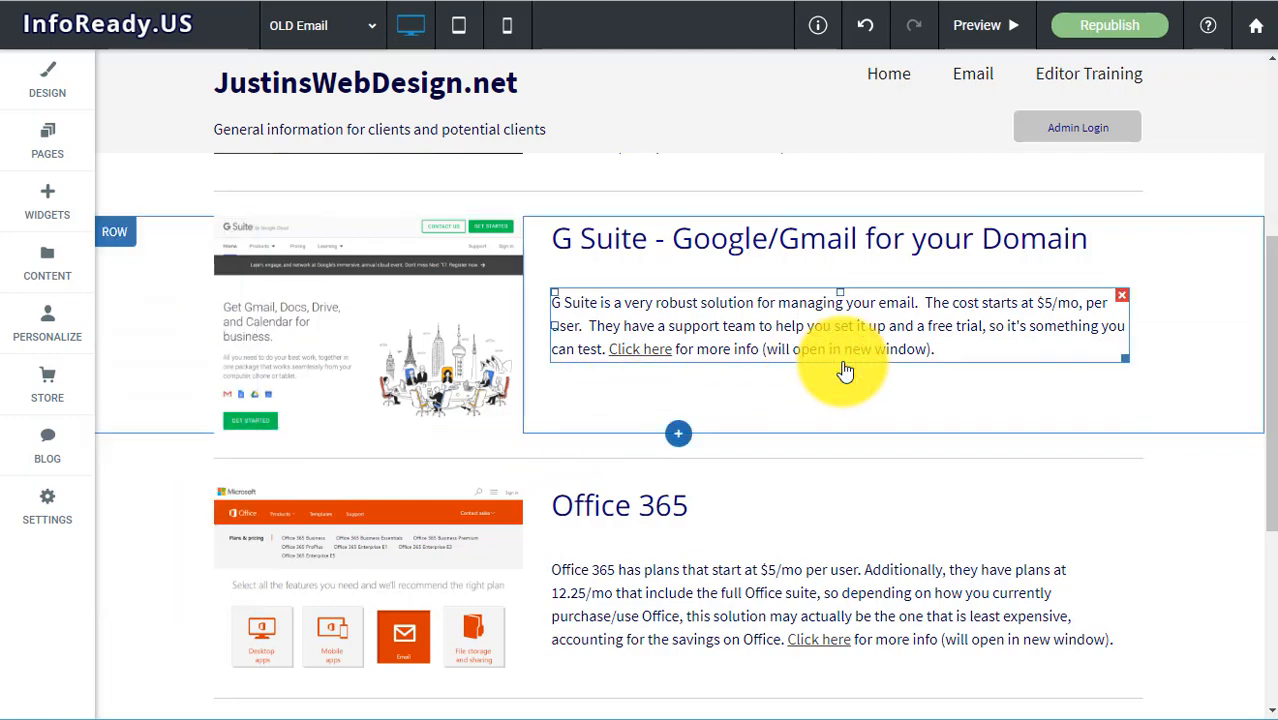
{"action": "scroll", "coordinate": [820, 335], "scroll_direction": "down", "scroll_amount": 4}
{"action": "scroll", "coordinate": [818, 330], "scroll_direction": "up", "scroll_amount": 7}
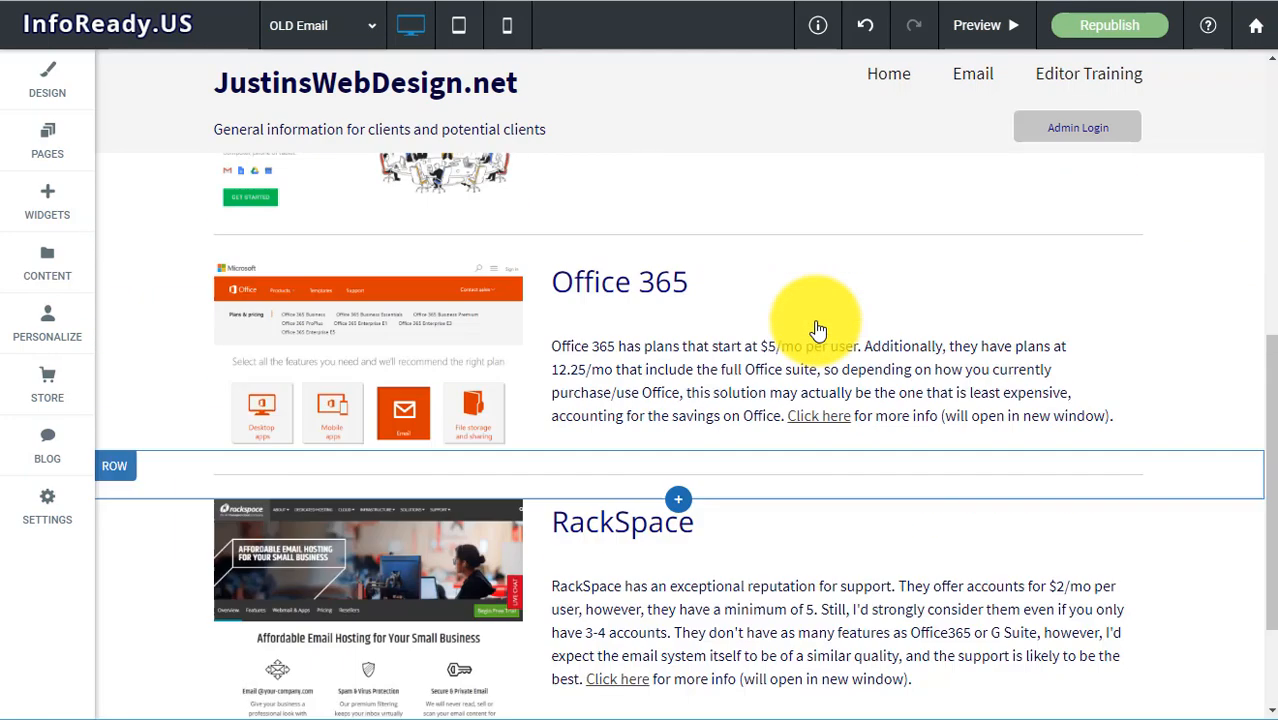
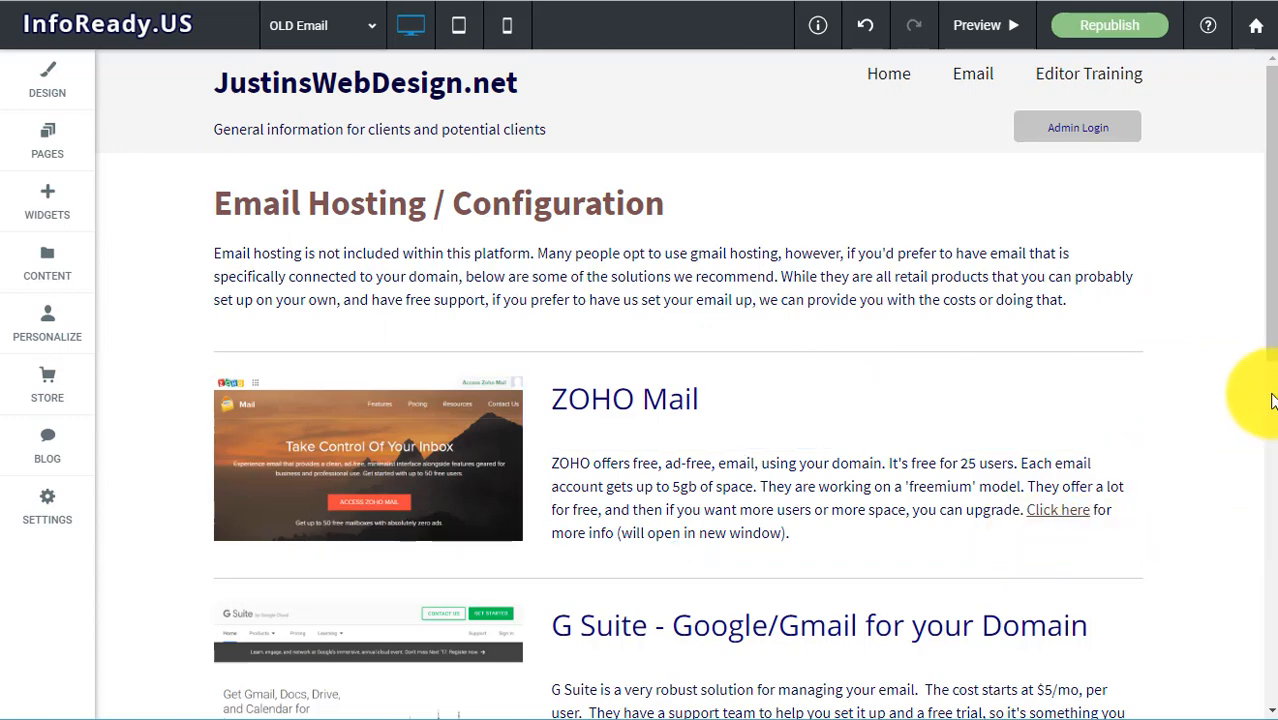
Add the sentence "Typing some extra text." to the end of the intro paragraph under Email Hosting / Configuration
{"action": "left_click", "coordinate": [533, 273]}
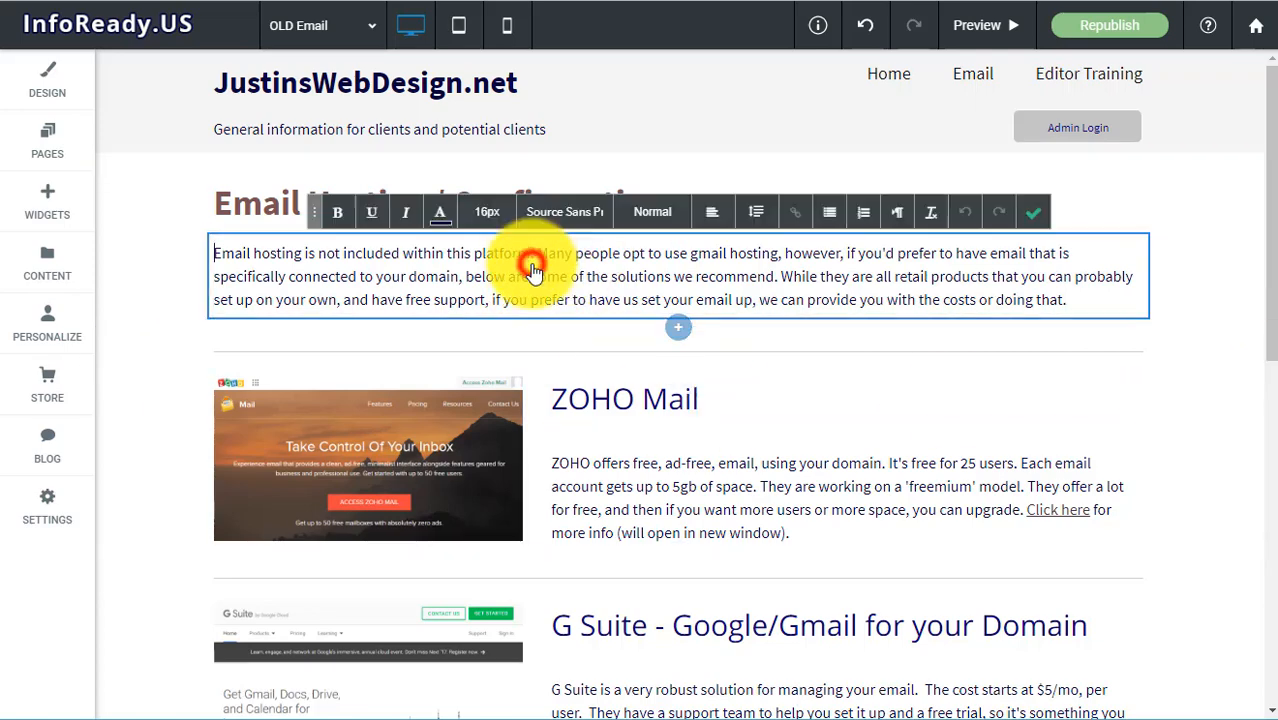
{"action": "left_click", "coordinate": [1076, 300]}
{"action": "key", "text": "BackSpace"}
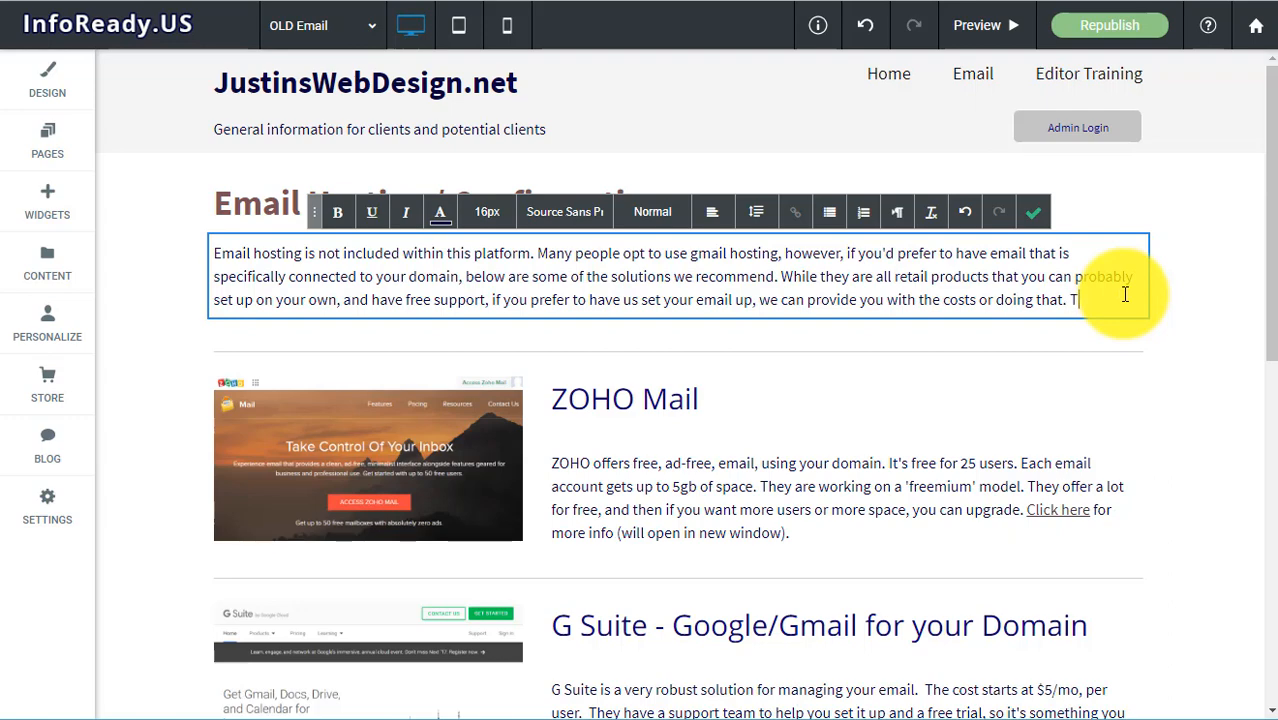
{"action": "type", "text": "Typing some extra text."}
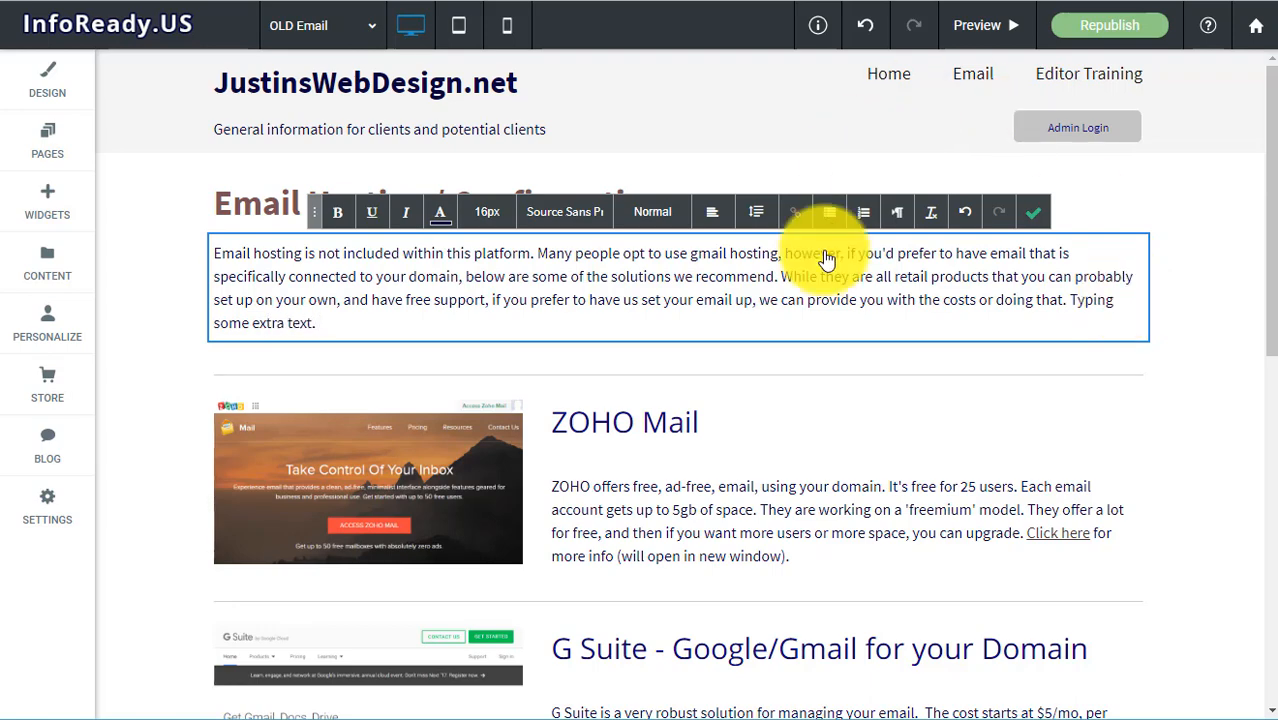
Delete everything after "below are" in the intro paragraph and undo the deletion
{"action": "left_click_drag", "start_coordinate": [567, 323], "coordinate": [535, 274]}
{"action": "key", "text": "BackSpace"}
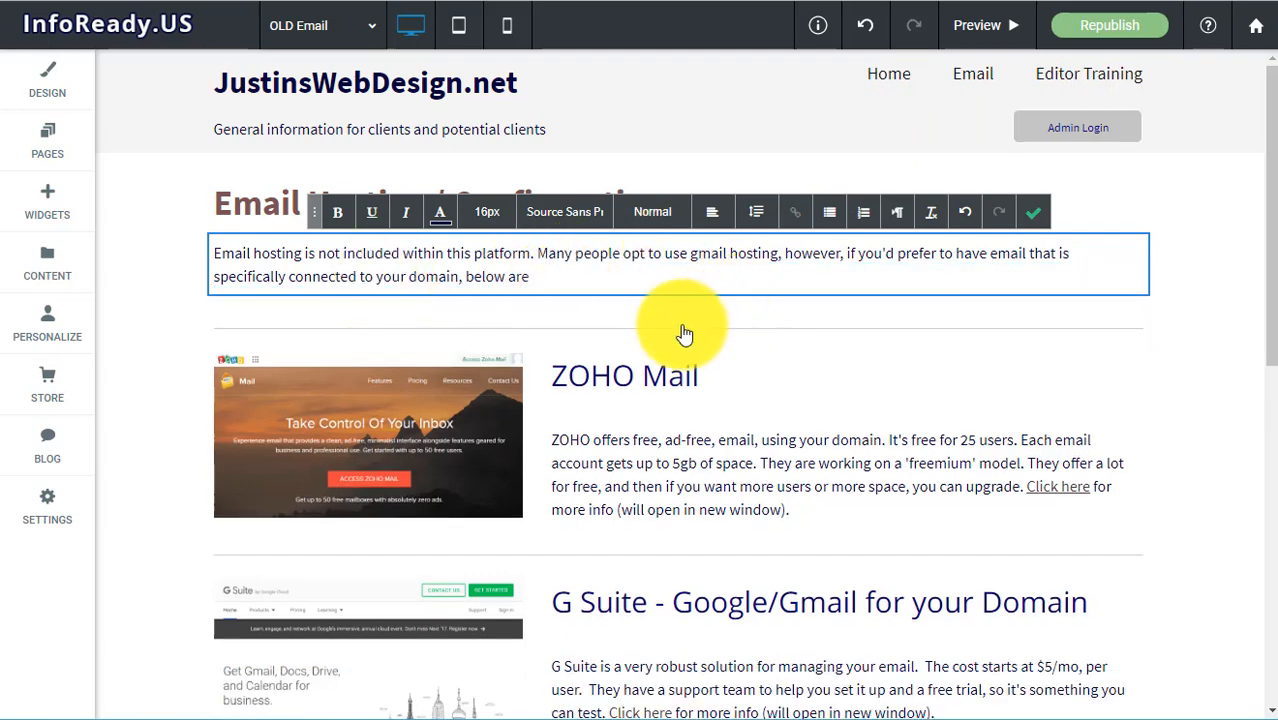
{"action": "left_click", "coordinate": [963, 213]}
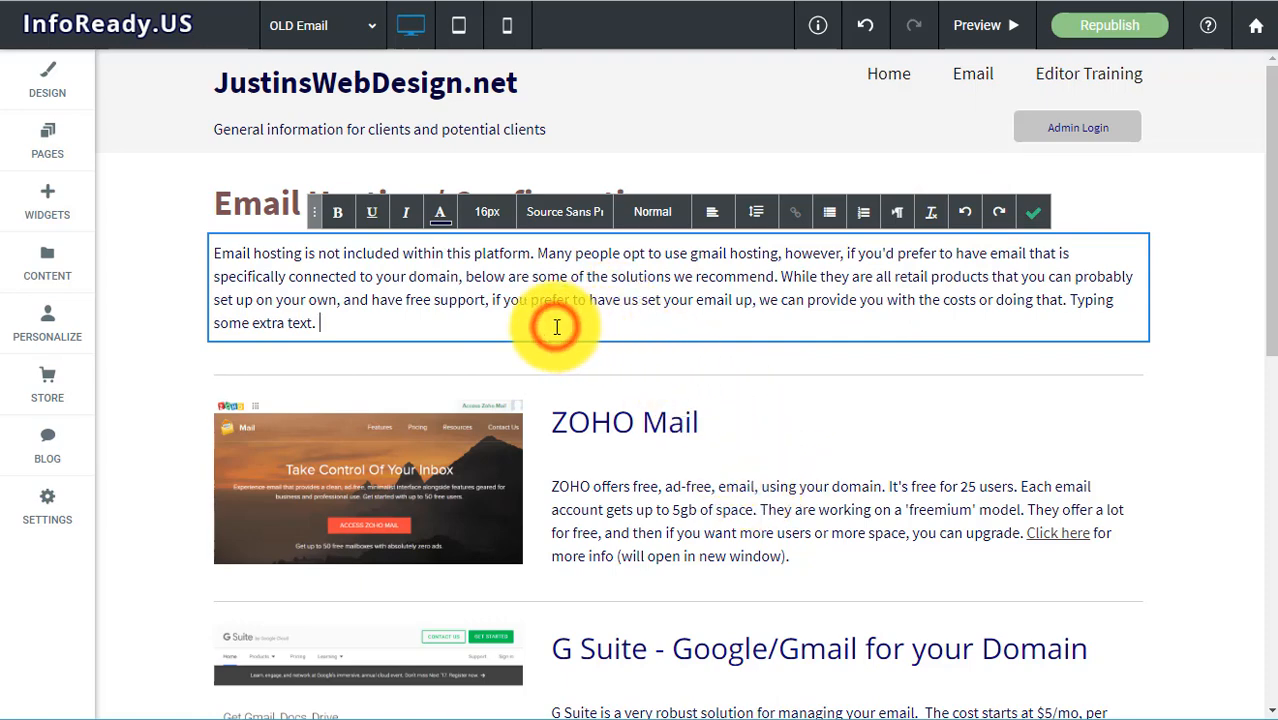
Copy the whole intro paragraph into a new Notepad document as a backup and return to the page editor
{"action": "left_click_drag", "start_coordinate": [553, 324], "coordinate": [192, 250]}
{"action": "right_click", "coordinate": [365, 285]}
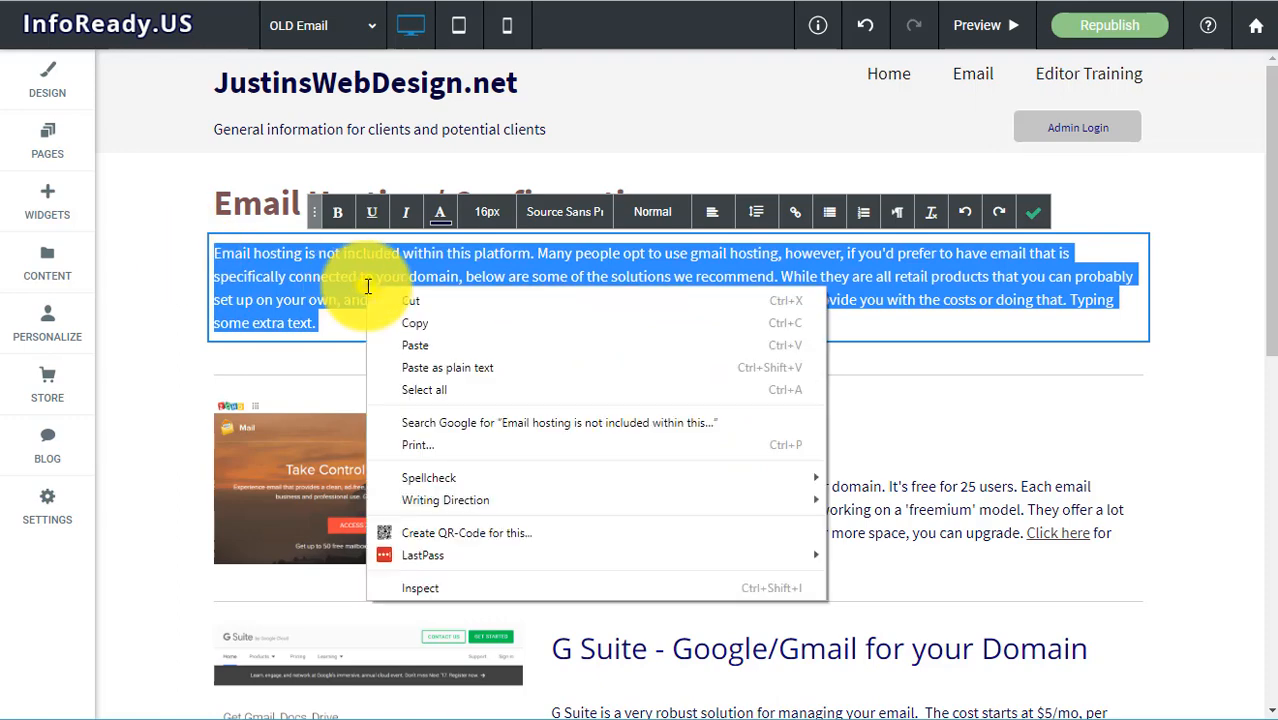
{"action": "left_click", "coordinate": [438, 320]}
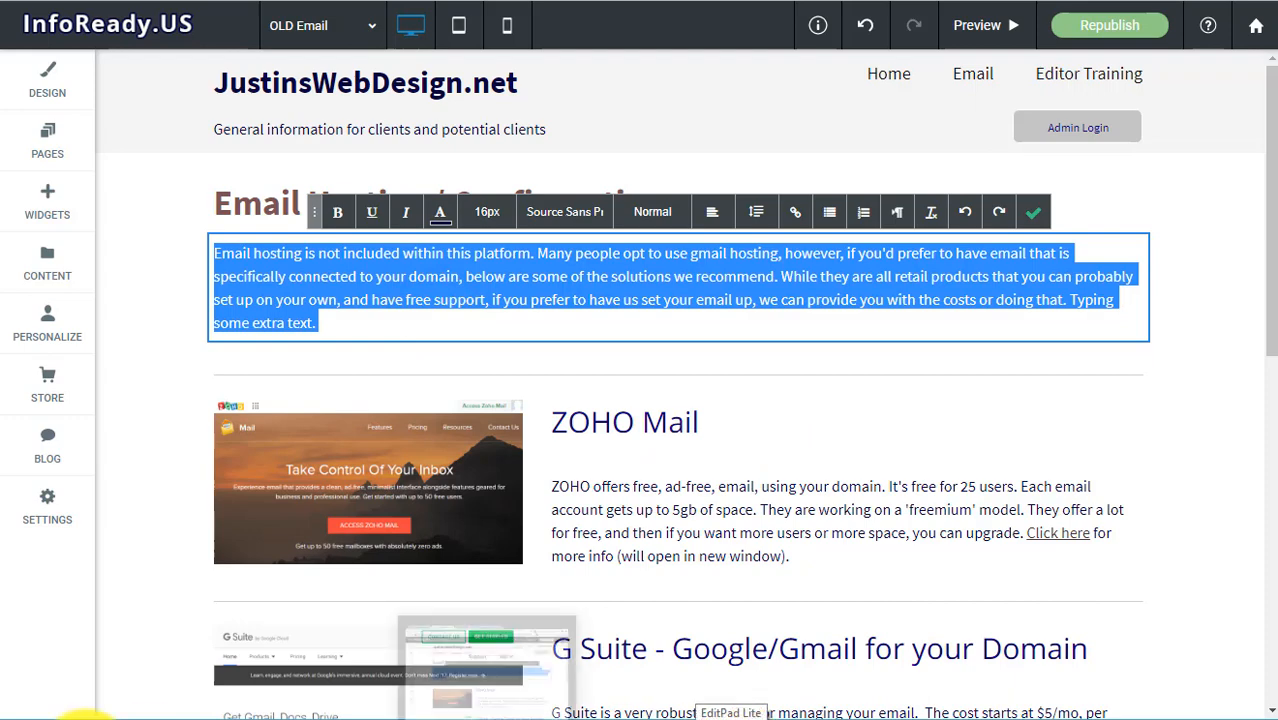
{"action": "key", "text": "super"}
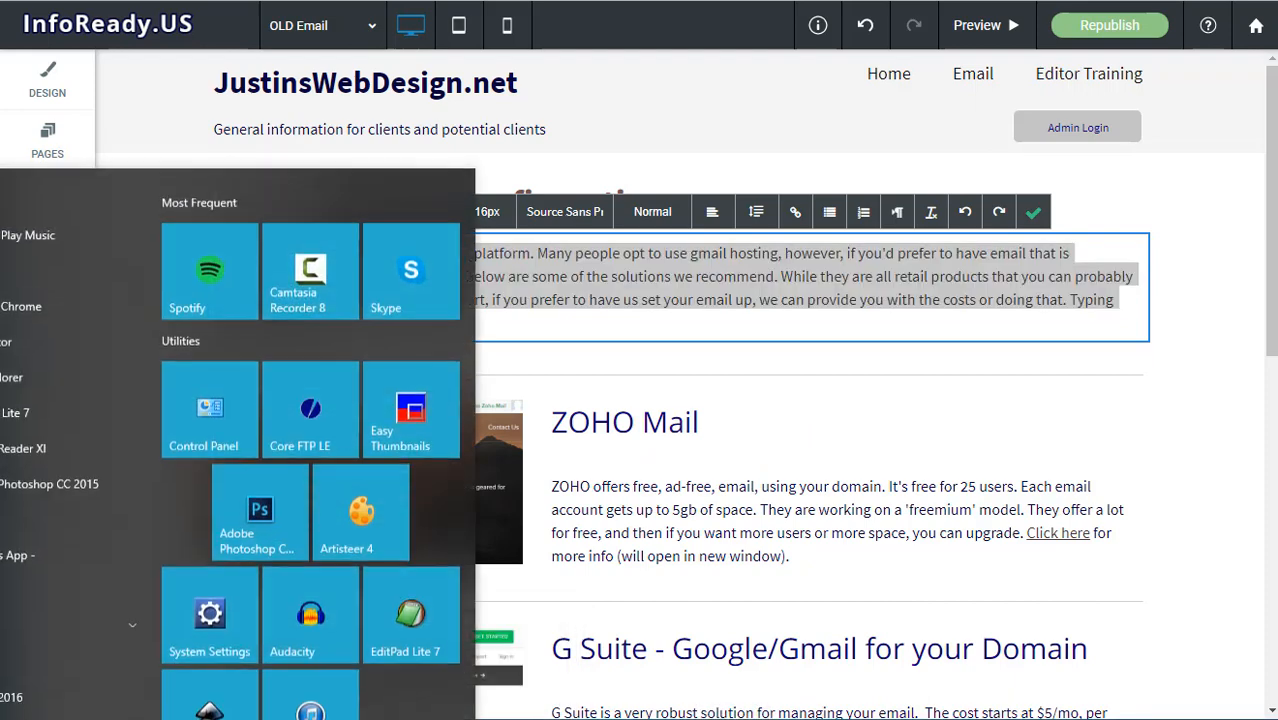
{"action": "type", "text": "note"}
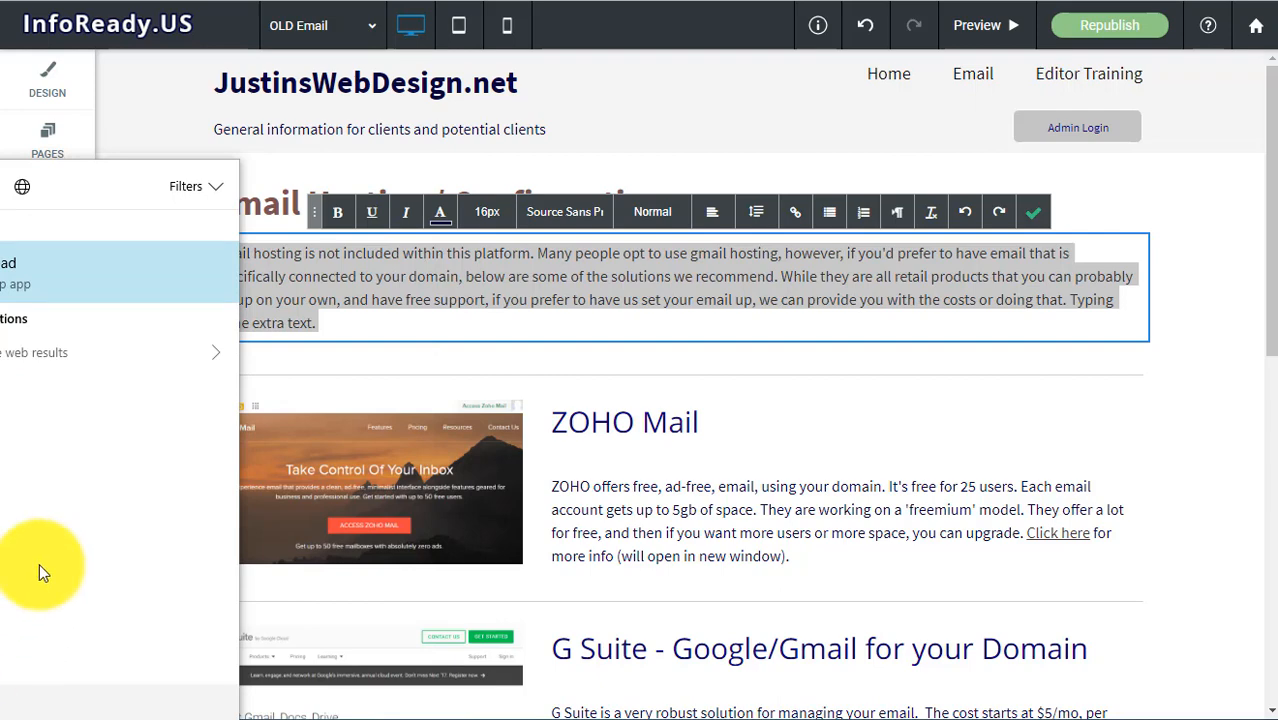
{"action": "left_click", "coordinate": [16, 282]}
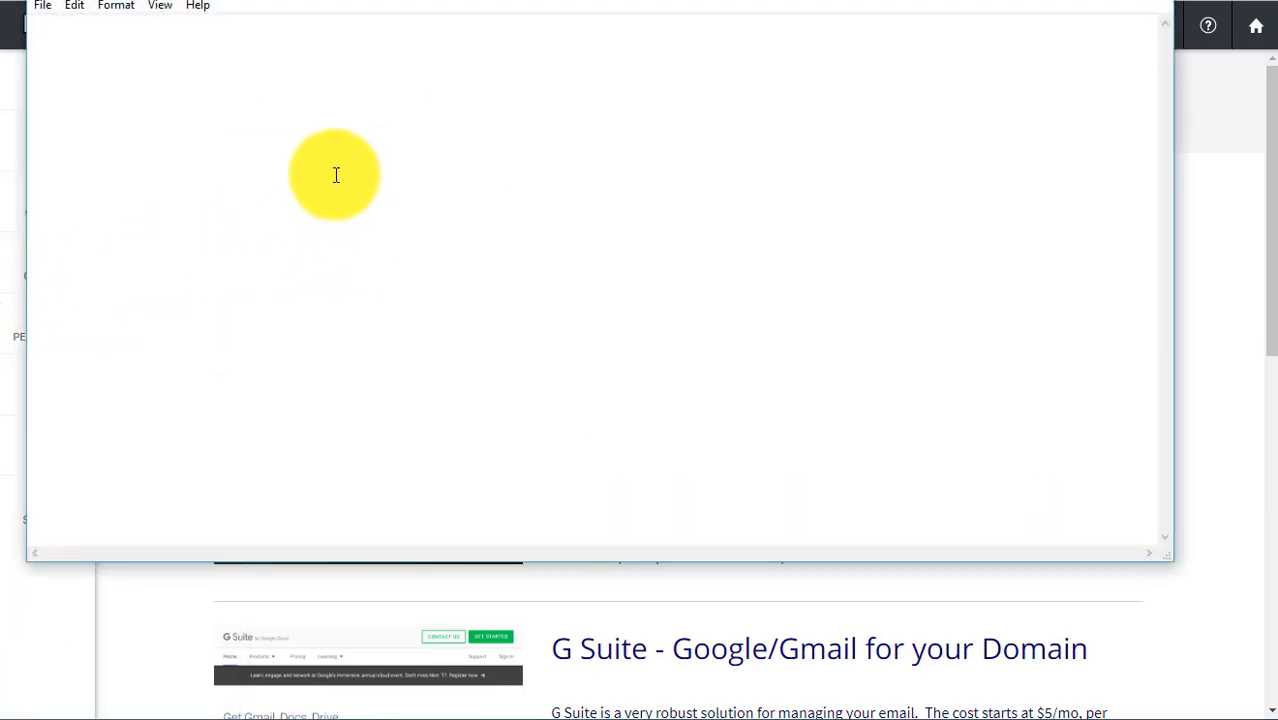
{"action": "key", "text": "ctrl+v"}
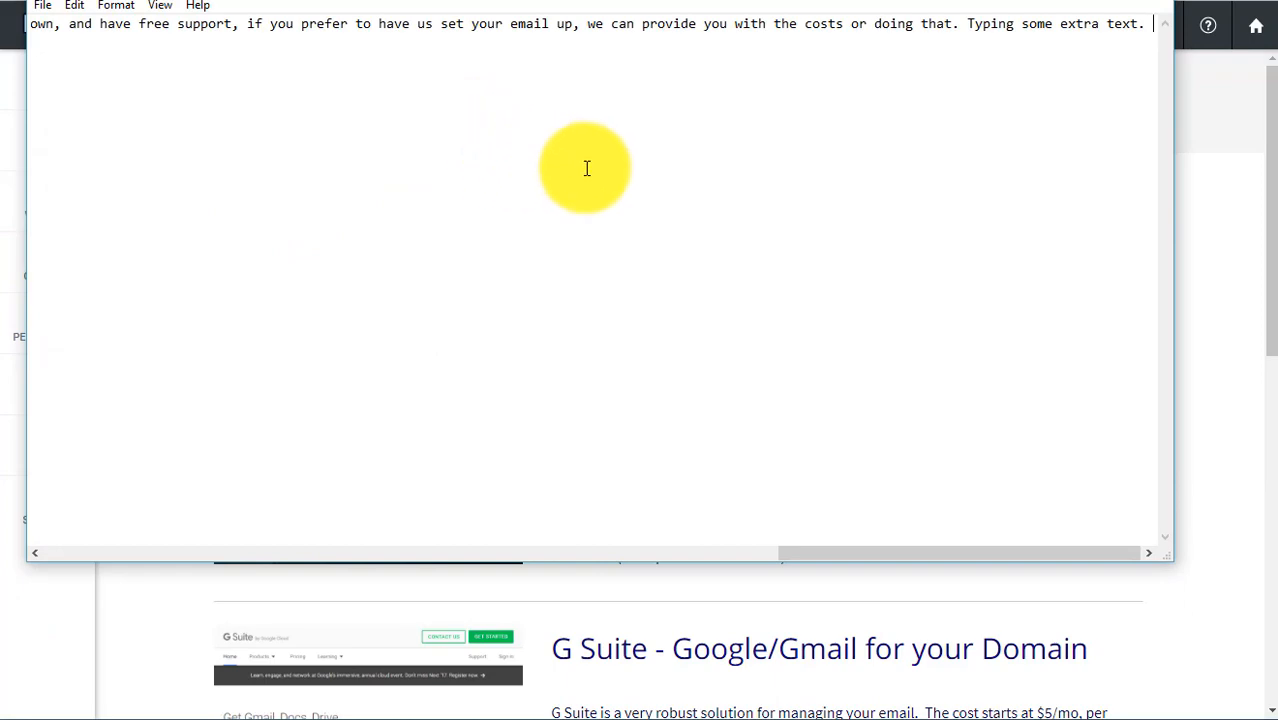
{"action": "left_click", "coordinate": [1066, 3]}
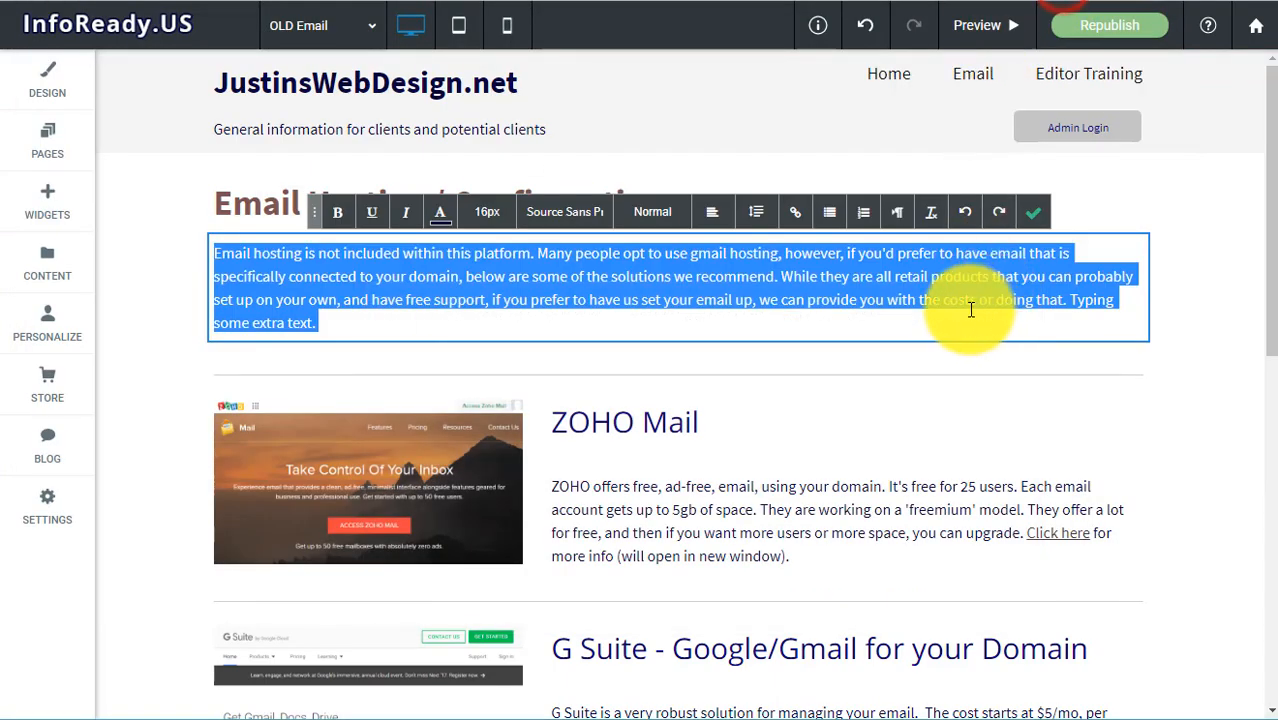
Remove "extra text." from the end of the intro paragraph, finish editing, and undo the paragraph's changes
{"action": "left_click", "coordinate": [568, 276]}
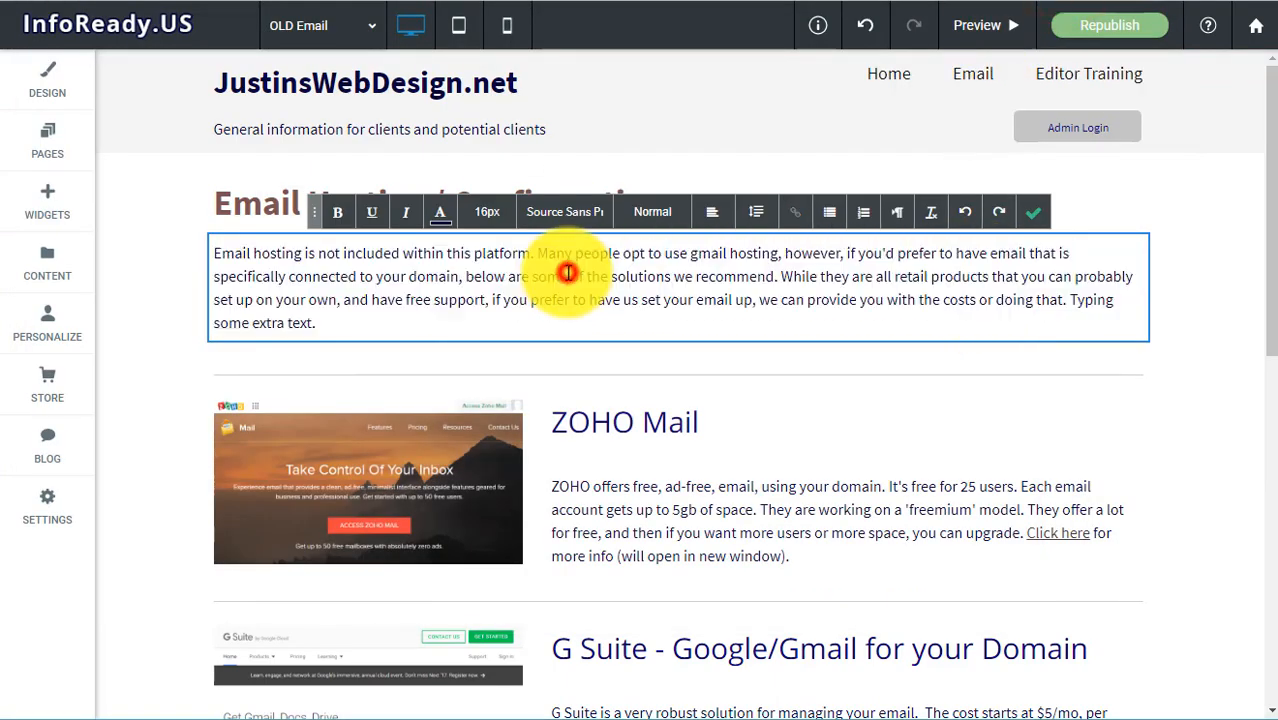
{"action": "left_click_drag", "start_coordinate": [357, 320], "coordinate": [254, 322]}
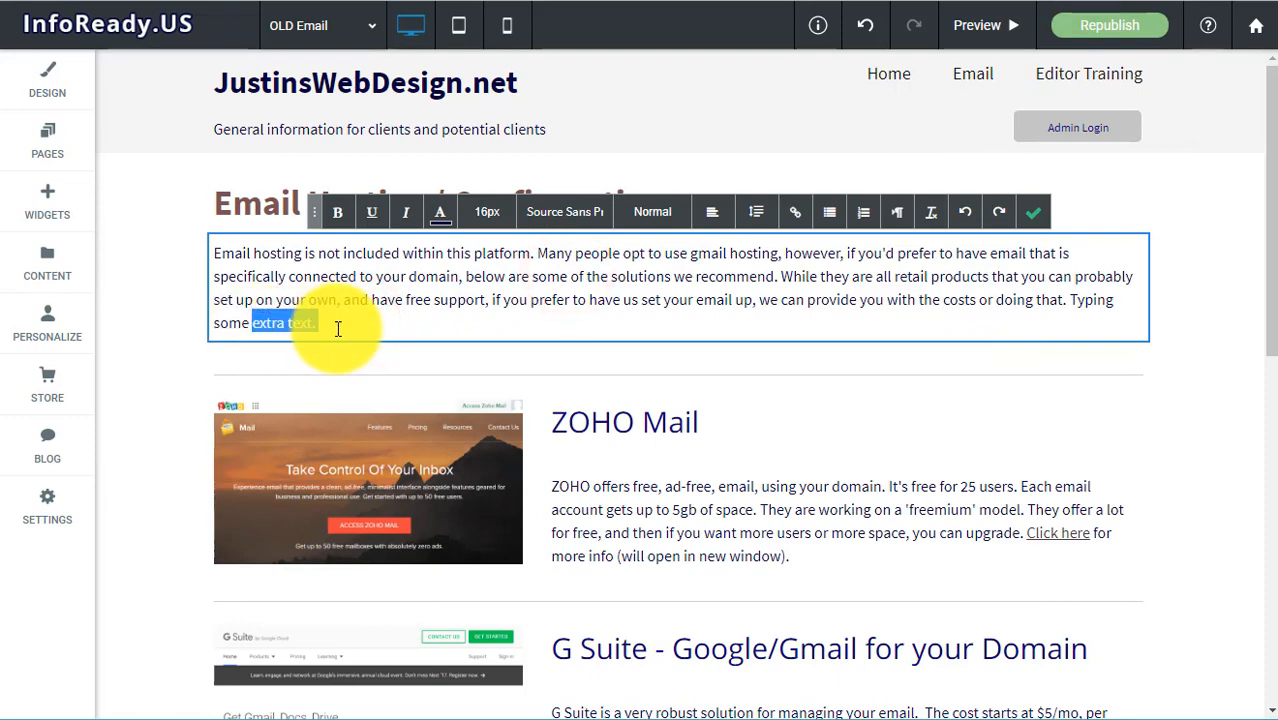
{"action": "key", "text": "BackSpace"}
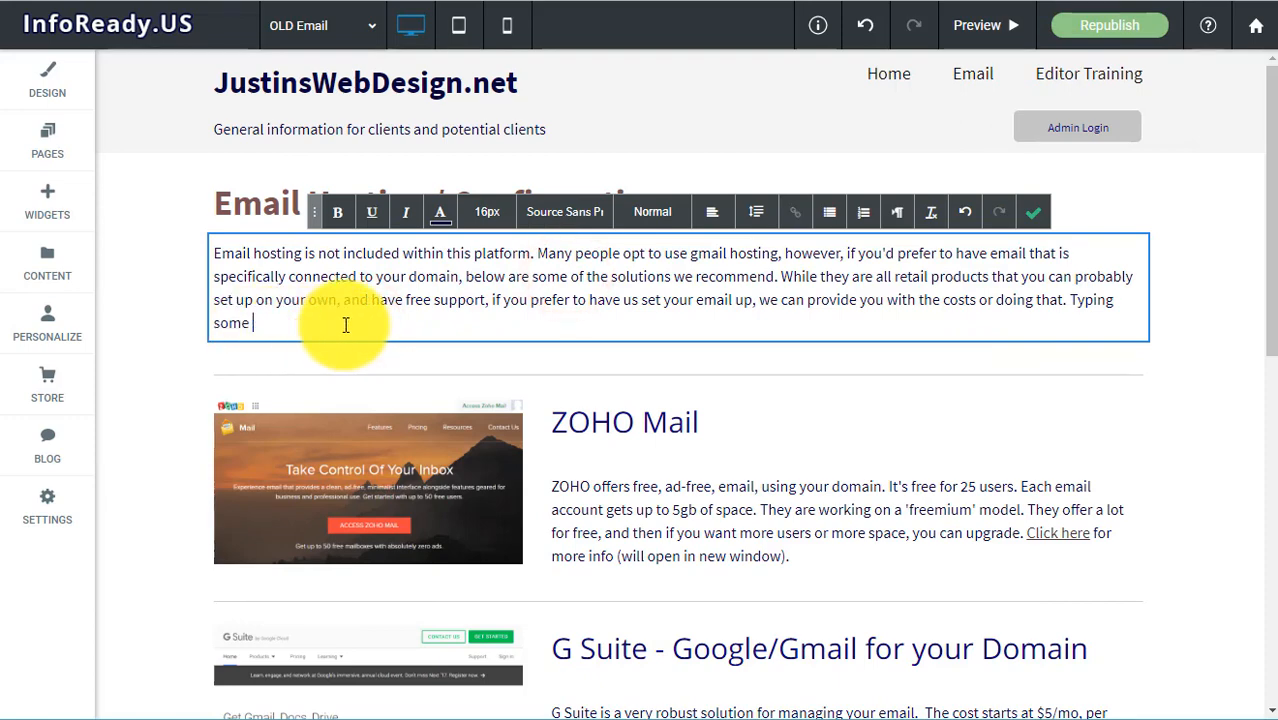
{"action": "left_click", "coordinate": [1041, 222]}
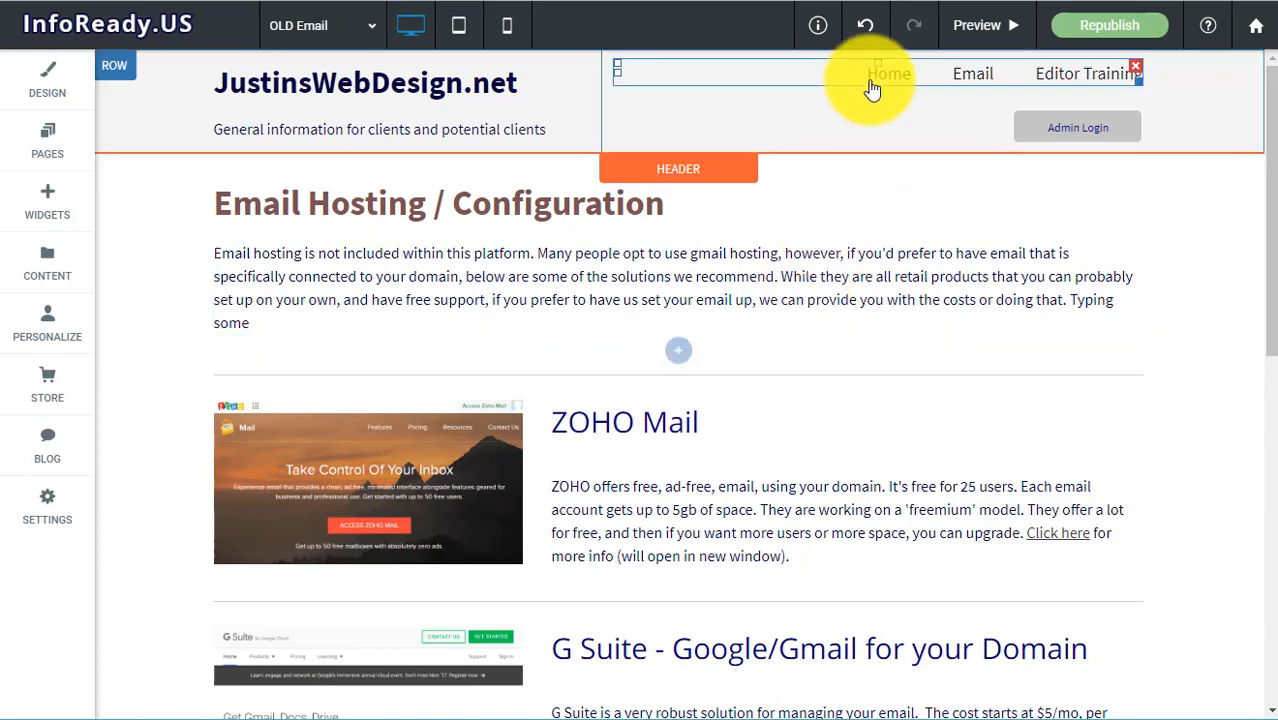
{"action": "left_click", "coordinate": [863, 30]}
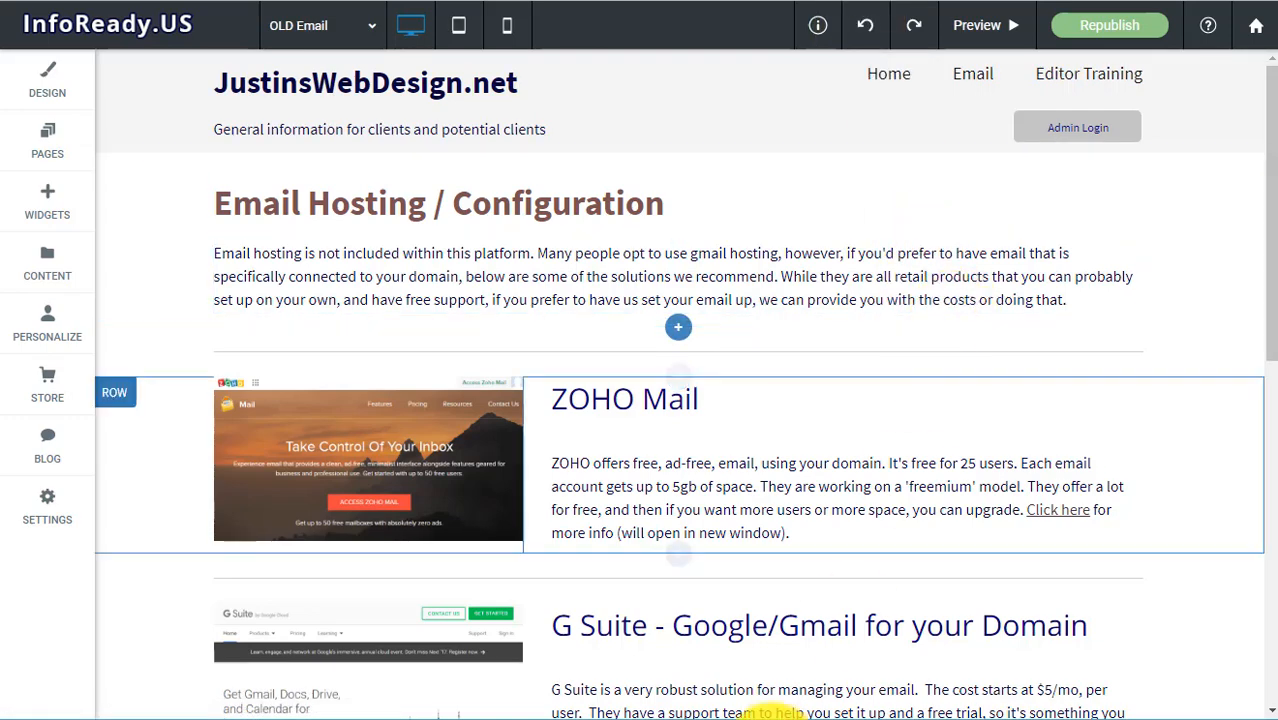
Check the paragraph backup in Notepad and return to the page editor
{"action": "left_click", "coordinate": [812, 718]}
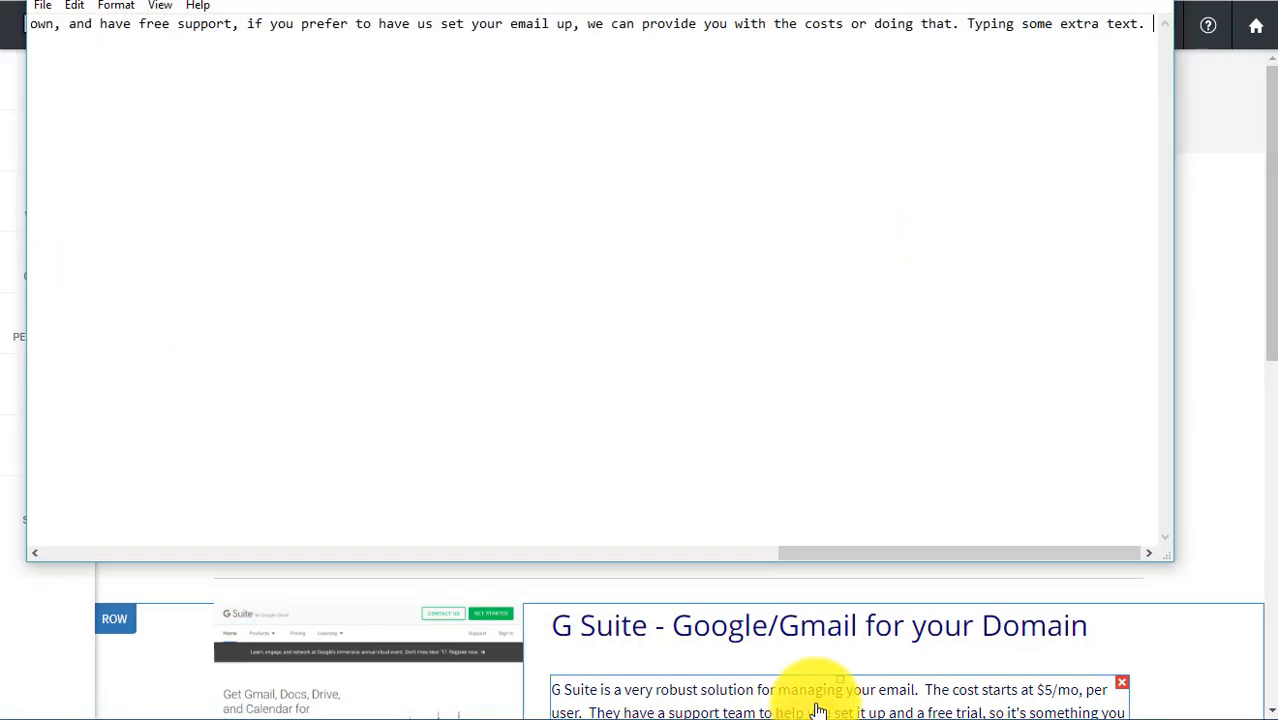
{"action": "left_click", "coordinate": [818, 710]}
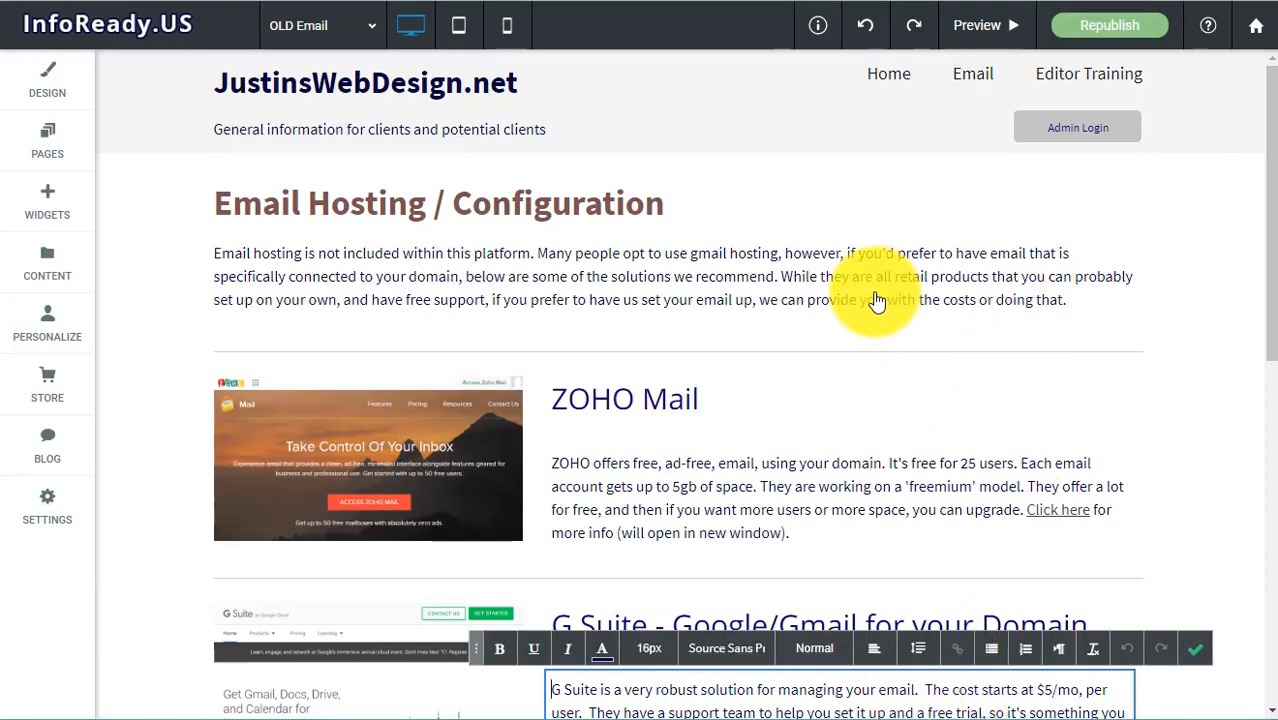
Highlight "Typing some extra text." at the end of the paragraph backup in Notepad and return to the page editor
{"action": "scroll", "coordinate": [860, 320], "scroll_direction": "down", "scroll_amount": 3}
{"action": "scroll", "coordinate": [856, 335], "scroll_direction": "up", "scroll_amount": 3}
{"action": "scroll", "coordinate": [855, 330], "scroll_direction": "down", "scroll_amount": 2}
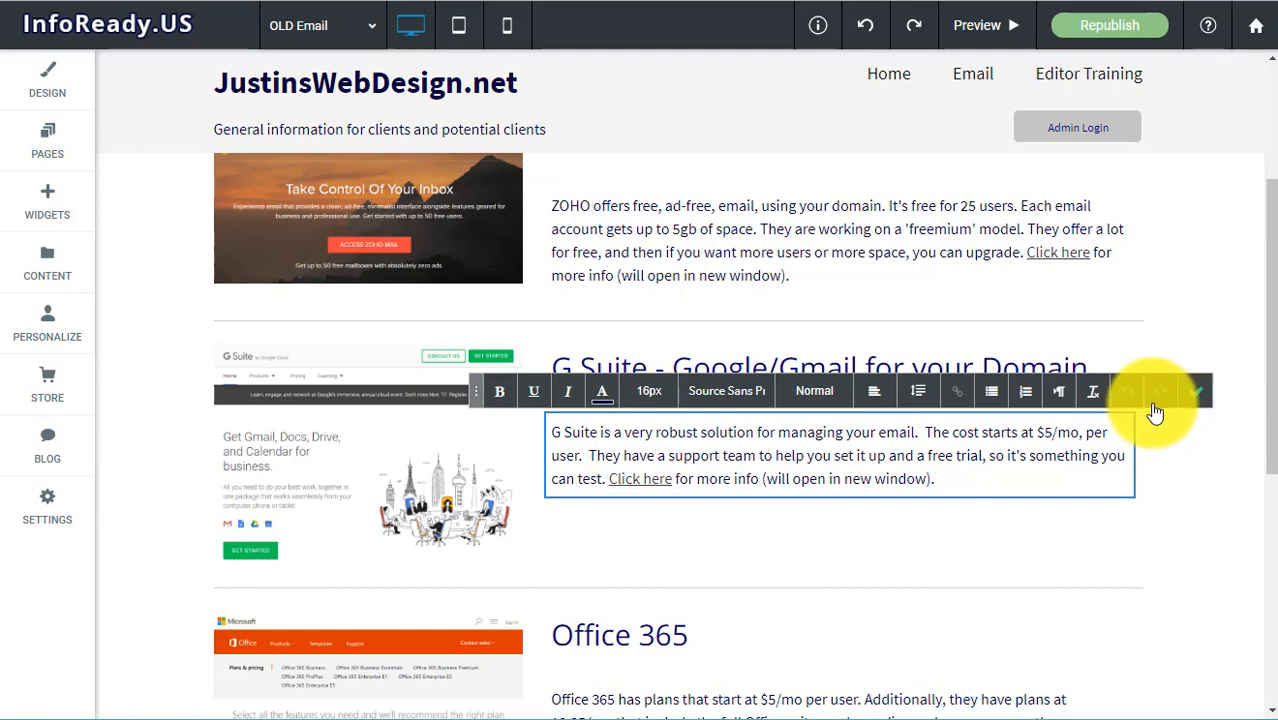
{"action": "scroll", "coordinate": [1030, 362], "scroll_direction": "up", "scroll_amount": 1}
{"action": "scroll", "coordinate": [1030, 362], "scroll_direction": "up", "scroll_amount": 3}
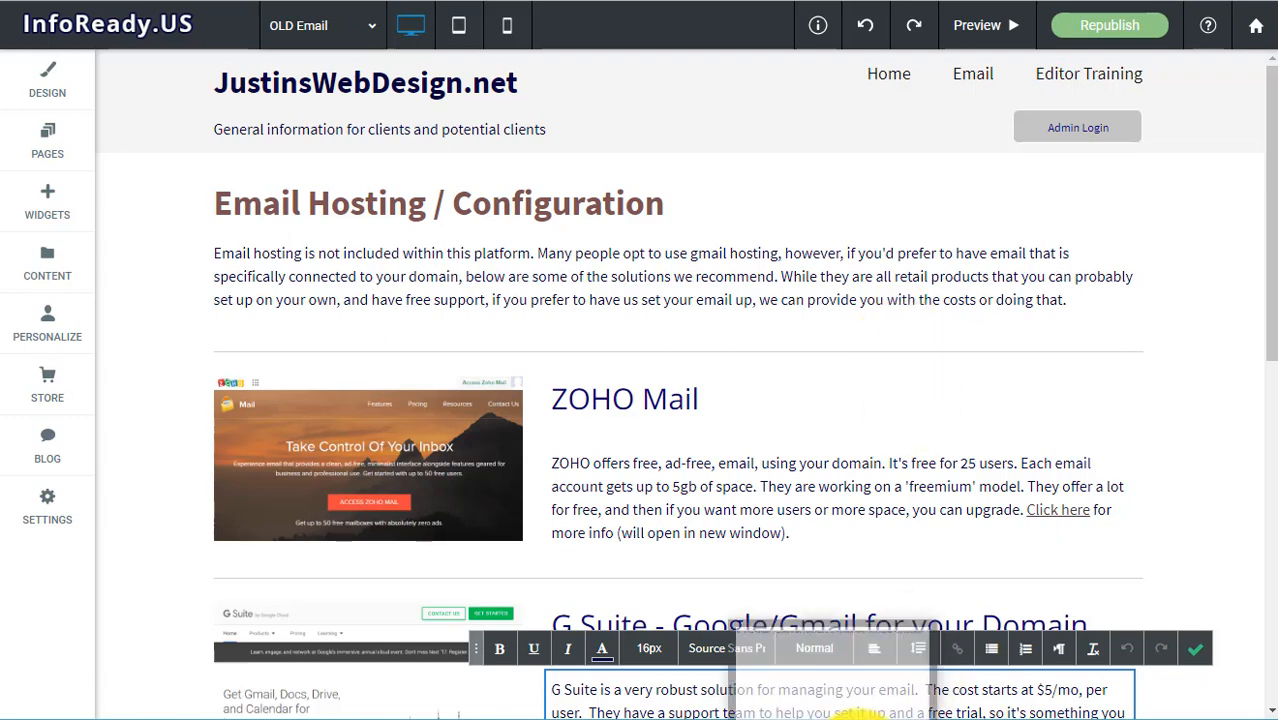
{"action": "left_click", "coordinate": [859, 719]}
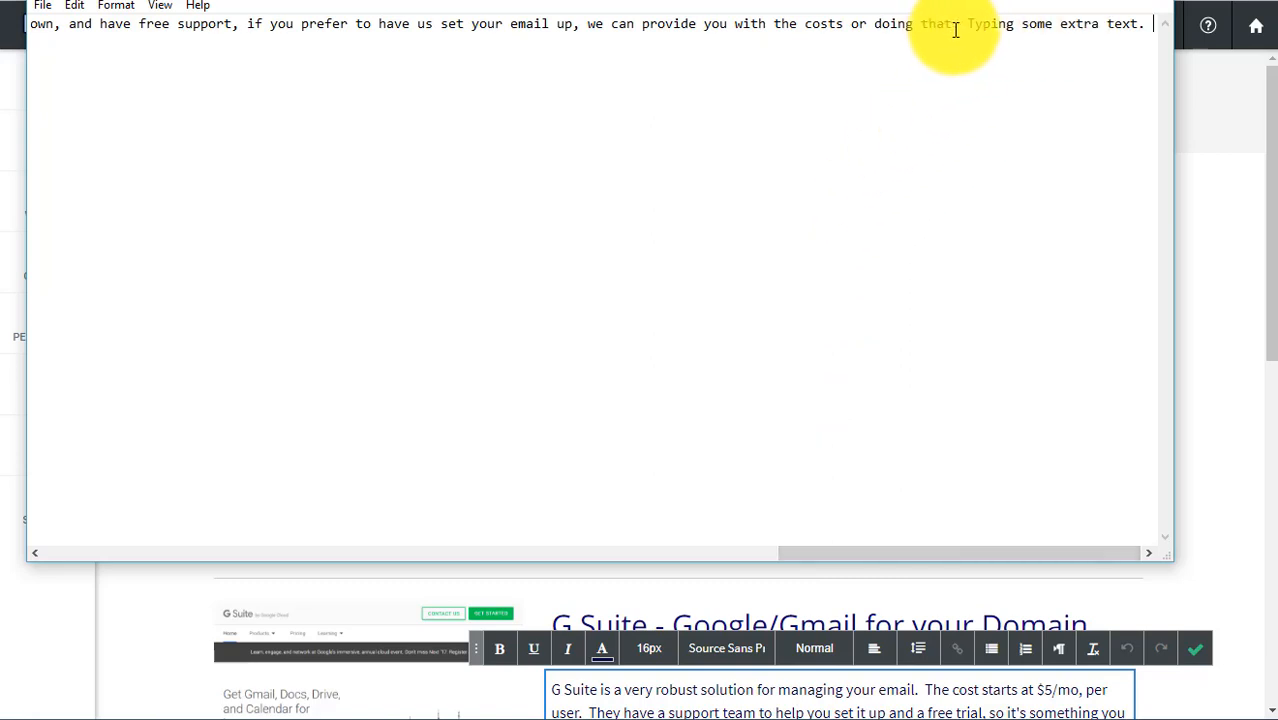
{"action": "left_click_drag", "start_coordinate": [957, 28], "coordinate": [1150, 20]}
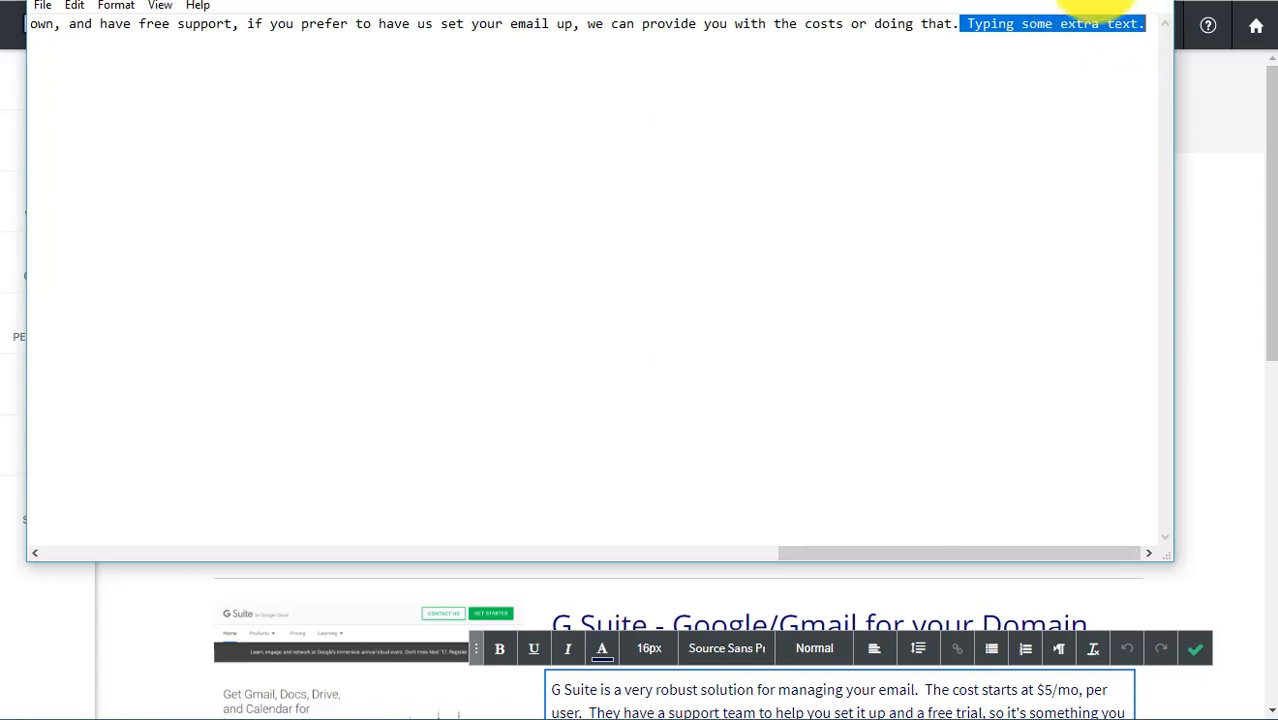
{"action": "left_click", "coordinate": [1071, 0]}
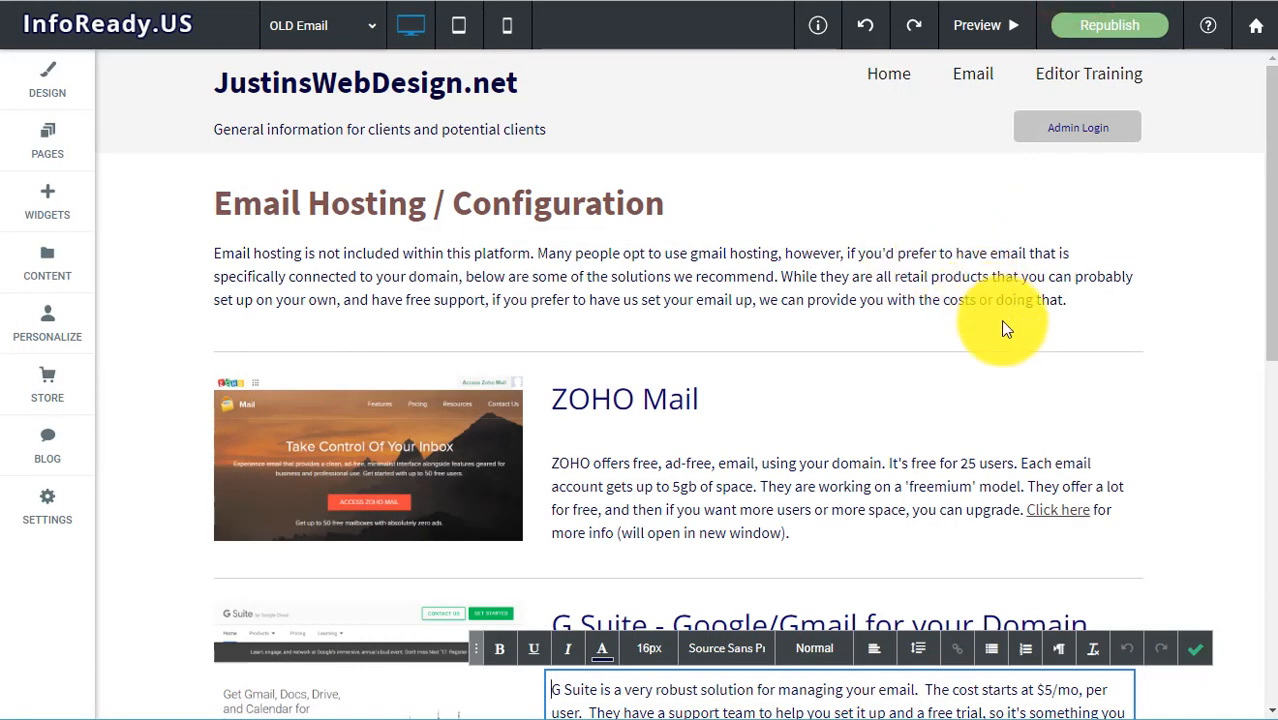
Leave the G Suite paragraph's text editing and look through the email provider sections of the page
{"action": "scroll", "coordinate": [993, 362], "scroll_direction": "down", "scroll_amount": 3}
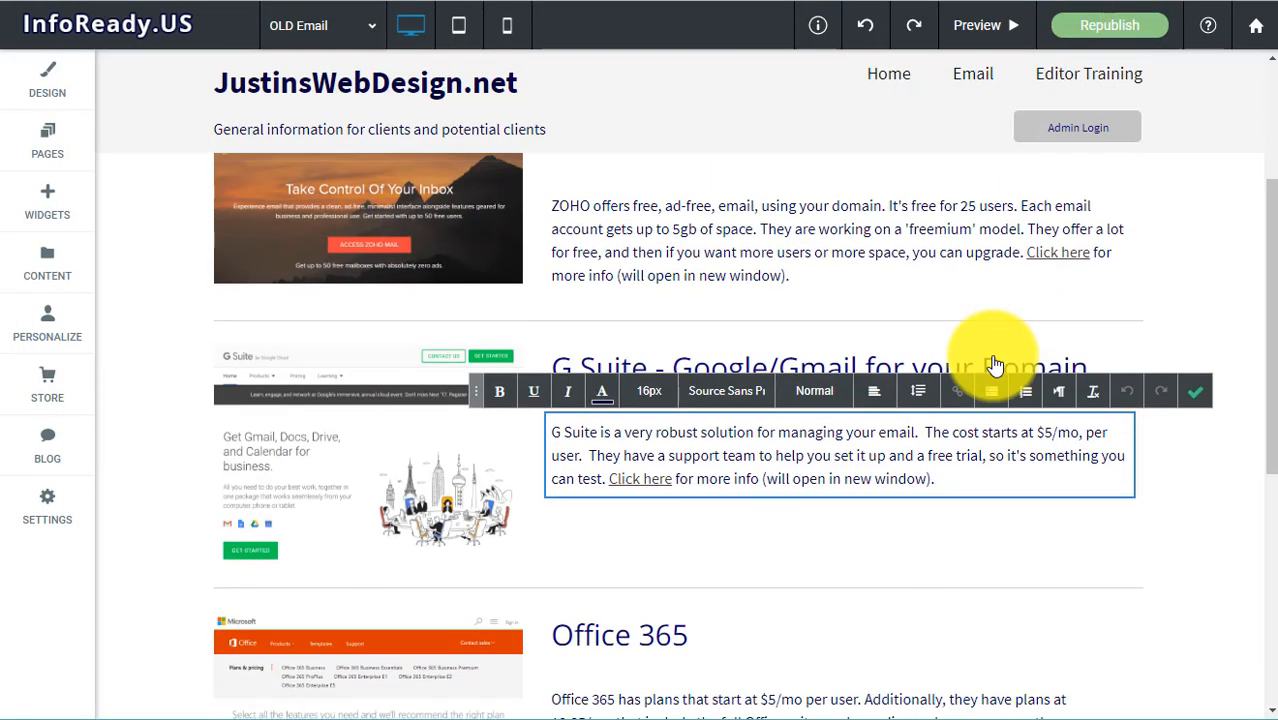
{"action": "left_click", "coordinate": [870, 612]}
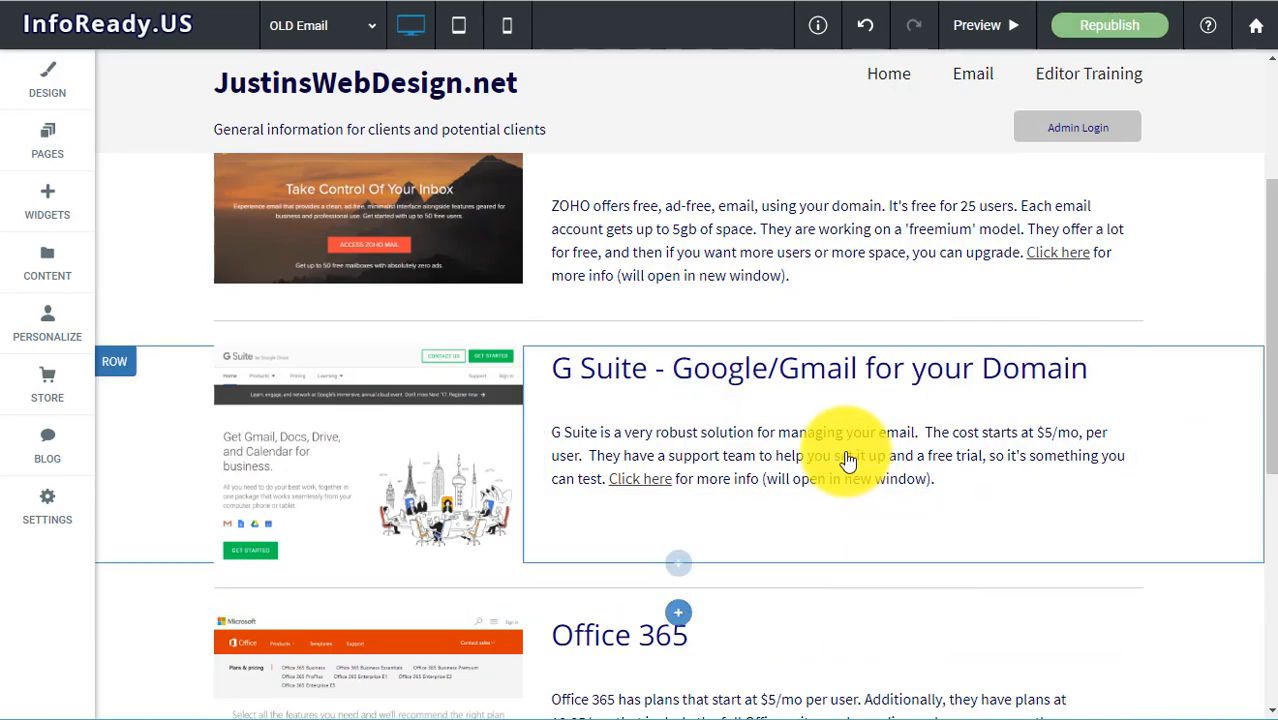
{"action": "left_click", "coordinate": [848, 459]}
{"action": "scroll", "coordinate": [650, 410], "scroll_direction": "down", "scroll_amount": 3}
{"action": "left_click", "coordinate": [542, 341]}
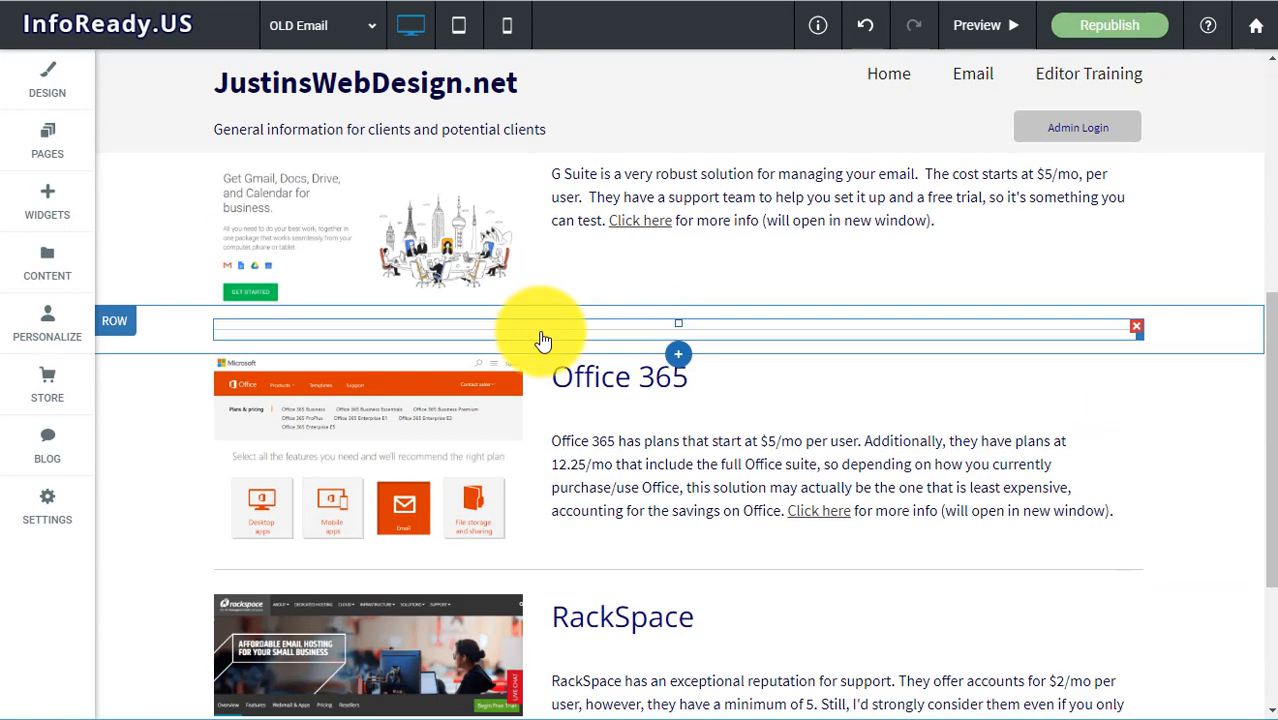
{"action": "scroll", "coordinate": [555, 350], "scroll_direction": "up", "scroll_amount": 4}
{"action": "scroll", "coordinate": [842, 351], "scroll_direction": "down", "scroll_amount": 3}
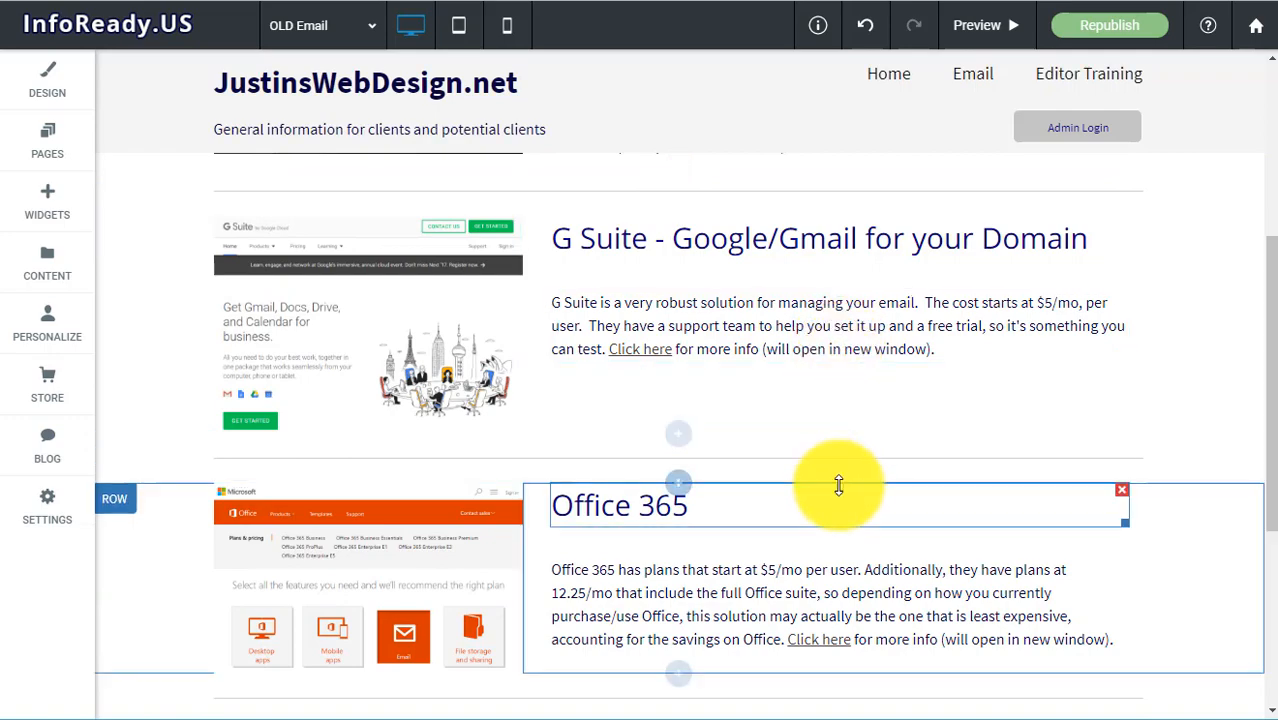
{"action": "scroll", "coordinate": [830, 540], "scroll_direction": "down", "scroll_amount": 2}
{"action": "scroll", "coordinate": [810, 471], "scroll_direction": "up", "scroll_amount": 6}
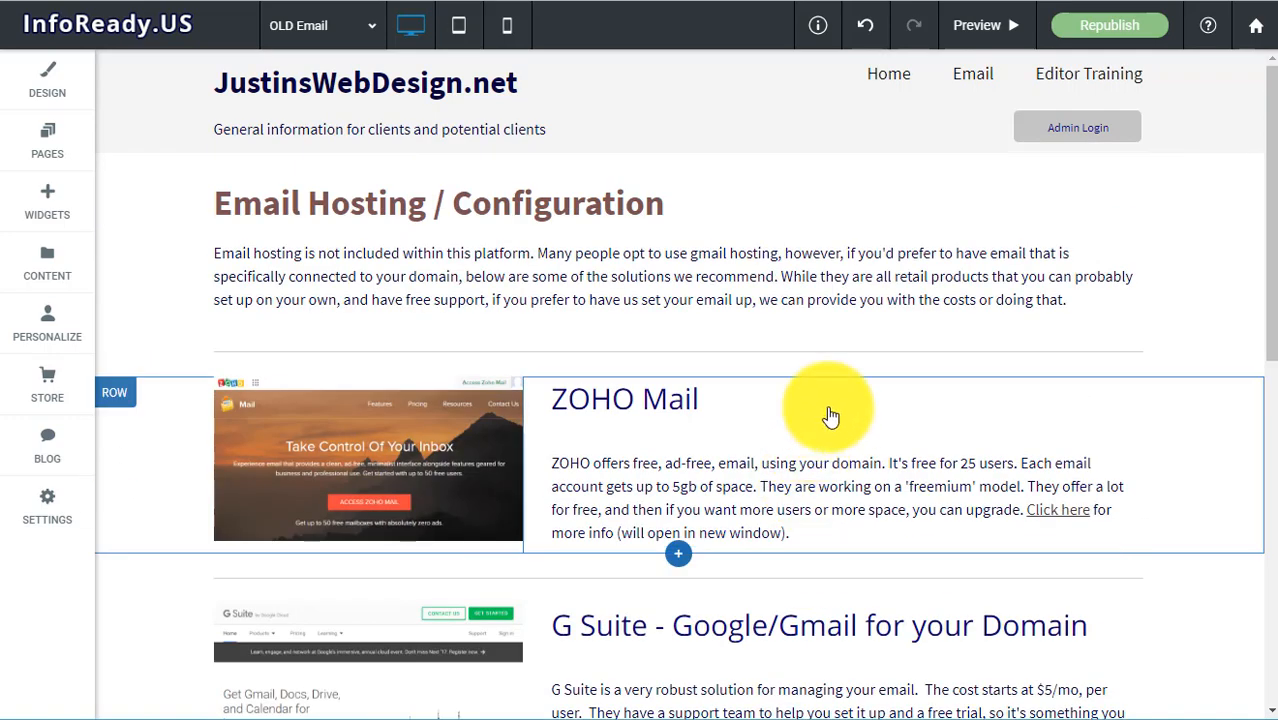
Add the sentence "Something Goes here." at the end of the intro paragraph
{"action": "left_click", "coordinate": [884, 286]}
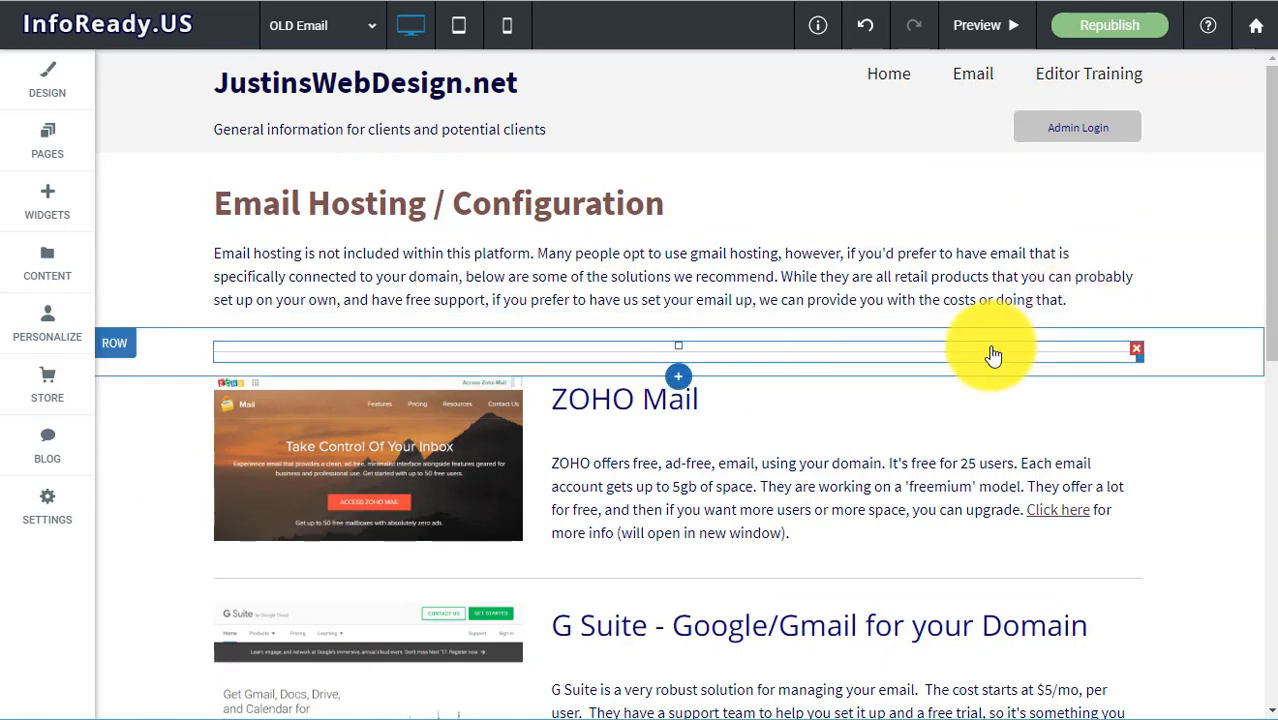
{"action": "left_click", "coordinate": [927, 270]}
{"action": "left_click", "coordinate": [1080, 299]}
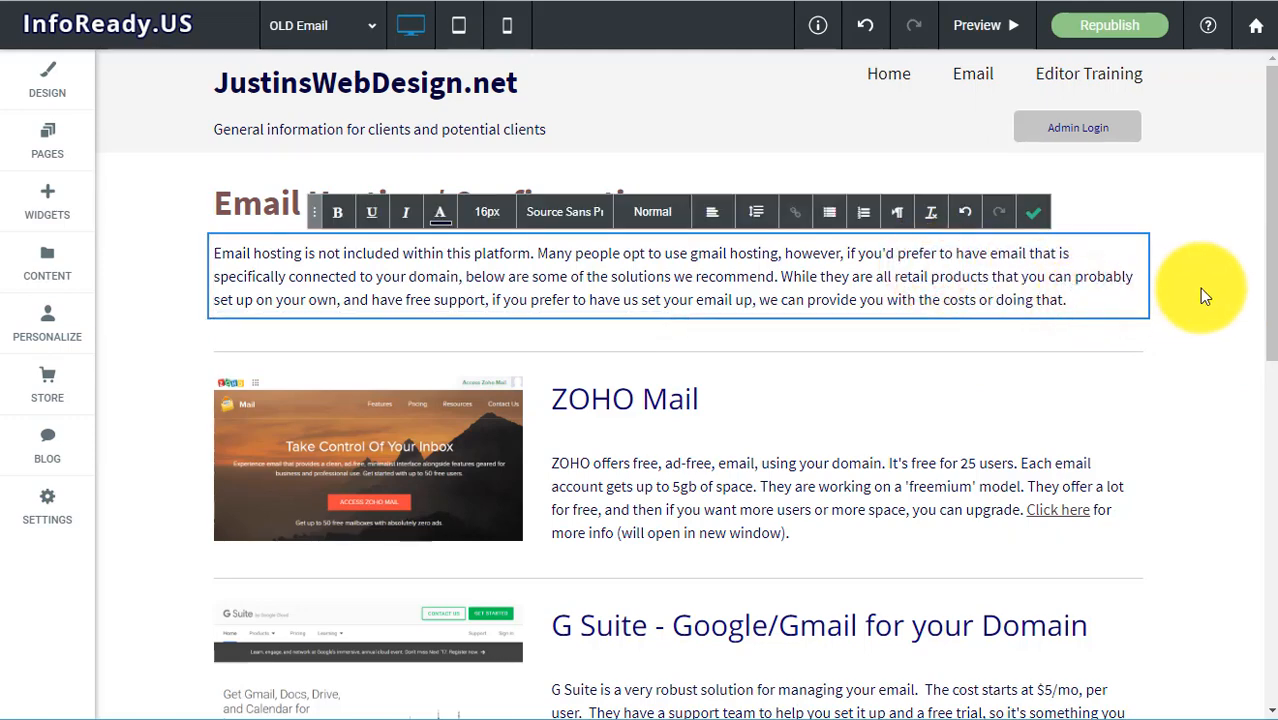
{"action": "type", "text": "some"}
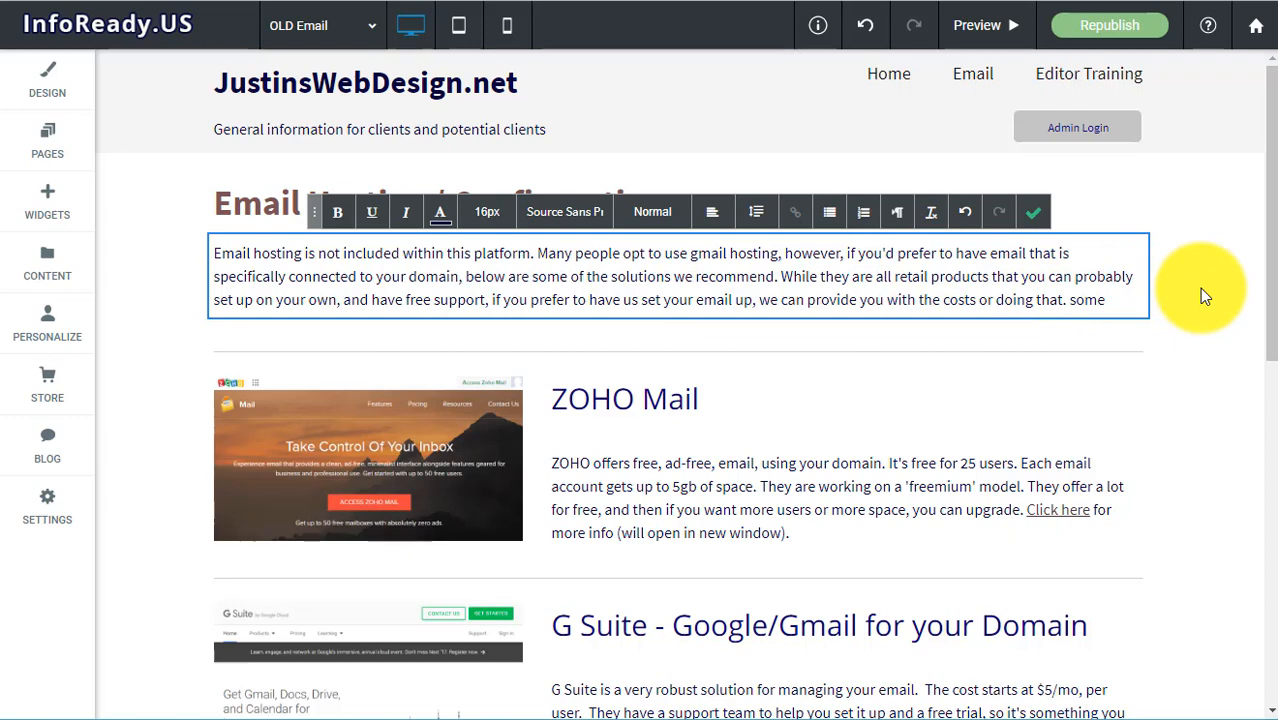
{"action": "key", "text": "BackSpace"}
{"action": "key", "text": "BackSpace"}
{"action": "key", "text": "BackSpace"}
{"action": "key", "text": "BackSpace"}
{"action": "type", "text": "Something Goe"}
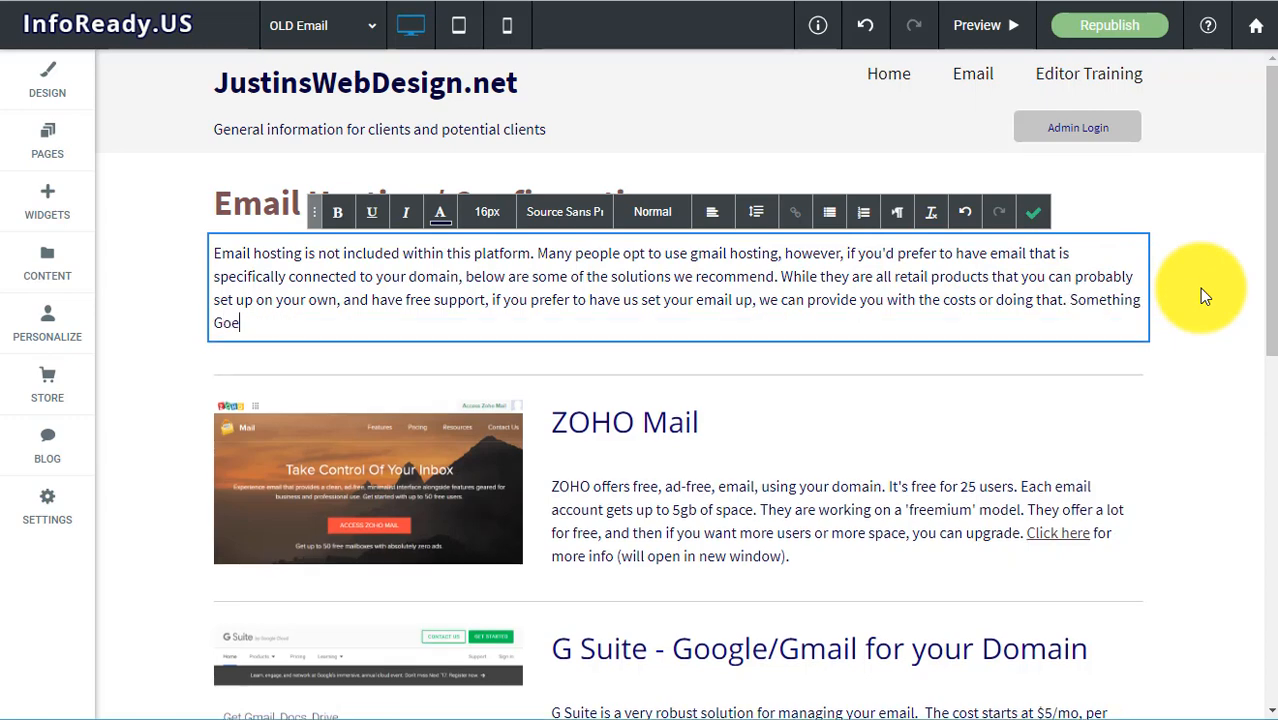
{"action": "type", "text": "s here"}
{"action": "key", "text": "Return"}
{"action": "key", "text": "BackSpace"}
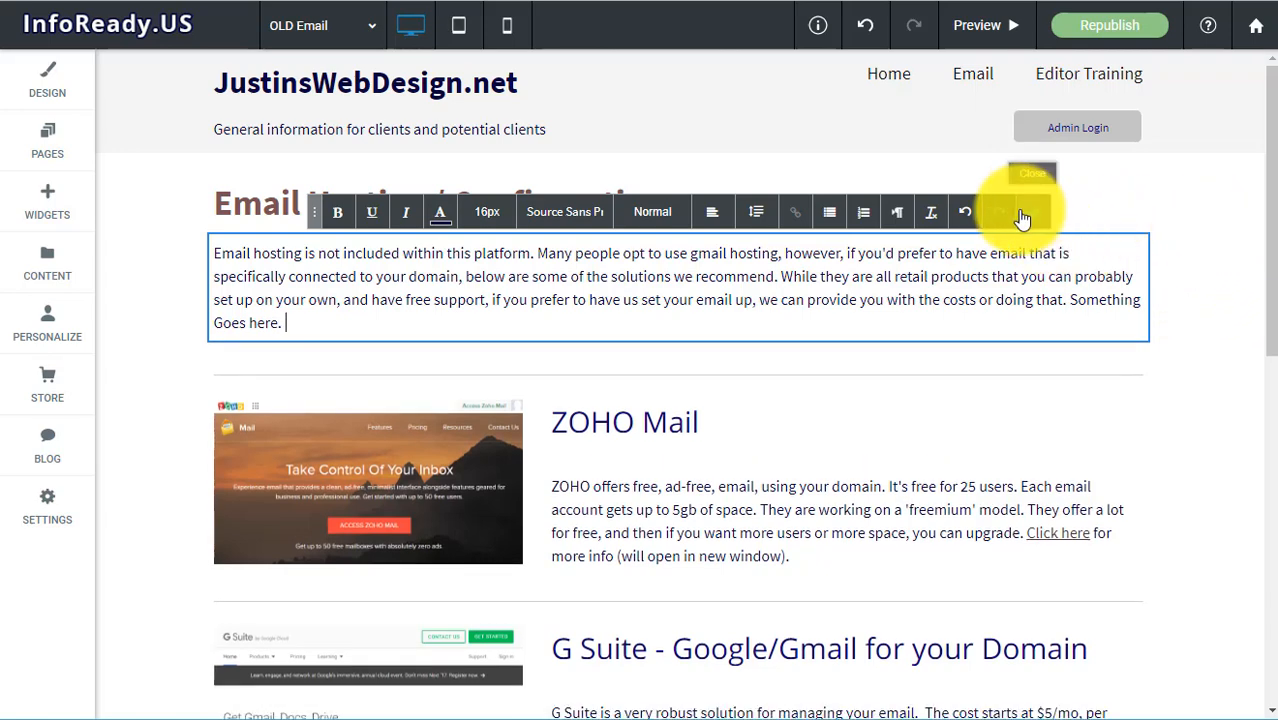
Undo all the text added to the end of the intro paragraph, using the text editor's own undo
{"action": "left_click", "coordinate": [962, 218]}
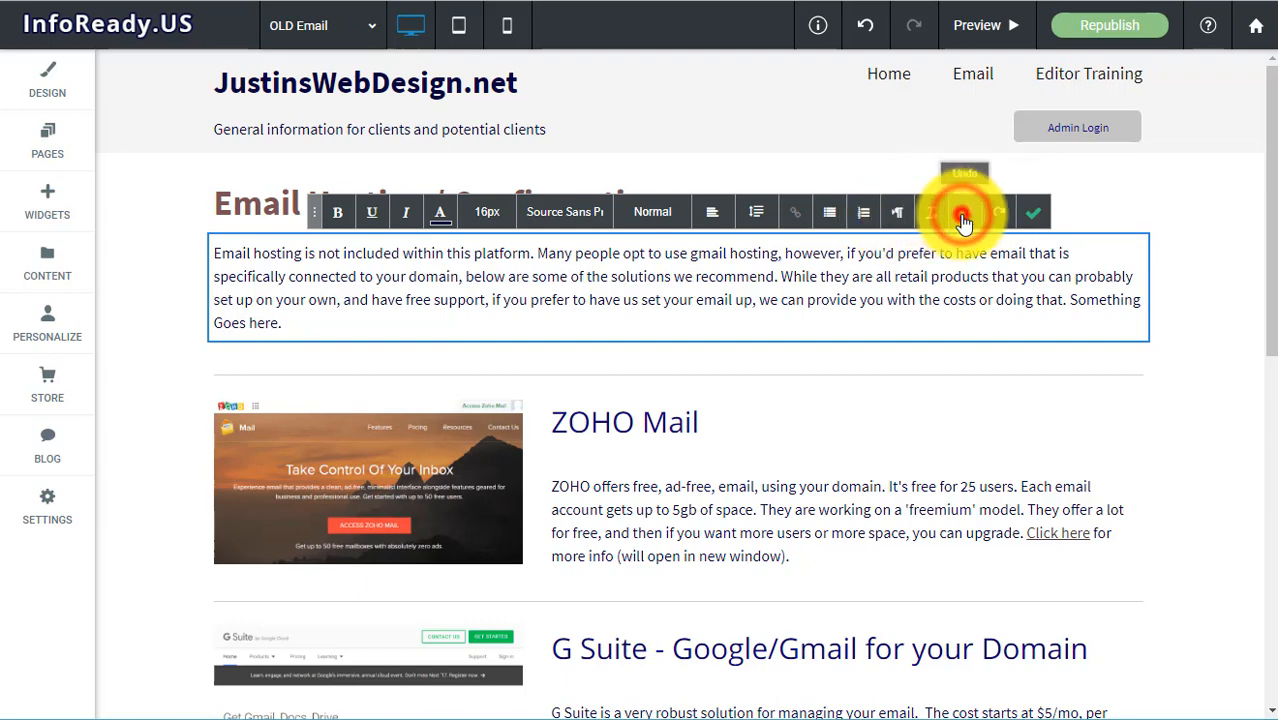
{"action": "left_click", "coordinate": [963, 215]}
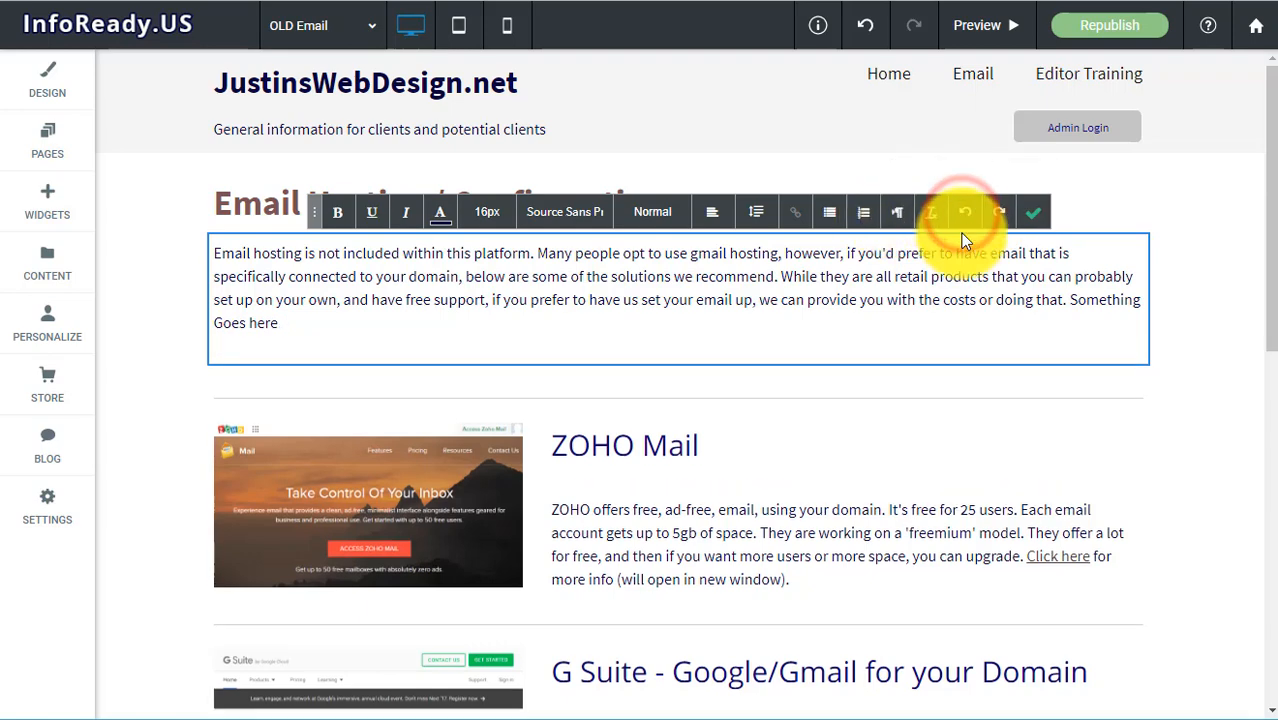
{"action": "left_click", "coordinate": [964, 214]}
{"action": "left_click", "coordinate": [963, 216]}
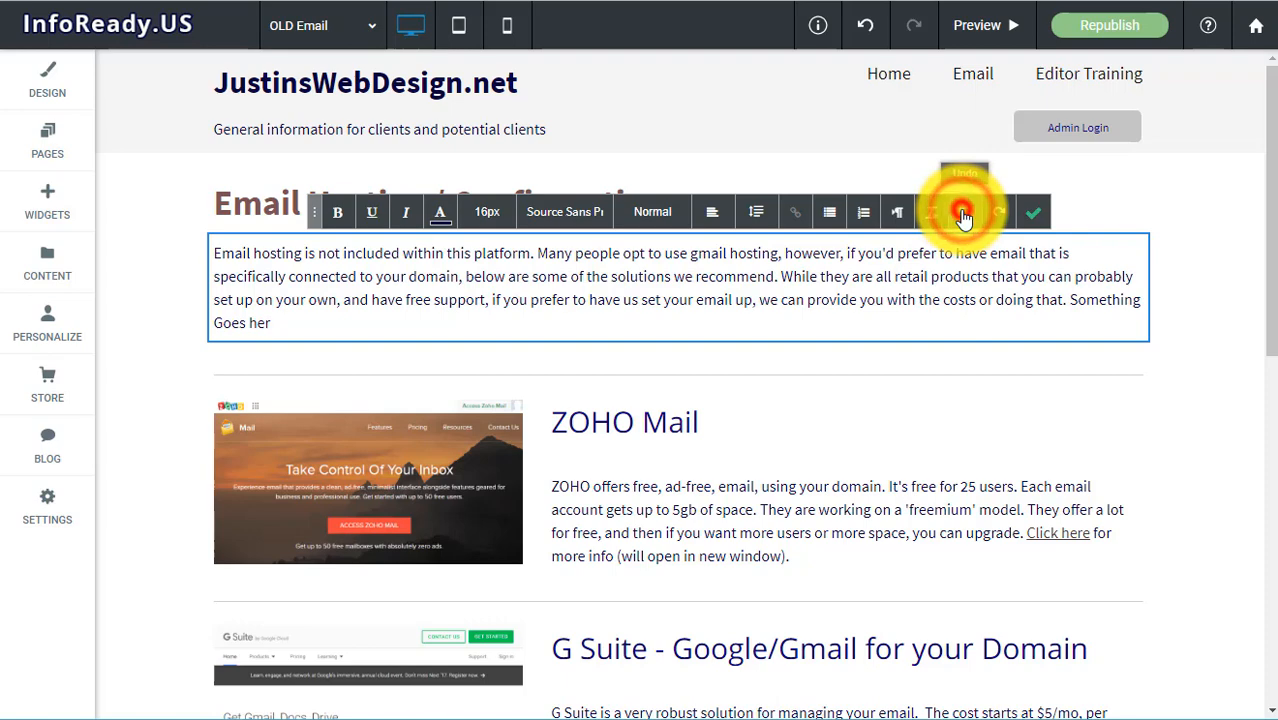
{"action": "left_click", "coordinate": [963, 216]}
{"action": "left_click", "coordinate": [963, 216]}
{"action": "left_click", "coordinate": [963, 216]}
{"action": "left_click", "coordinate": [963, 216]}
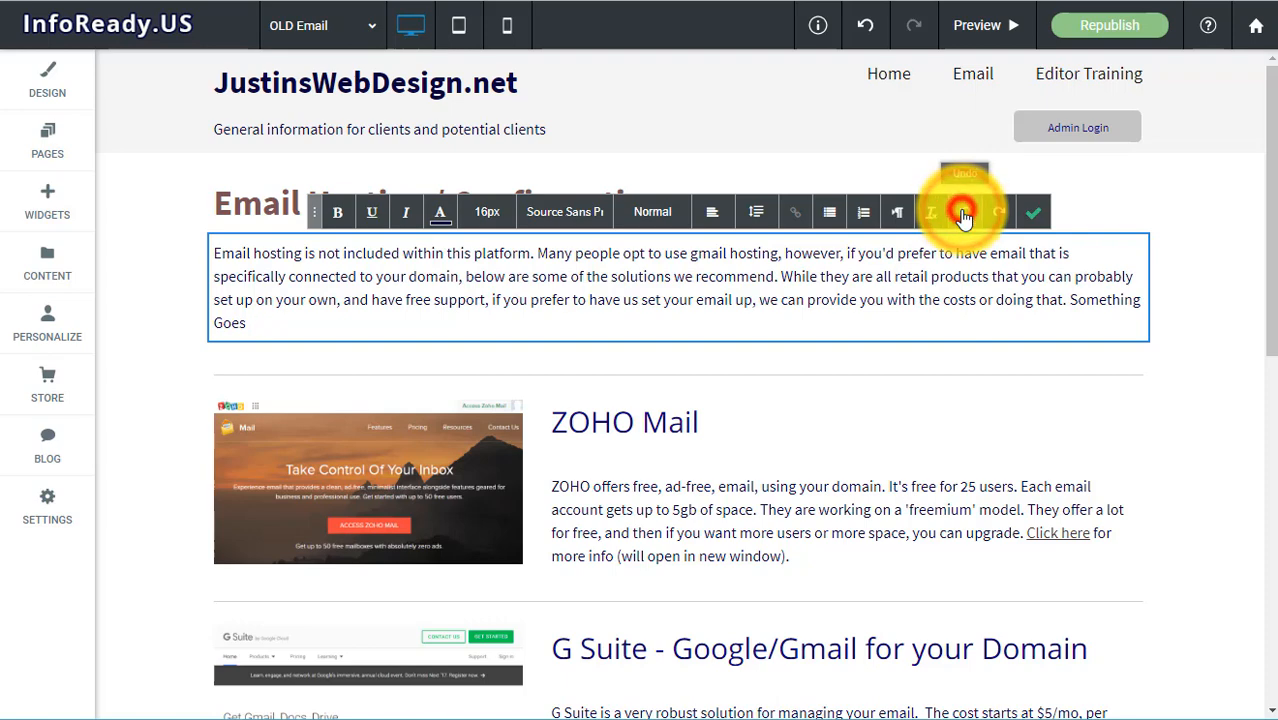
{"action": "left_click", "coordinate": [963, 216]}
{"action": "left_click", "coordinate": [963, 216]}
{"action": "left_click", "coordinate": [964, 216]}
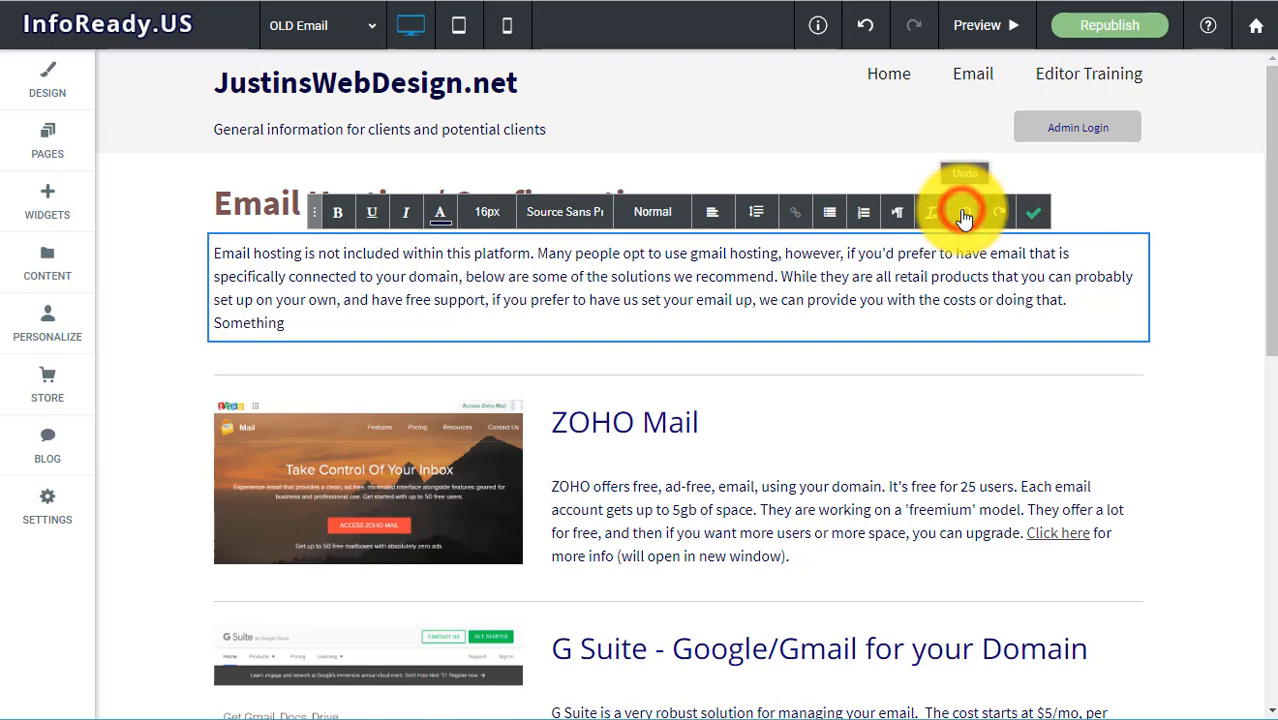
{"action": "left_click", "coordinate": [963, 216]}
{"action": "left_click", "coordinate": [963, 216]}
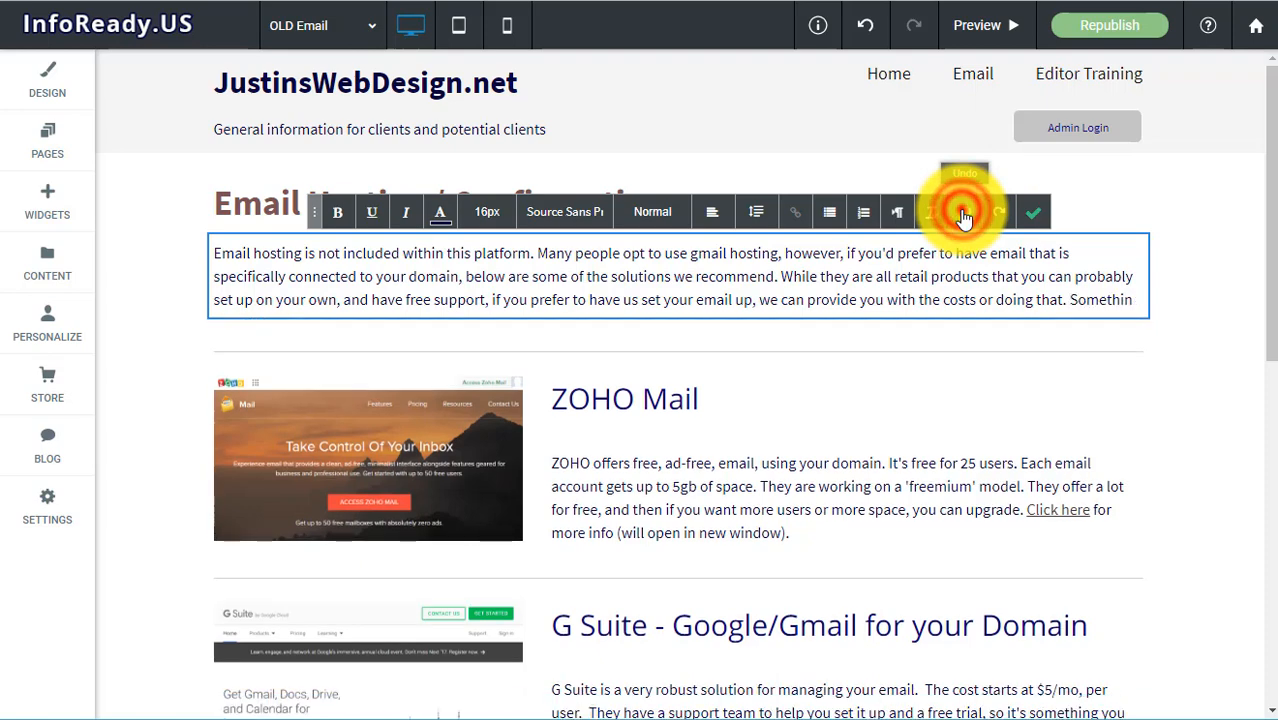
{"action": "left_click", "coordinate": [963, 216]}
{"action": "left_click", "coordinate": [963, 216]}
{"action": "left_click", "coordinate": [963, 216]}
{"action": "left_click", "coordinate": [963, 216]}
{"action": "left_click", "coordinate": [963, 216]}
{"action": "left_click", "coordinate": [963, 216]}
{"action": "left_click", "coordinate": [964, 217]}
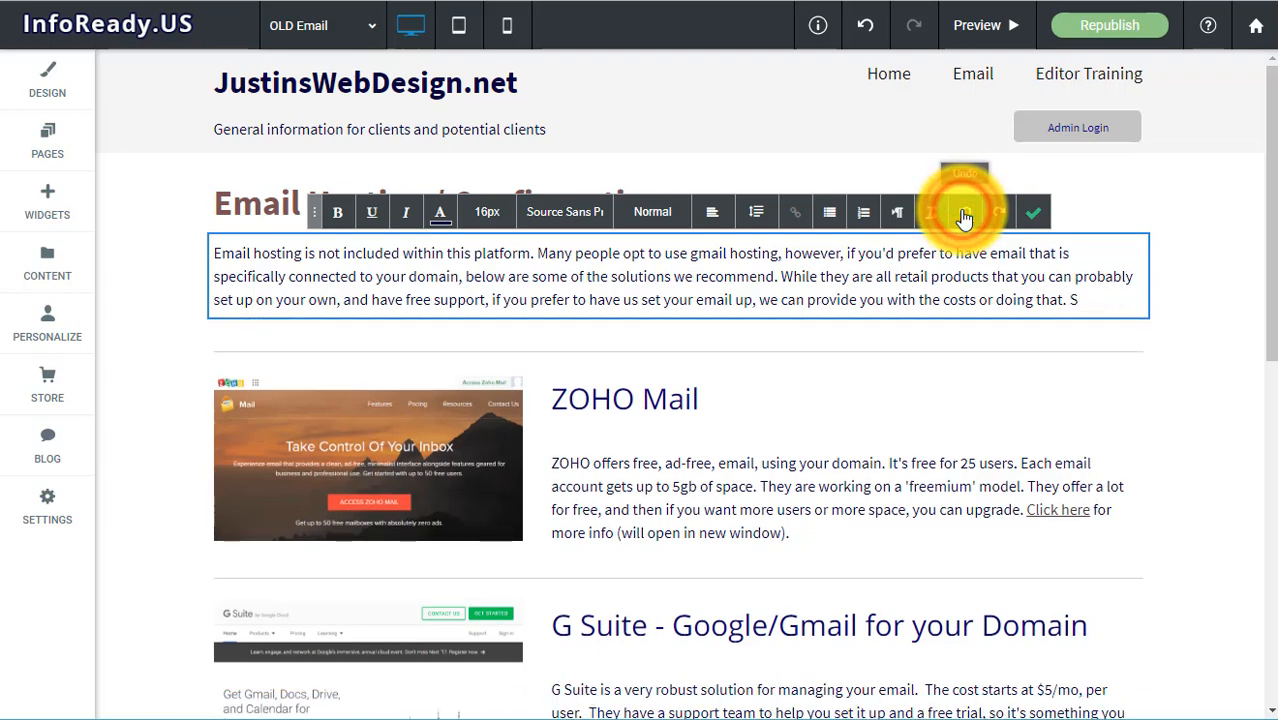
{"action": "left_click", "coordinate": [964, 217]}
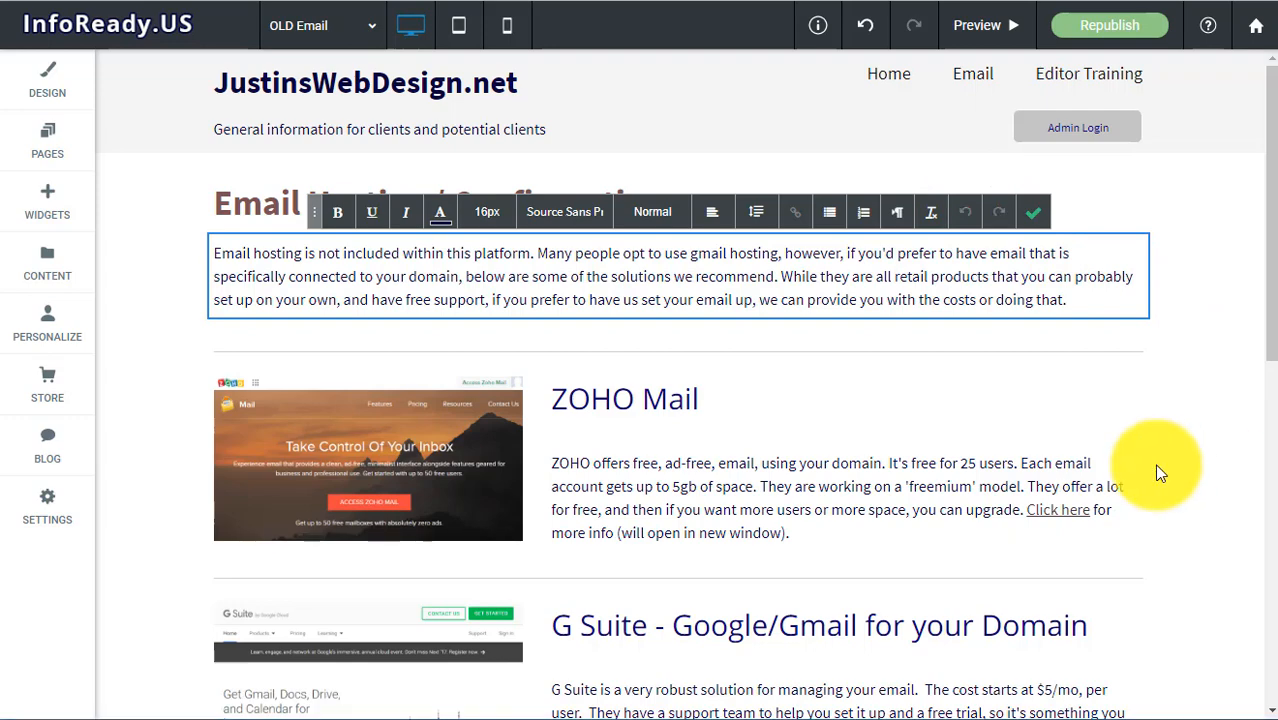
Finish editing the intro paragraph, reopen it to check its undo history, and leave text editing again
{"action": "left_click", "coordinate": [1100, 298]}
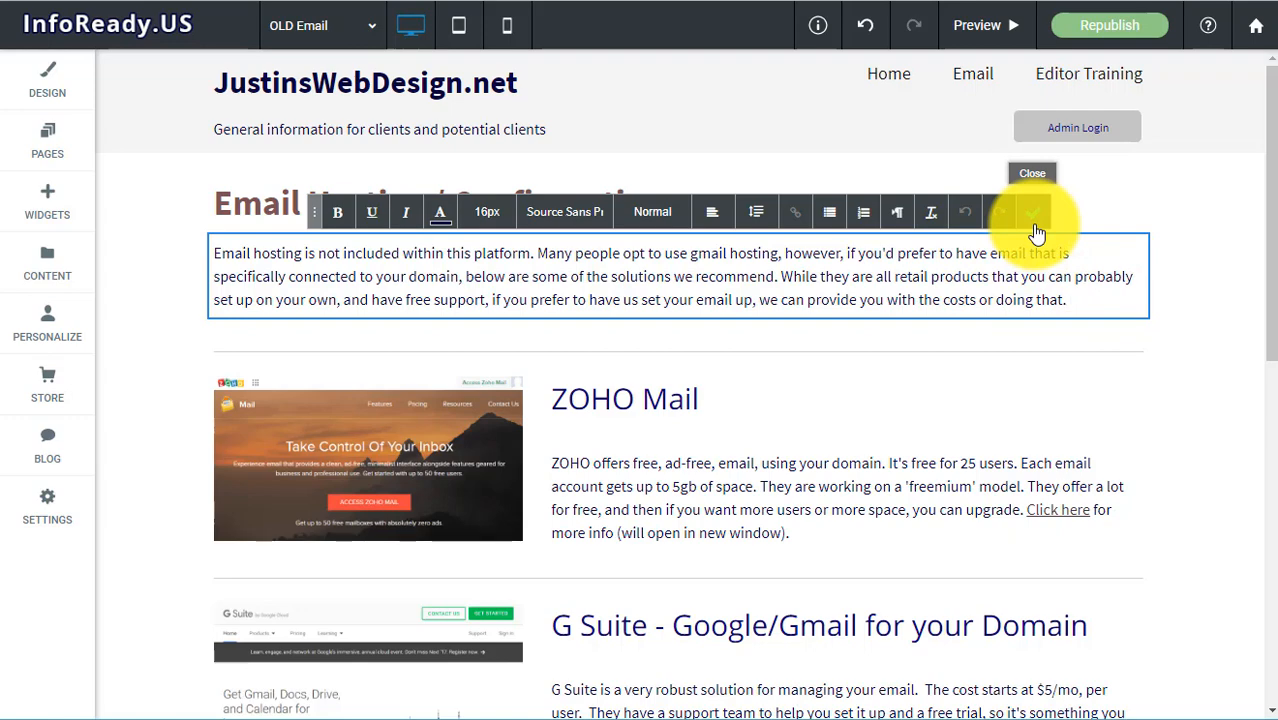
{"action": "left_click", "coordinate": [1048, 420]}
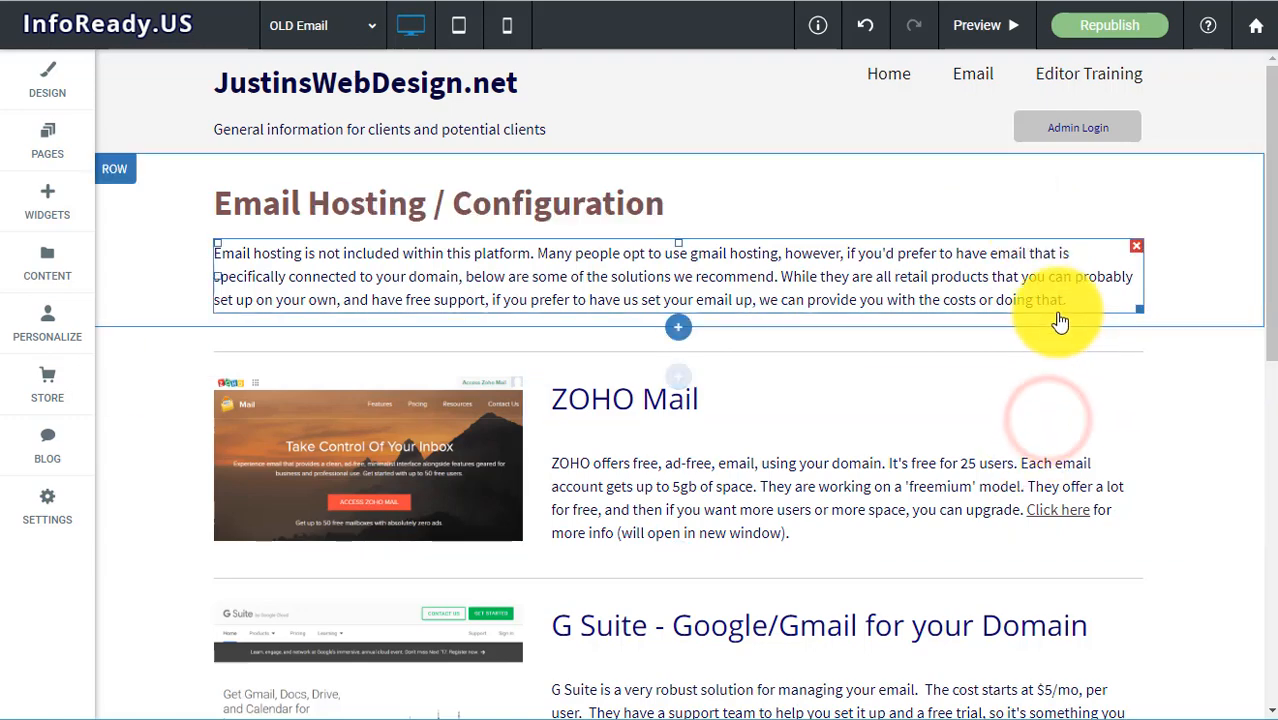
{"action": "left_click", "coordinate": [1060, 314]}
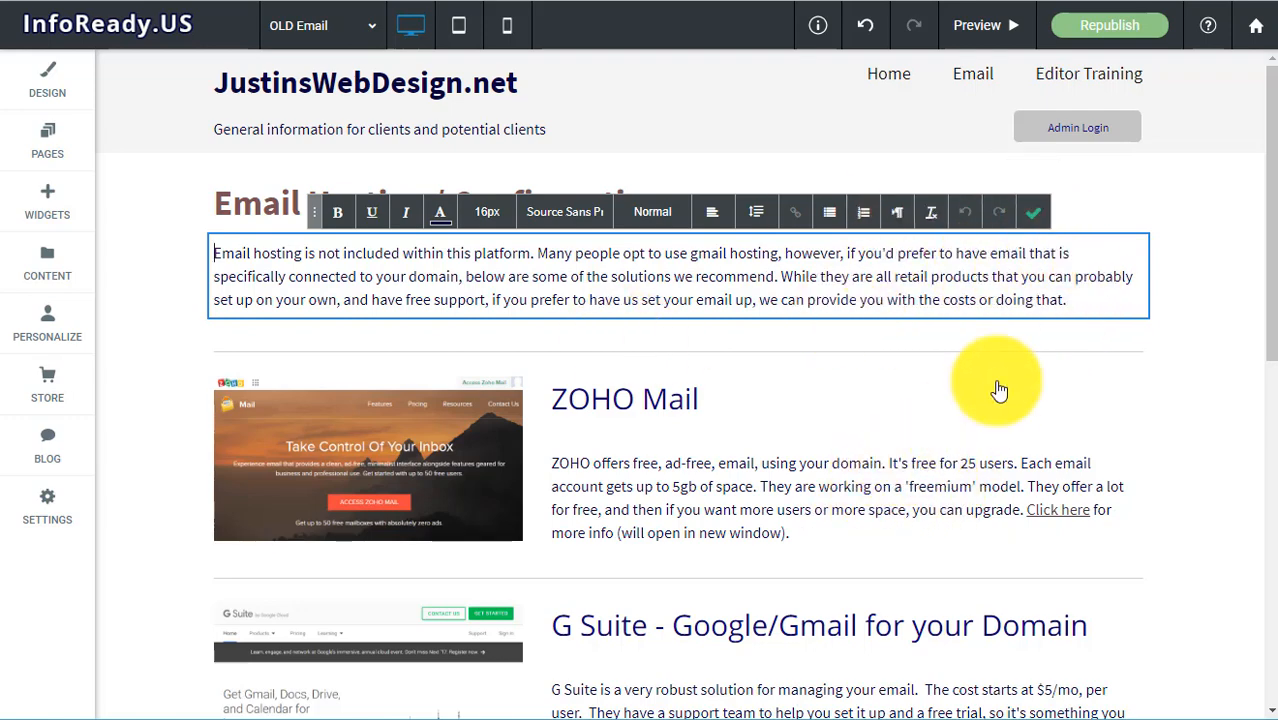
{"action": "left_click", "coordinate": [1001, 436]}
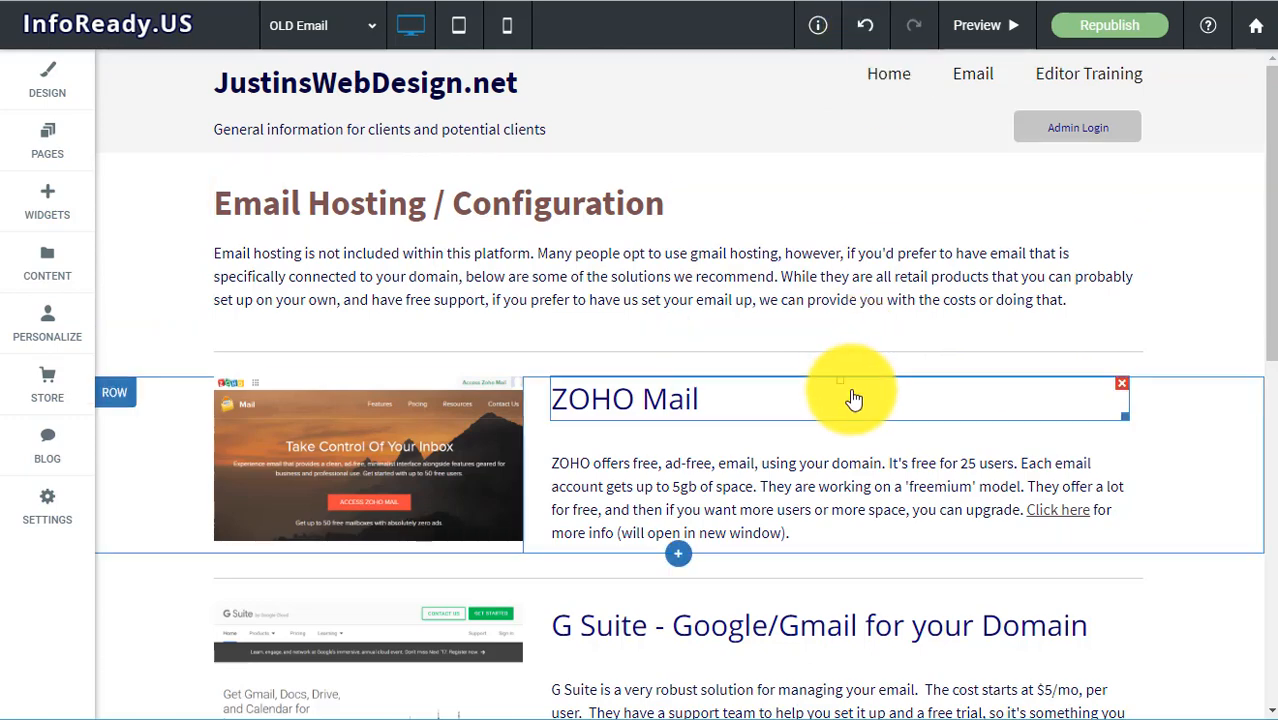
{"action": "scroll", "coordinate": [850, 394], "scroll_direction": "down", "scroll_amount": 2}
{"action": "scroll", "coordinate": [853, 398], "scroll_direction": "up", "scroll_amount": 2}
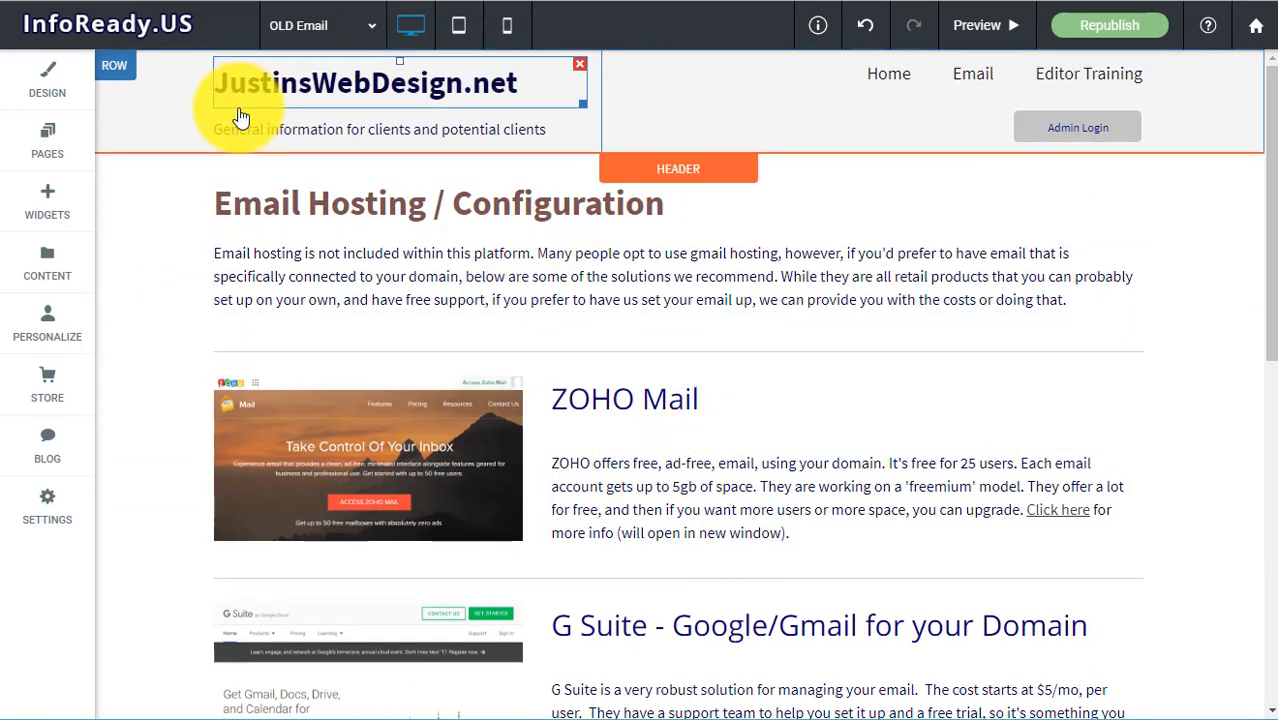
Insert a Text widget in a new column beside the Email Hosting / Configuration heading and intro paragraph
{"action": "left_click", "coordinate": [37, 207]}
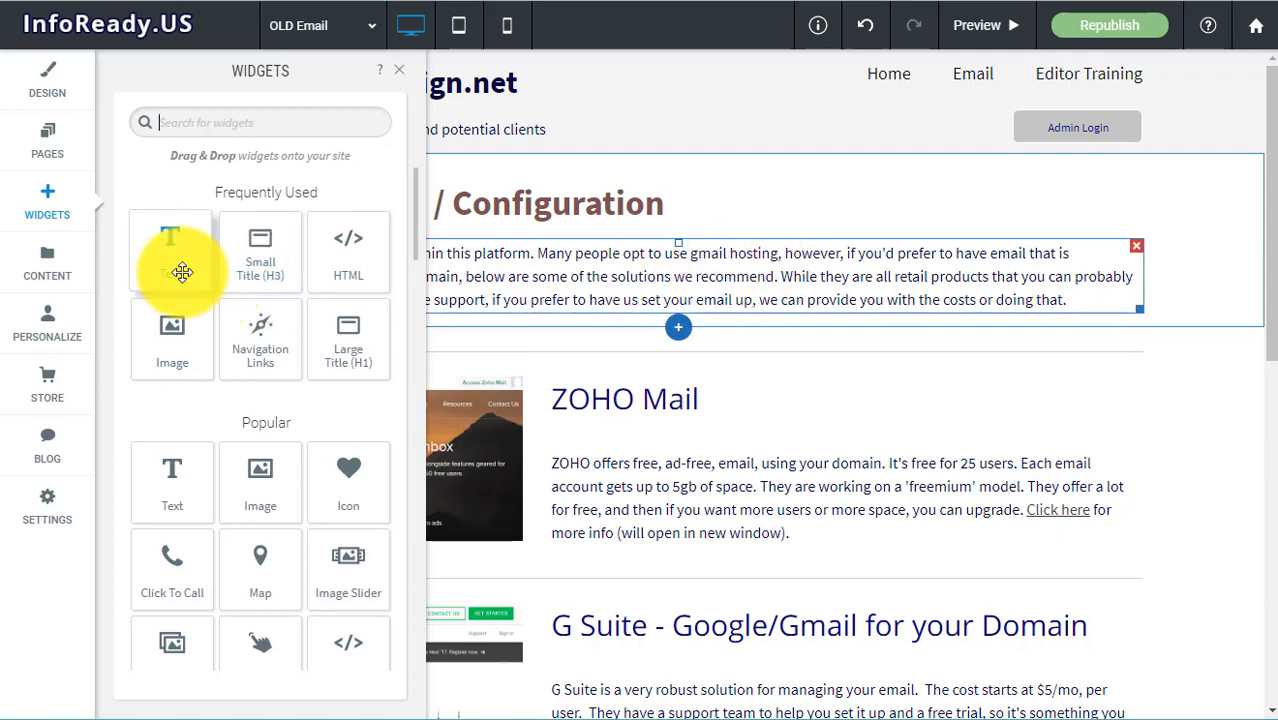
{"action": "left_click_drag", "start_coordinate": [185, 280], "coordinate": [589, 400]}
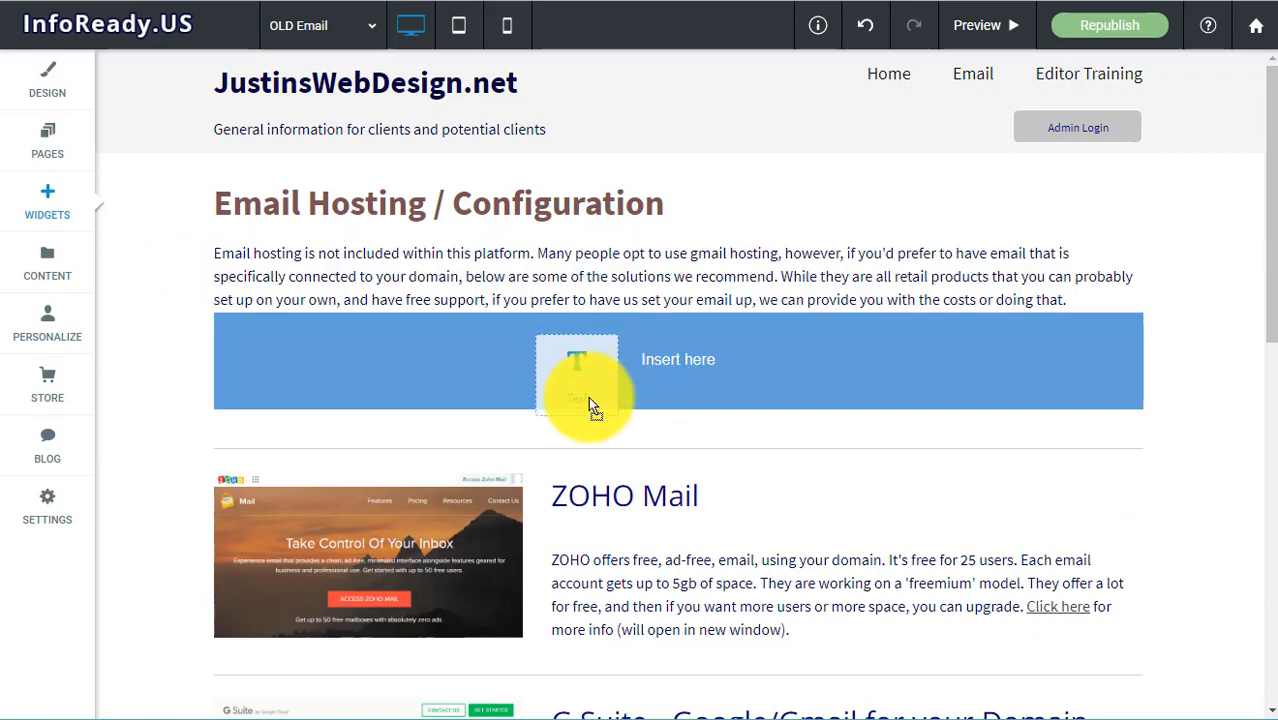
{"action": "left_click_drag", "start_coordinate": [588, 396], "coordinate": [1100, 290]}
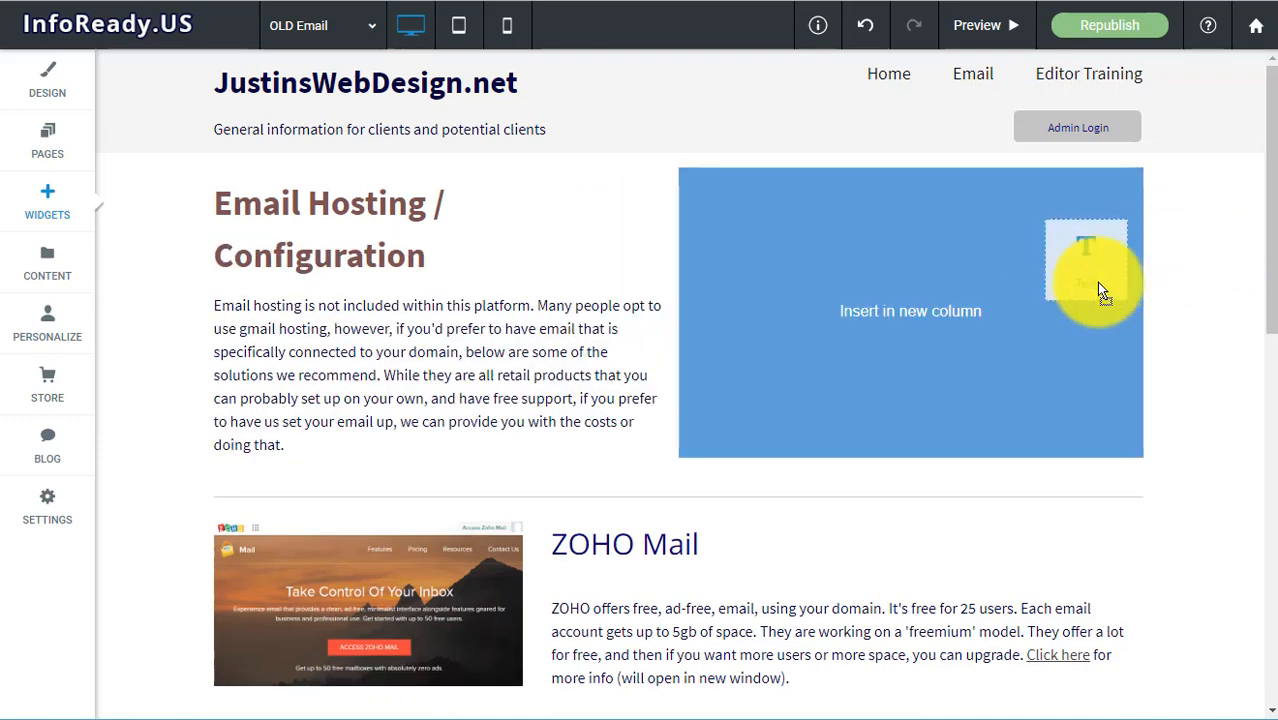
{"action": "left_click_drag", "start_coordinate": [1098, 286], "coordinate": [1098, 286]}
{"action": "left_click_drag", "start_coordinate": [1098, 286], "coordinate": [1123, 272]}
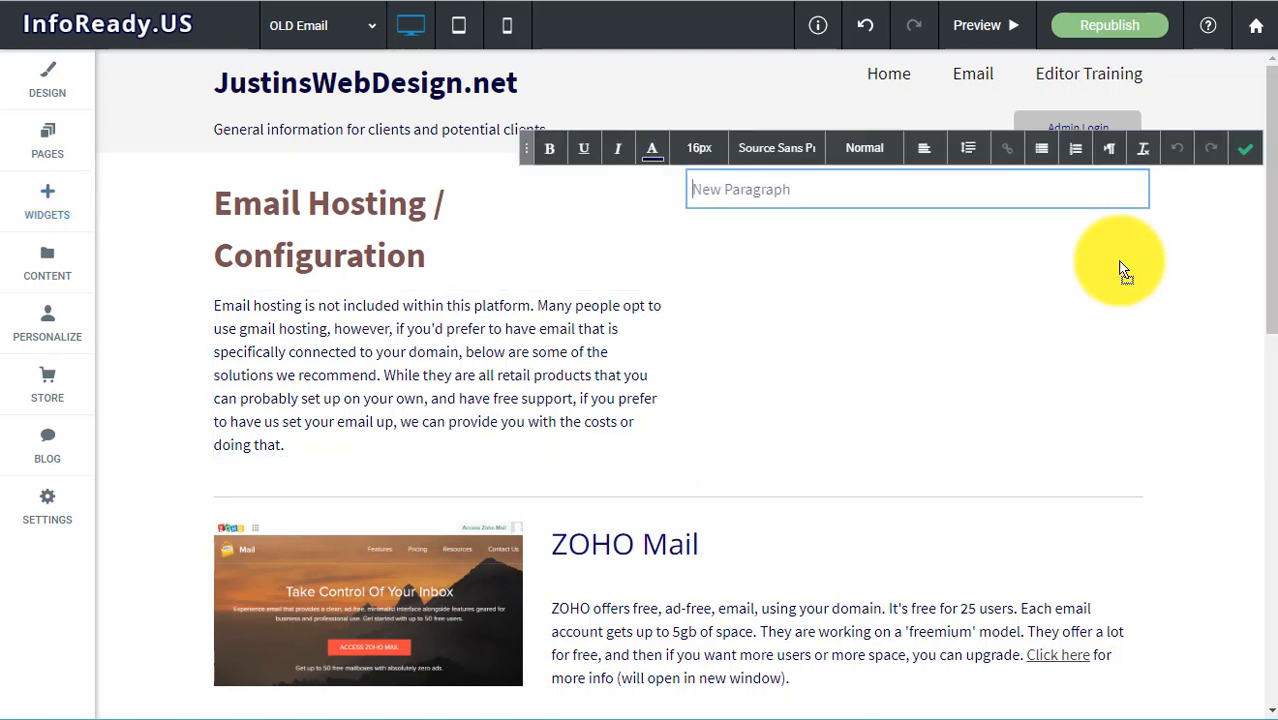
Finish editing the new paragraph and delete it from the column beside the intro text
{"action": "left_click", "coordinate": [1254, 150]}
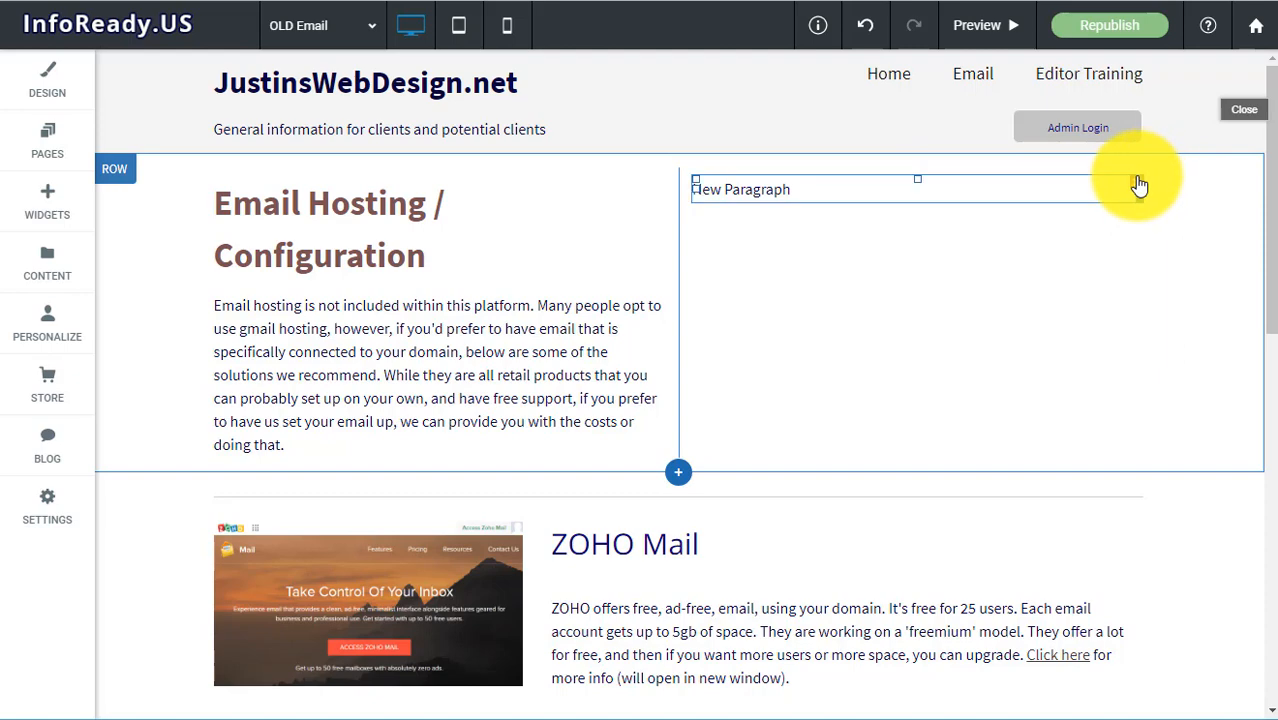
{"action": "left_click", "coordinate": [1138, 187]}
{"action": "left_click", "coordinate": [1140, 180]}
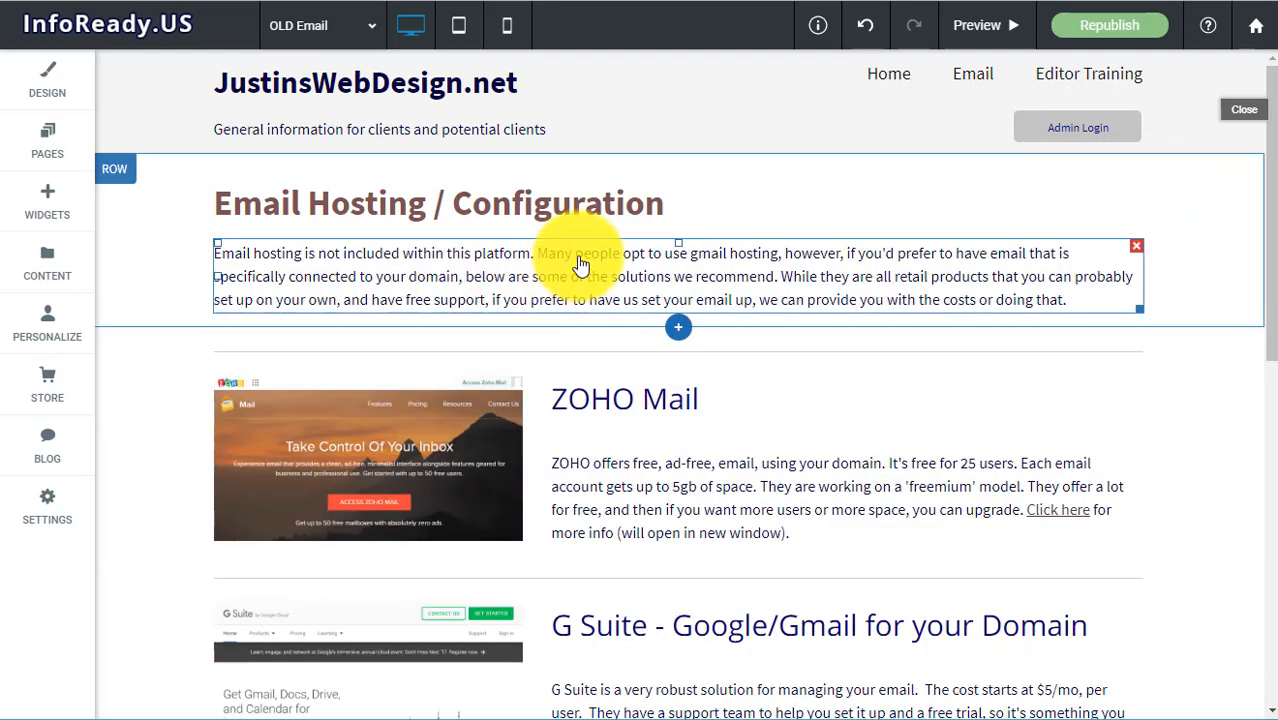
Insert a Text widget in a new column beside the intro paragraph, finish editing it, and undo the insertion
{"action": "left_click", "coordinate": [48, 194]}
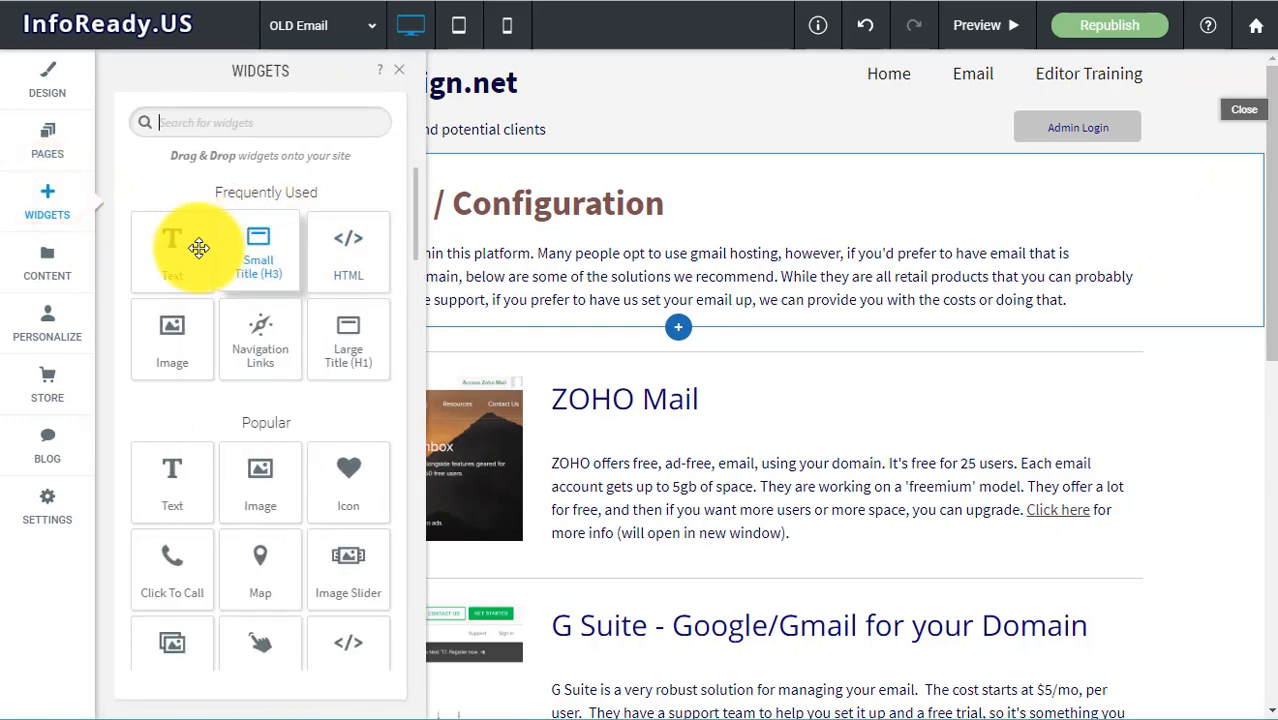
{"action": "left_click_drag", "start_coordinate": [199, 248], "coordinate": [1134, 278]}
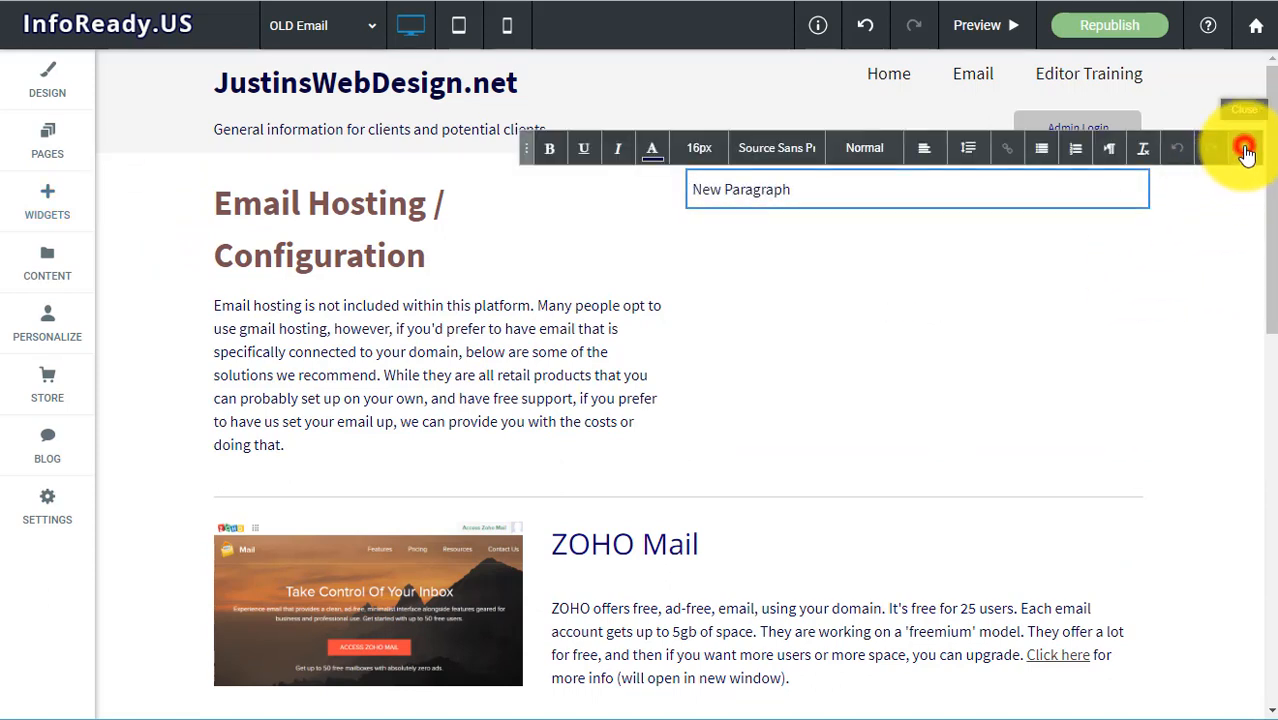
{"action": "left_click", "coordinate": [1245, 150]}
{"action": "left_click", "coordinate": [870, 26]}
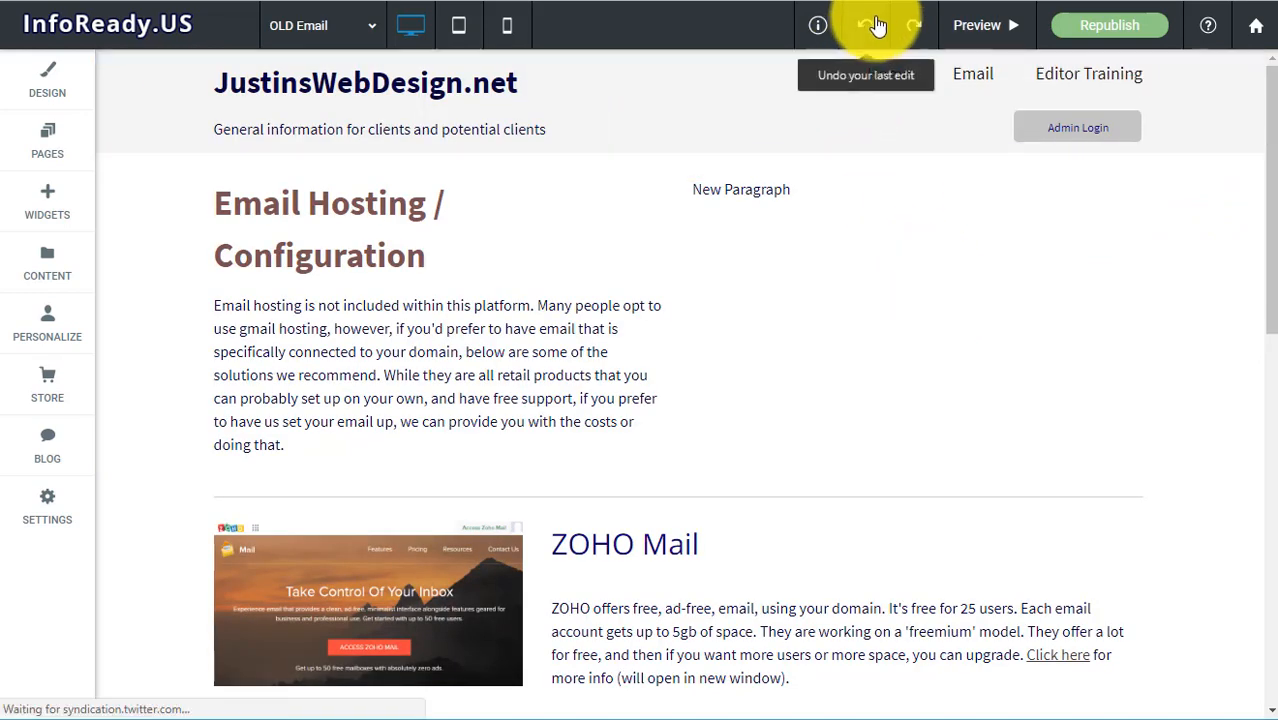
{"action": "left_click", "coordinate": [872, 24]}
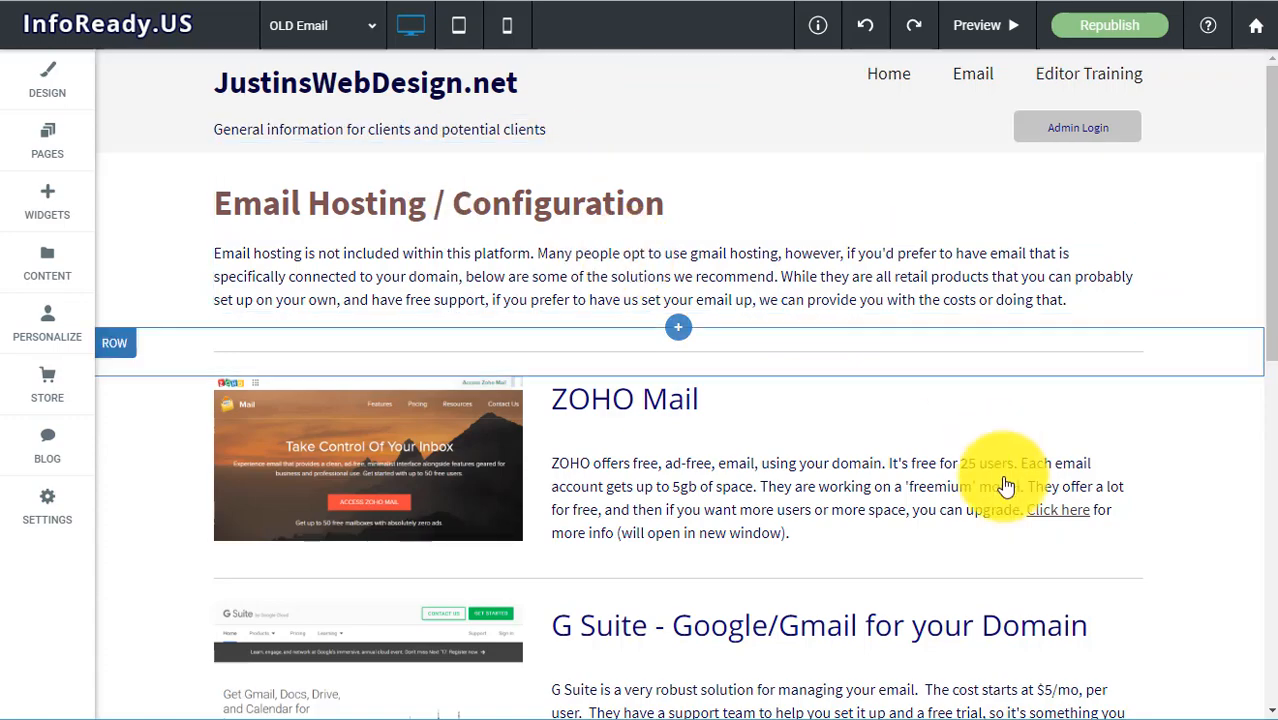
Insert a Text widget beside the intro paragraph again, remove it, and open and close the row's design settings
{"action": "scroll", "coordinate": [959, 443], "scroll_direction": "down", "scroll_amount": 8}
{"action": "scroll", "coordinate": [942, 420], "scroll_direction": "up", "scroll_amount": 8}
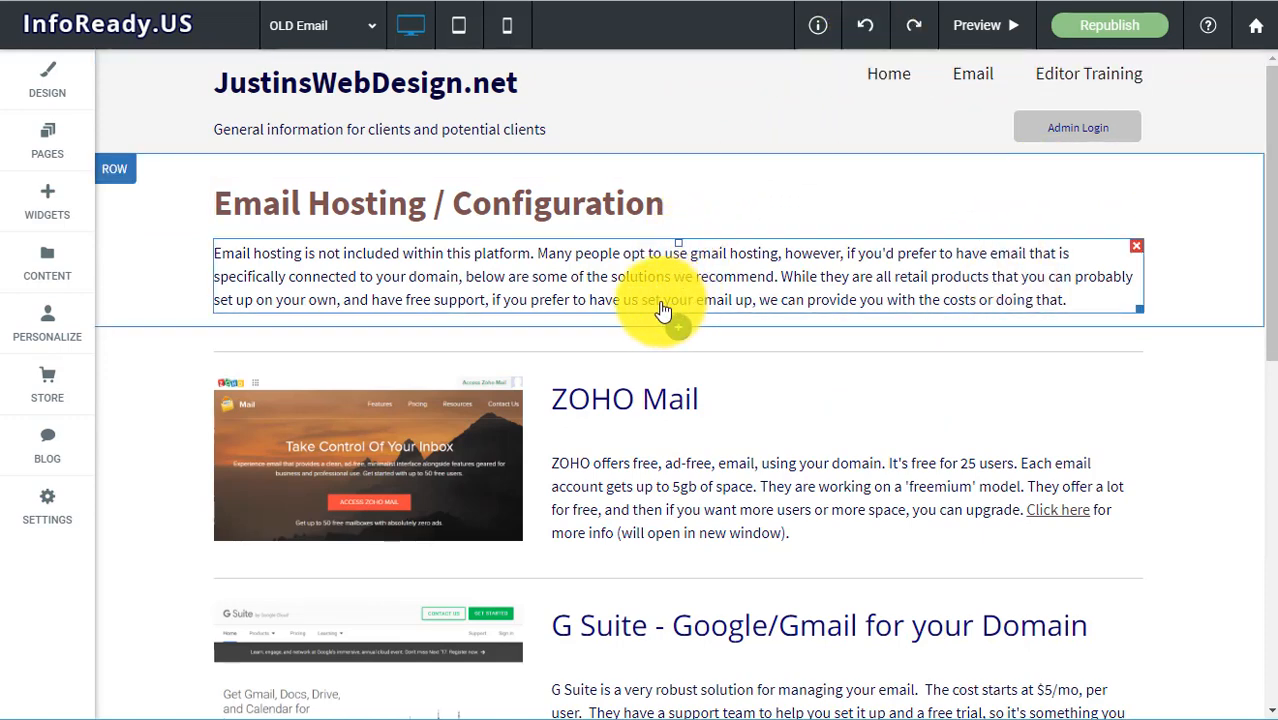
{"action": "left_click", "coordinate": [52, 198]}
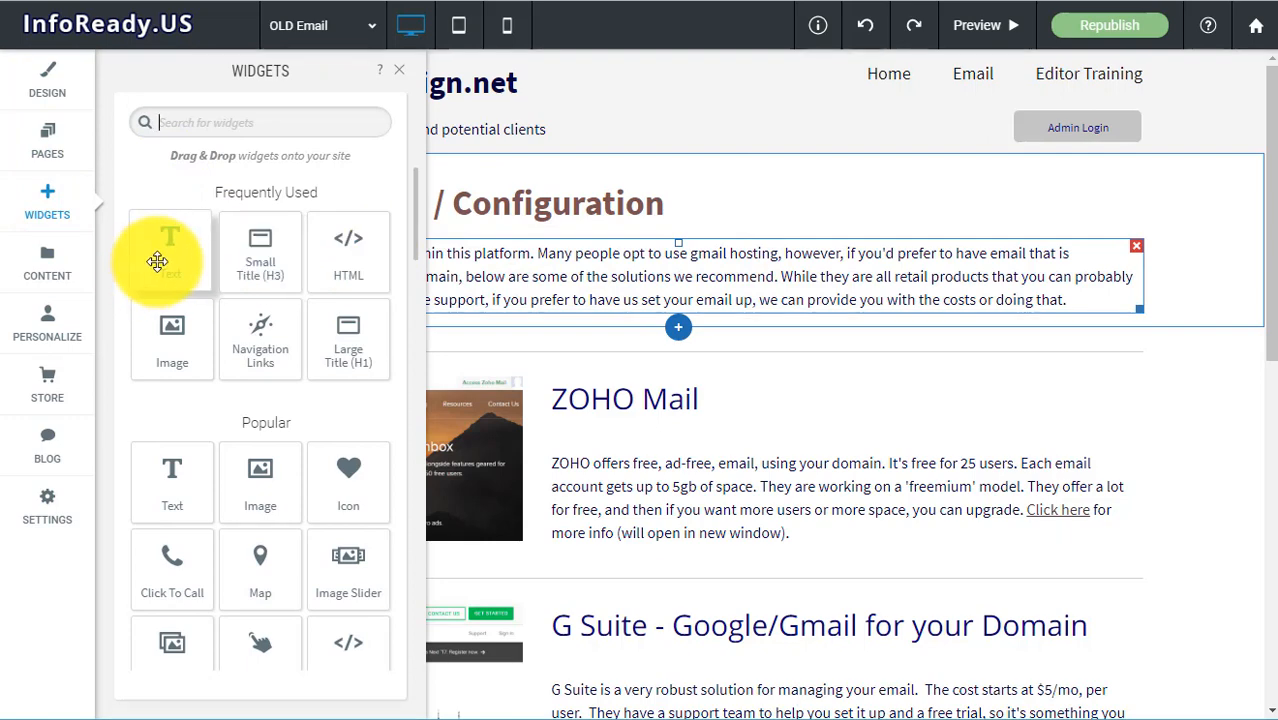
{"action": "left_click_drag", "start_coordinate": [157, 261], "coordinate": [1274, 285]}
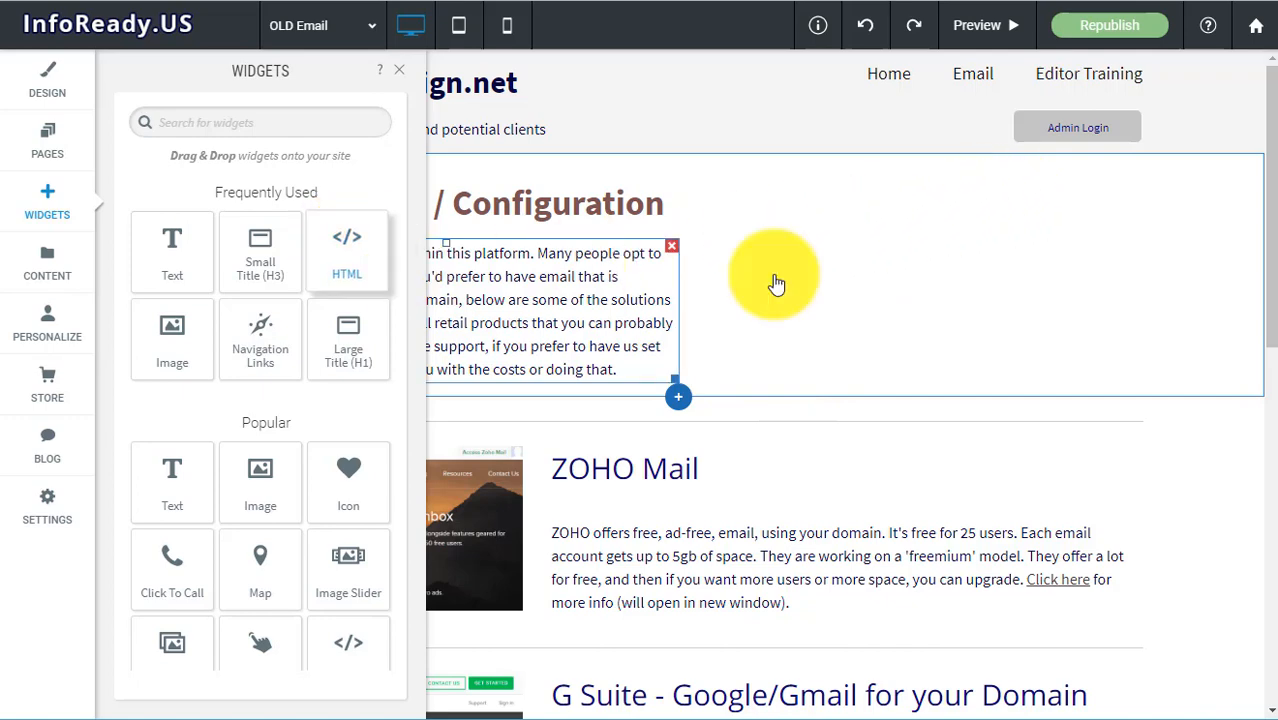
{"action": "left_click", "coordinate": [405, 70]}
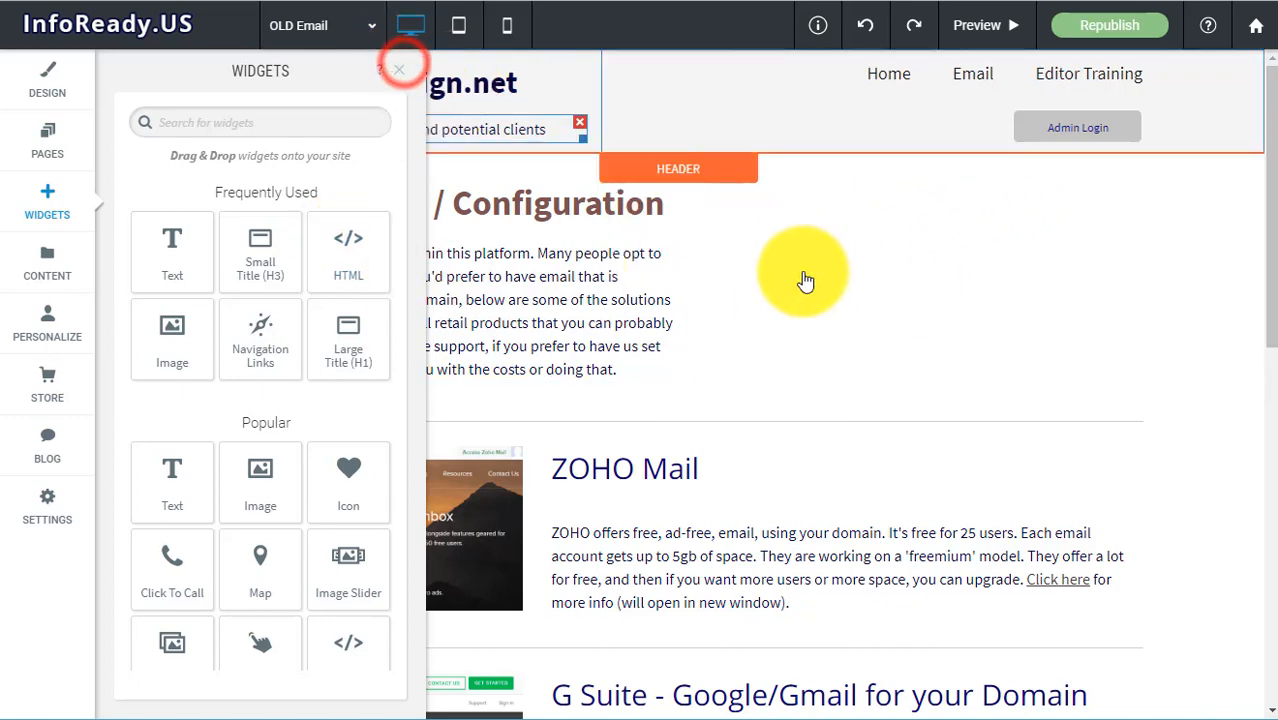
{"action": "left_click", "coordinate": [1002, 279]}
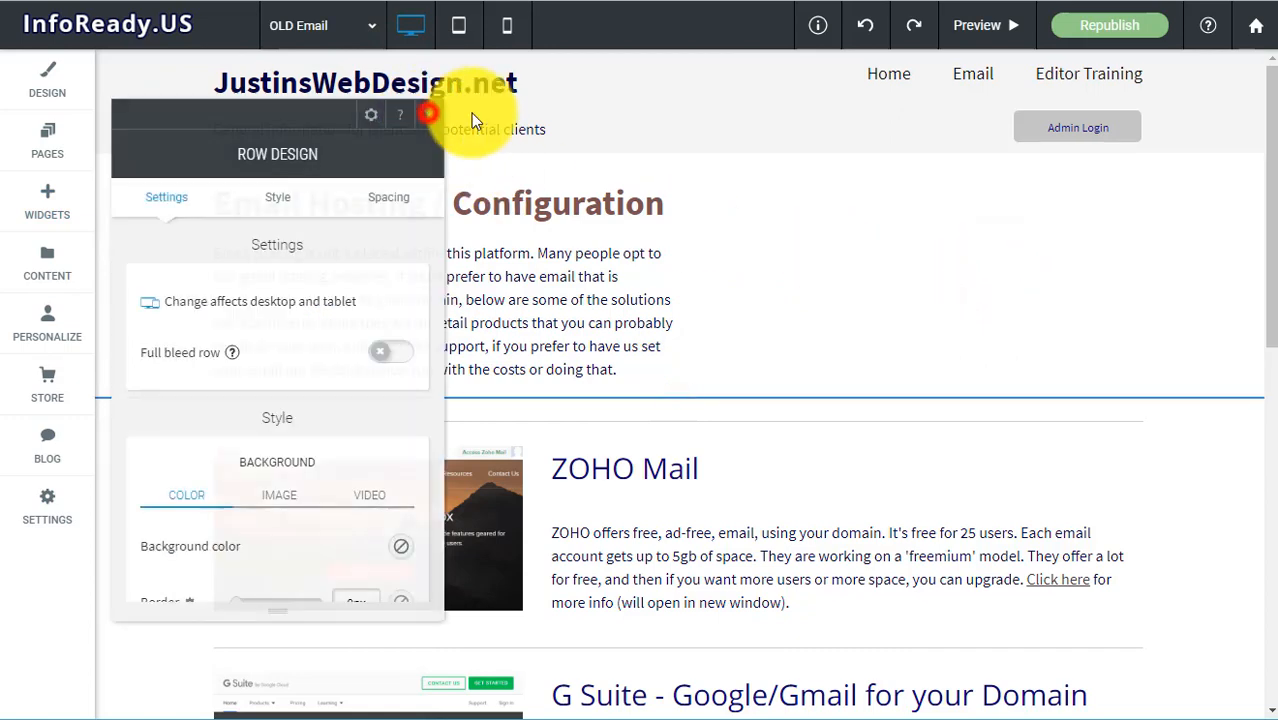
{"action": "left_click", "coordinate": [428, 115]}
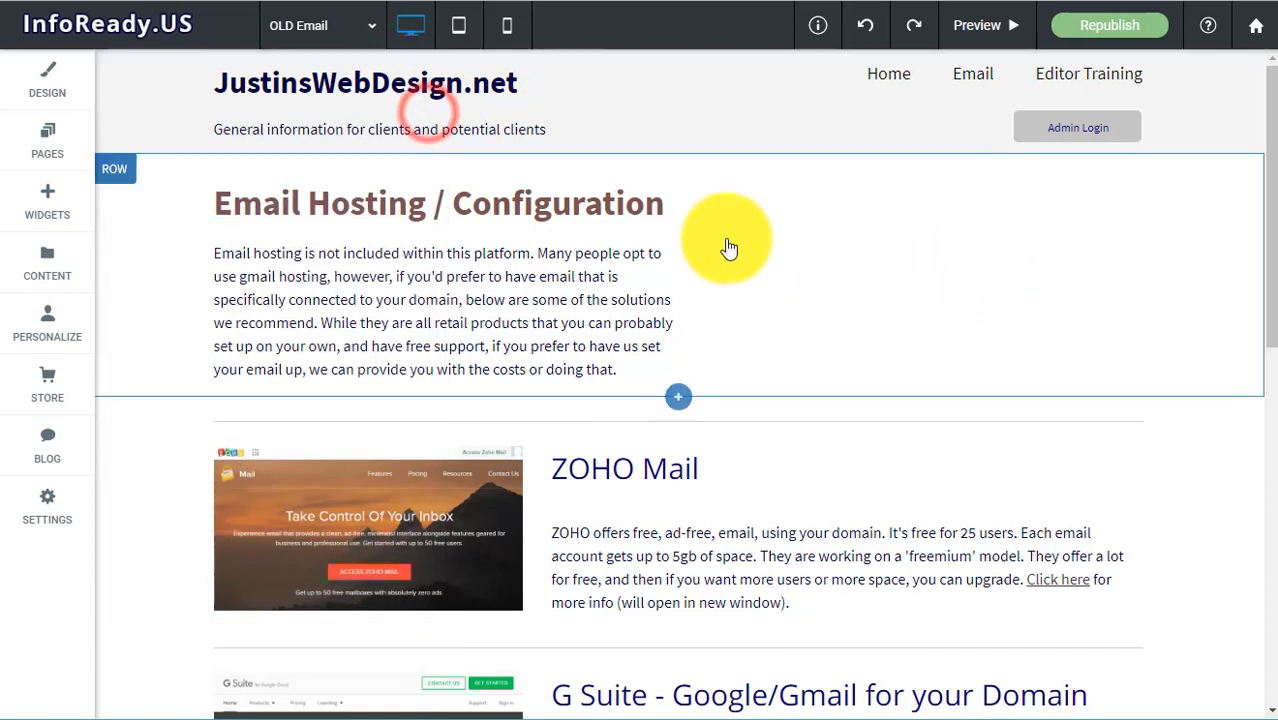
Undo the recent edits one by one back to the original full-width Email Hosting / Configuration heading and intro paragraph
{"action": "left_click", "coordinate": [869, 30]}
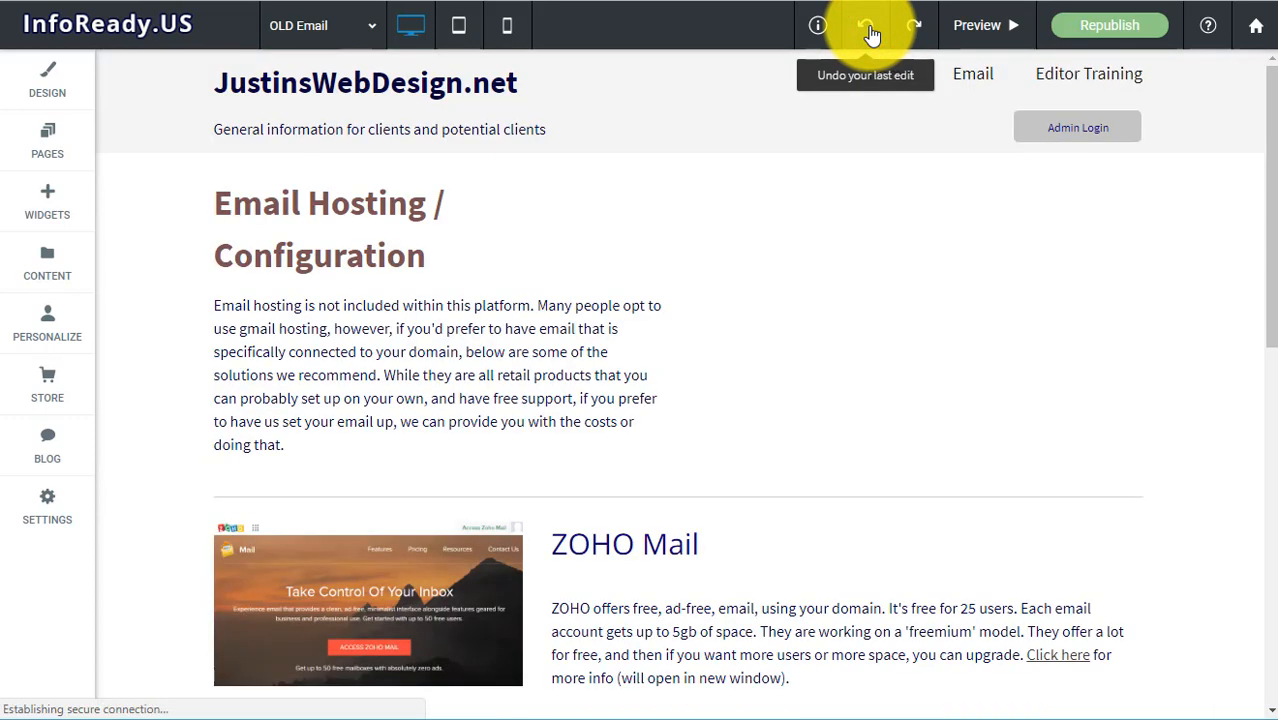
{"action": "left_click", "coordinate": [869, 30]}
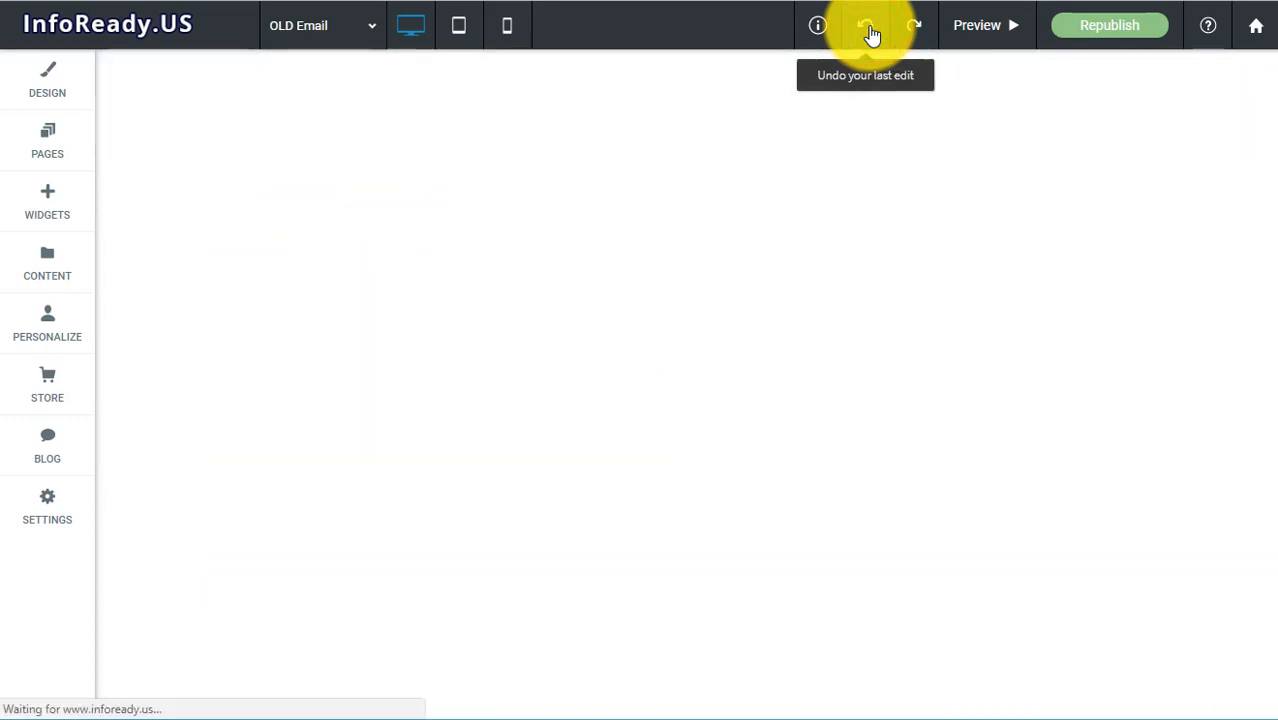
{"action": "left_click", "coordinate": [866, 27]}
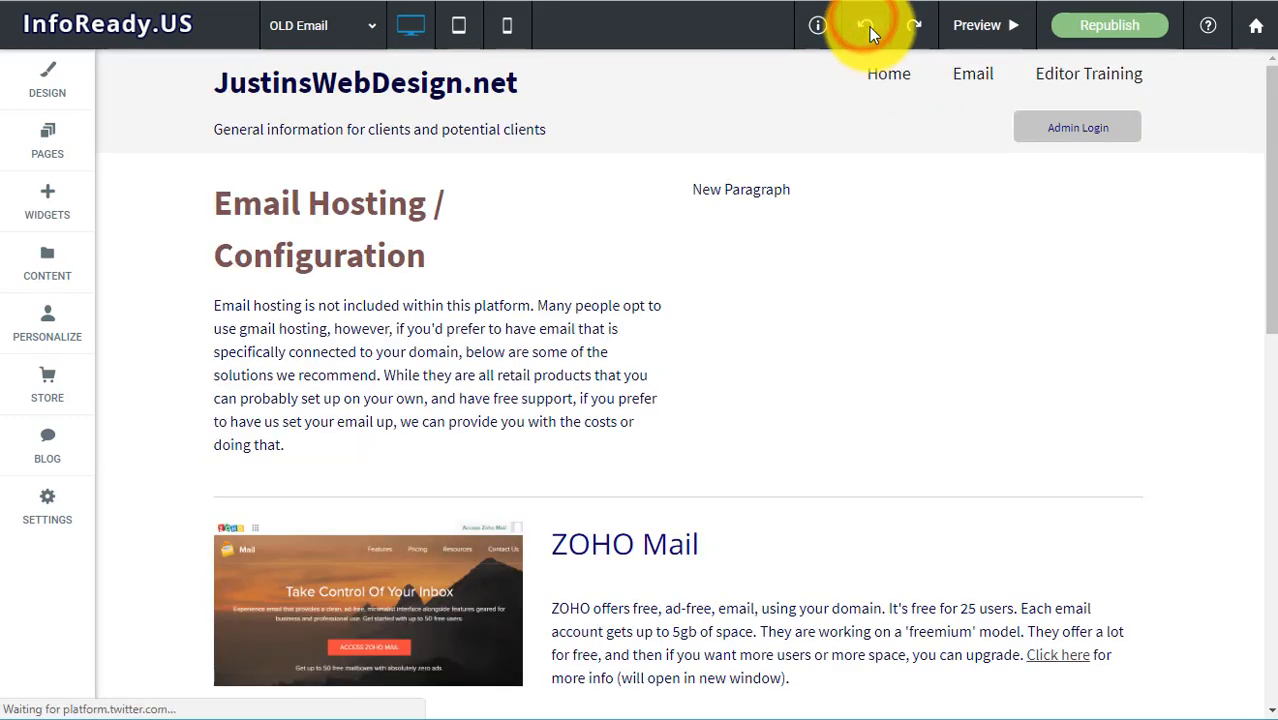
{"action": "left_click", "coordinate": [869, 27]}
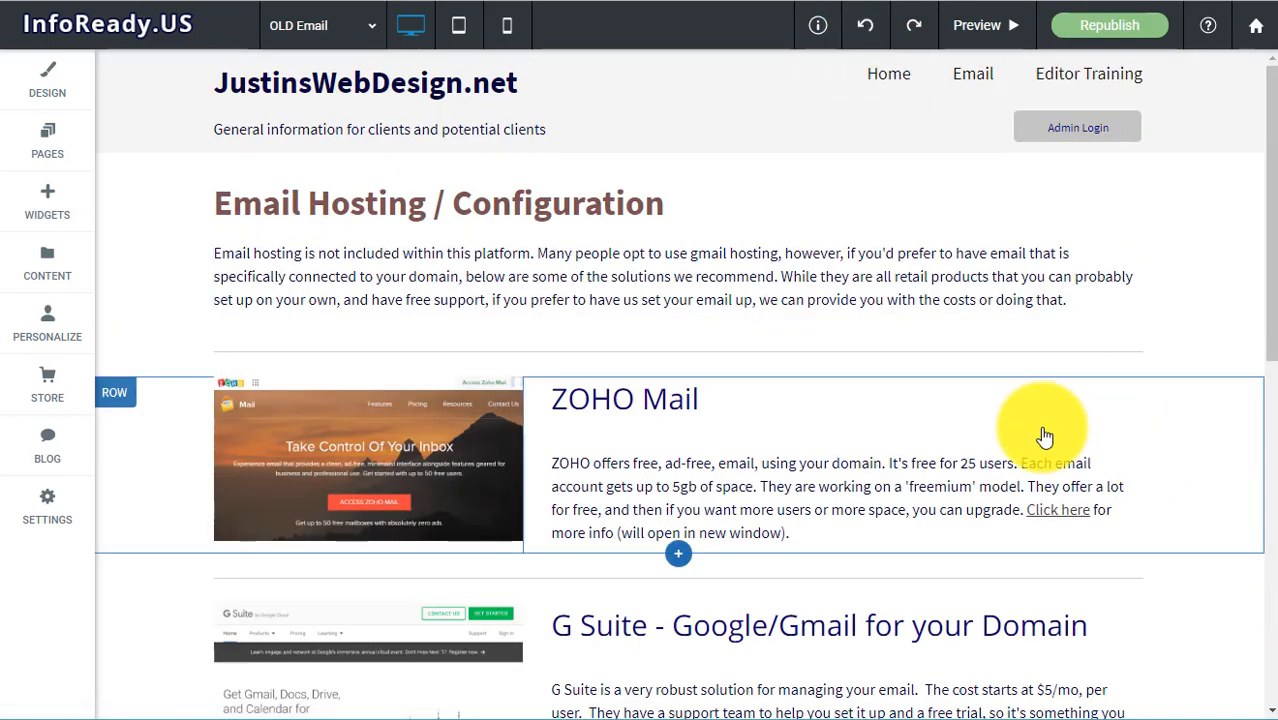
{"action": "scroll", "coordinate": [1021, 271], "scroll_direction": "down", "scroll_amount": 3}
{"action": "scroll", "coordinate": [1025, 273], "scroll_direction": "up", "scroll_amount": 3}
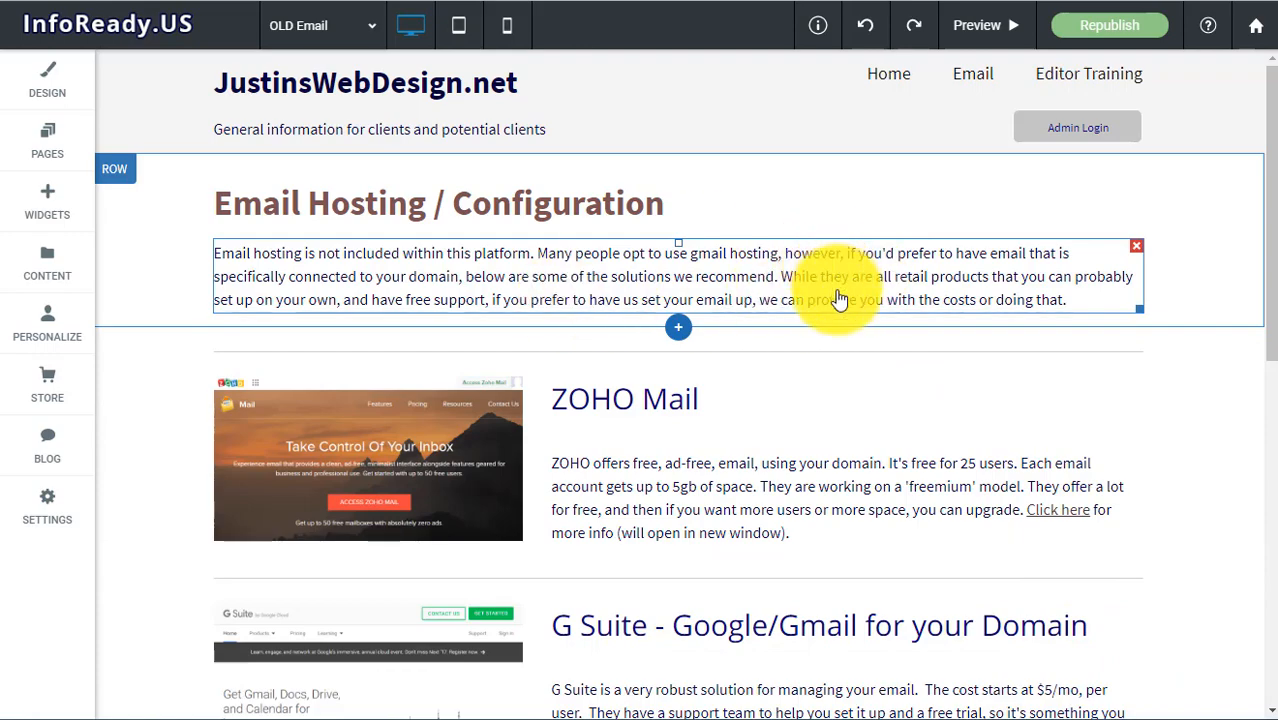
{"action": "scroll", "coordinate": [838, 306], "scroll_direction": "down", "scroll_amount": 4}
{"action": "scroll", "coordinate": [838, 306], "scroll_direction": "up", "scroll_amount": 4}
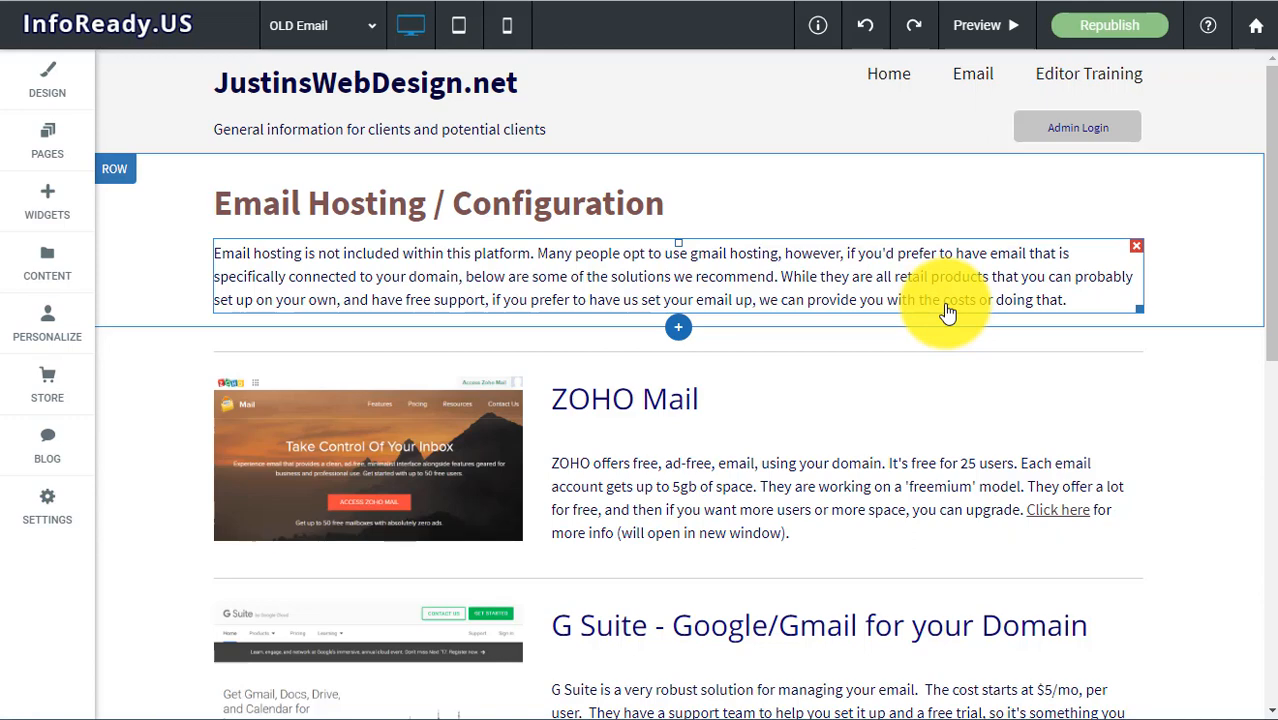
Open the intro paragraph for text editing, select its entire text, and copy it
{"action": "left_click", "coordinate": [855, 284]}
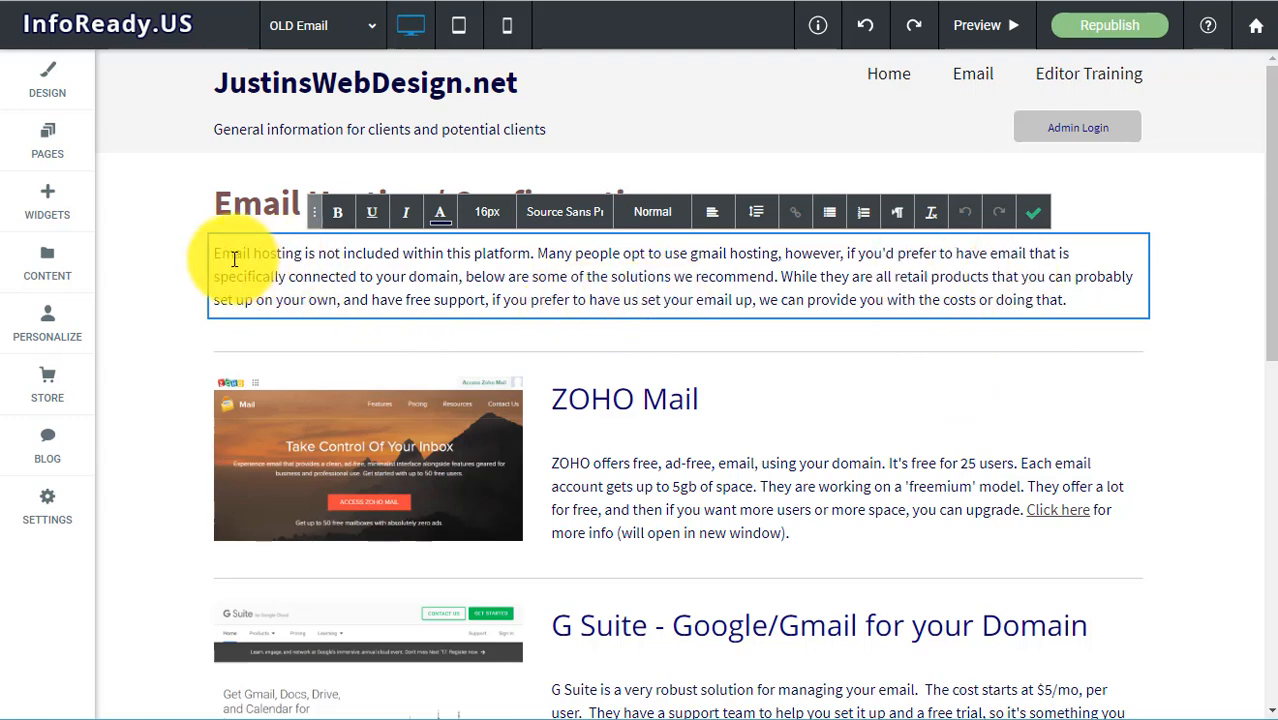
{"action": "left_click", "coordinate": [1068, 299]}
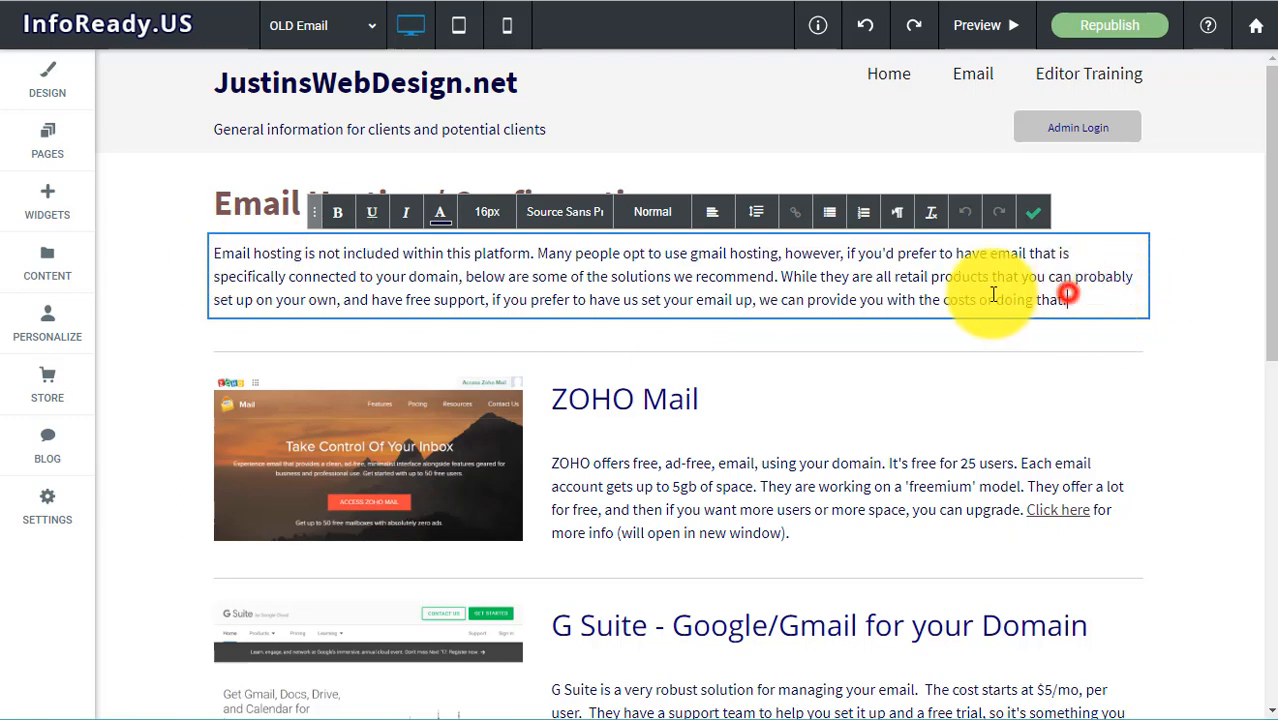
{"action": "left_click_drag", "start_coordinate": [1068, 299], "coordinate": [228, 222]}
{"action": "right_click", "coordinate": [430, 292]}
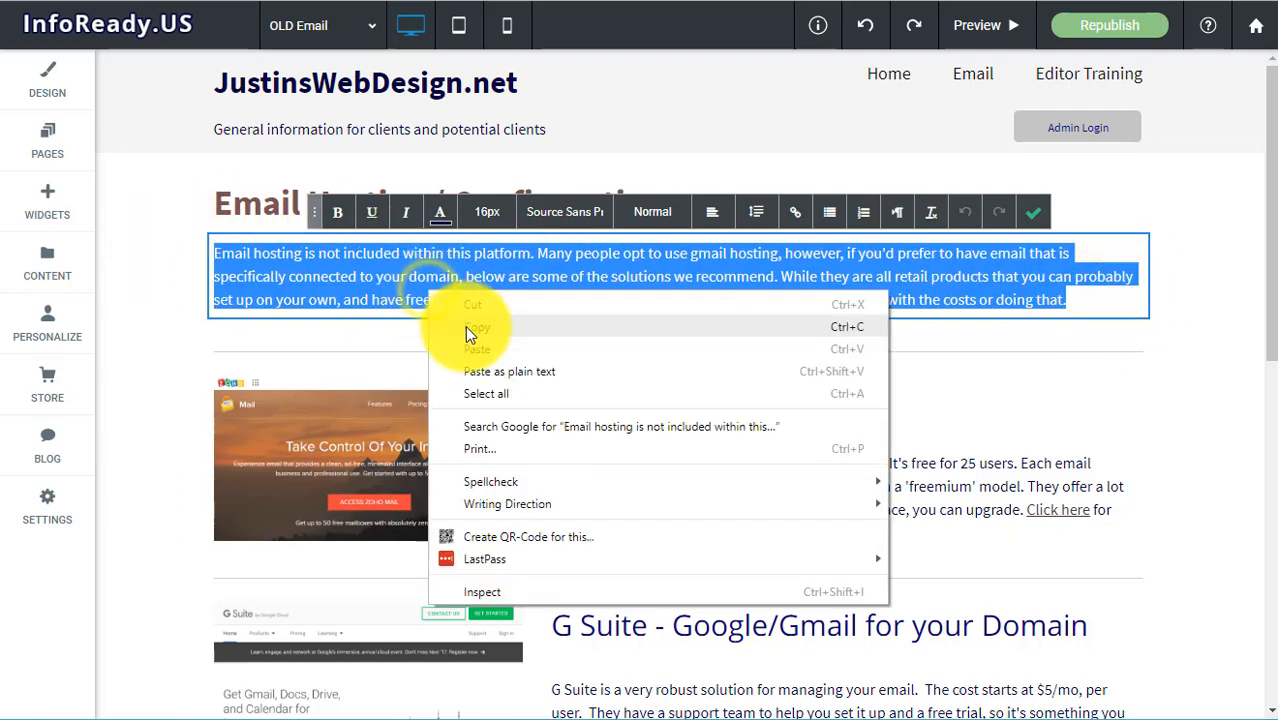
{"action": "left_click", "coordinate": [465, 325]}
View the paste options at the end of the intro paragraph without pasting, and leave text editing
{"action": "left_click", "coordinate": [845, 276]}
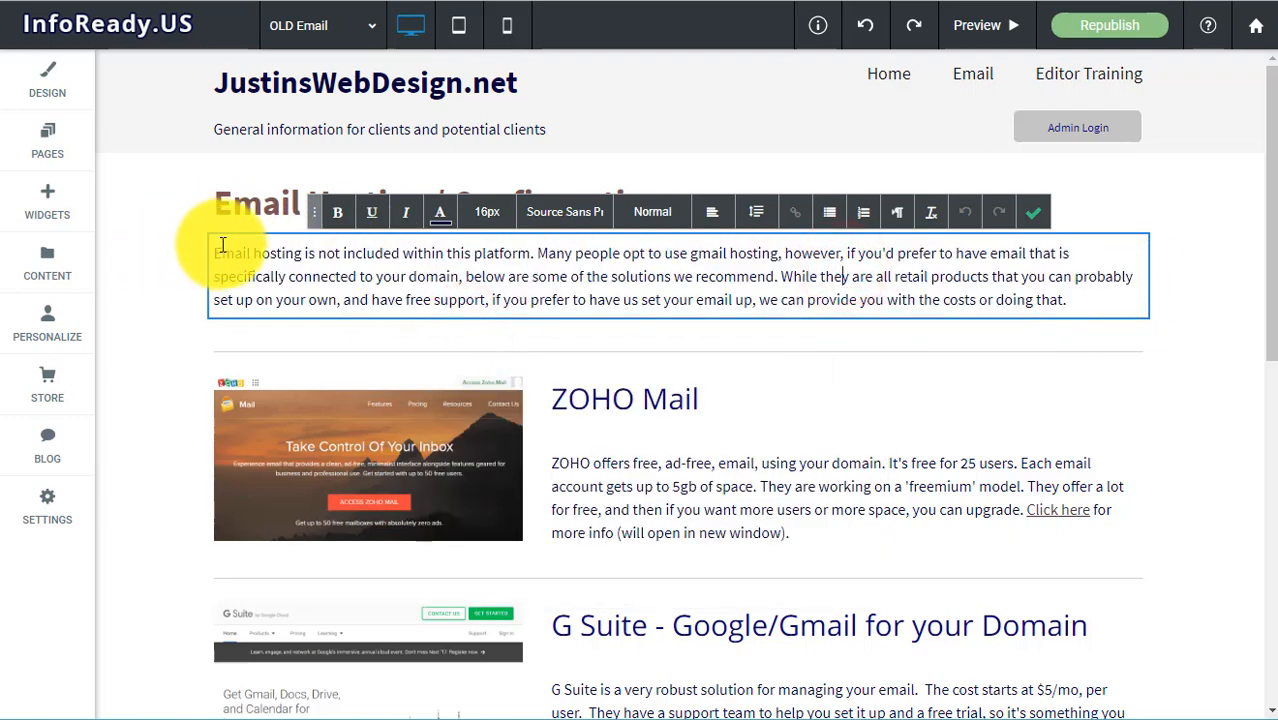
{"action": "right_click", "coordinate": [1092, 302]}
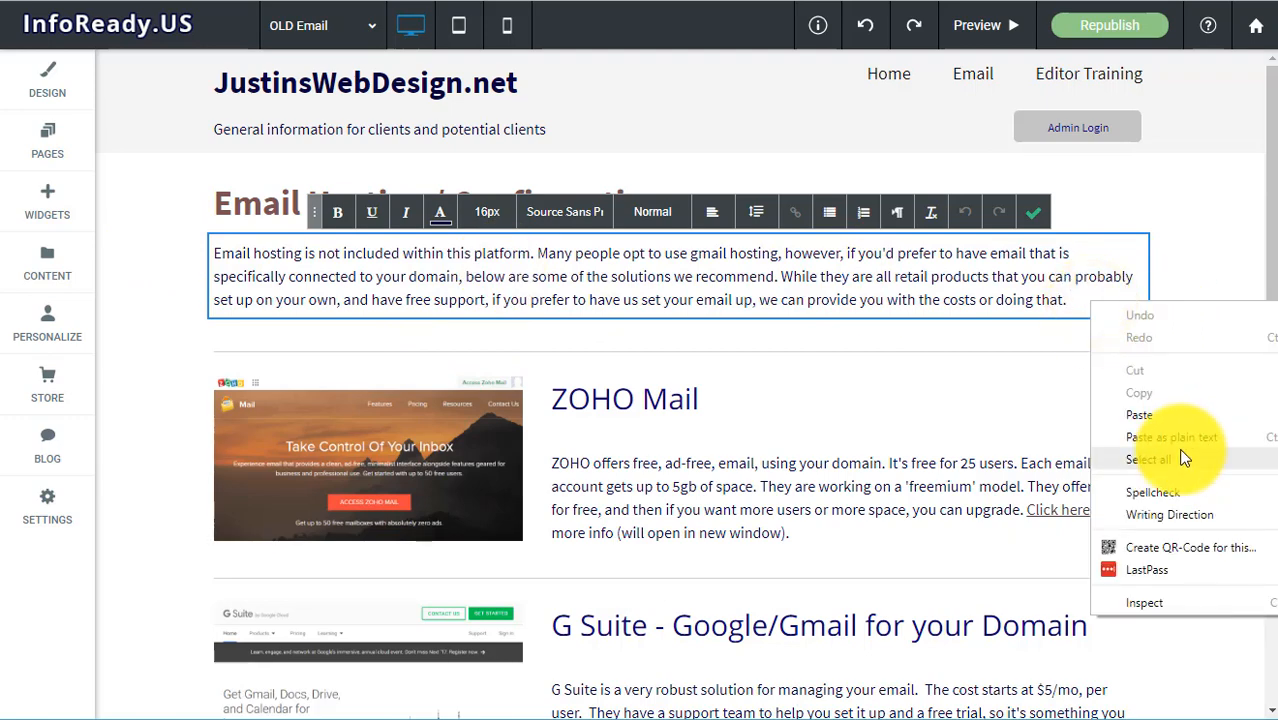
{"action": "left_click", "coordinate": [852, 372]}
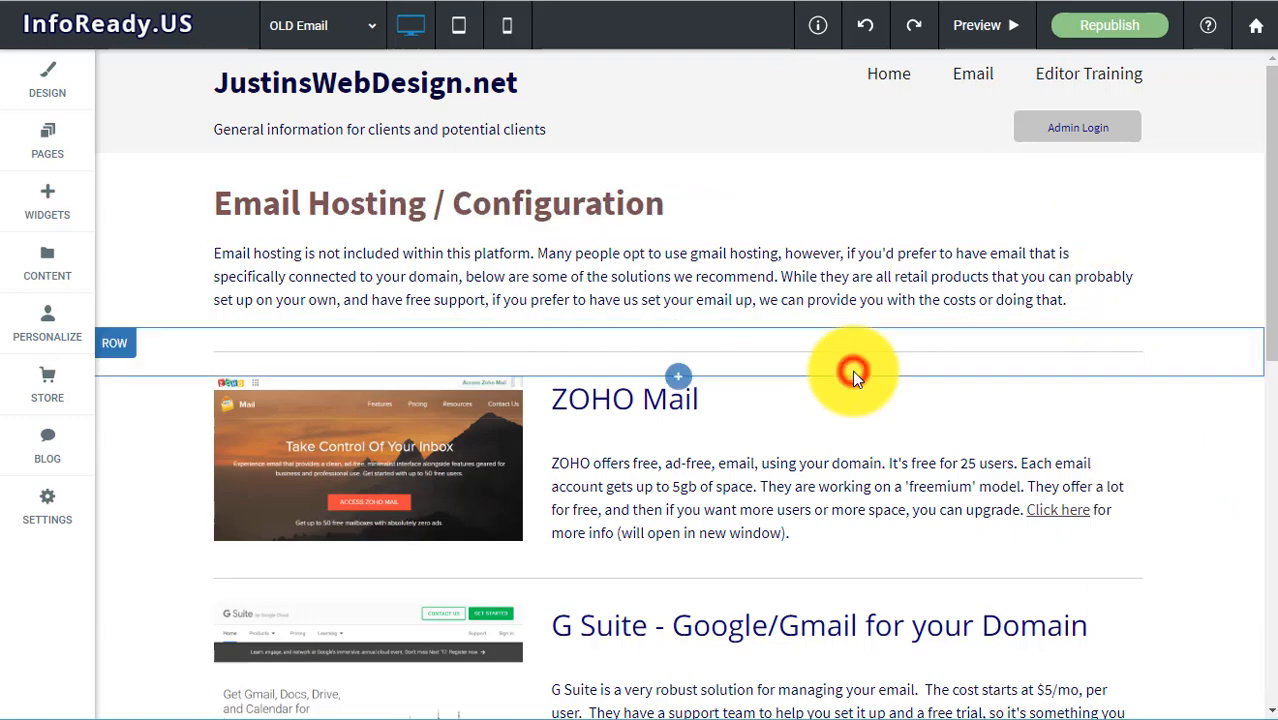
{"action": "left_click", "coordinate": [856, 289]}
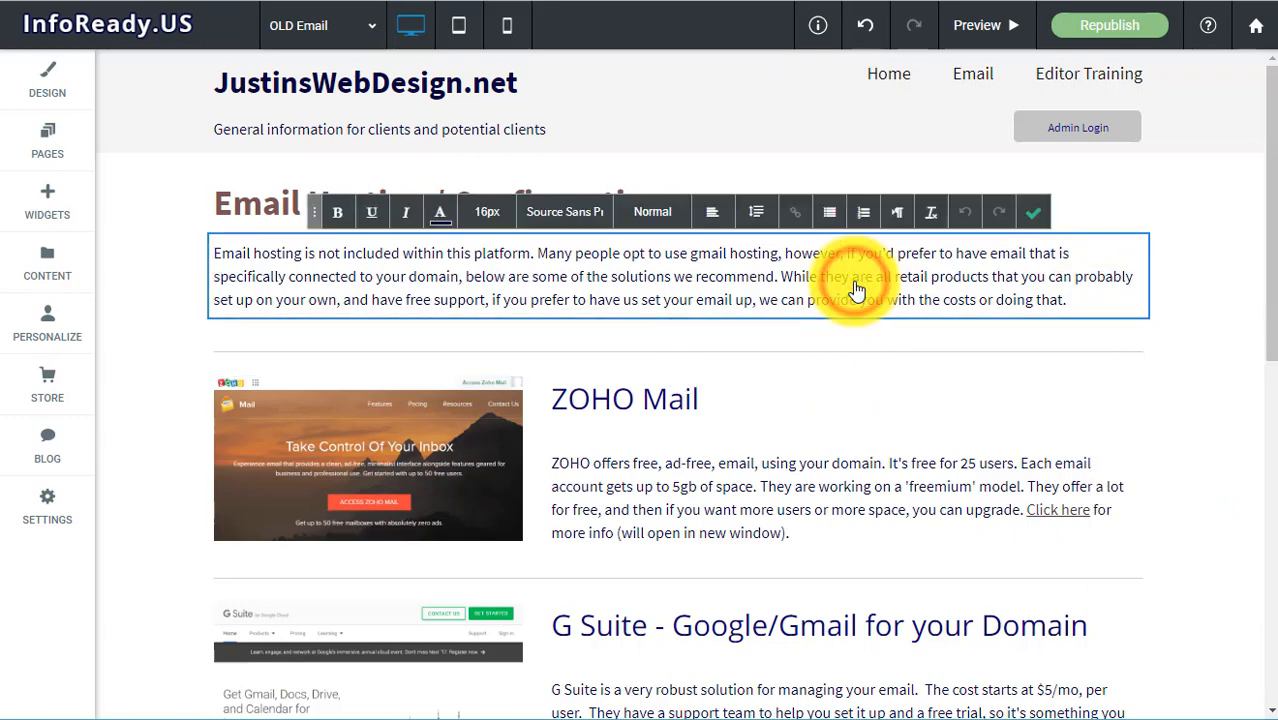
{"action": "left_click", "coordinate": [1040, 214]}
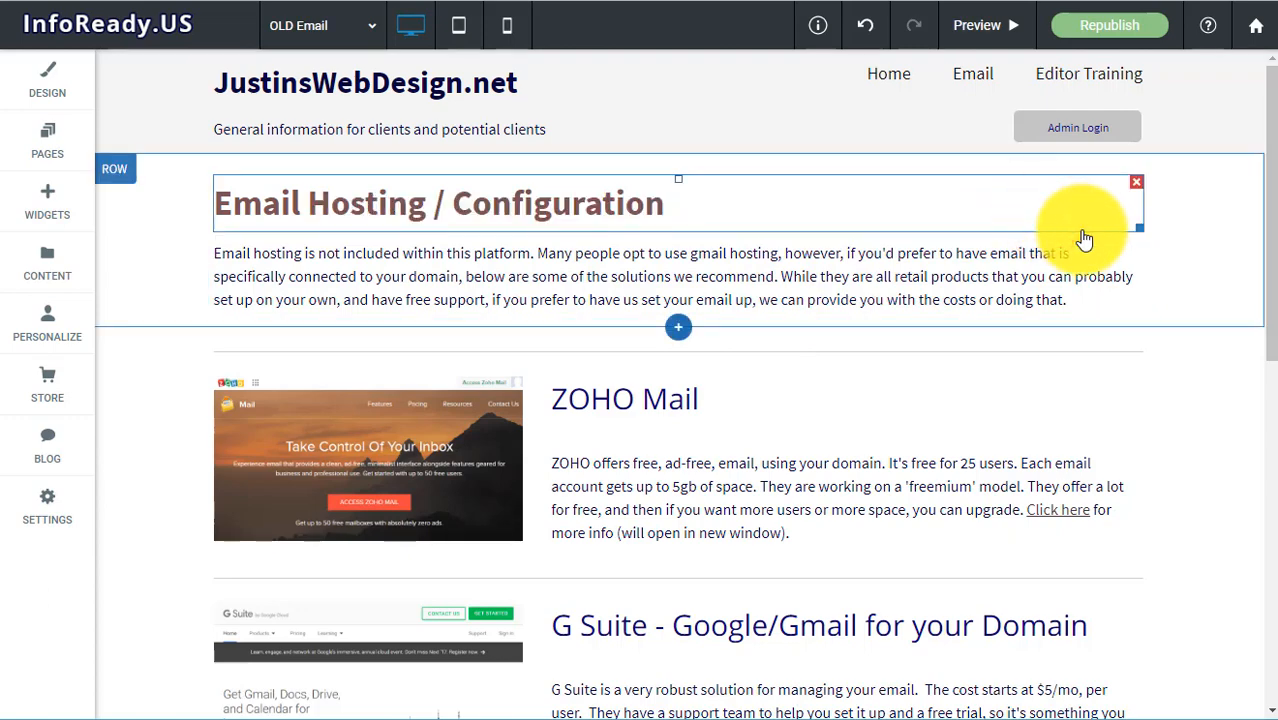
Add the text "Second paragraph" below the intro paragraph, separated from it by a blank line
{"action": "left_click", "coordinate": [887, 275]}
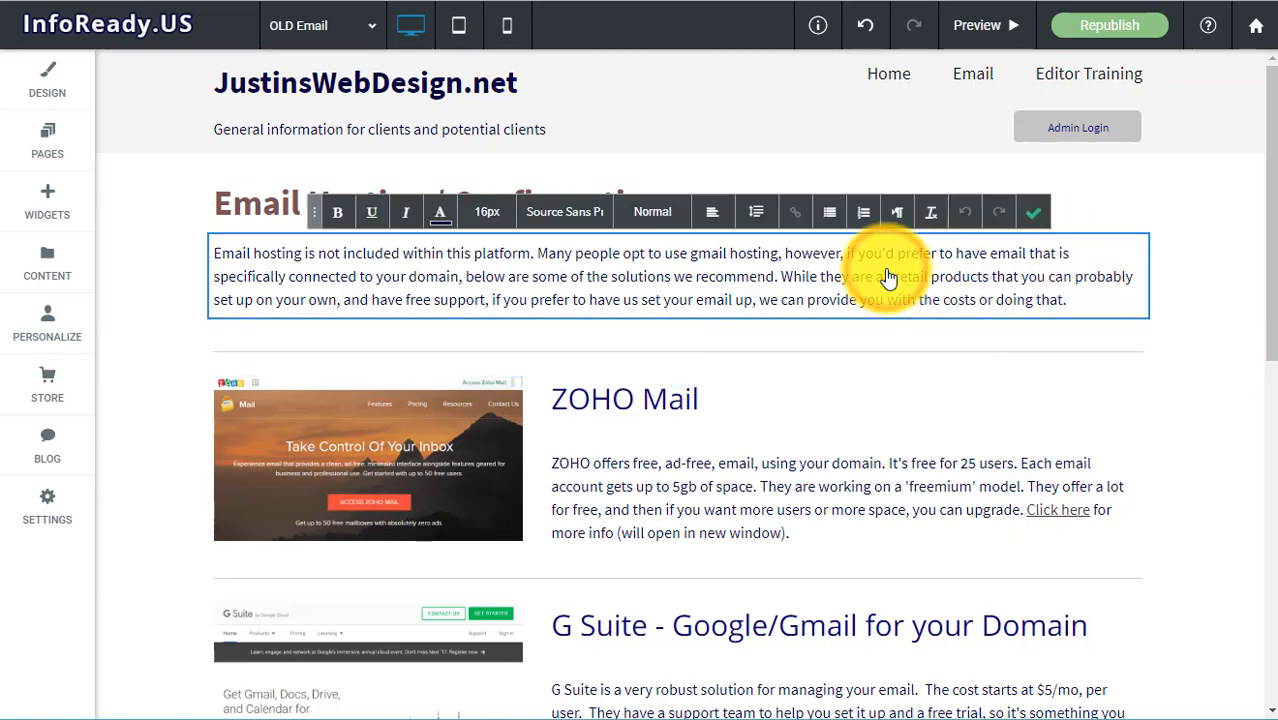
{"action": "left_click", "coordinate": [1089, 308]}
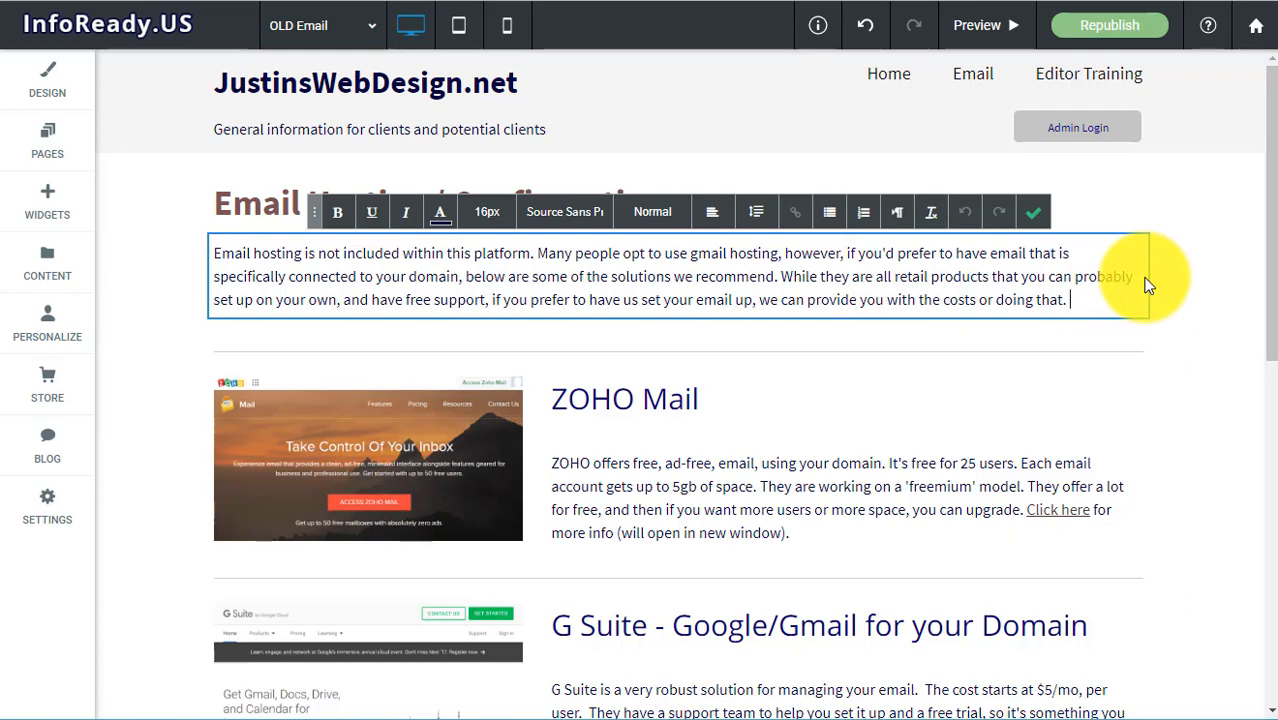
{"action": "key", "text": "Return"}
{"action": "type", "text": "new"}
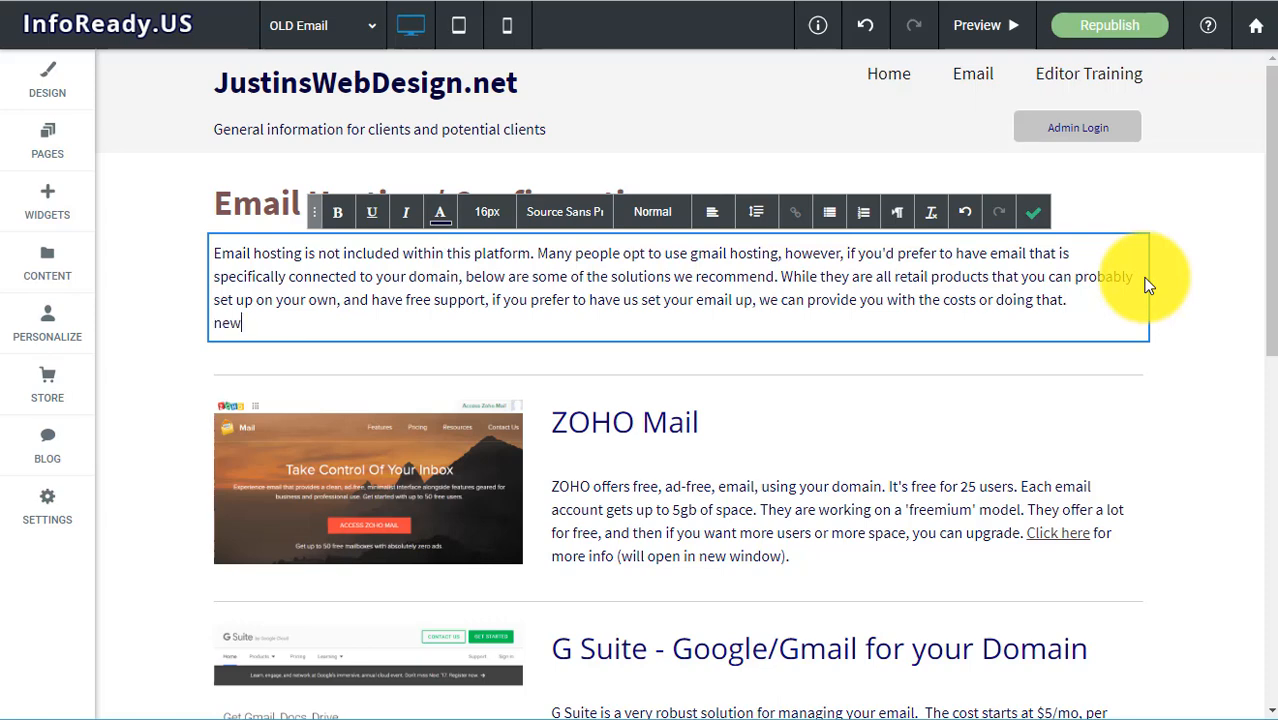
{"action": "key", "text": "BackSpace"}
{"action": "key", "text": "BackSpace"}
{"action": "key", "text": "BackSpace"}
{"action": "type", "text": "Second parag"}
{"action": "type", "text": "h"}
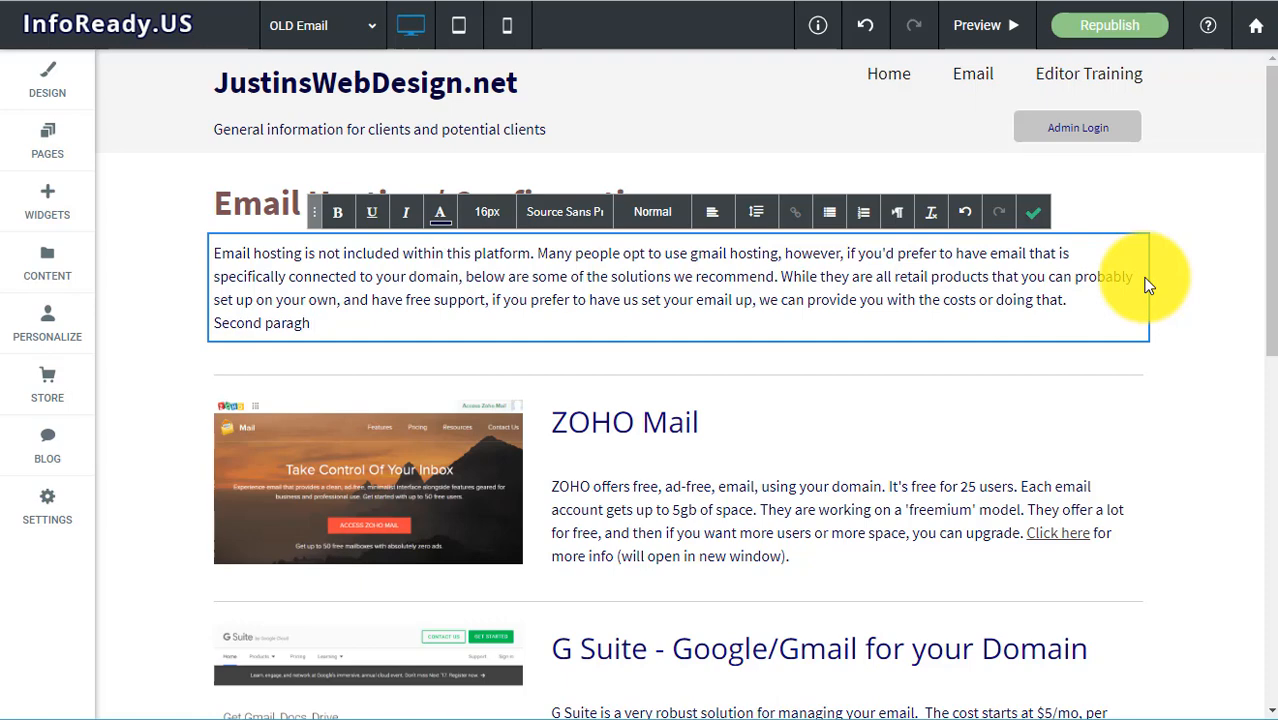
{"action": "key", "text": "BackSpace"}
{"action": "key", "text": "BackSpace"}
{"action": "key", "text": "BackSpace"}
{"action": "key", "text": "BackSpace"}
{"action": "type", "text": "ragraph"}
{"action": "left_click", "coordinate": [1079, 304]}
{"action": "key", "text": "Return"}
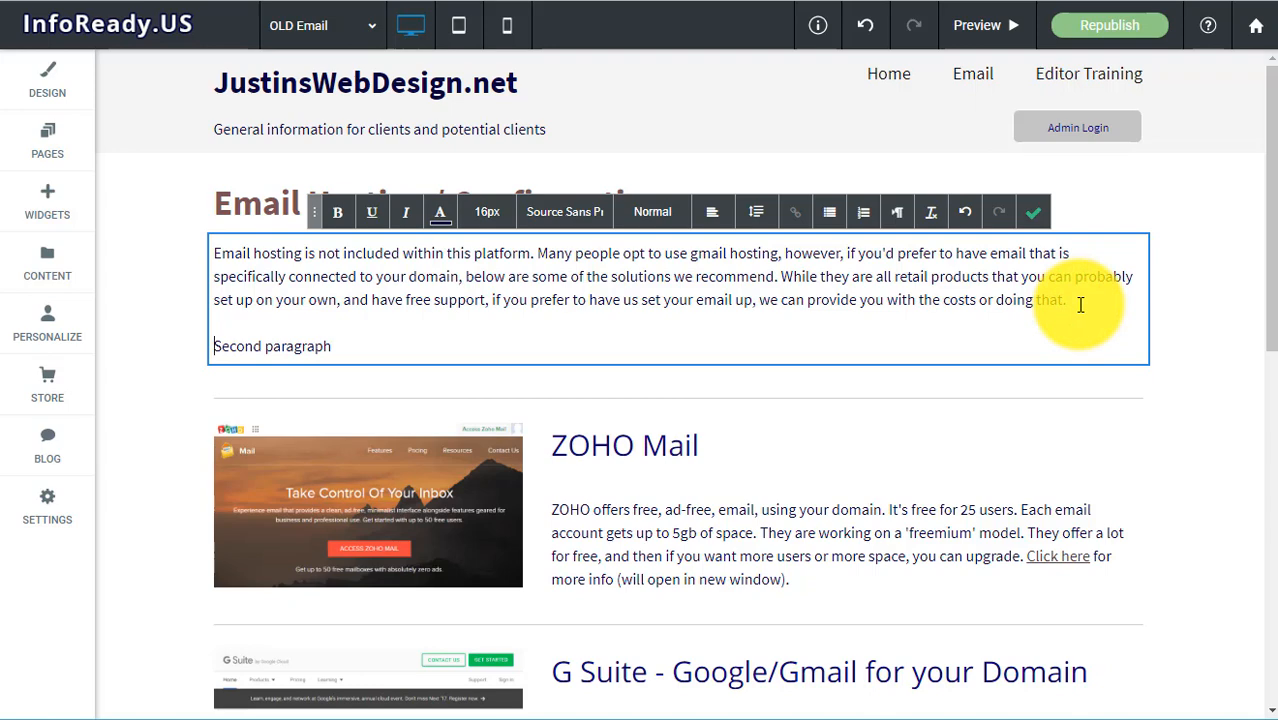
Delete the "Second paragraph" text and the extra lines below the intro paragraph, and finish text editing
{"action": "left_click_drag", "start_coordinate": [355, 347], "coordinate": [209, 322]}
{"action": "key", "text": "Delete"}
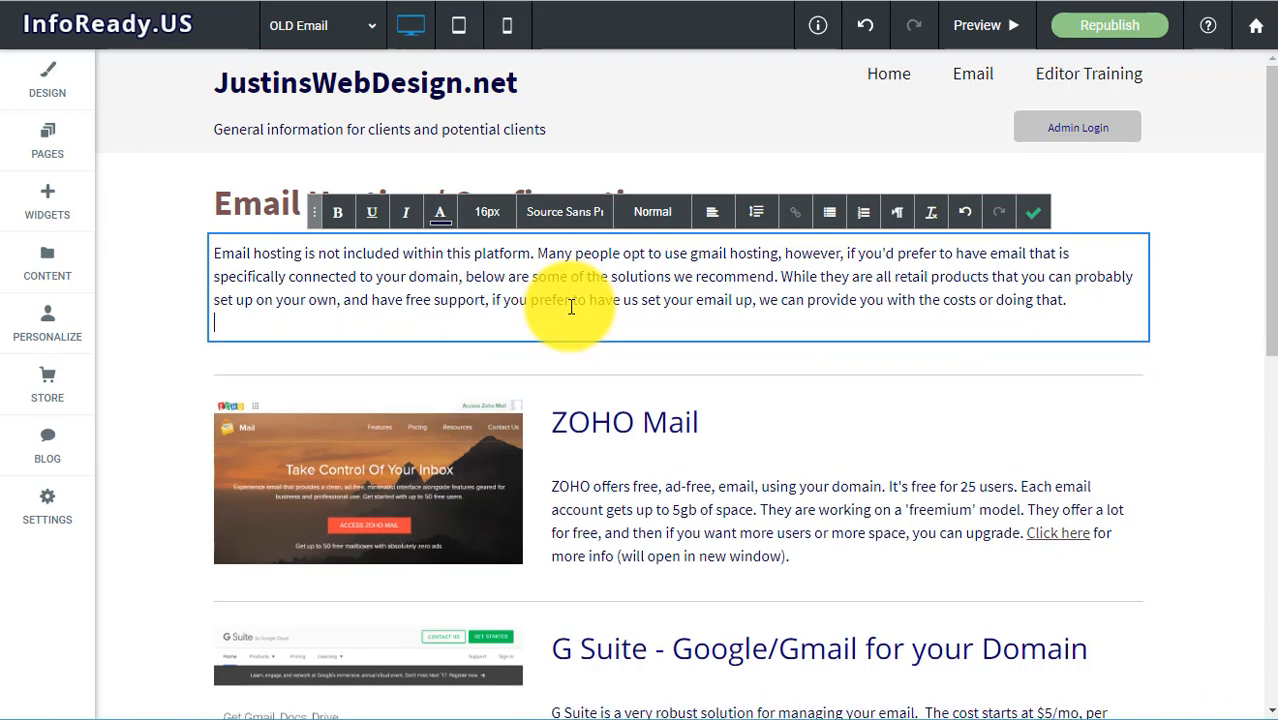
{"action": "key", "text": "BackSpace"}
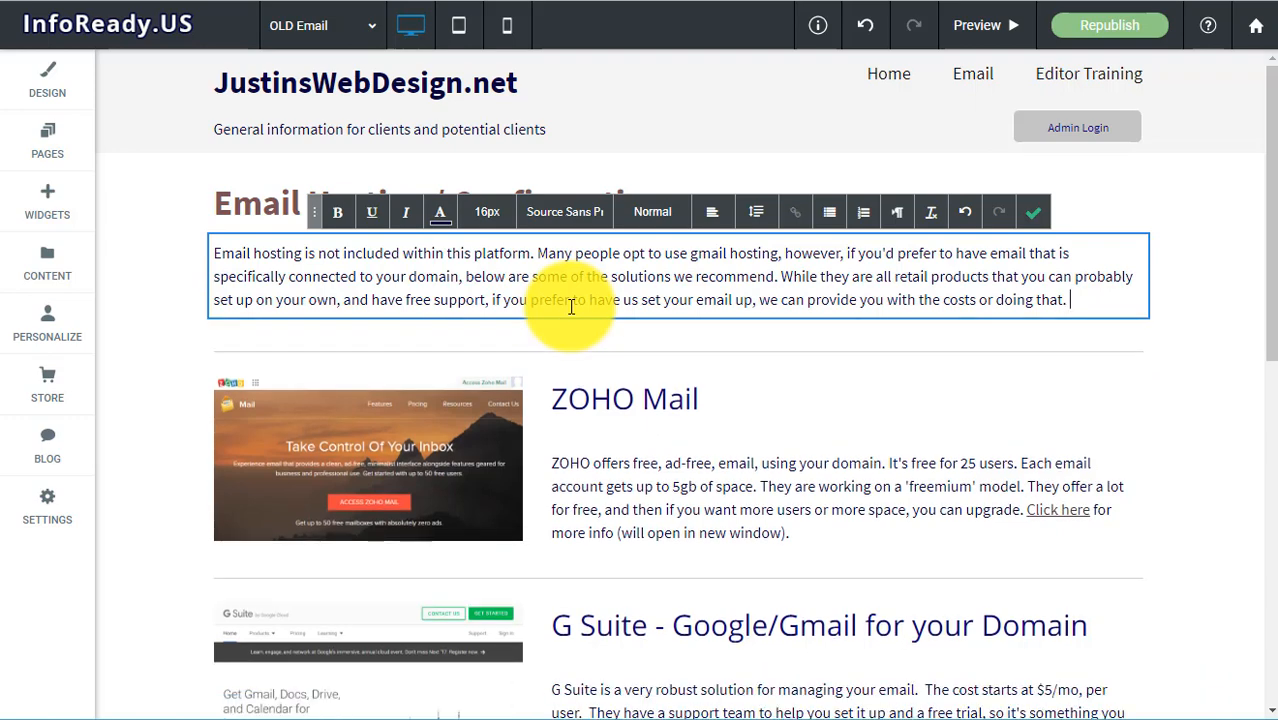
{"action": "left_click", "coordinate": [1031, 208]}
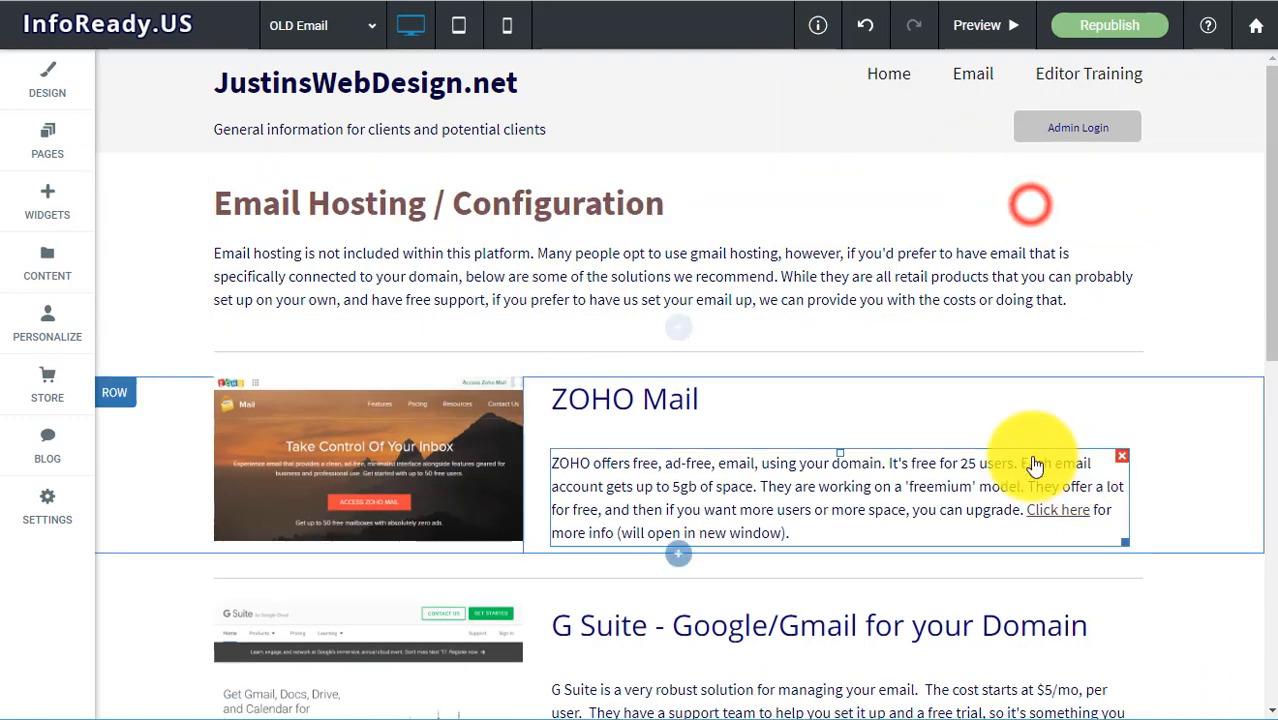
{"action": "left_click", "coordinate": [675, 306]}
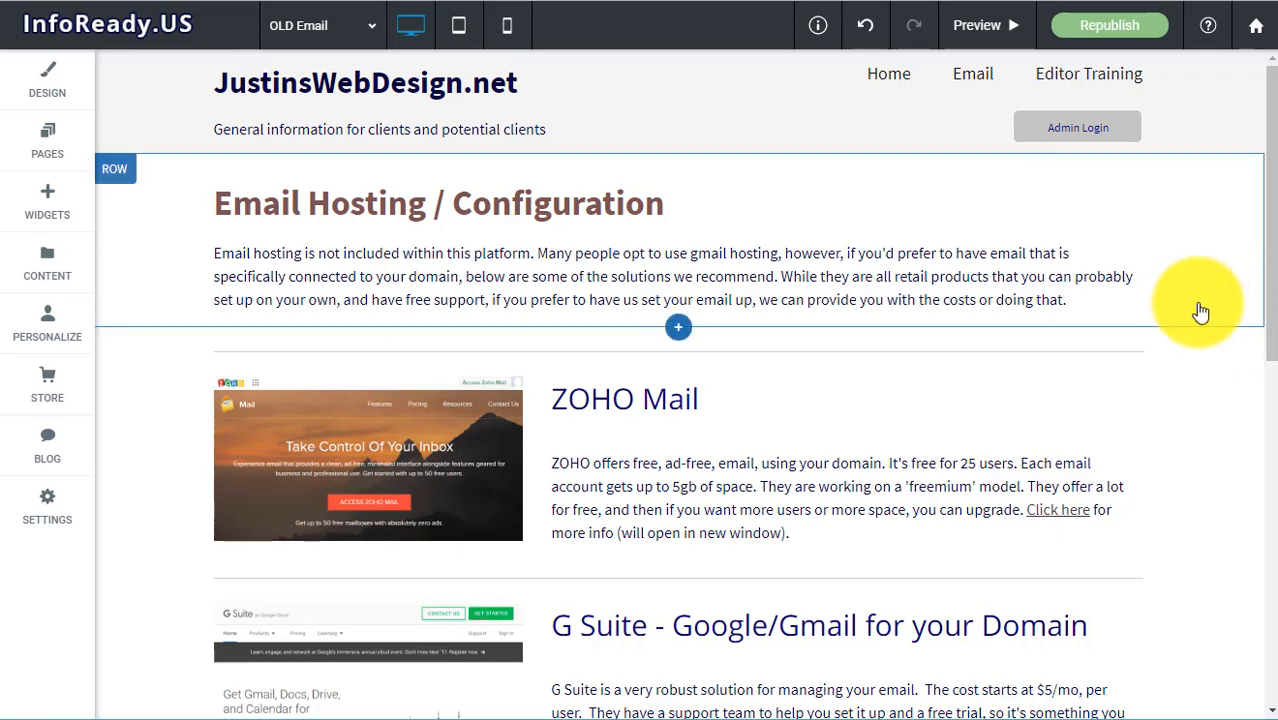
{"action": "scroll", "coordinate": [1200, 310], "scroll_direction": "down", "scroll_amount": 10}
{"action": "scroll", "coordinate": [1200, 312], "scroll_direction": "up", "scroll_amount": 12}
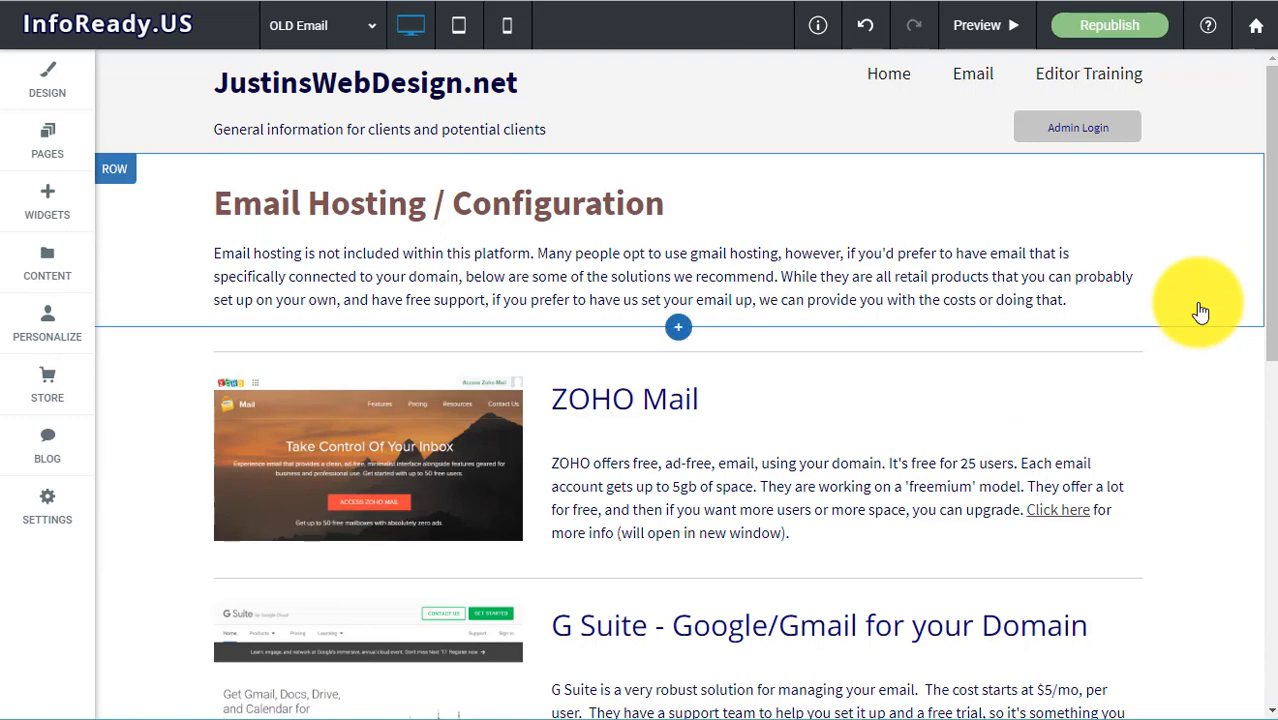